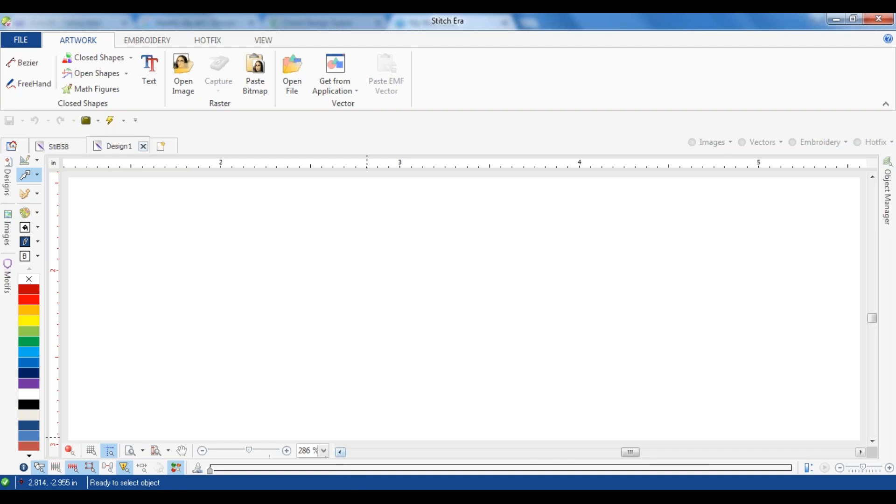
Step: Switch to the browser's Hearts clip art image results and filter them by usage rights to Labeled for reuse with modification
key(alt+Tab)
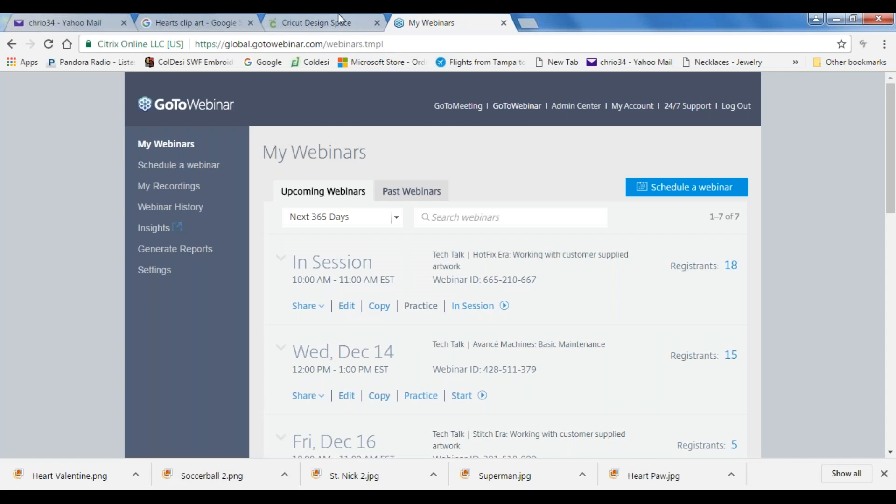
click(181, 24)
scroll(386, 260, up, 3)
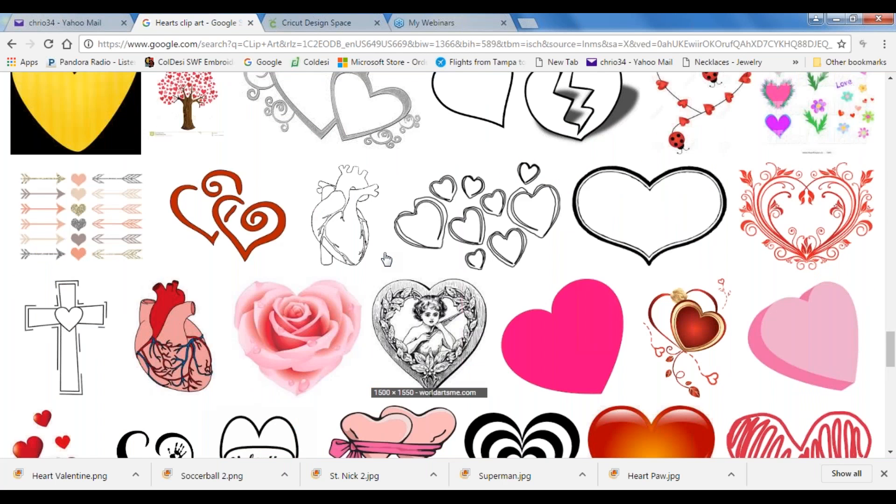
scroll(386, 259, up, 5)
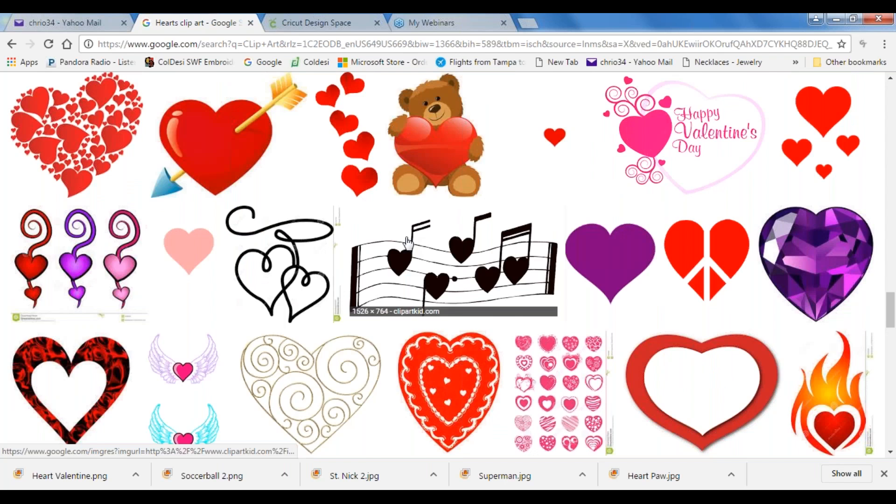
scroll(407, 240, up, 5)
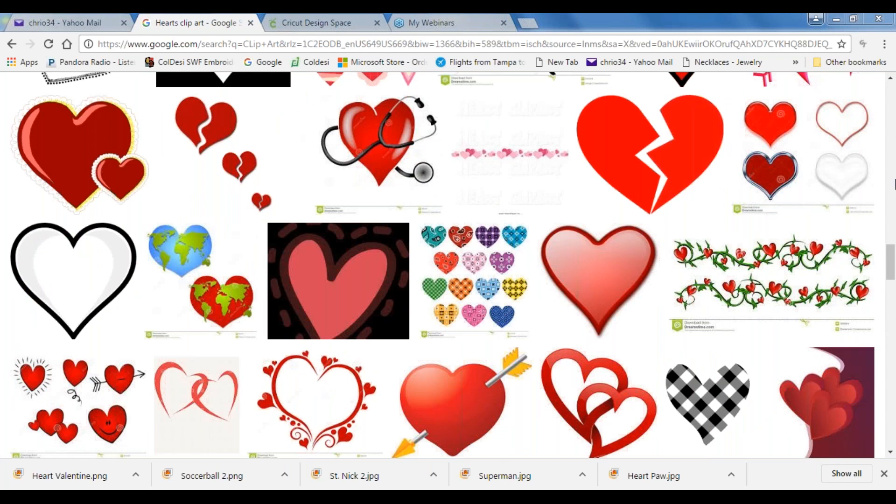
drag(891, 261, 887, 99)
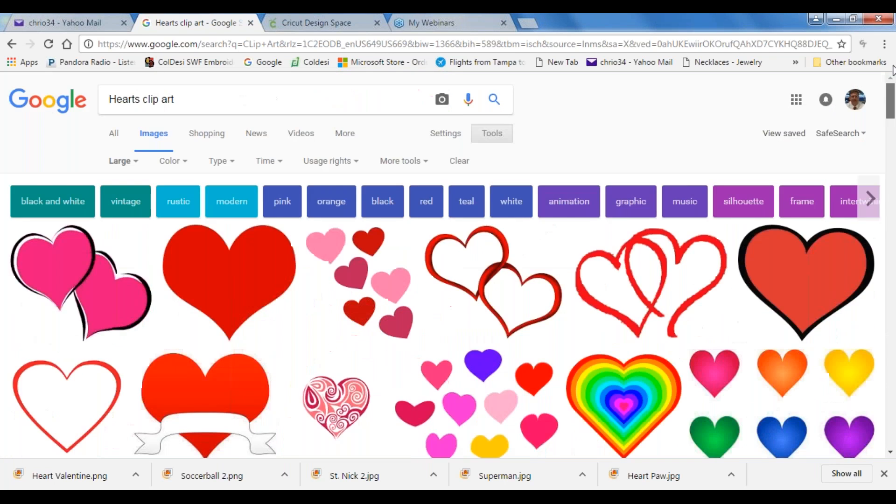
click(334, 170)
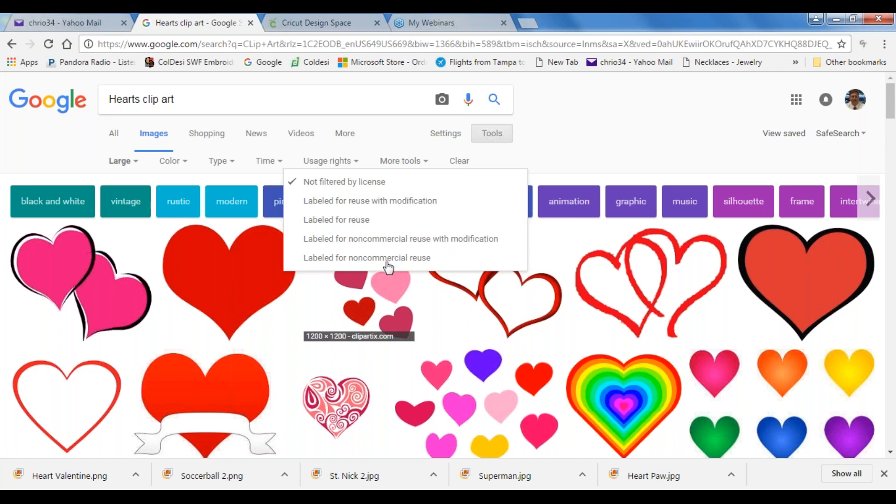
click(374, 204)
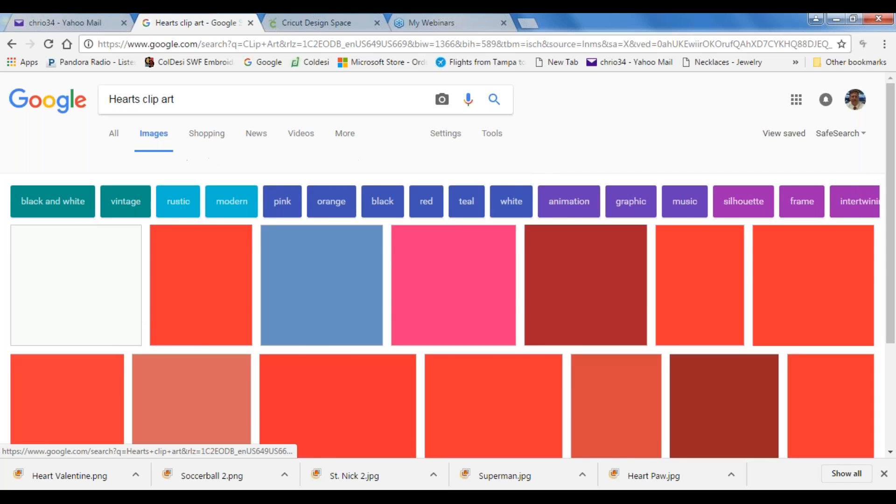
Step: Reset the image size filter to Any size and narrow the heart results to Icon size
scroll(490, 271, down, 3)
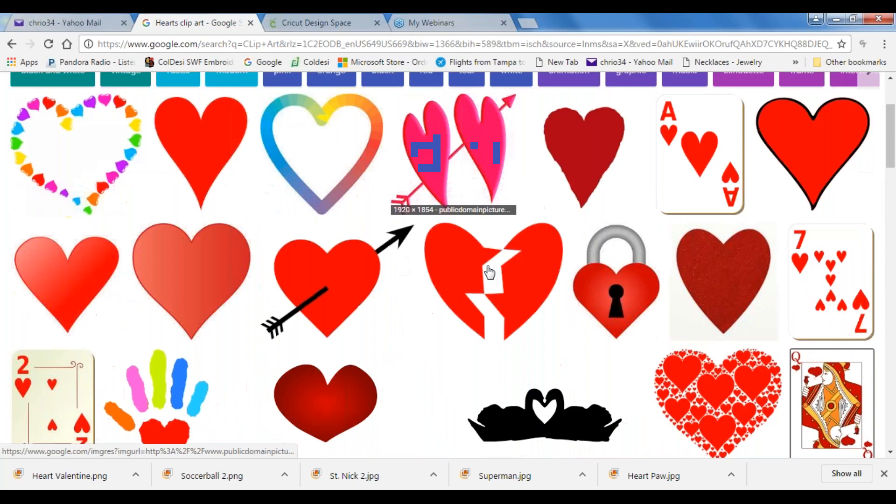
scroll(490, 271, down, 1)
scroll(481, 267, down, 2)
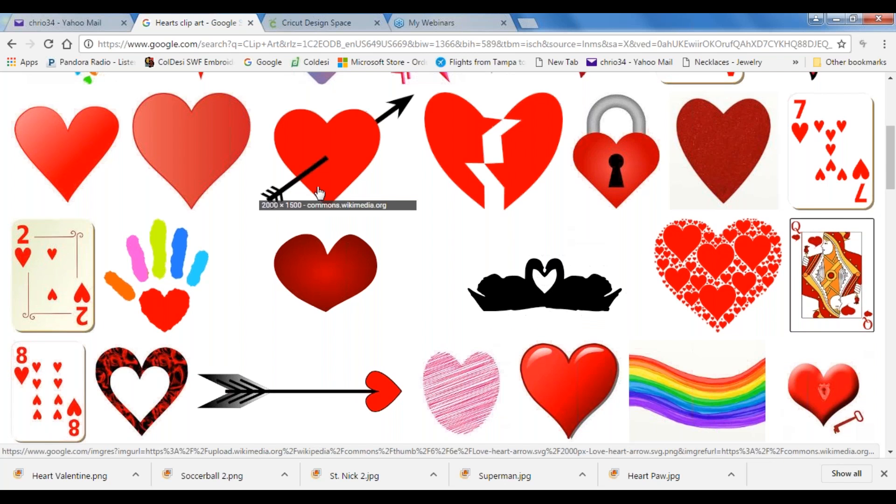
scroll(289, 187, up, 6)
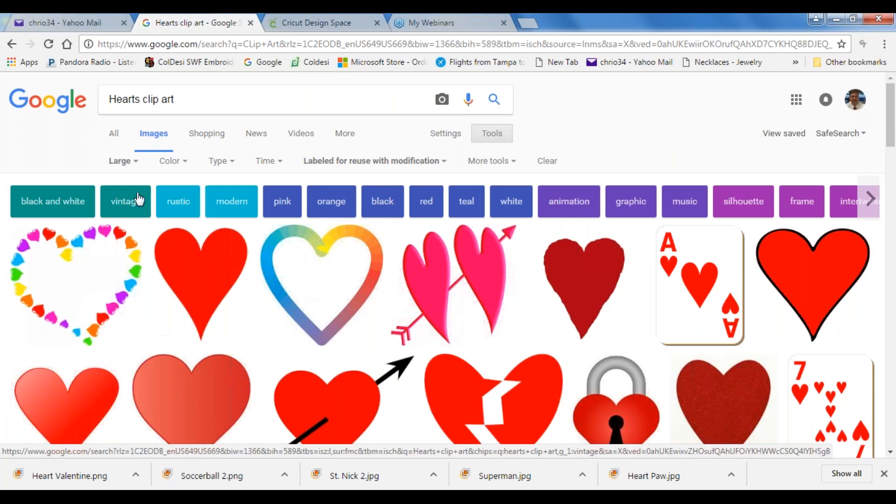
click(133, 161)
click(135, 183)
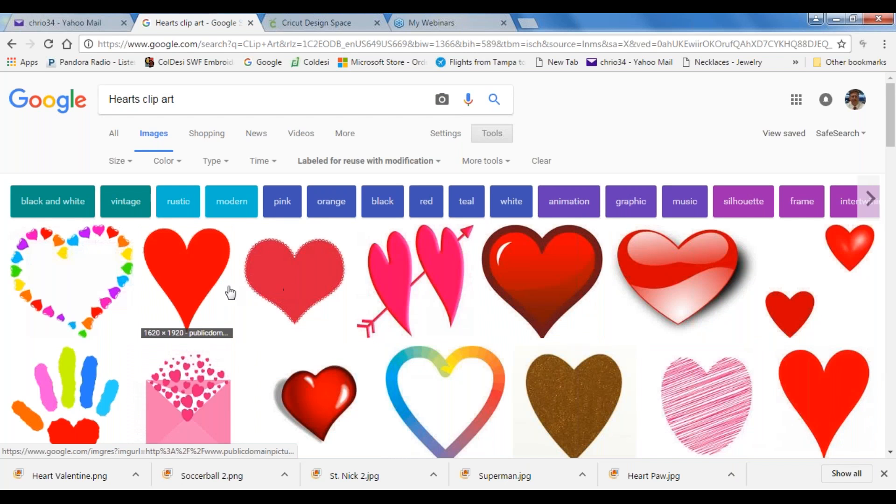
click(120, 161)
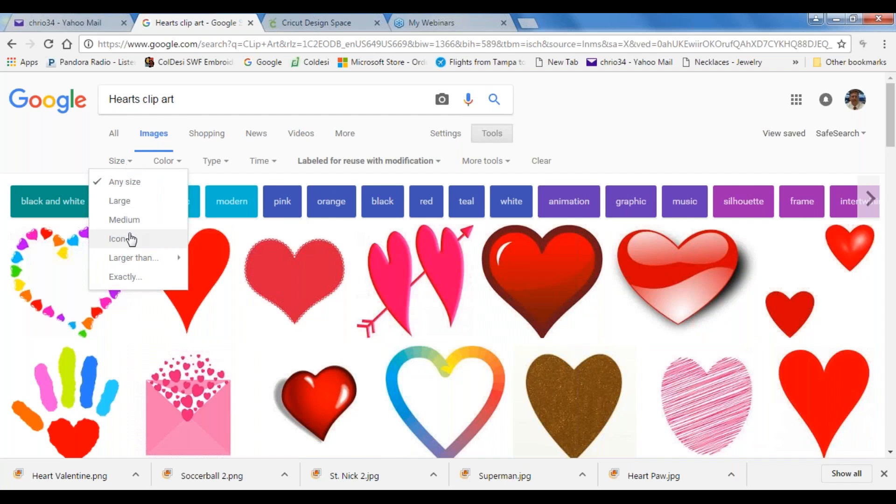
mouse_move(130, 260)
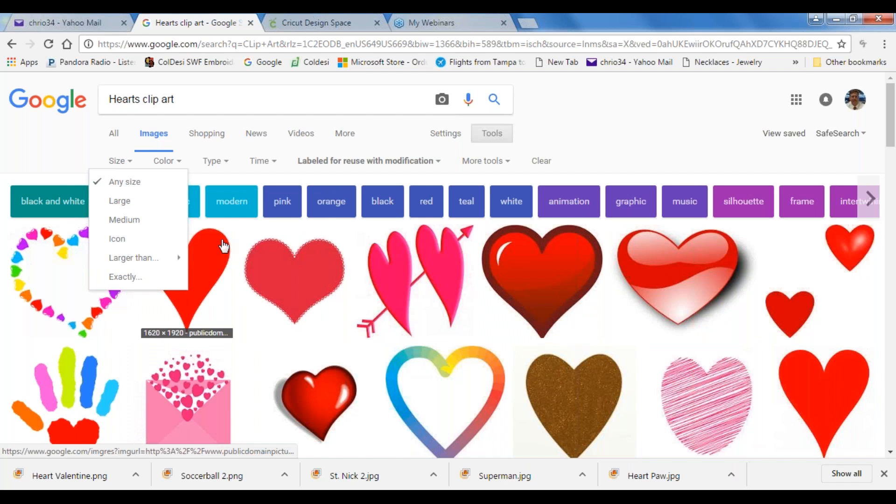
click(117, 238)
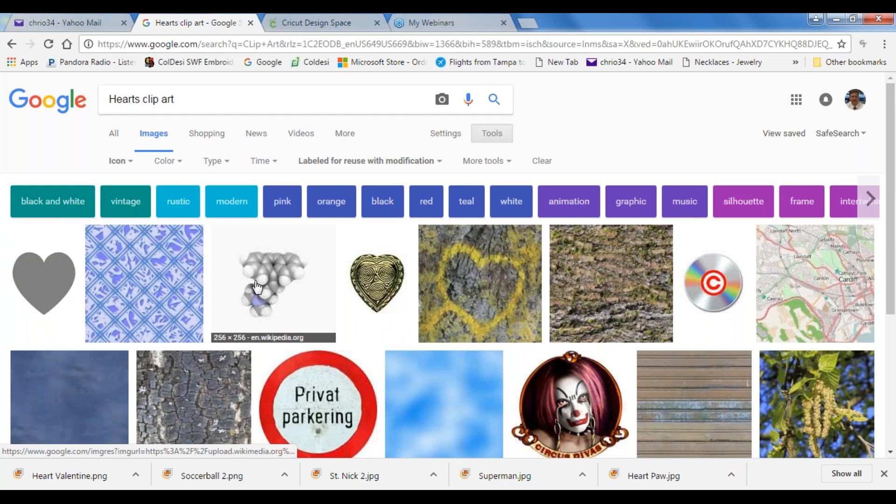
Step: Preview the round red Privat parkering sign and examine its enlarged edges and lettering for image quality
scroll(334, 303, down, 2)
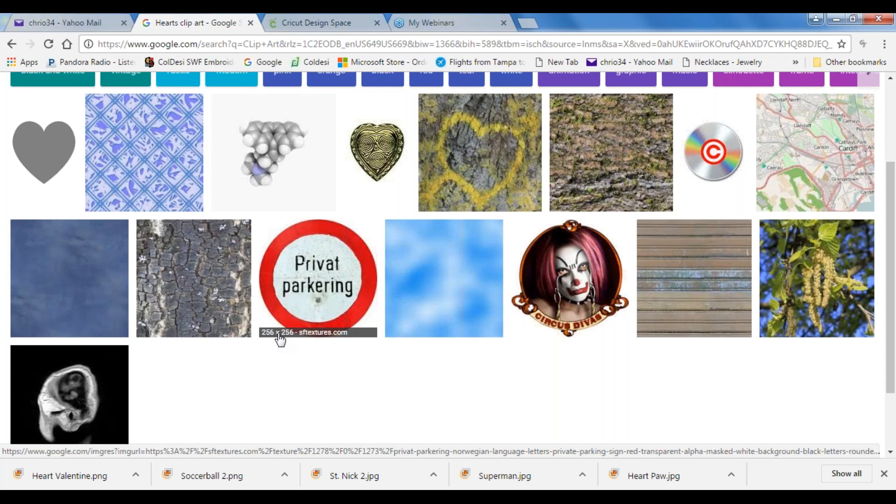
click(308, 304)
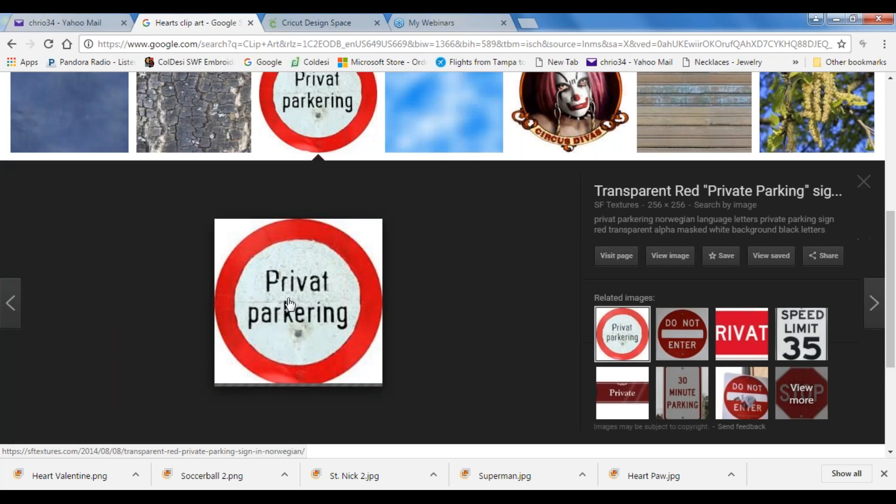
ctrl+scroll(348, 252, up, 9)
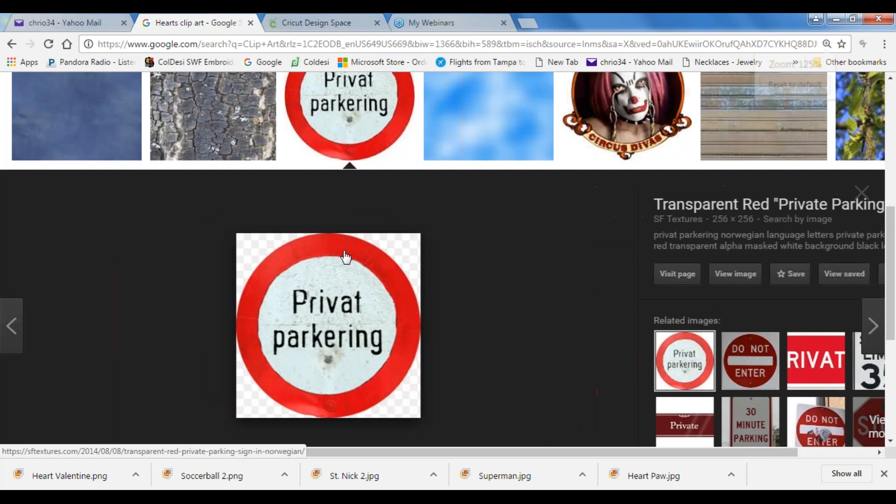
scroll(596, 324, down, 6)
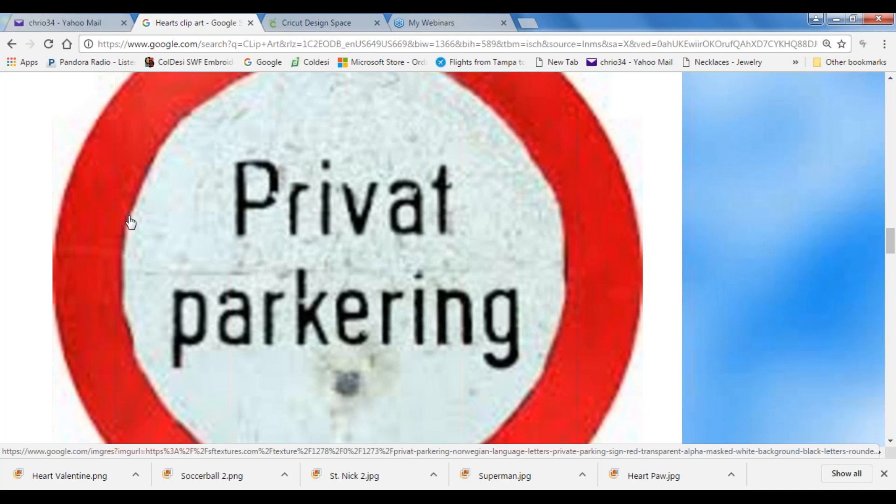
Step: Save the Privat parkering image as download.jpg in the CLip Art folder and close its preview
right_click(167, 233)
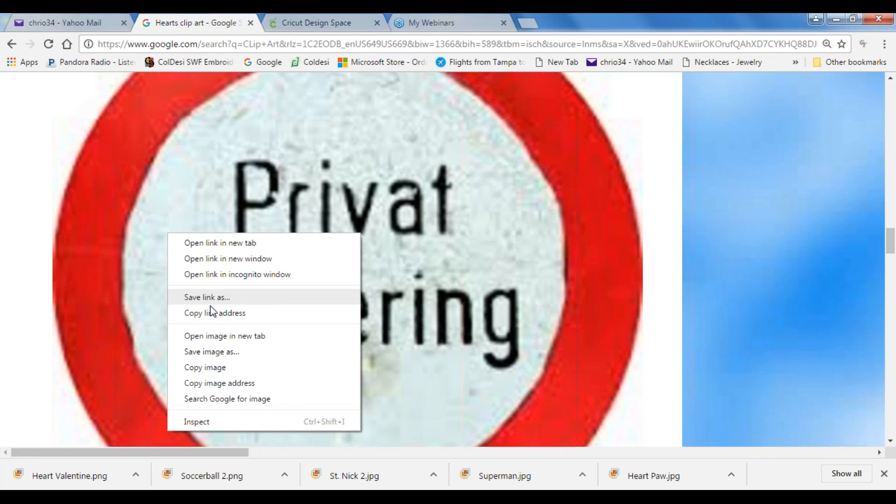
click(213, 351)
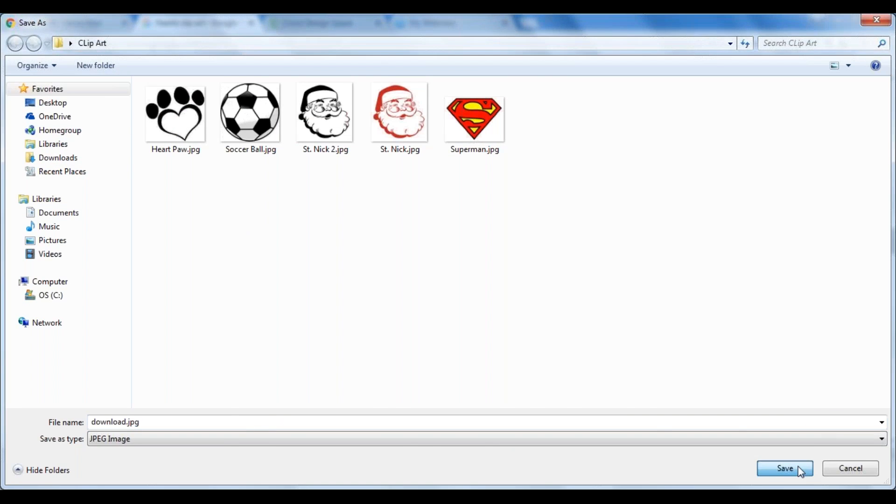
click(786, 468)
scroll(433, 192, down, 1)
scroll(432, 192, down, 4)
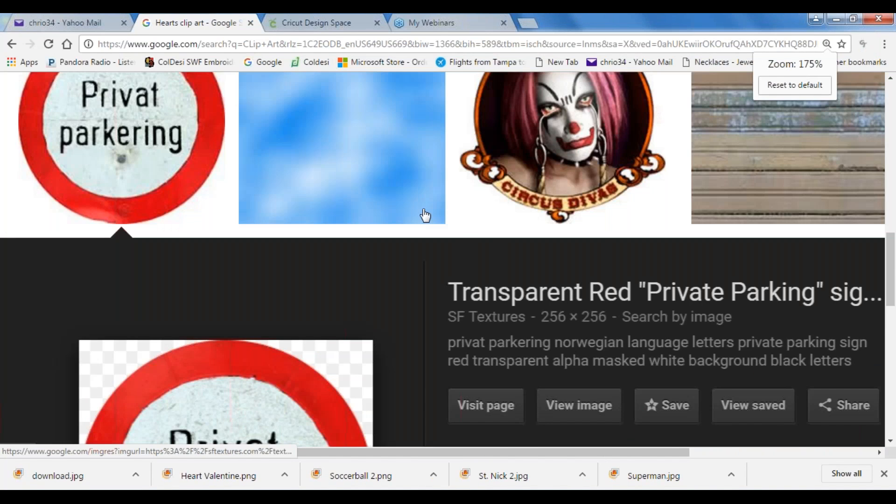
scroll(419, 213, down, 4)
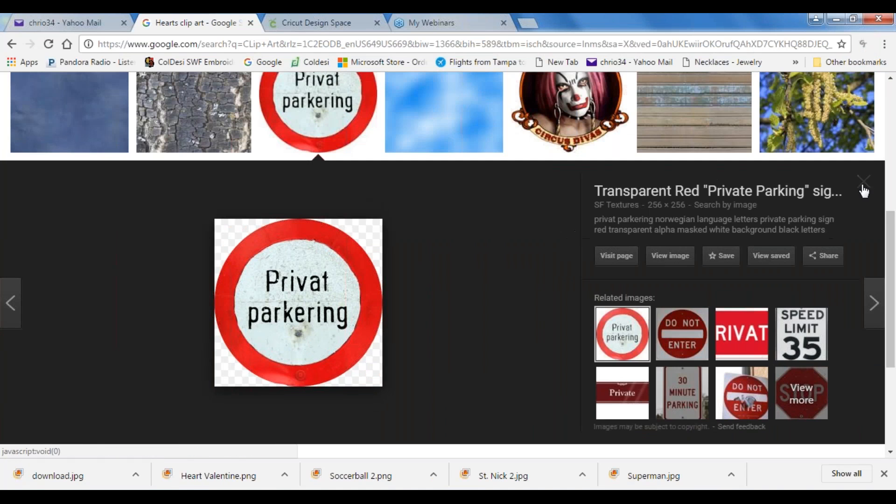
click(864, 182)
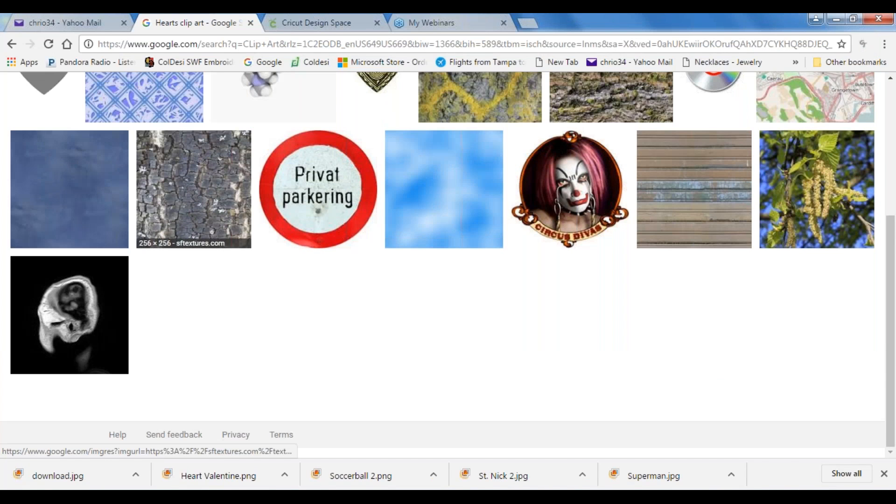
Step: Change the image search wording to Heart clip art and run the search
scroll(273, 205, up, 1)
scroll(273, 205, up, 5)
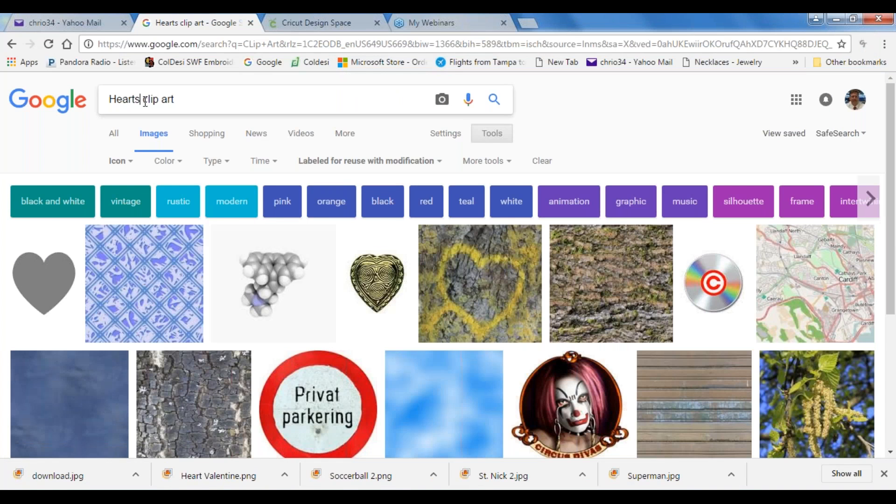
click(141, 99)
key(BackSpace)
key(Return)
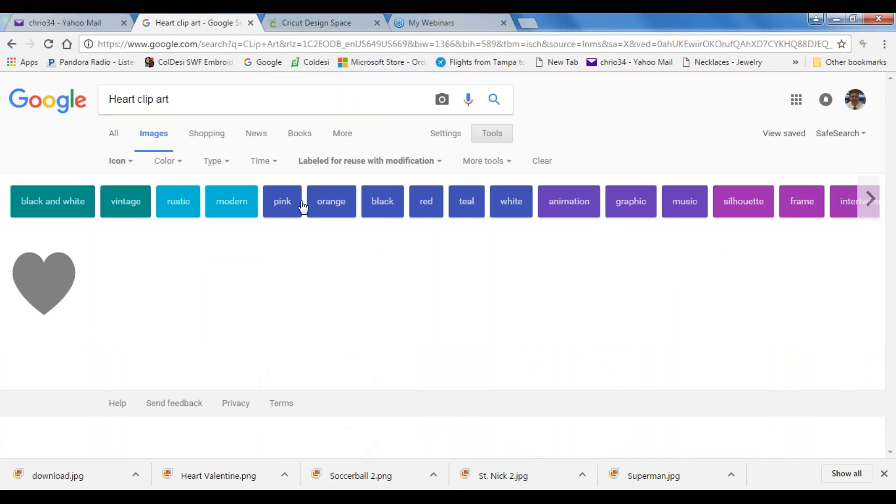
Step: Check the gray heart's preview, close it, and set the image size filter to Large
click(52, 286)
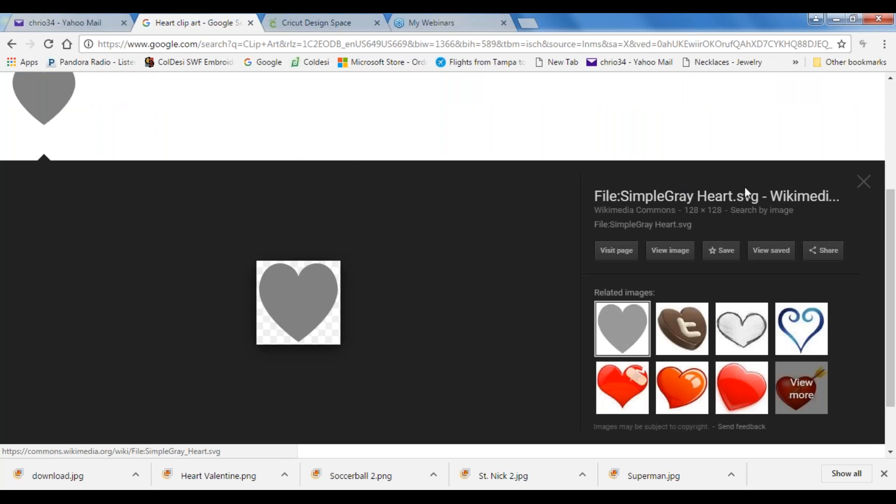
click(863, 185)
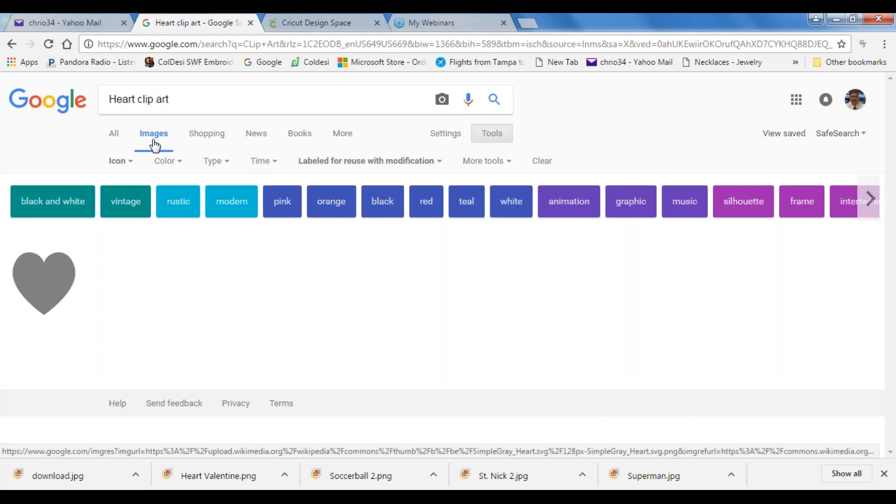
click(132, 162)
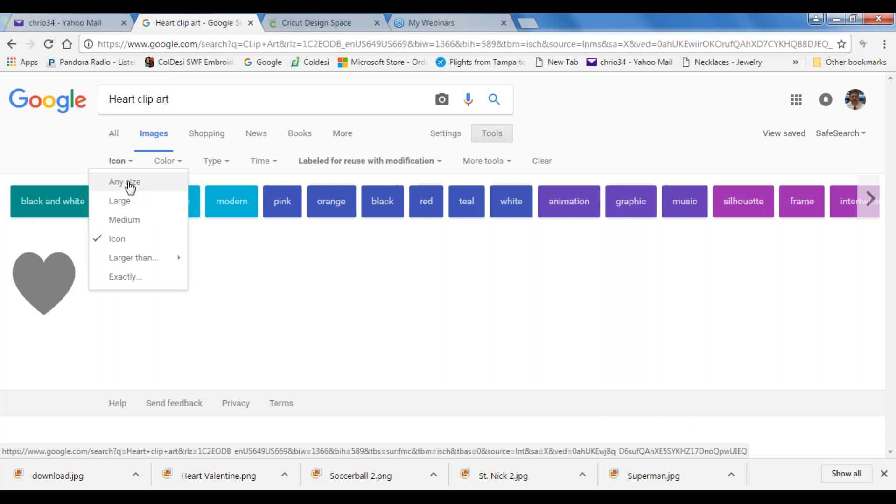
click(119, 200)
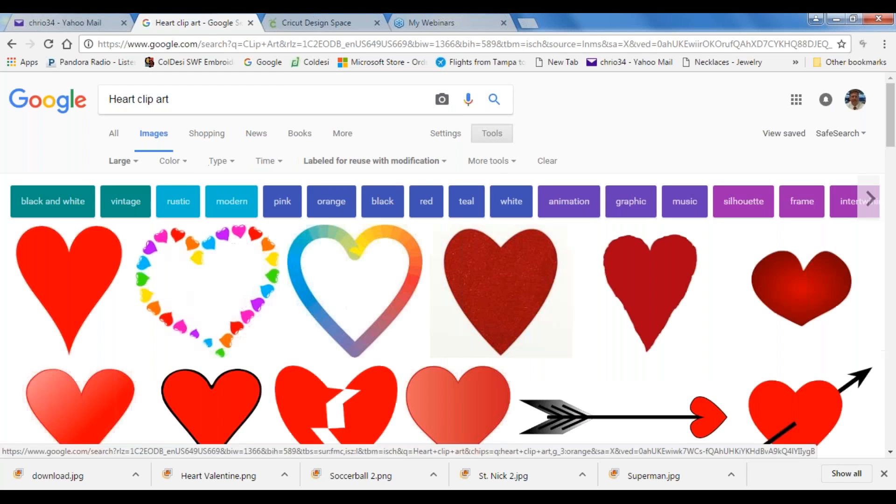
Step: Preview the first plain red heart and examine the sharpness of its outline at 500% page zoom
click(91, 279)
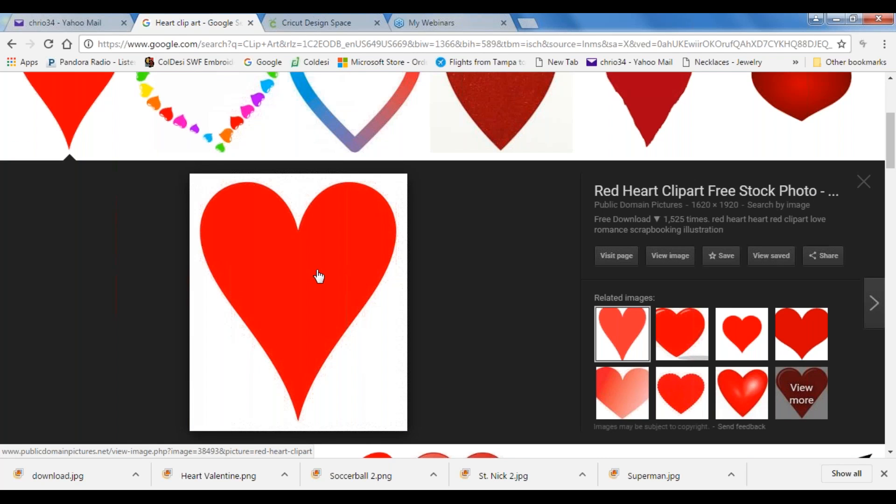
key(ctrl+plus)
key(ctrl+plus)
key(ctrl+plus)
key(ctrl+plus)
key(ctrl+plus)
key(ctrl+plus)
key(ctrl+plus)
key(ctrl+plus)
key(ctrl+plus)
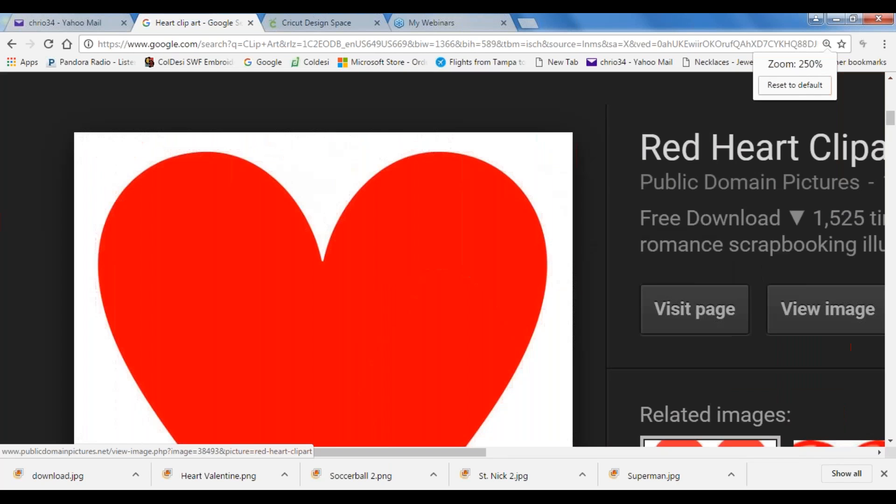
scroll(393, 301, down, 3)
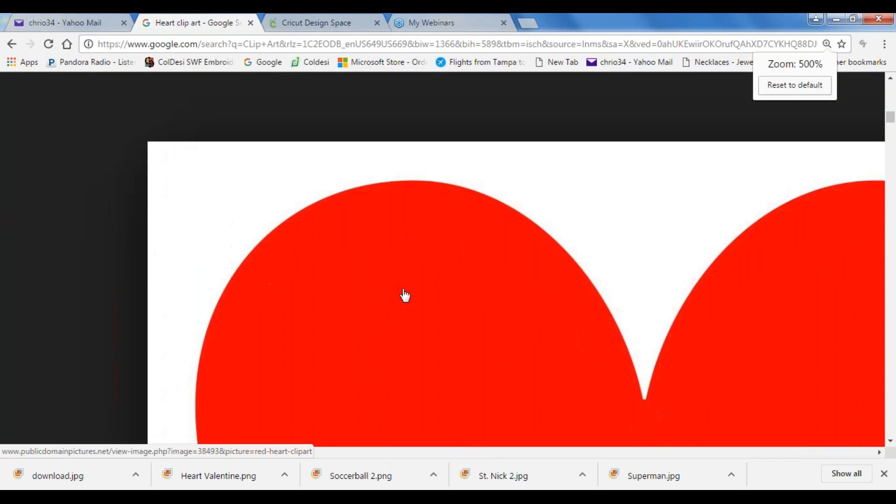
scroll(417, 288, down, 6)
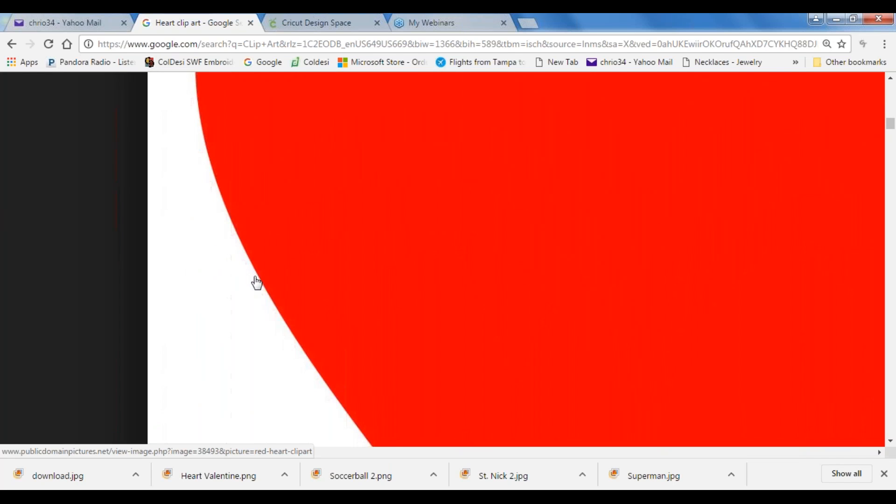
scroll(274, 288, down, 5)
scroll(288, 285, down, 2)
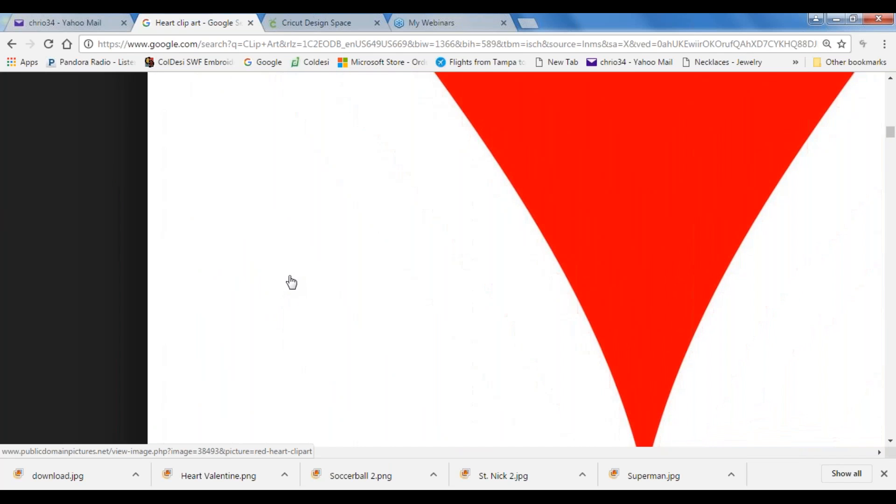
scroll(426, 292, down, 3)
scroll(429, 285, up, 5)
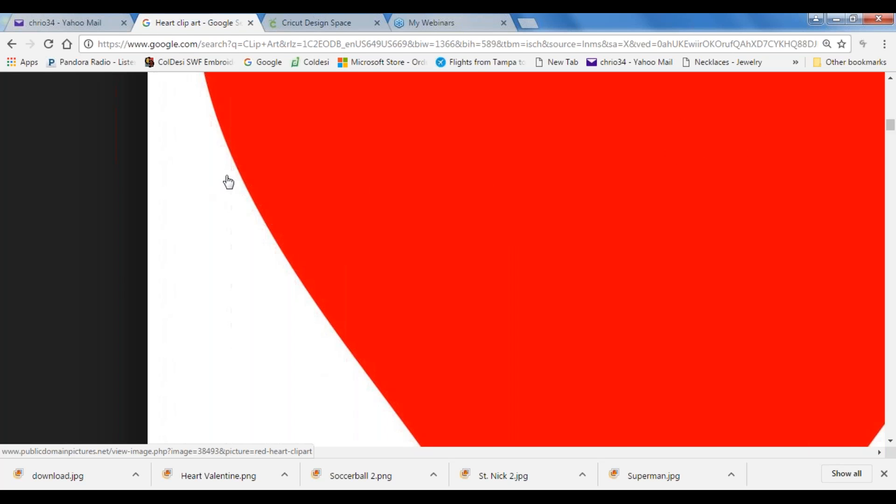
Step: Save the enlarged red heart image as red-heart-clipart.jpg in the CLip Art folder
right_click(507, 187)
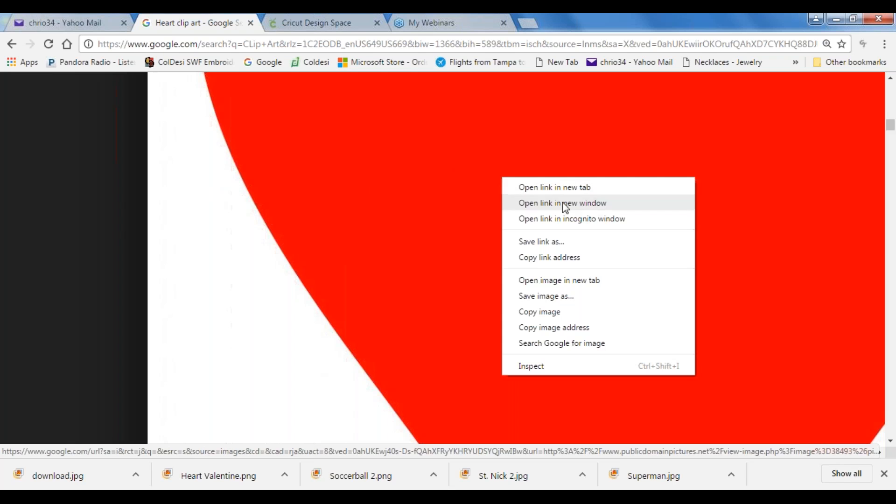
click(567, 299)
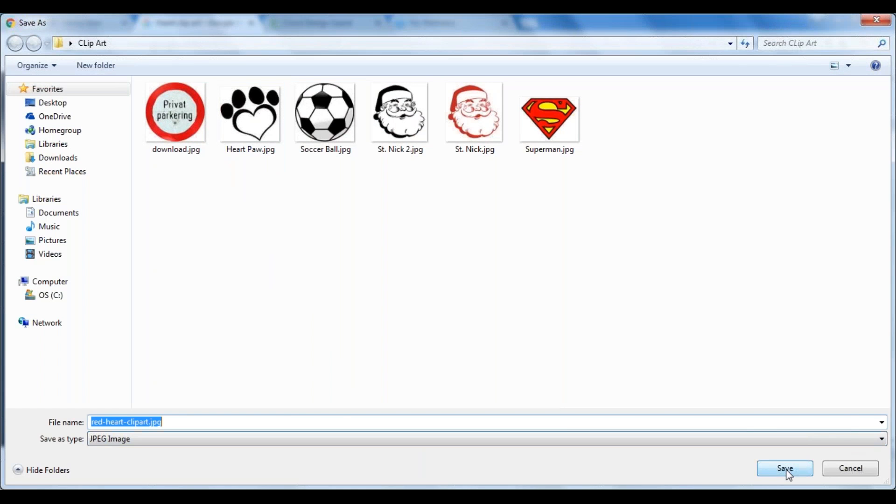
click(786, 469)
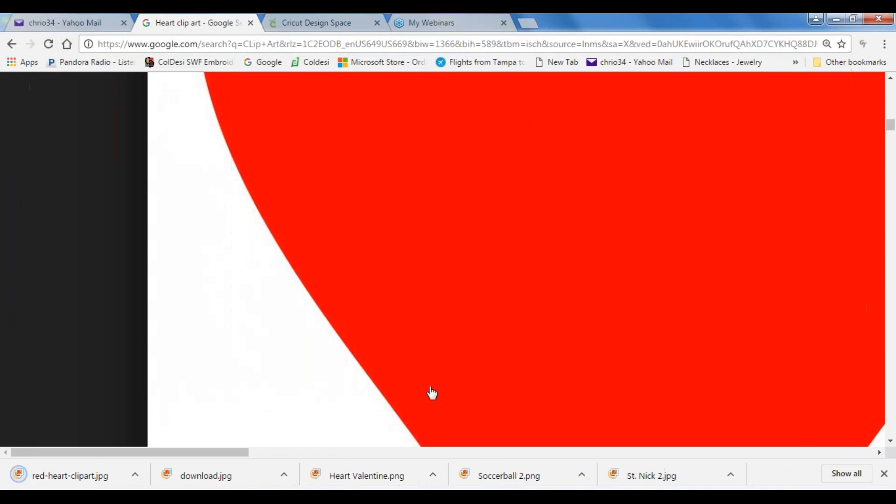
Step: Switch to Stitch Era and search the raster image browser's folder tree for the CLip Art folder
click(420, 498)
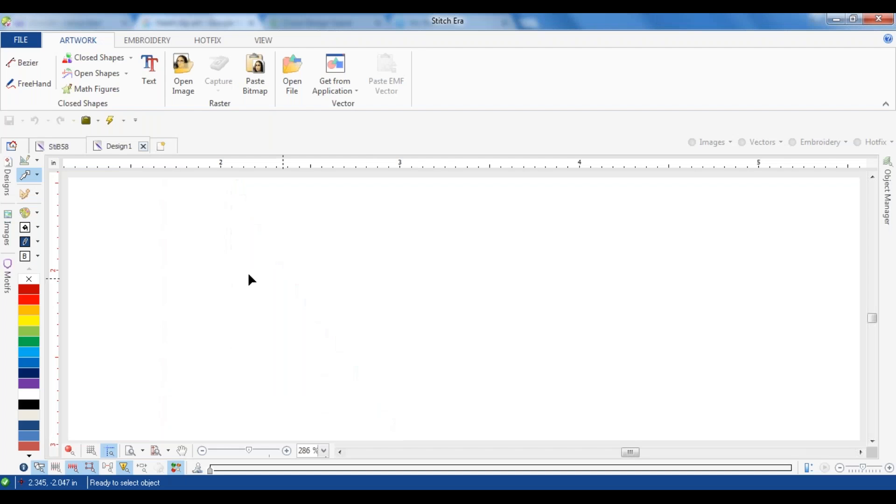
click(7, 228)
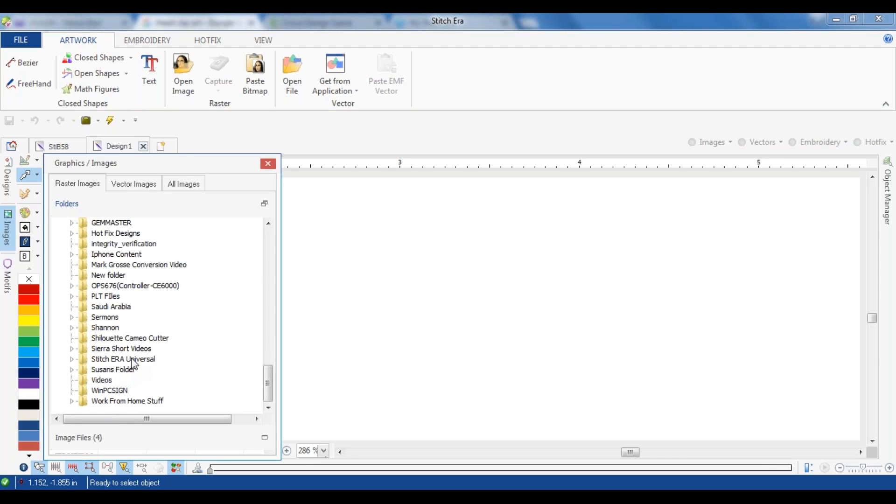
scroll(135, 364, up, 5)
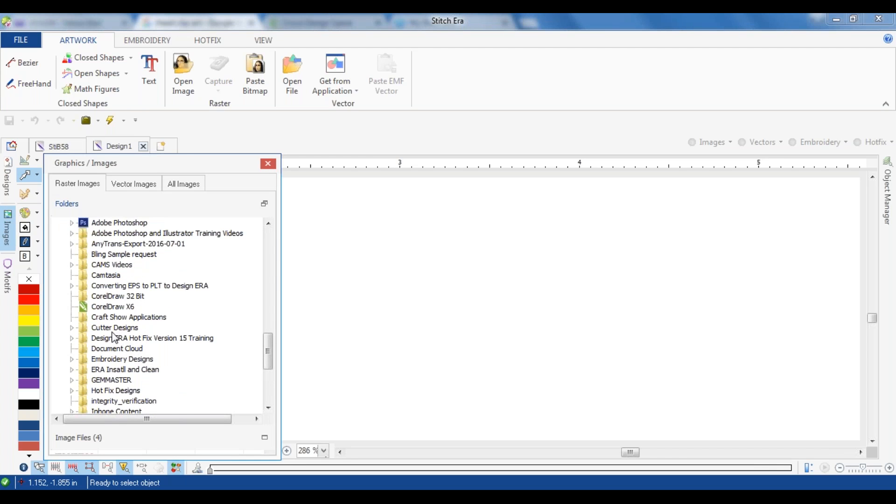
scroll(117, 338, up, 8)
scroll(103, 321, down, 8)
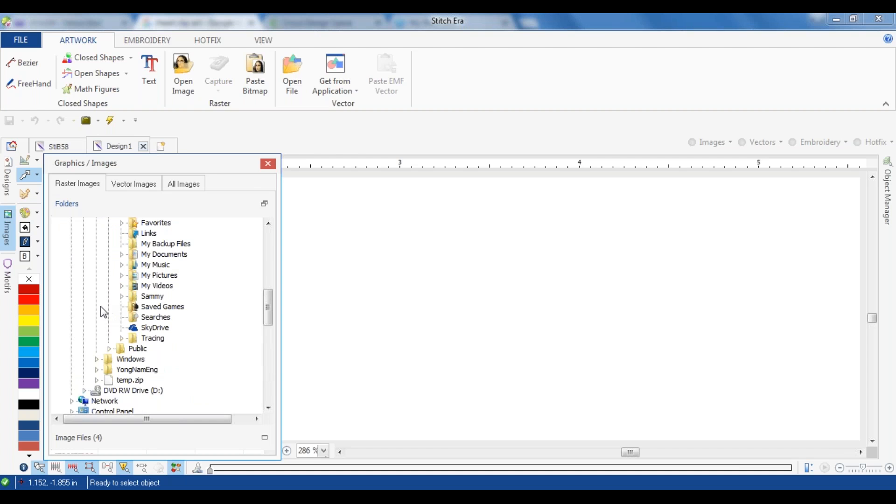
scroll(103, 321, down, 5)
scroll(99, 325, up, 2)
scroll(99, 326, up, 3)
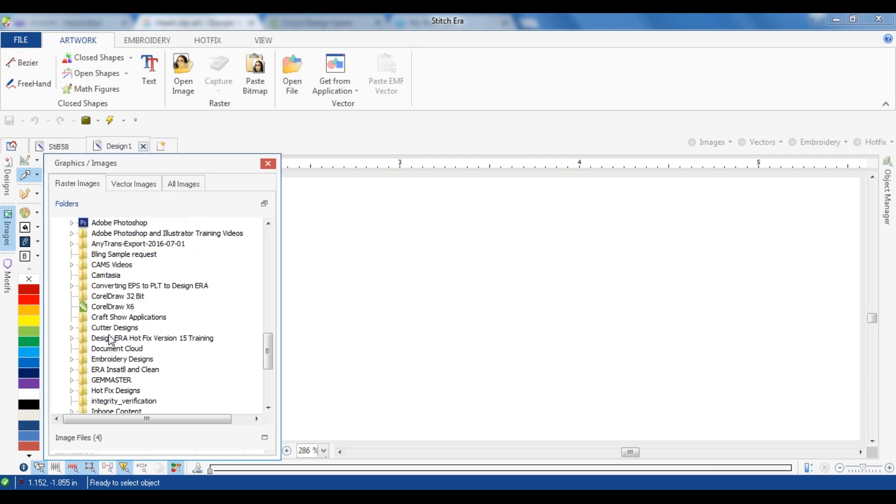
scroll(111, 340, up, 8)
scroll(116, 287, up, 9)
scroll(131, 350, down, 1)
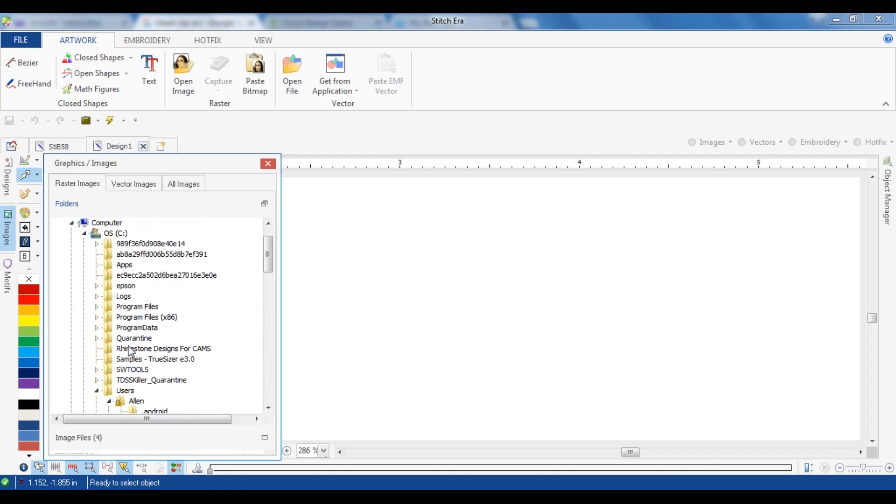
scroll(130, 383, down, 1)
scroll(127, 380, down, 5)
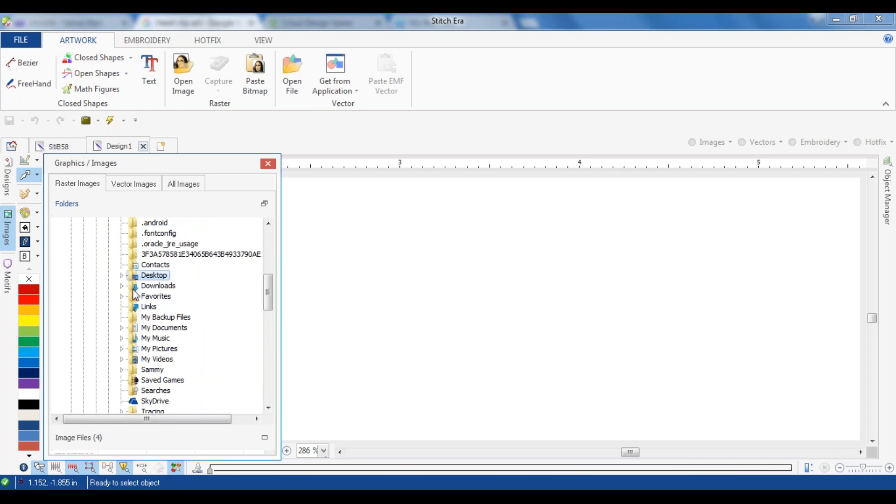
Step: Expand the user account's Desktop folder in the image browser and look through its subfolders for the saved clip art
click(121, 275)
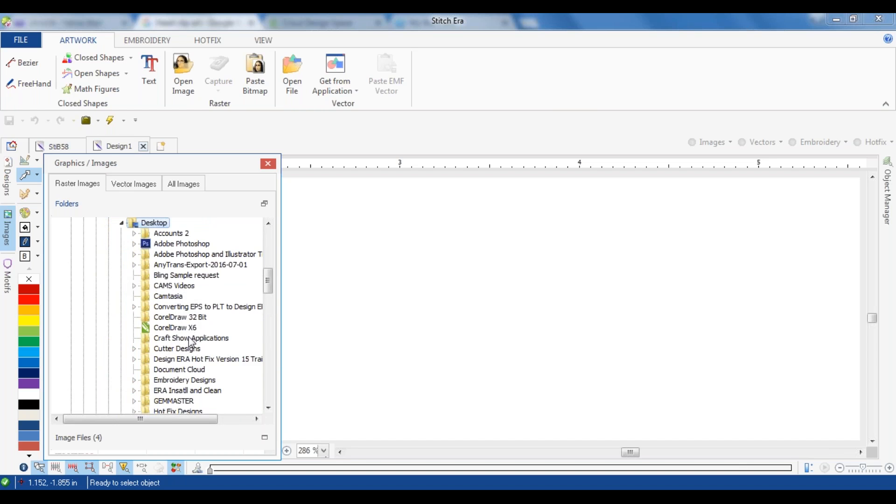
scroll(191, 343, down, 7)
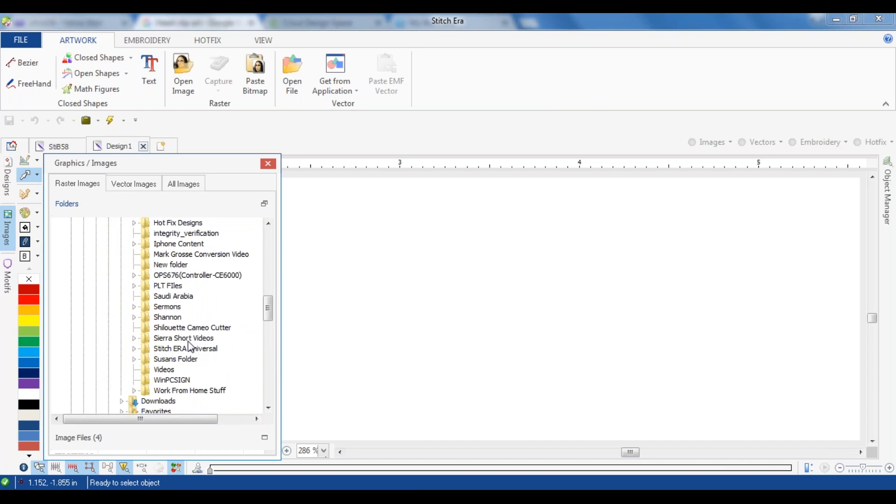
scroll(190, 346, down, 1)
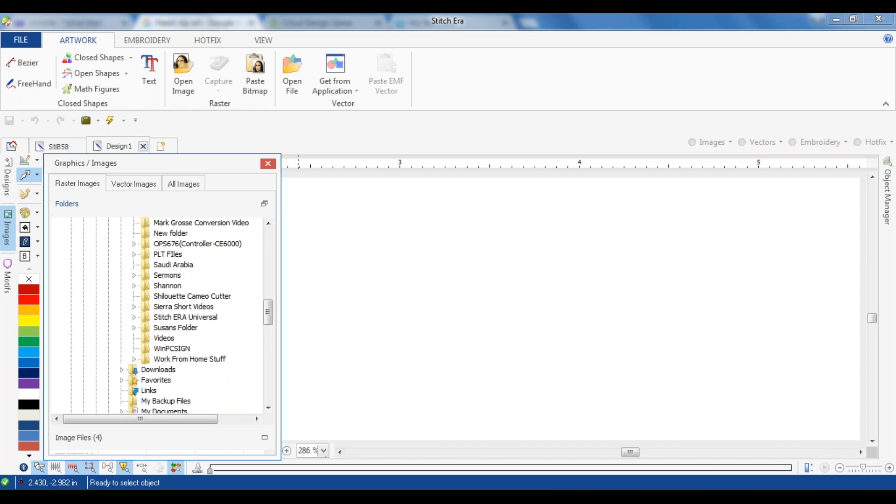
Step: Reopen the image browser, collapse the Computer branch, and check the top-level desktop folders for CLip Art
click(267, 164)
click(7, 230)
scroll(184, 355, up, 3)
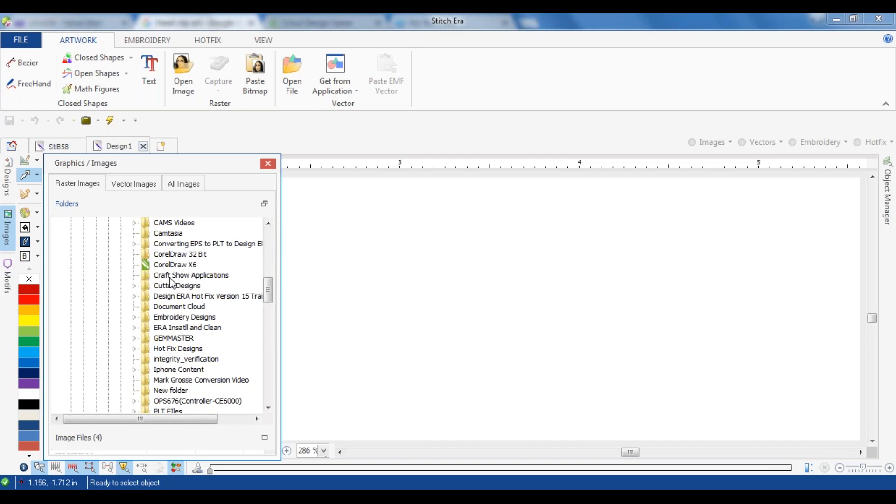
scroll(171, 279, up, 3)
scroll(169, 279, up, 5)
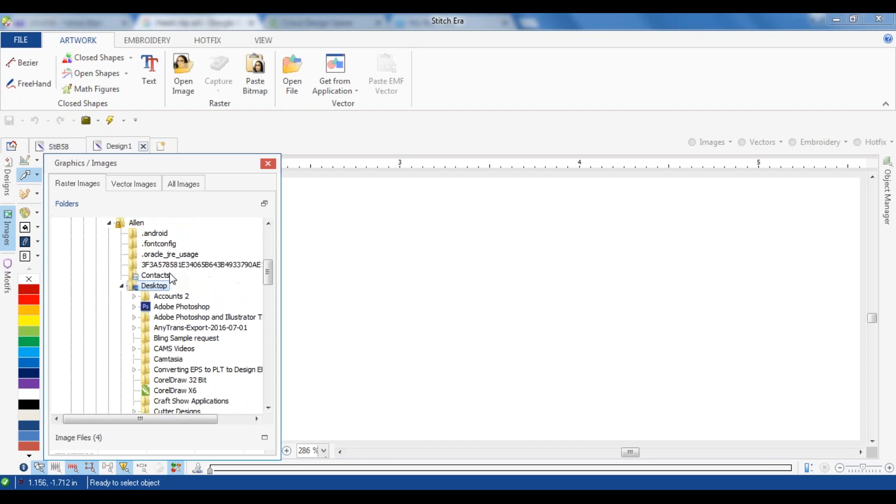
click(97, 224)
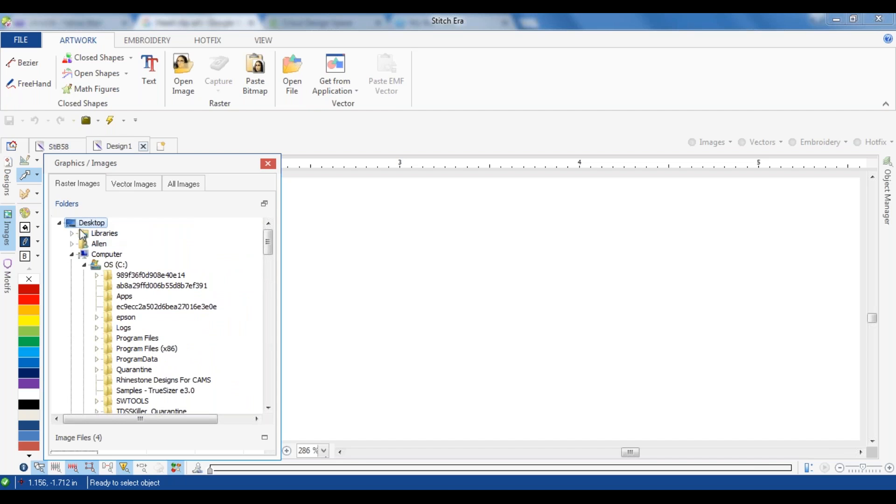
click(72, 255)
scroll(126, 290, down, 1)
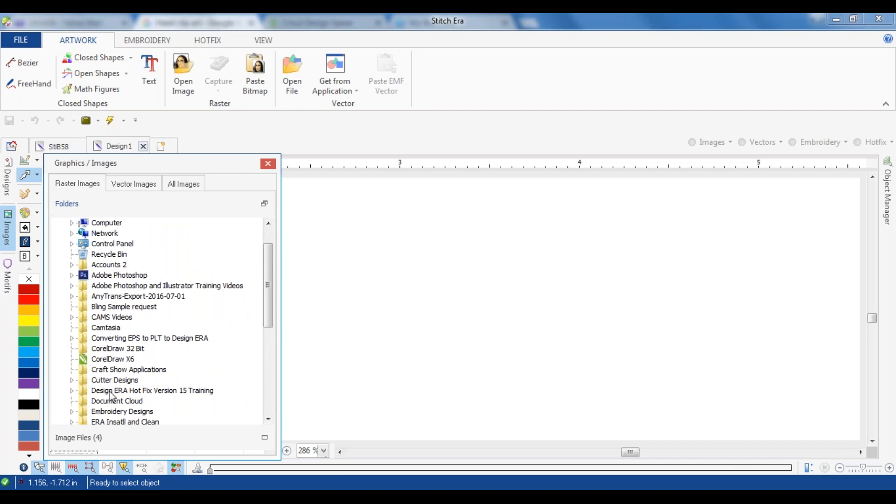
scroll(111, 397, down, 5)
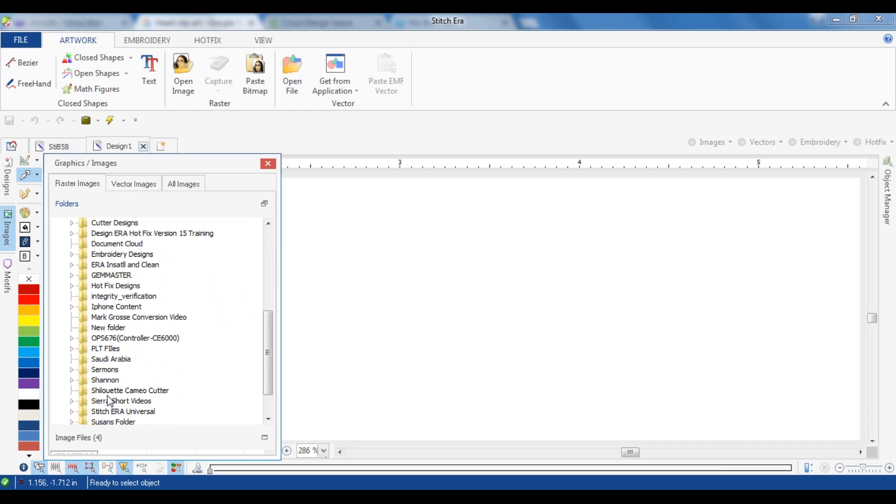
scroll(114, 357, down, 2)
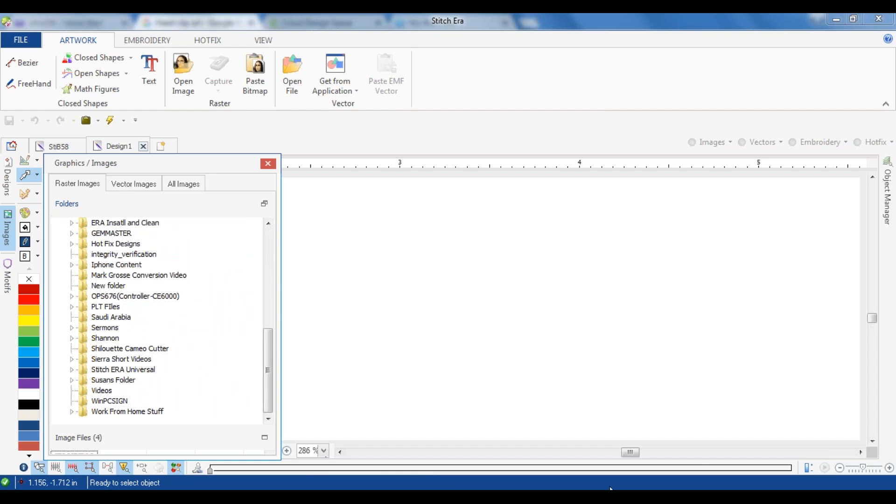
Step: Show the Windows desktop to check for the CLip Art folder
click(579, 495)
right_click(633, 499)
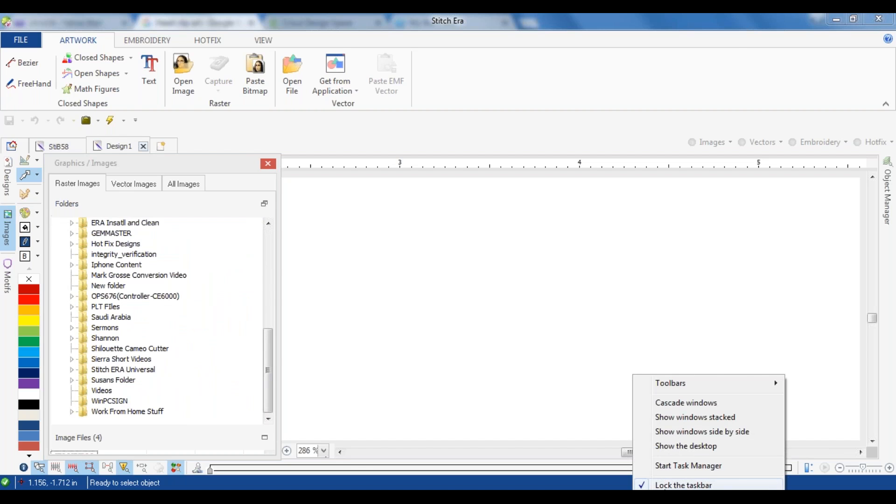
click(673, 447)
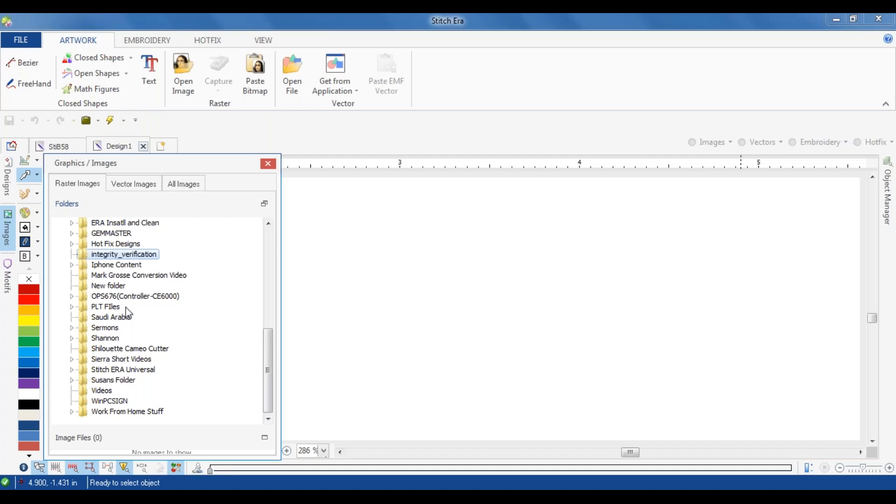
Step: Look through the image browser's folder list again, then switch to the vector images and back to the raster images
scroll(126, 307, up, 5)
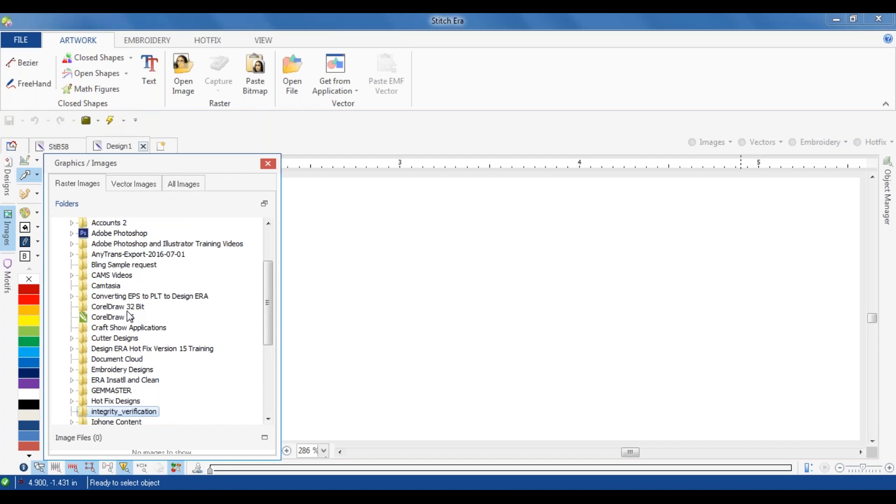
scroll(130, 317, up, 3)
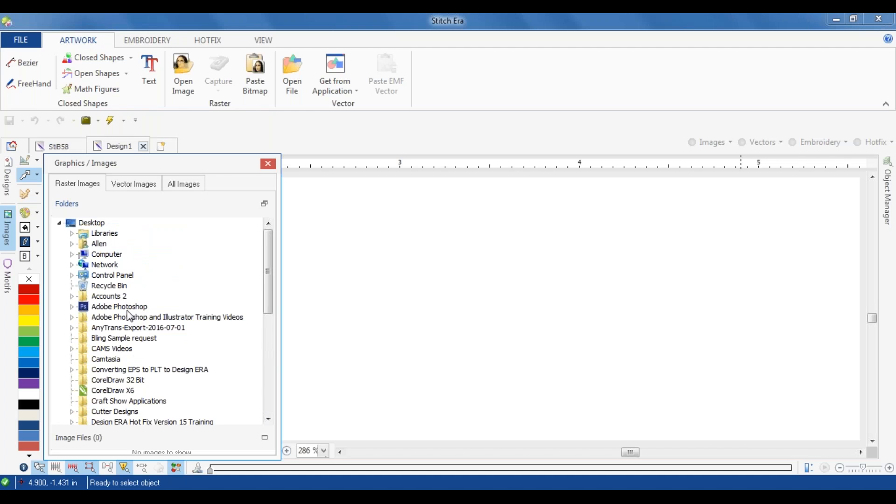
scroll(114, 259, down, 5)
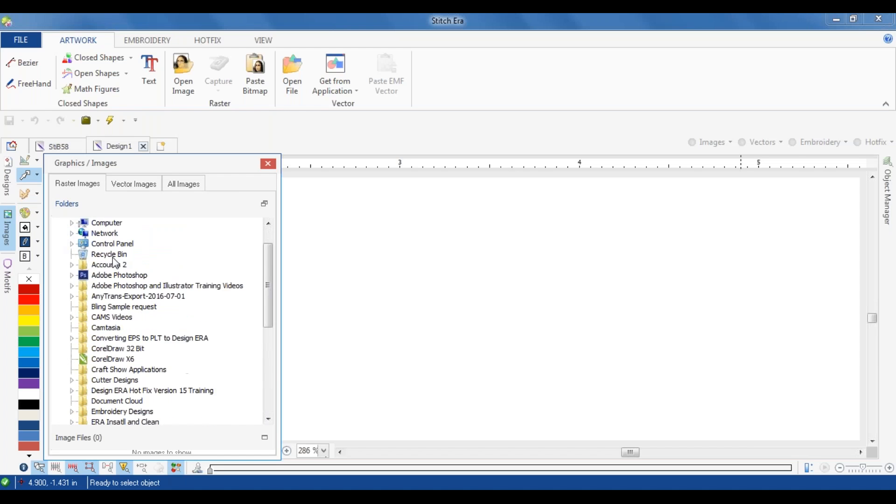
scroll(133, 263, down, 3)
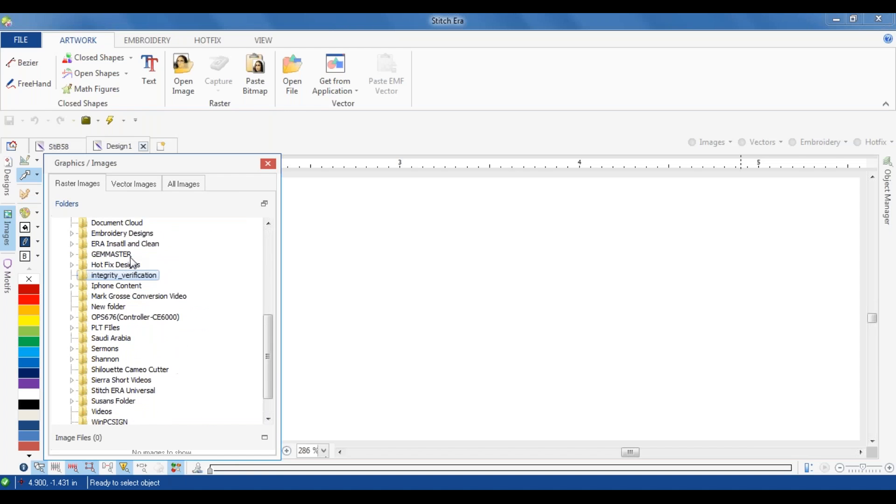
click(121, 182)
click(83, 186)
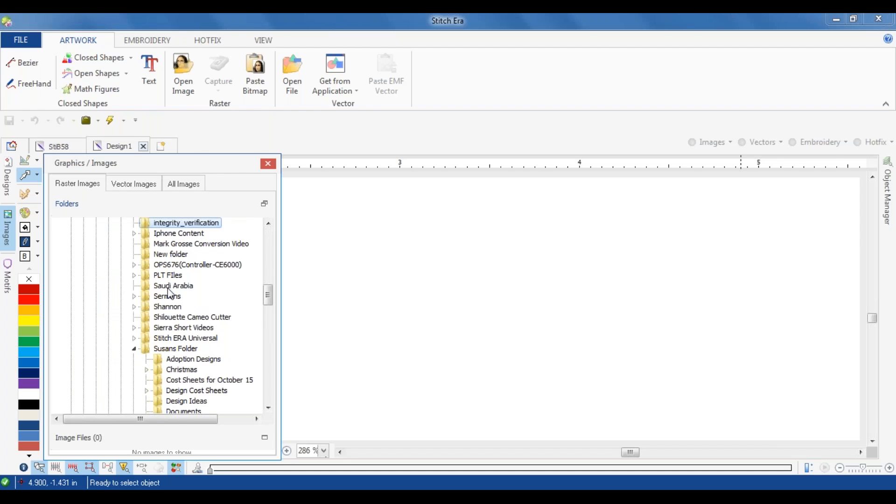
Step: Search the expanded Desktop folders for CLip Art, then collapse the Computer branch and check the remaining folder list
scroll(172, 295, down, 1)
scroll(177, 308, up, 5)
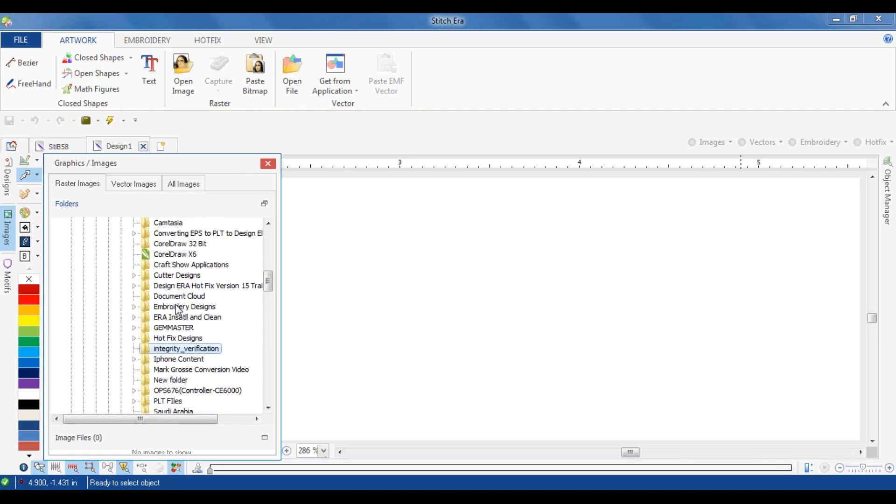
scroll(178, 311, up, 1)
scroll(179, 310, up, 3)
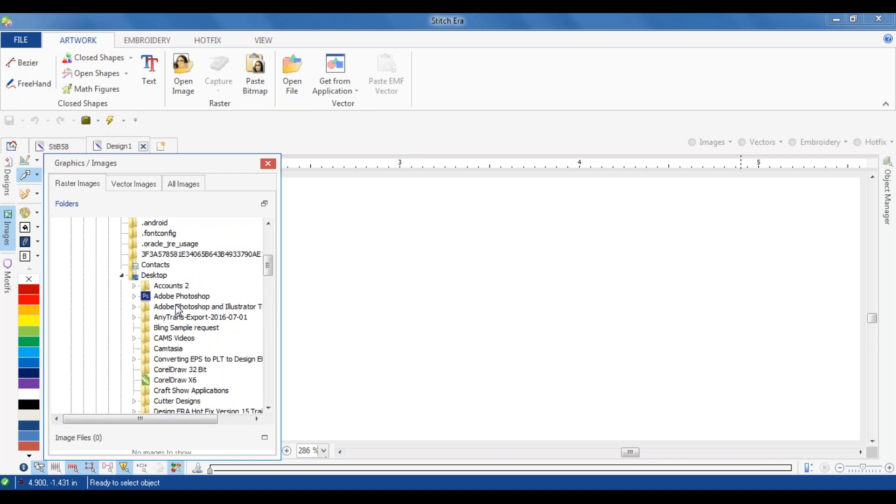
scroll(179, 309, up, 7)
scroll(171, 308, down, 1)
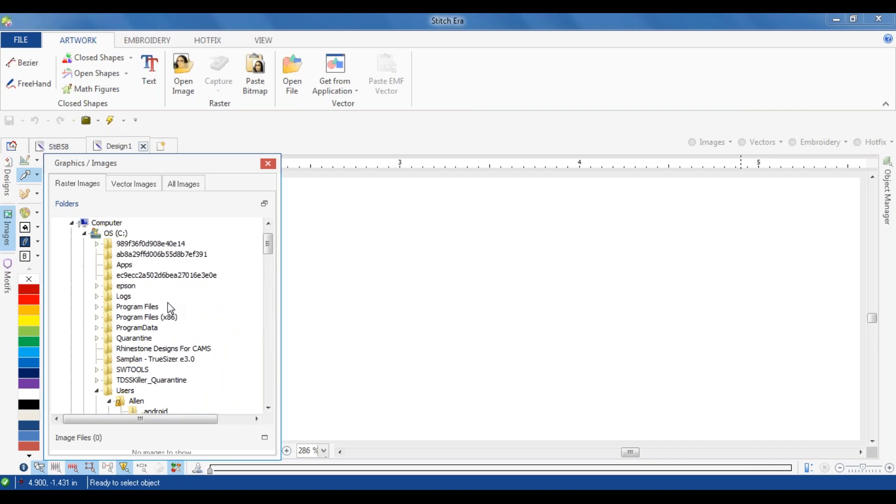
scroll(170, 311, up, 1)
click(90, 225)
click(72, 255)
scroll(127, 298, down, 7)
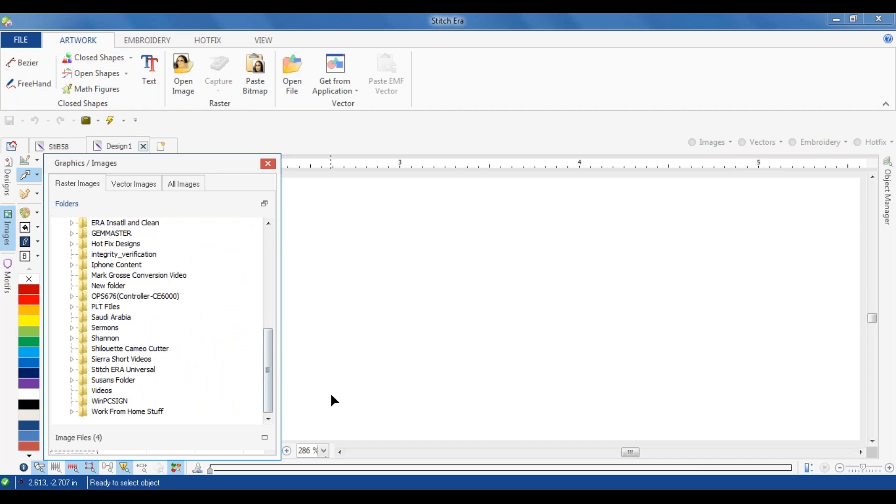
Step: Close the image browser and open Heart Valentine.png from the desktop's CLip Art folder as a raster image in Design1
click(268, 164)
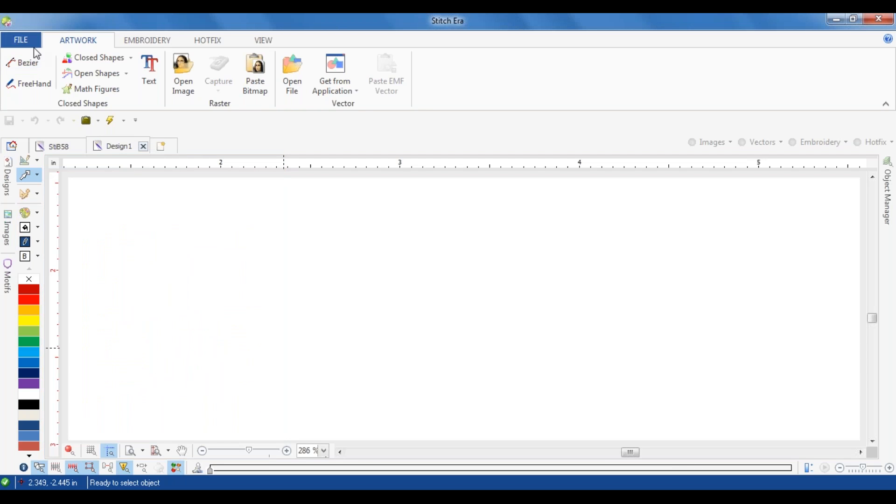
click(184, 69)
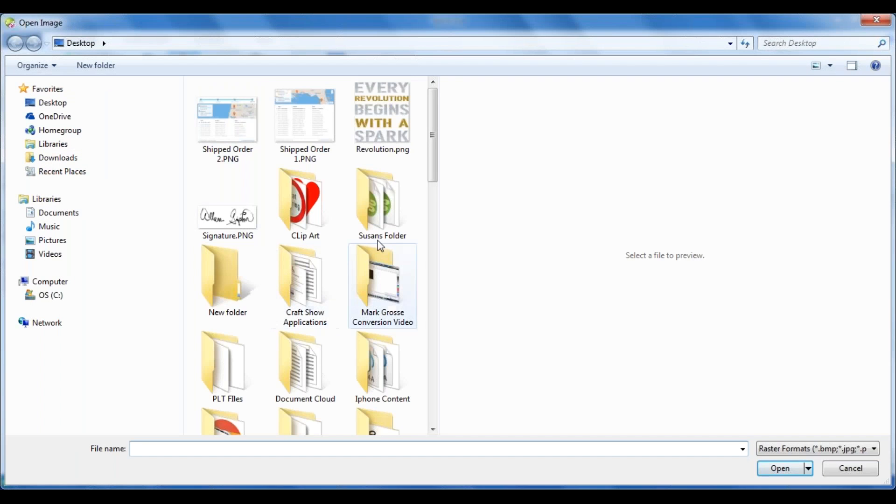
double_click(306, 213)
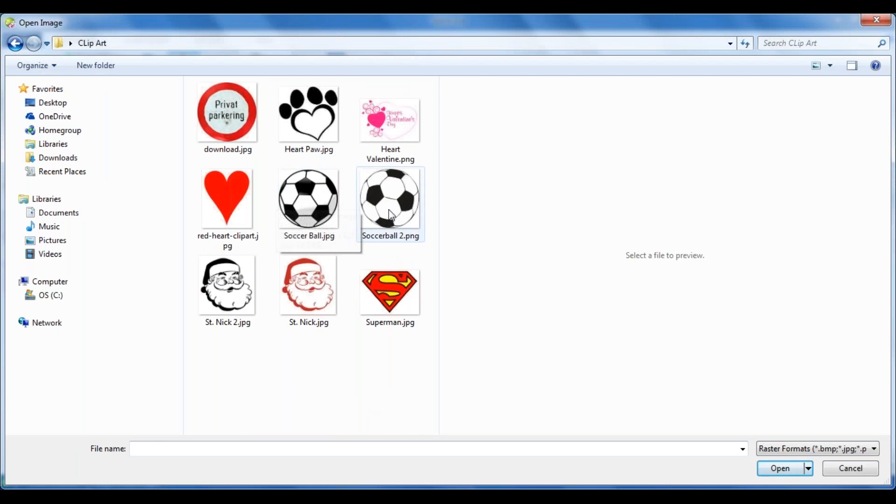
click(384, 120)
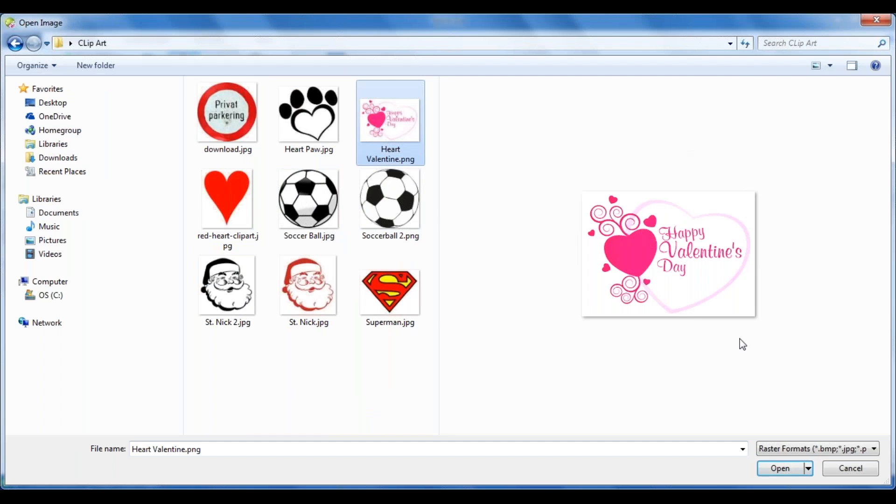
click(770, 468)
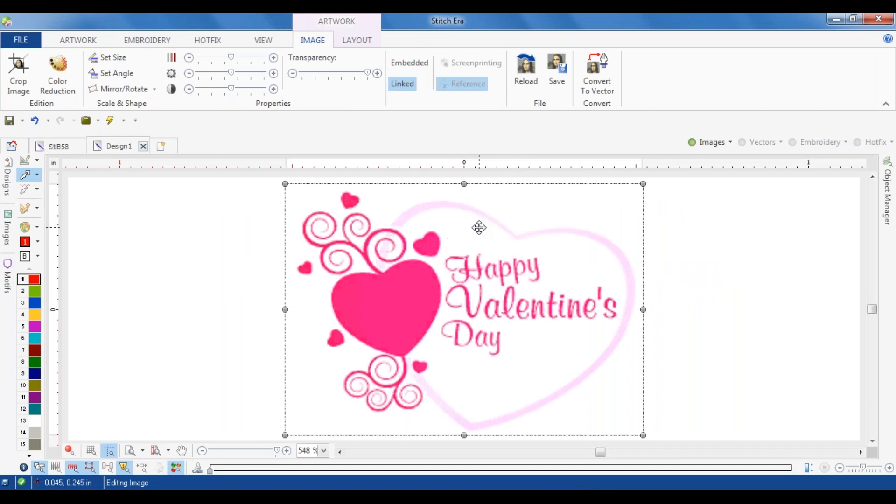
Step: Examine the edges of the "Happy Valentine's Day" lettering up close, then more of the heart artwork
scroll(490, 273, up, 1)
scroll(490, 273, up, 3)
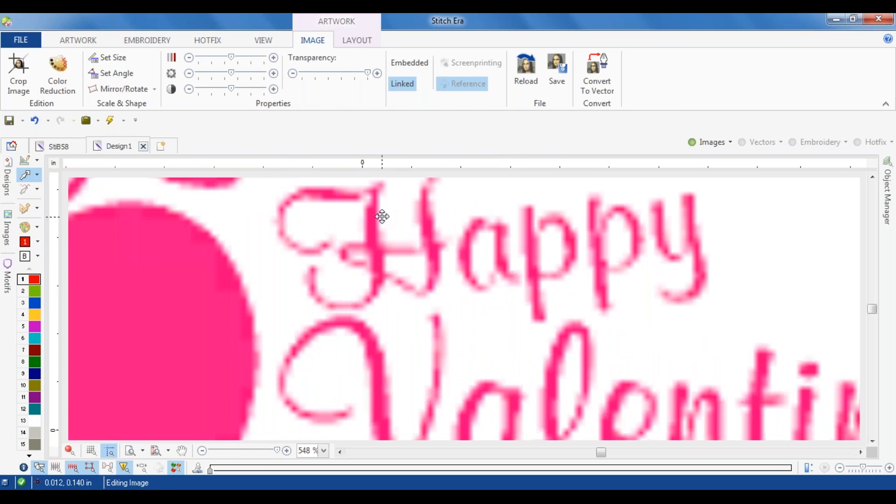
scroll(367, 252, down, 2)
scroll(200, 280, down, 2)
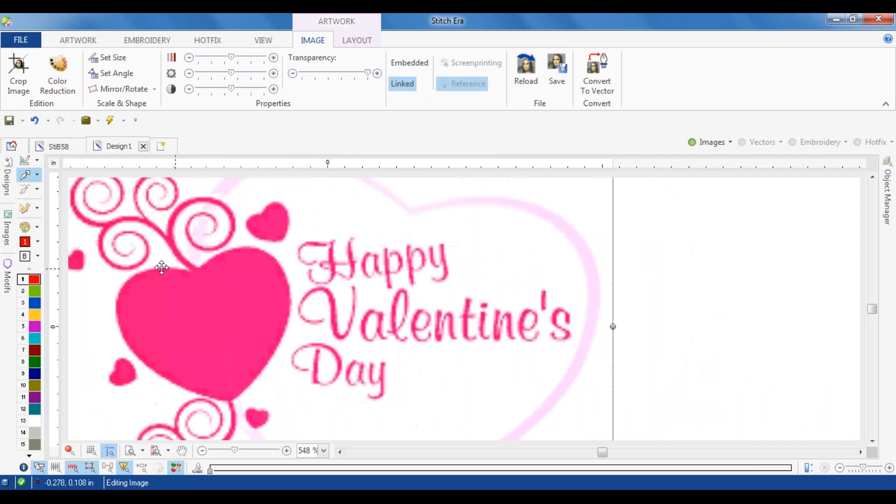
Step: Browse the raster images in the desktop's CLip Art folder and select Heart Valentine in the image browser
click(8, 229)
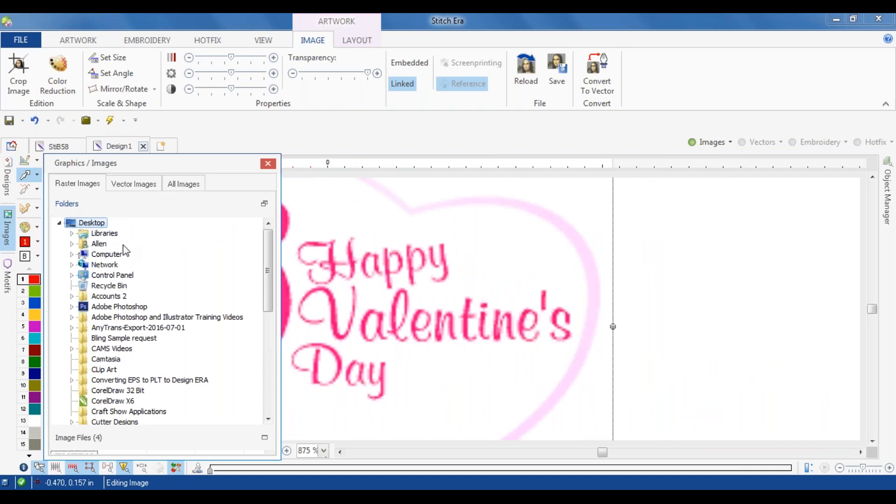
click(104, 371)
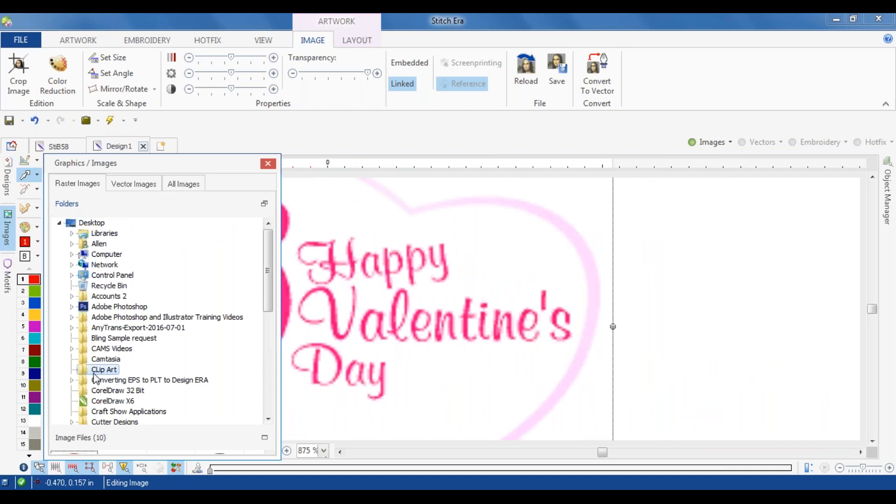
drag(267, 282, 267, 383)
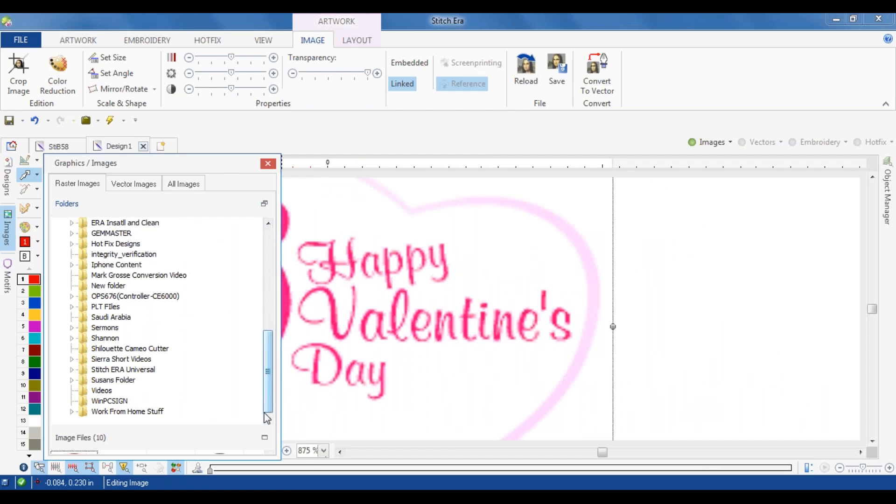
click(265, 438)
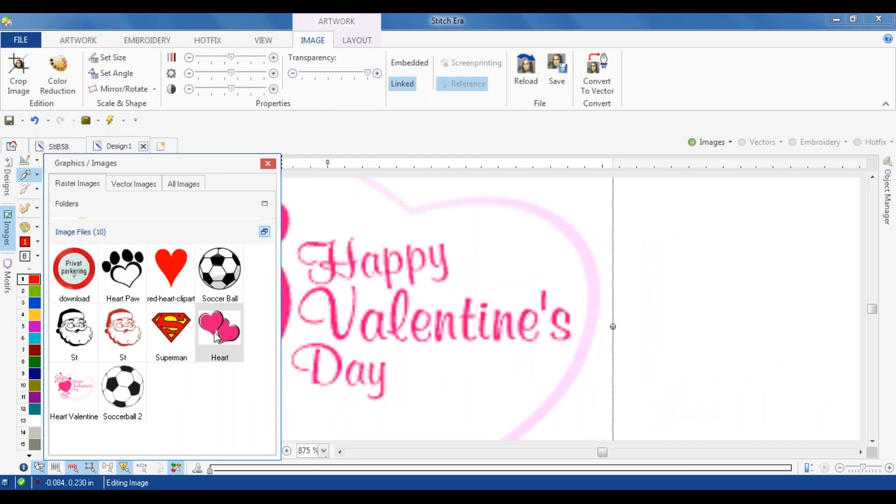
click(66, 388)
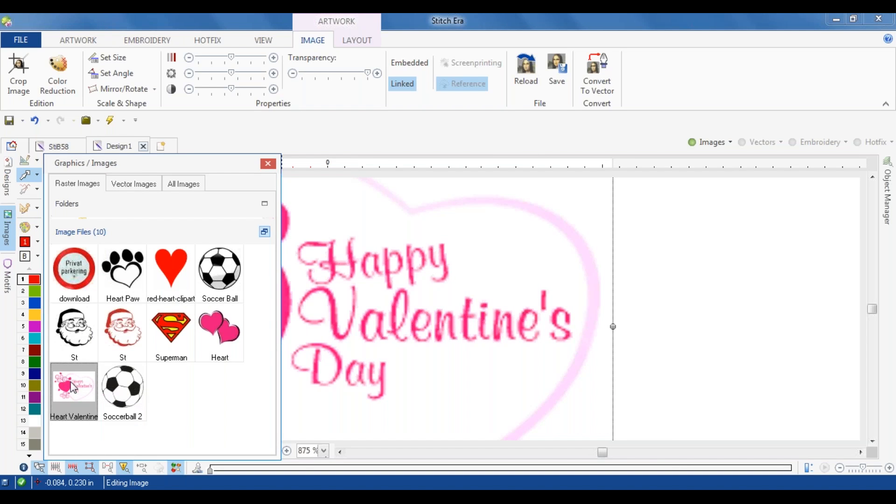
Step: Check the pixel width and height in Heart Valentine.png's file details, then leave without opening the file
click(79, 41)
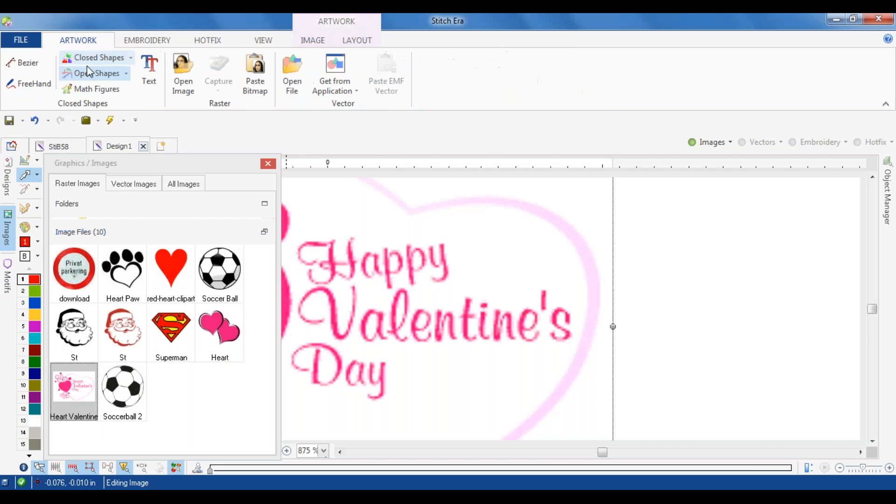
click(183, 73)
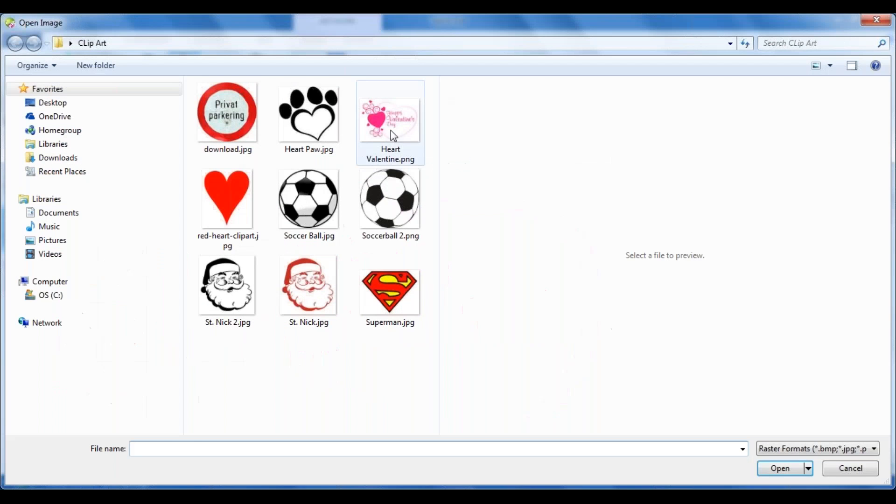
click(392, 126)
right_click(401, 109)
click(470, 432)
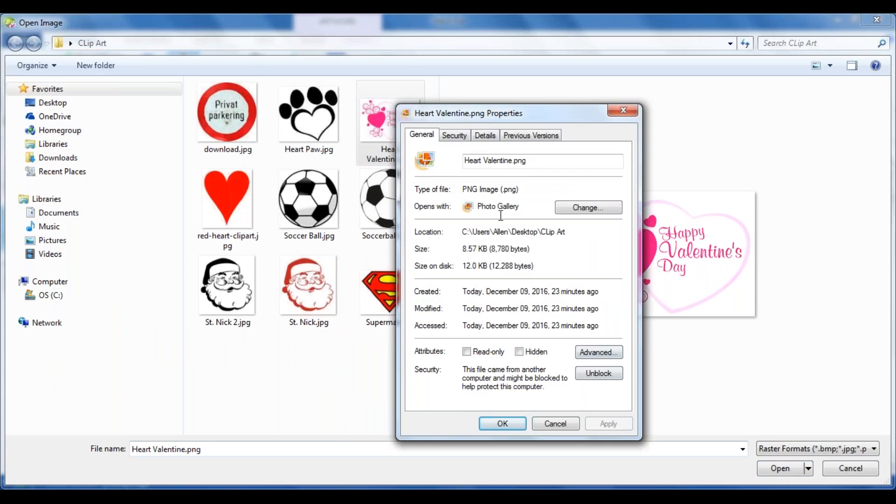
click(487, 136)
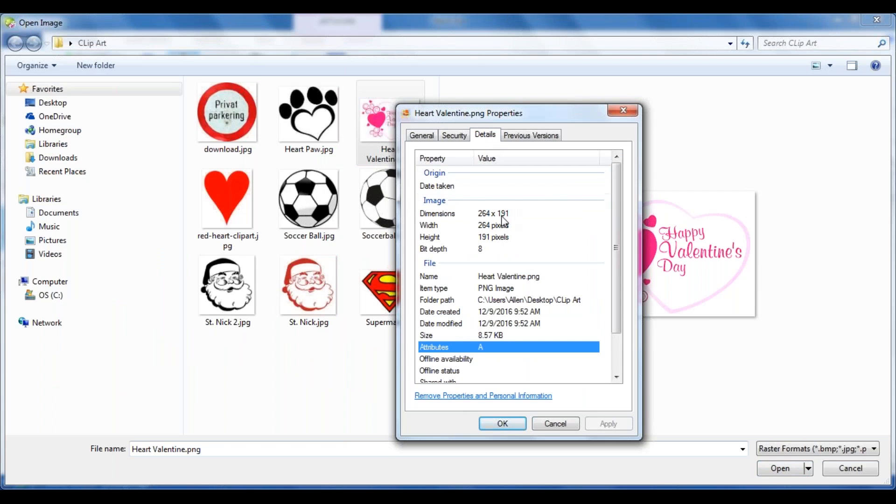
click(491, 215)
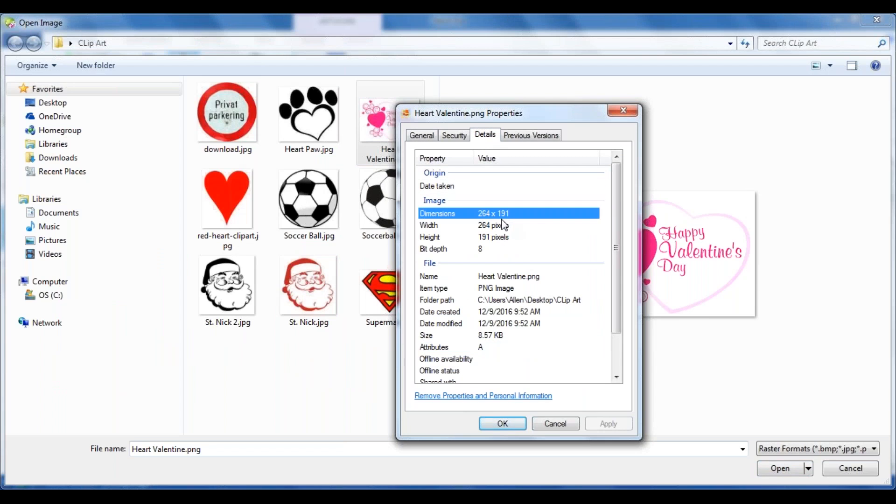
click(496, 238)
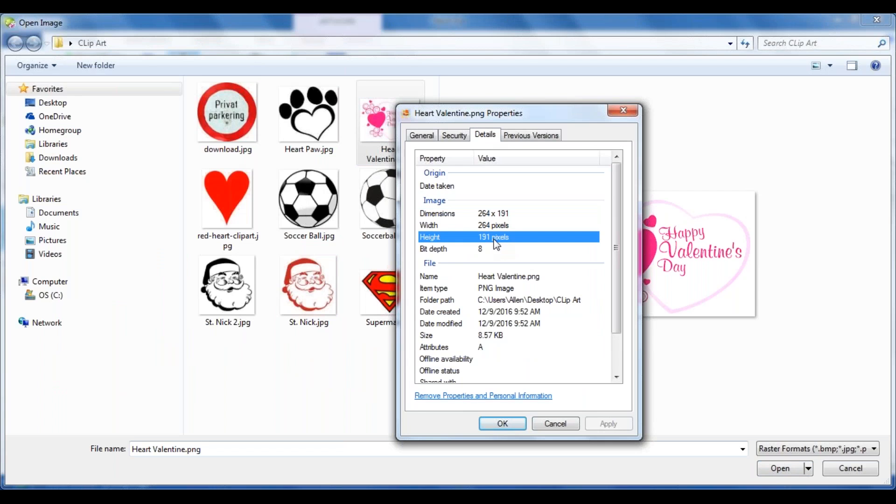
click(625, 111)
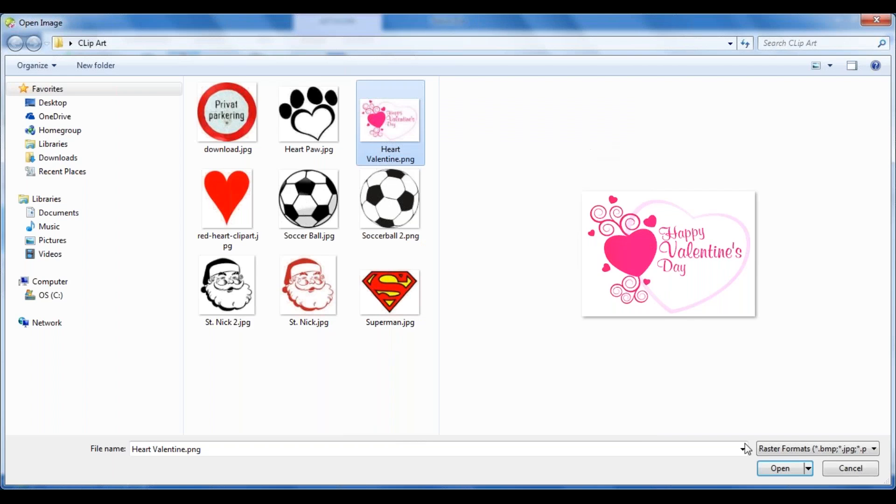
click(856, 470)
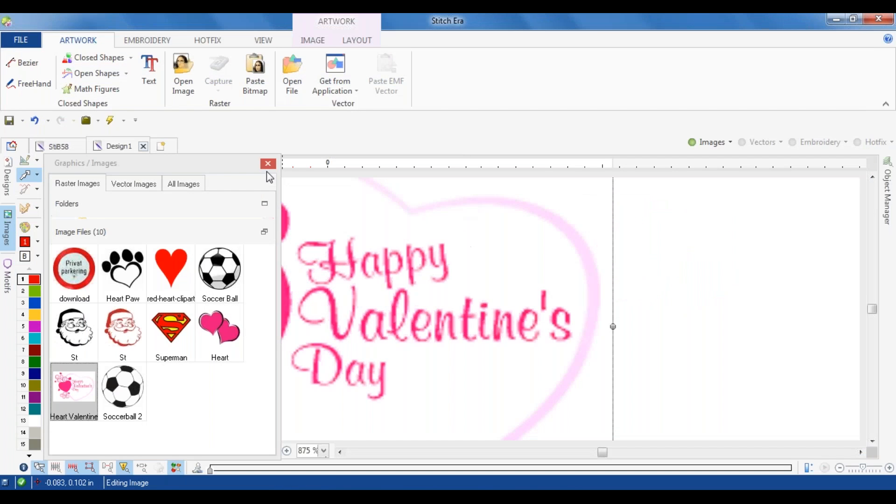
Step: Place red-heart-clipart from the CLip Art images into Design1, just left of the small Valentine artwork
mouse_move(181, 270)
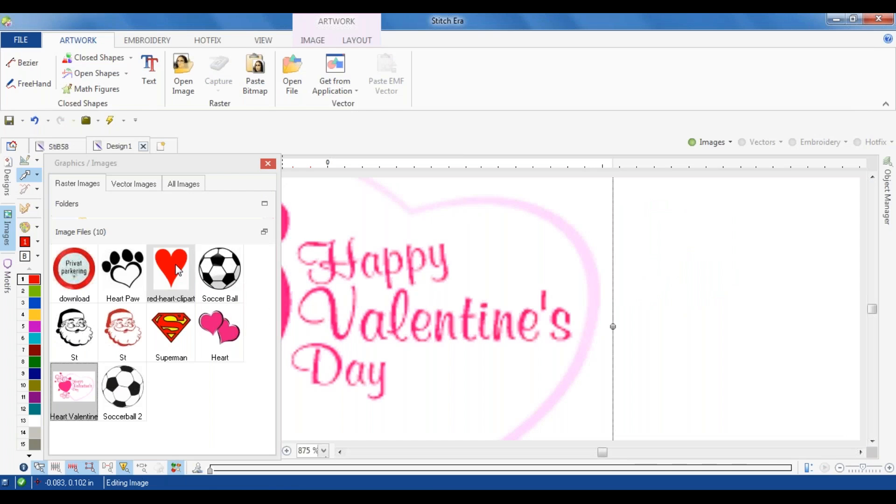
click(179, 272)
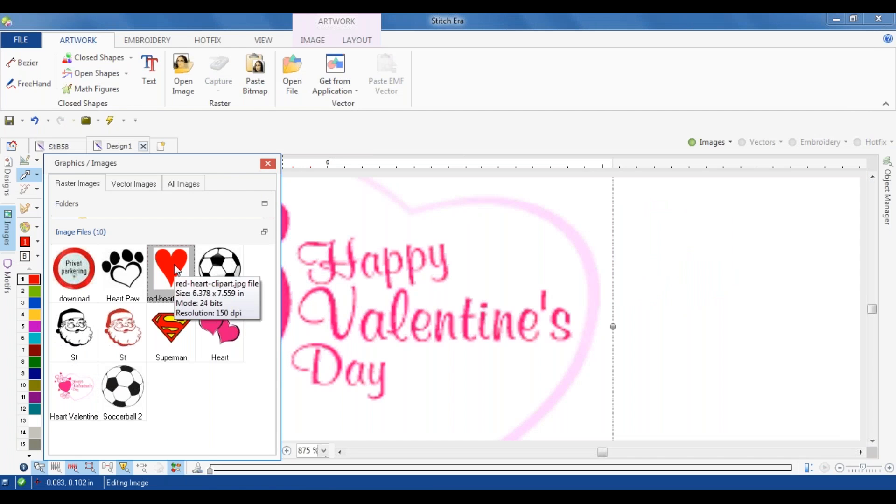
drag(177, 274, 750, 274)
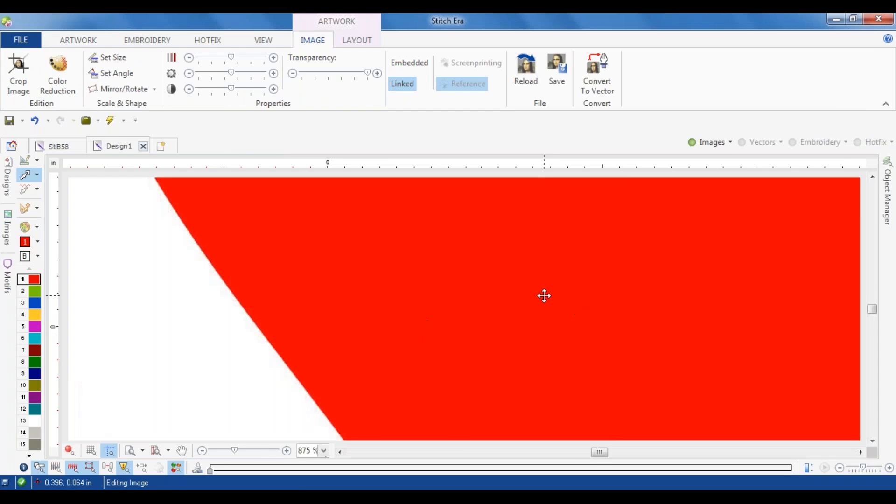
scroll(544, 296, down, 5)
drag(543, 296, 458, 291)
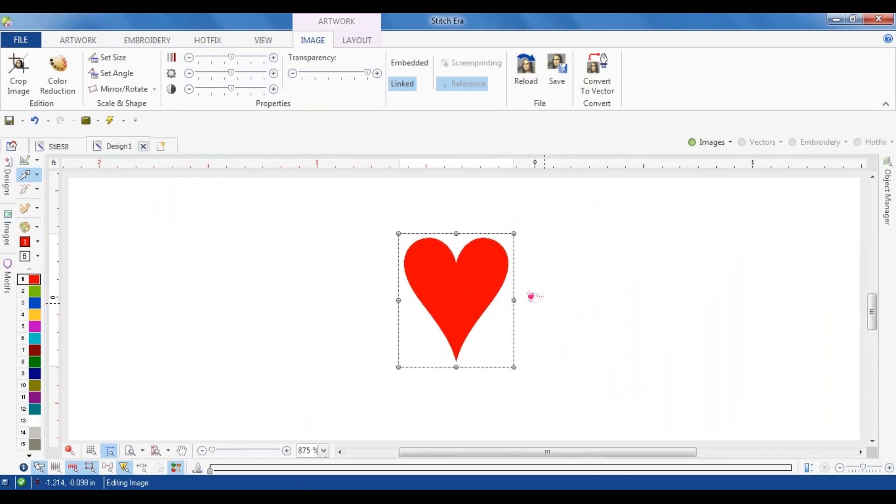
scroll(549, 297, up, 2)
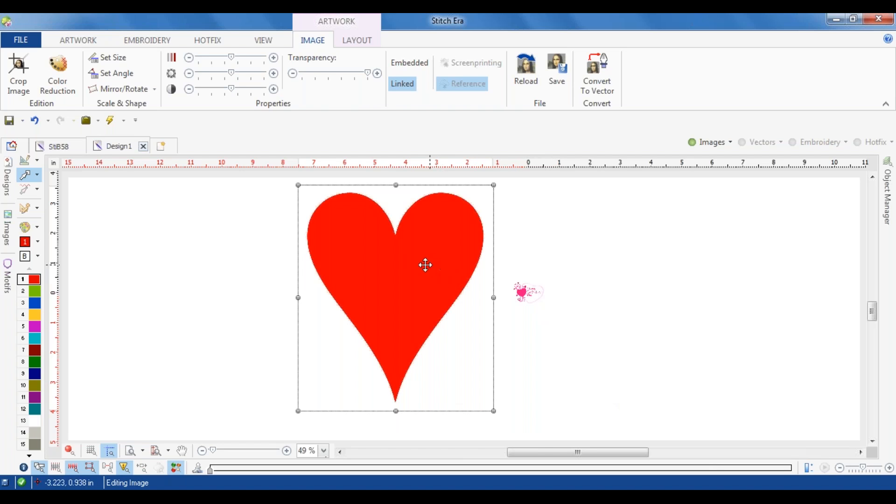
Step: Check the pixel width and height in red-heart-clipart.jpg's file details, then leave without opening the file
click(78, 41)
click(178, 74)
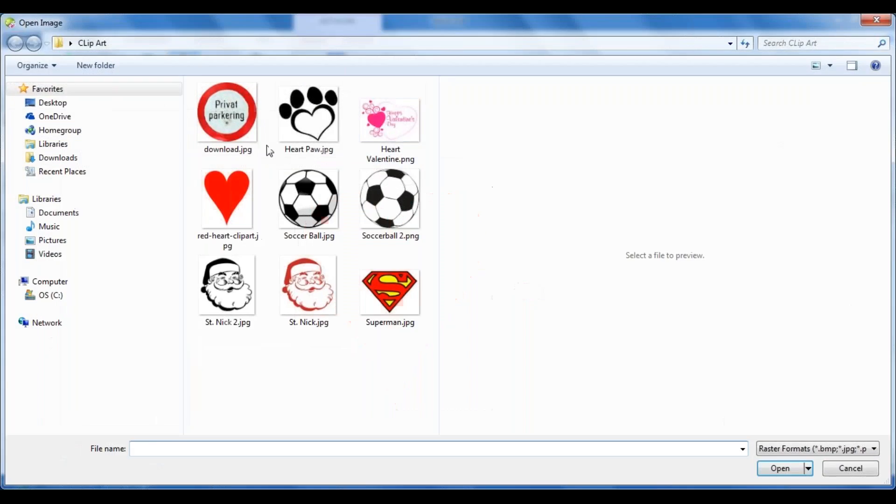
click(227, 185)
right_click(228, 184)
click(262, 480)
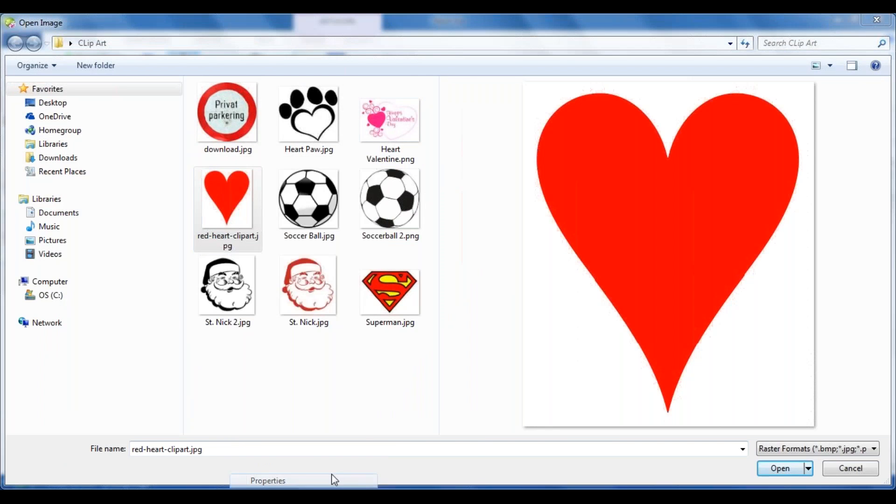
click(314, 185)
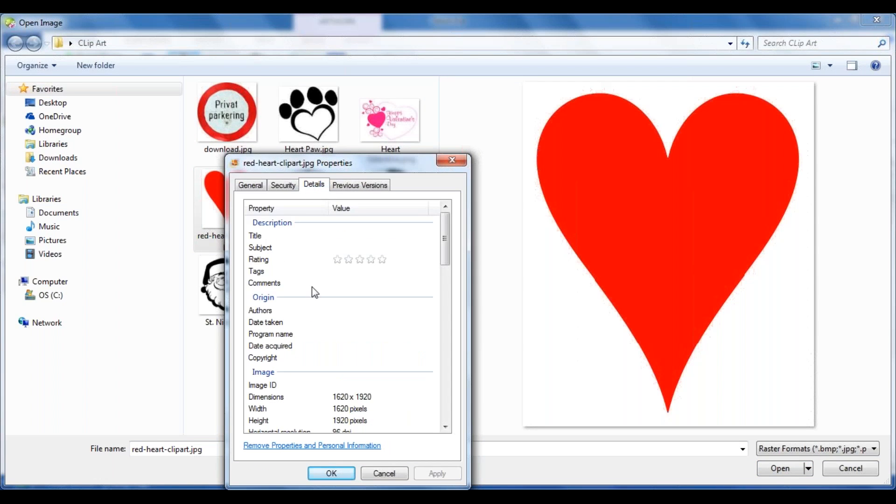
drag(444, 238, 445, 252)
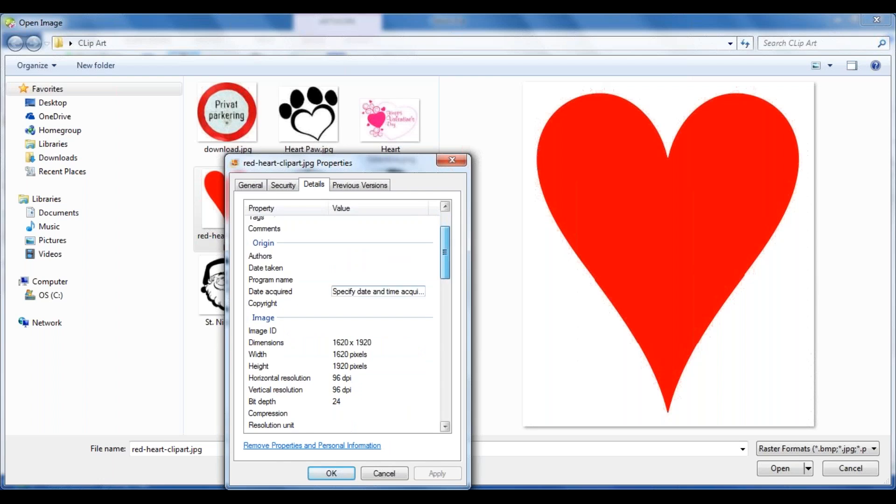
click(350, 353)
click(356, 366)
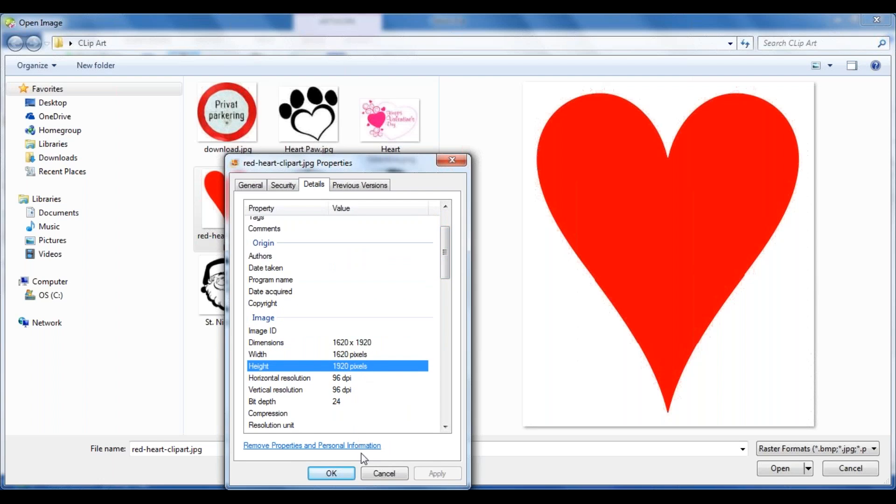
click(384, 474)
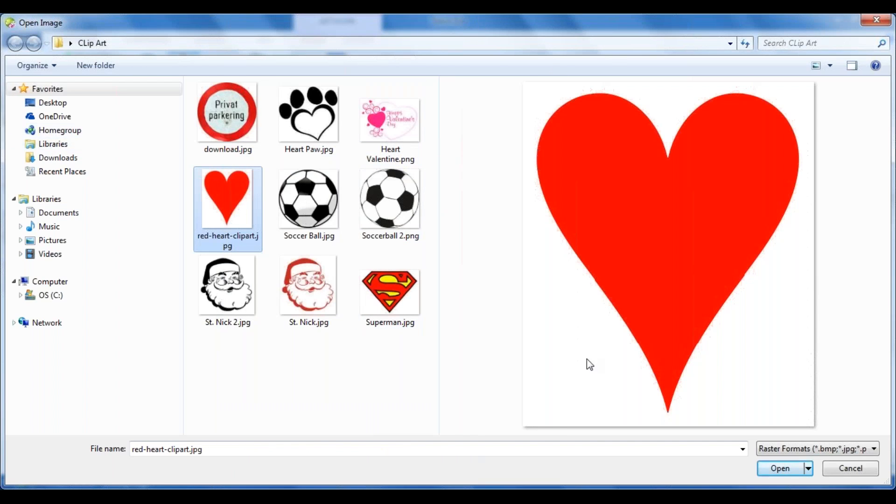
click(850, 468)
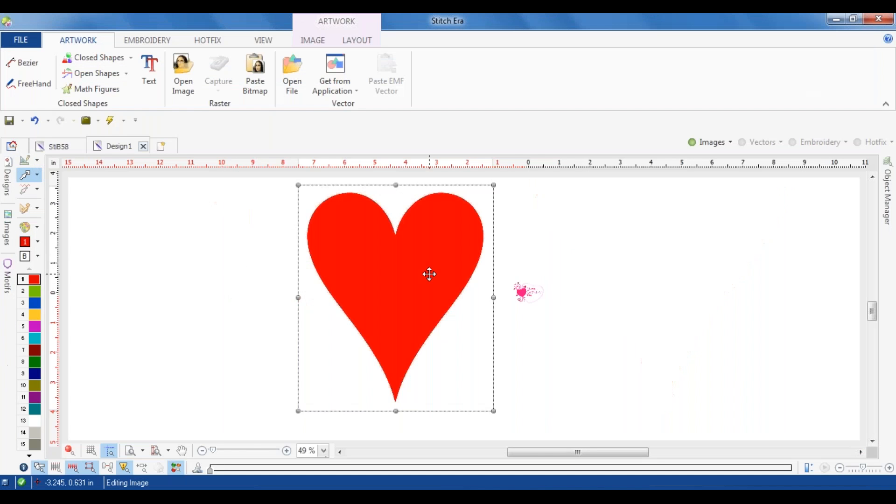
Step: Select the small Valentine image and compare its size with the large red heart
click(527, 294)
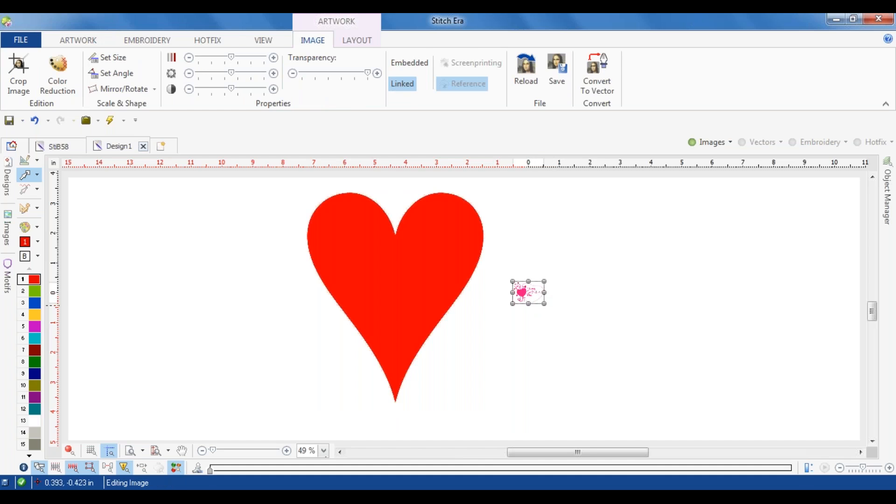
scroll(532, 285, up, 2)
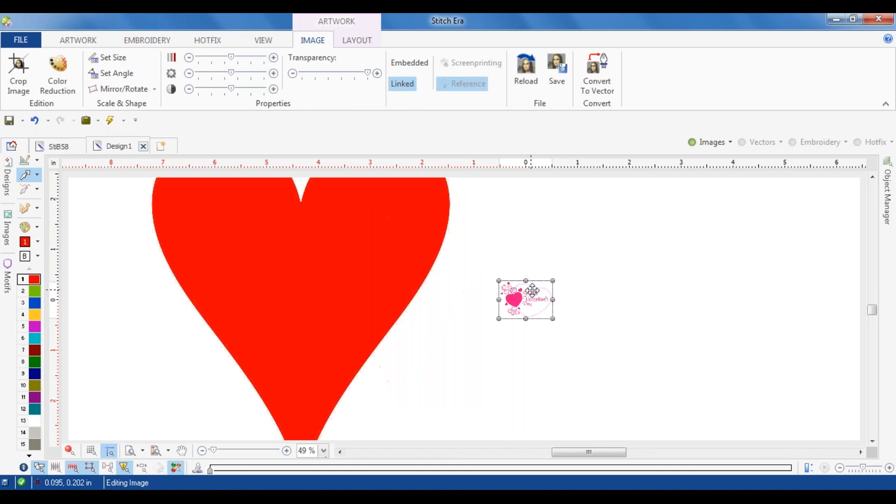
scroll(513, 299, down, 2)
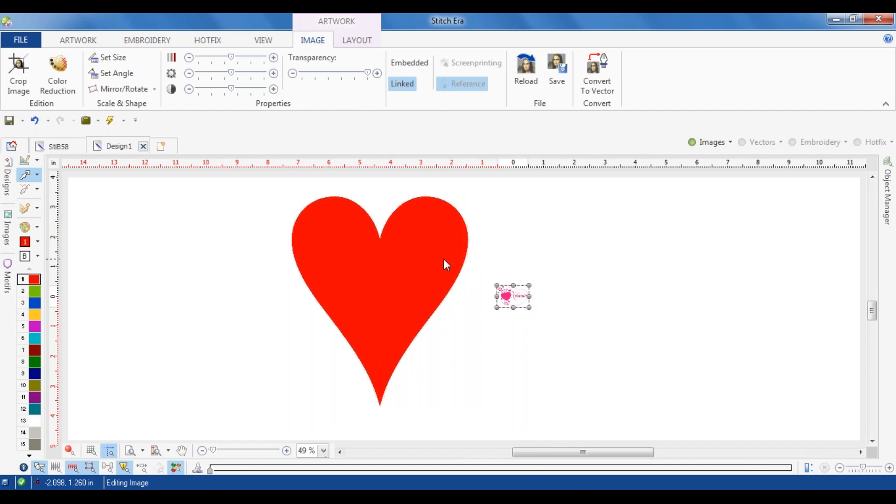
Step: Scale the red heart with Set Size by measuring from its upper lobe to near its lower tip and setting that length to 5 in
click(417, 250)
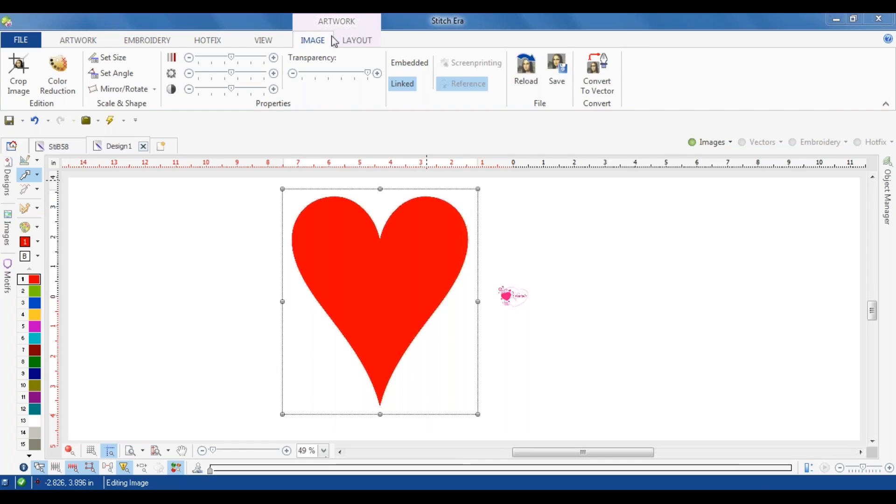
click(357, 40)
click(155, 57)
drag(334, 196, 364, 407)
text(5)
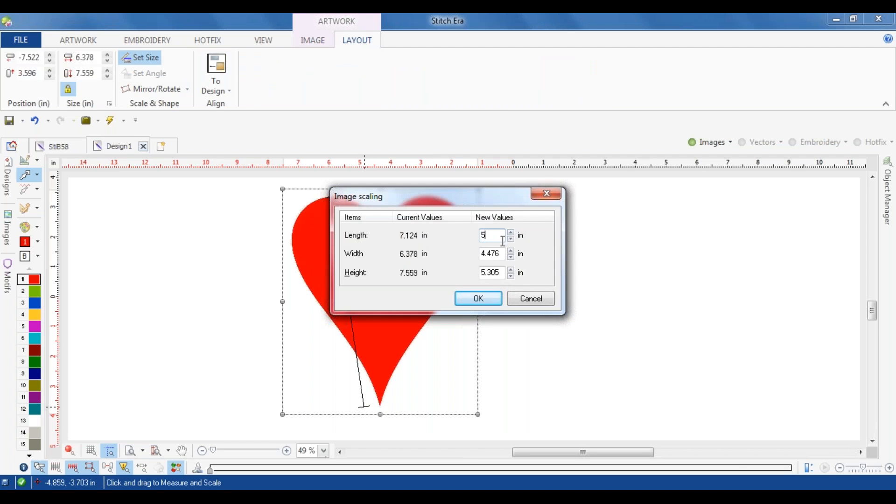
key(Return)
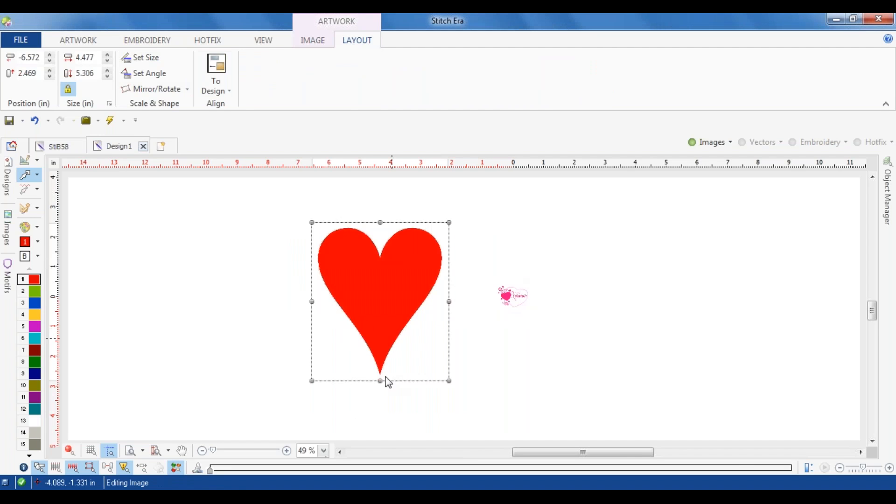
Step: Squash the red heart vertically by moving its bottom edge up about 1 in
click(381, 384)
click(392, 364)
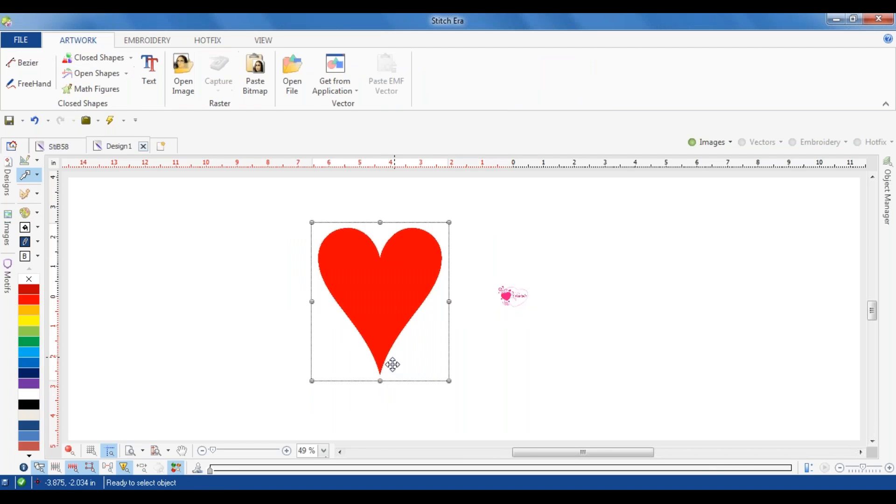
drag(380, 382, 385, 357)
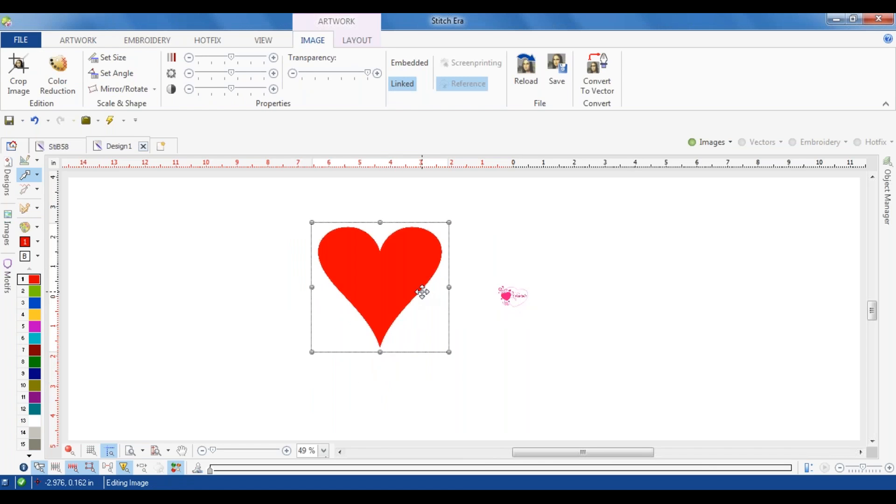
Step: Start a single hotfix fill with the automatic tracing method and detect the outline of the large red heart
click(397, 270)
scroll(354, 254, up, 2)
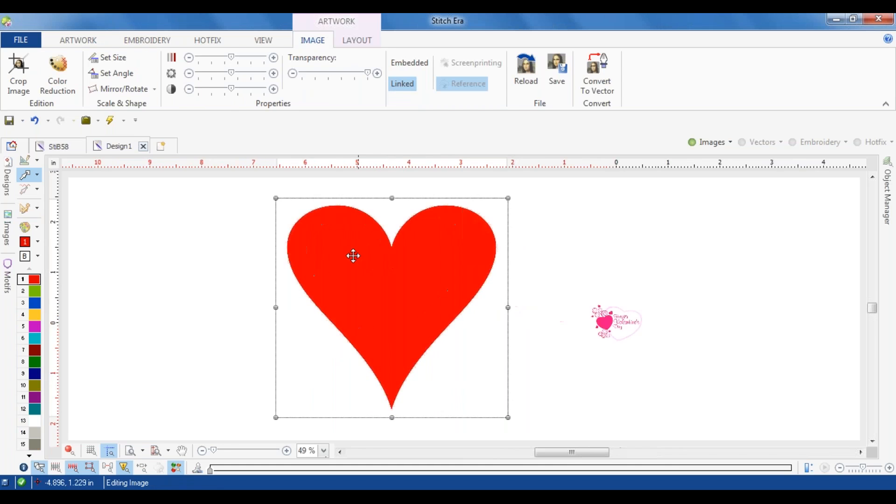
click(206, 41)
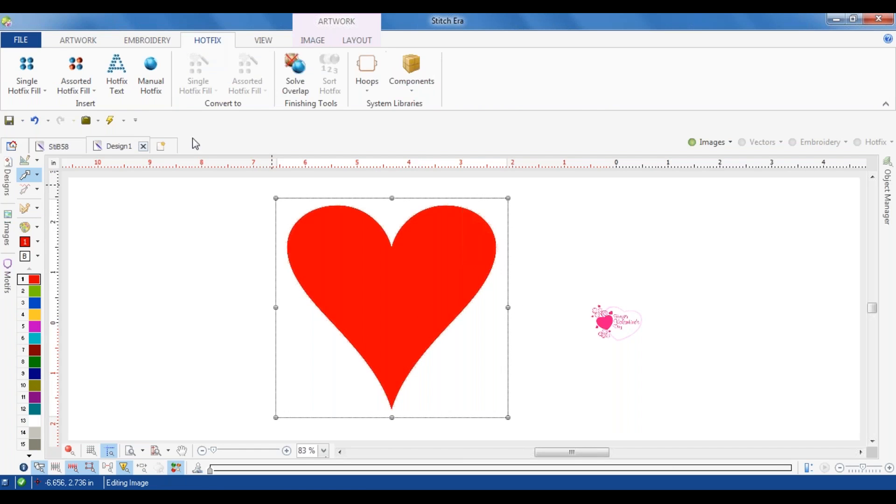
click(173, 257)
click(213, 42)
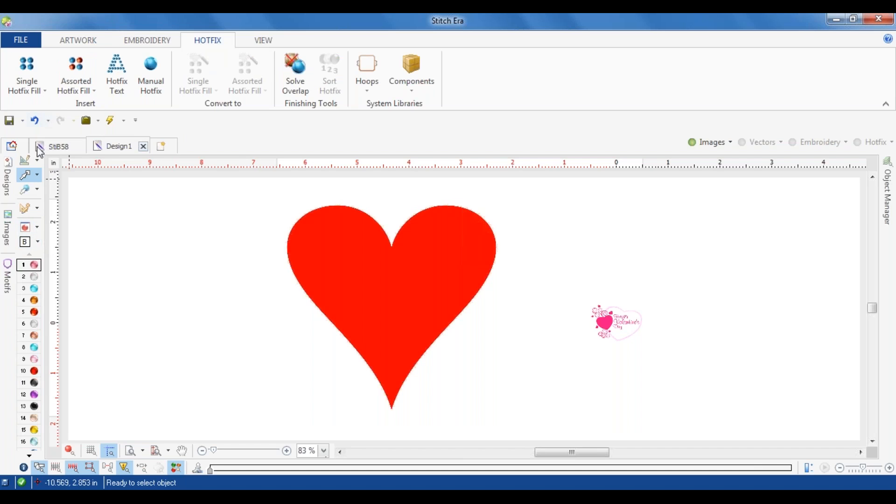
click(29, 84)
click(49, 147)
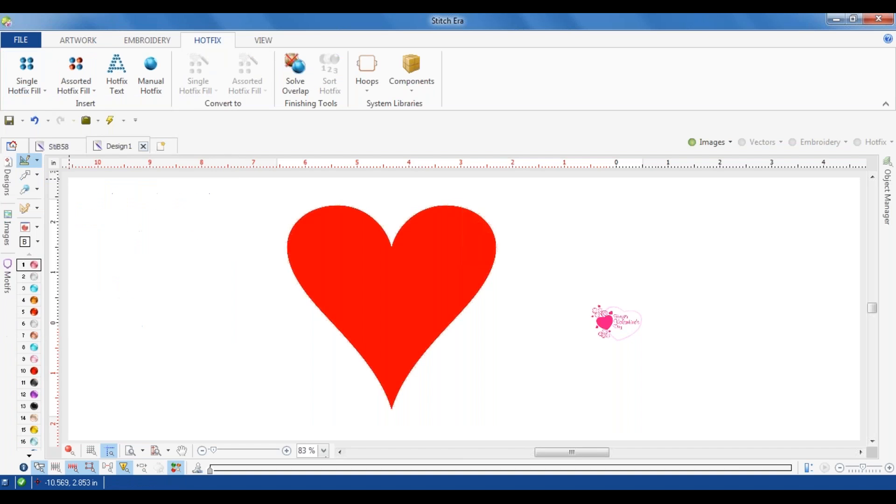
click(32, 76)
click(48, 105)
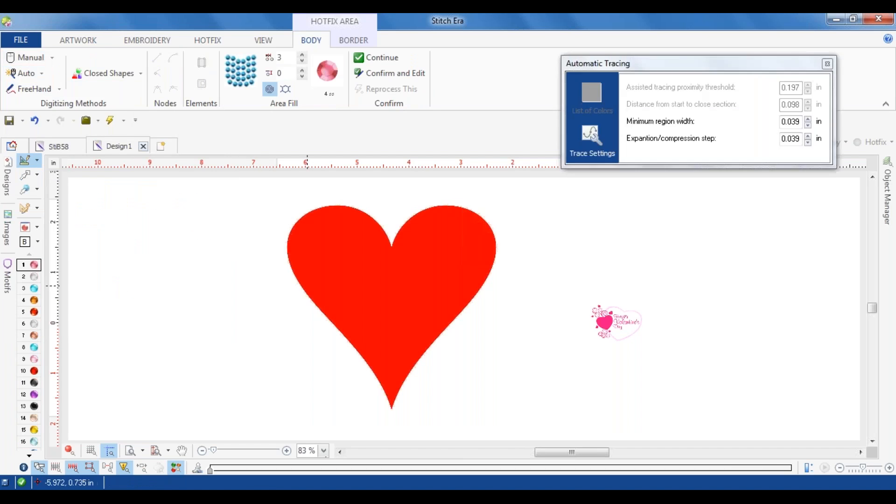
click(408, 267)
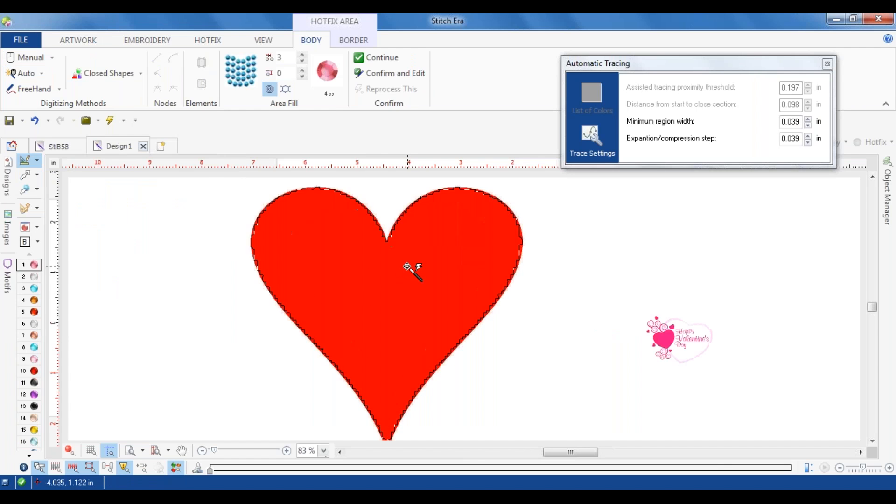
Step: Inspect the red heart's edges up close and test automatic tracing on different parts of the small Valentine image's pink heart
scroll(370, 201, up, 3)
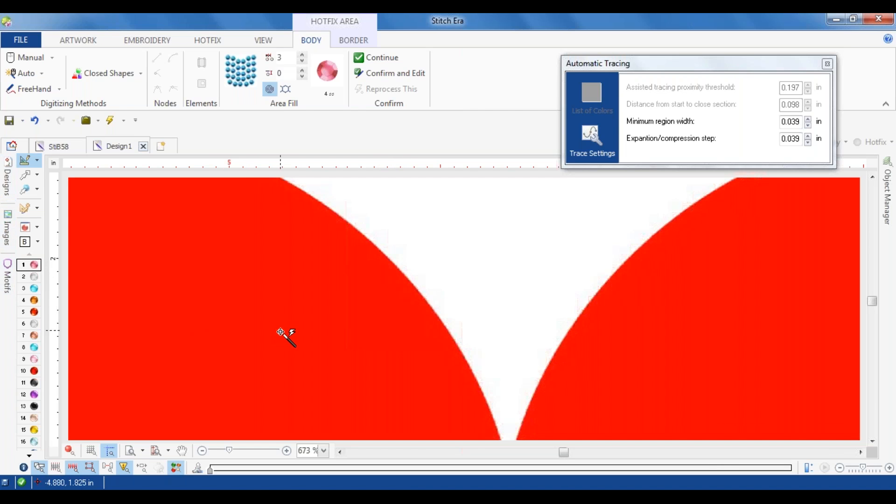
scroll(282, 332, down, 2)
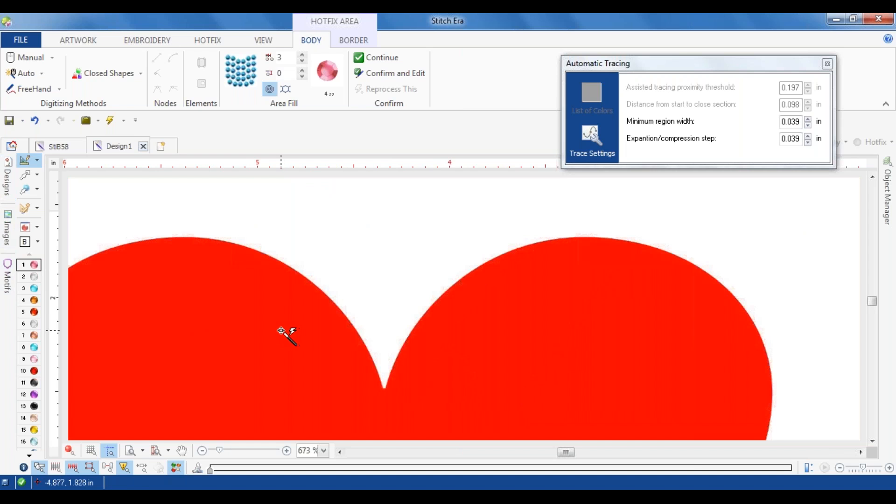
scroll(284, 326, down, 3)
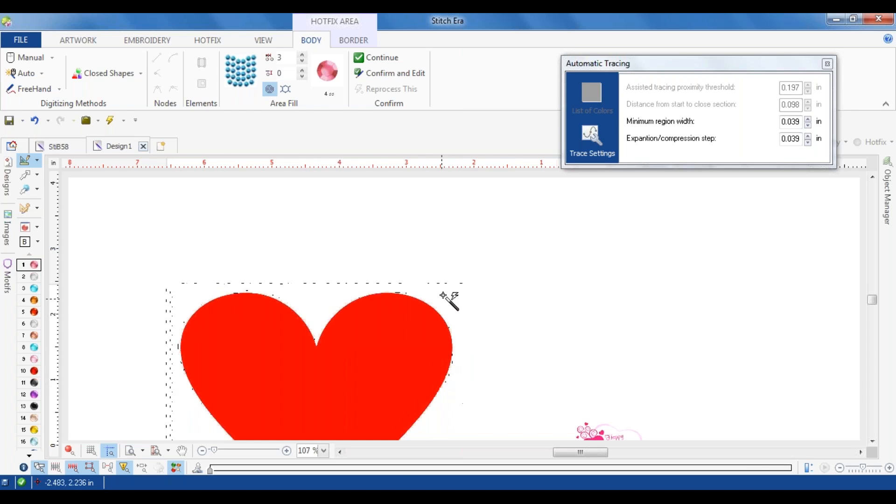
scroll(425, 302, down, 3)
scroll(394, 357, up, 2)
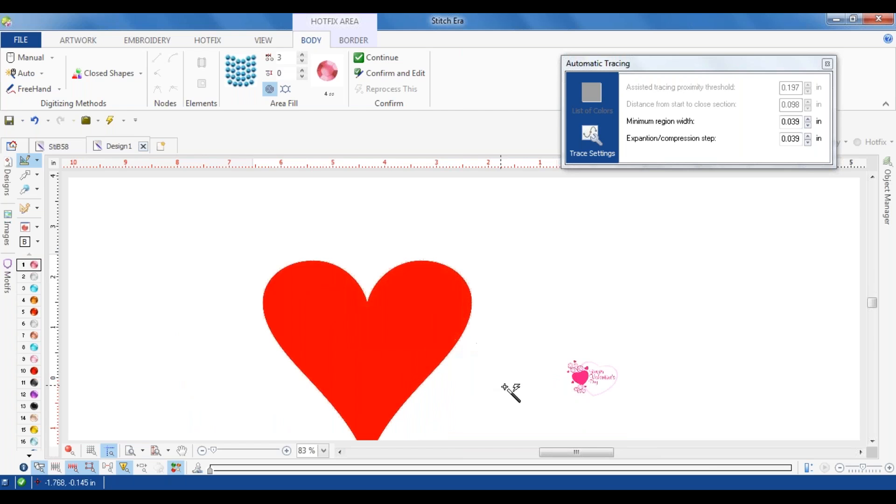
scroll(611, 403, up, 4)
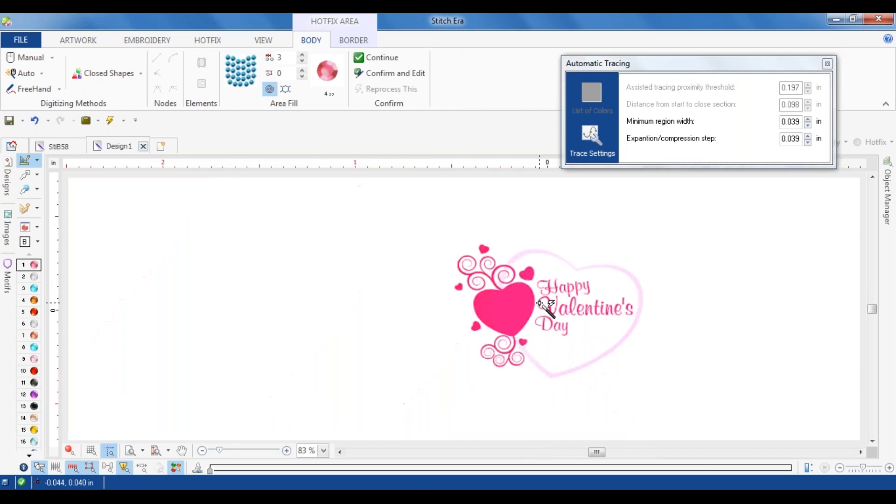
scroll(544, 304, up, 5)
click(488, 326)
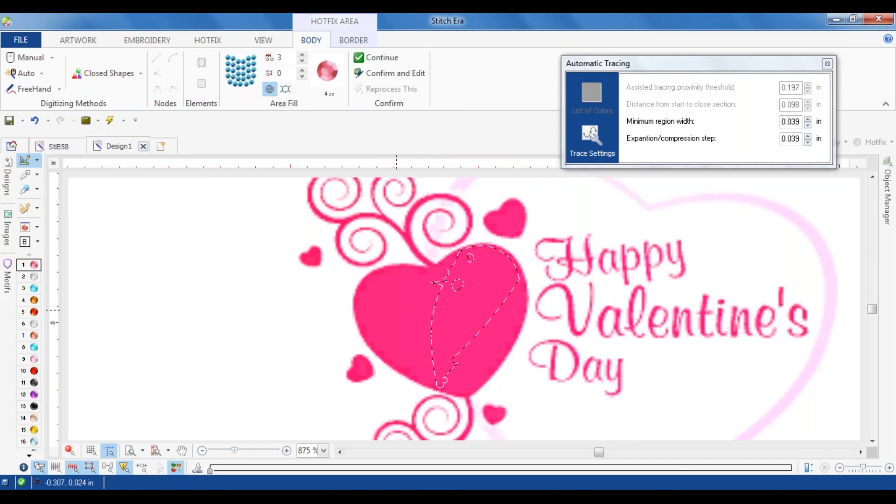
click(492, 354)
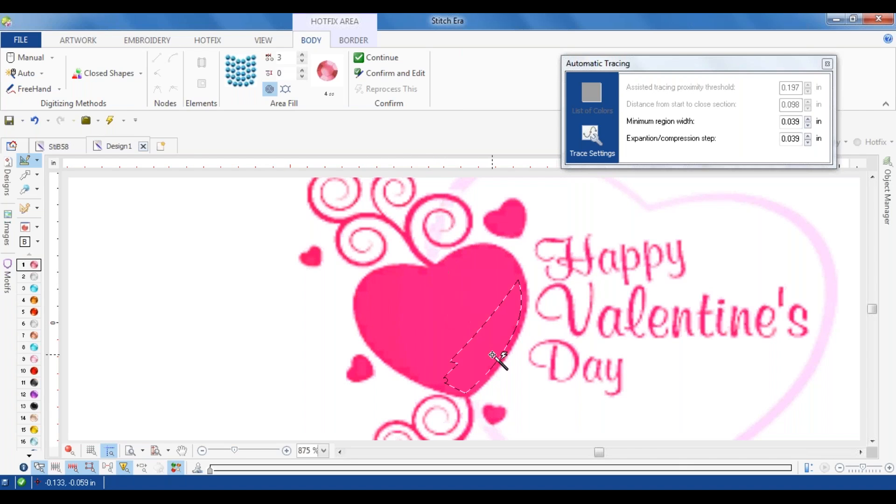
click(424, 326)
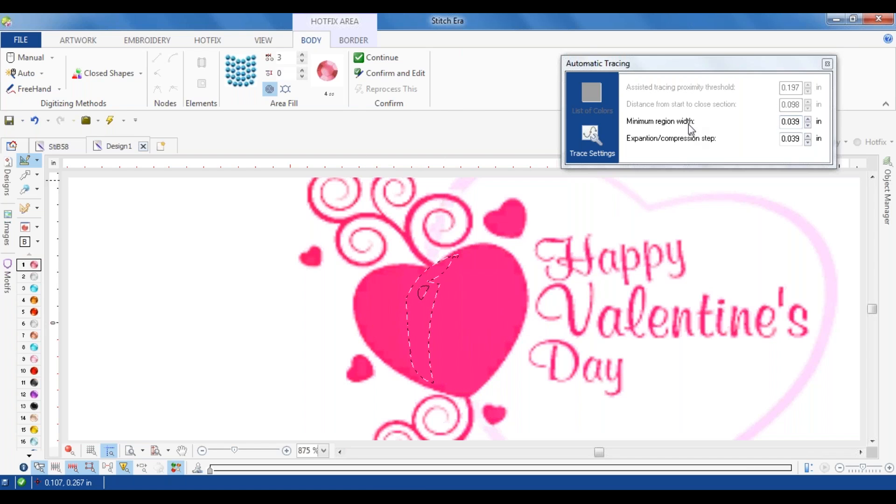
Step: Set the tracing minimum region width to 1.0 in and test detection again on the pink heart
click(808, 119)
click(808, 120)
click(808, 120)
click(808, 119)
click(808, 120)
click(809, 119)
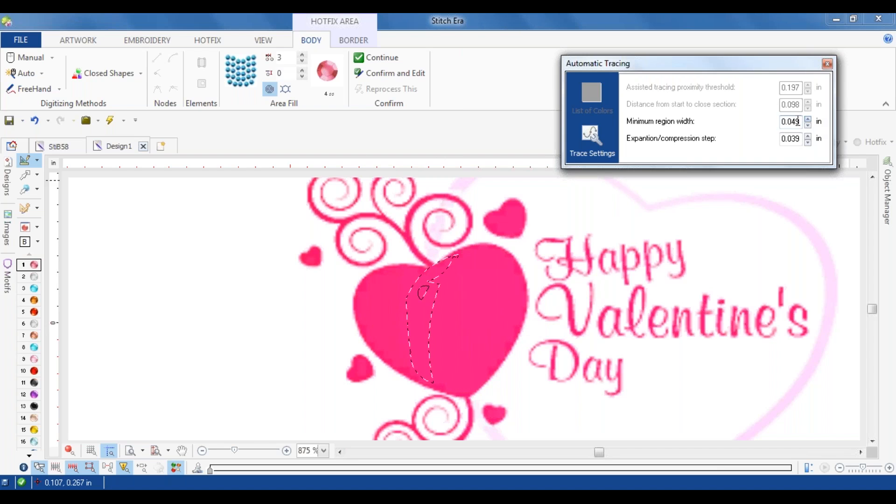
drag(801, 122, 782, 122)
text(1.0)
right_click(496, 315)
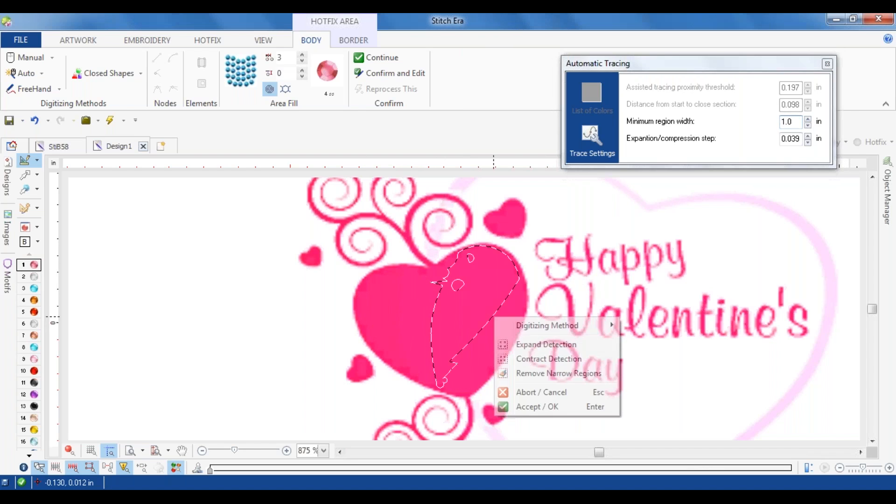
click(411, 316)
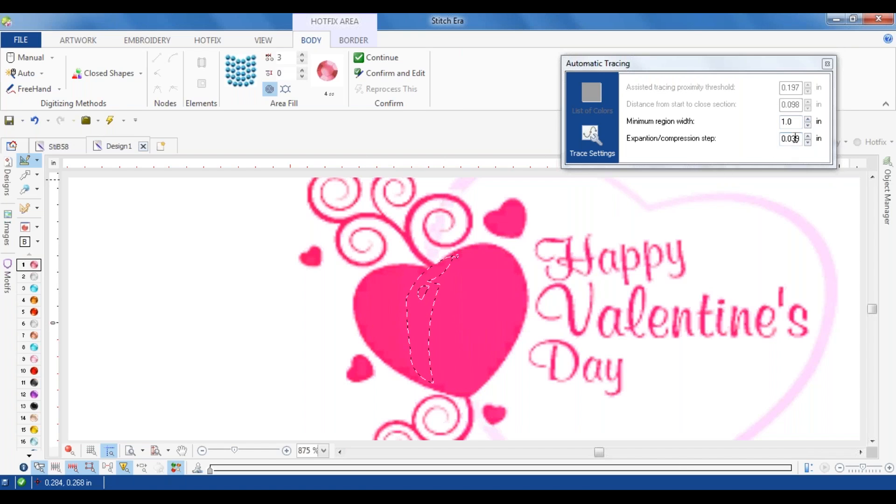
Step: Set the tracing expansion/compression step to 1.0 in and retest several areas of the pink heart
click(799, 139)
text(1.0)
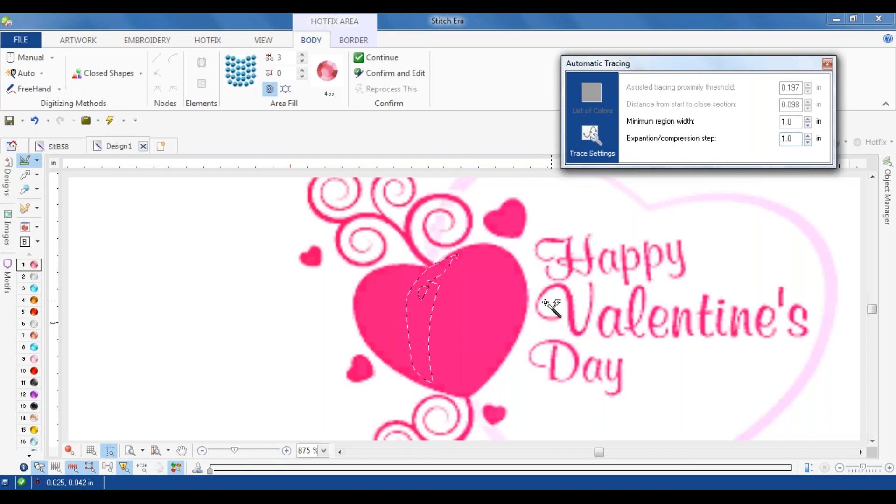
click(499, 311)
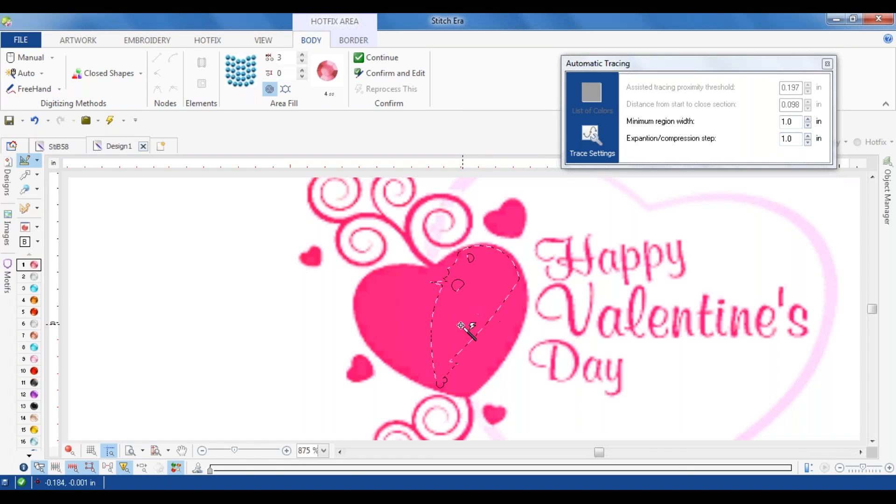
click(495, 348)
click(495, 288)
click(395, 315)
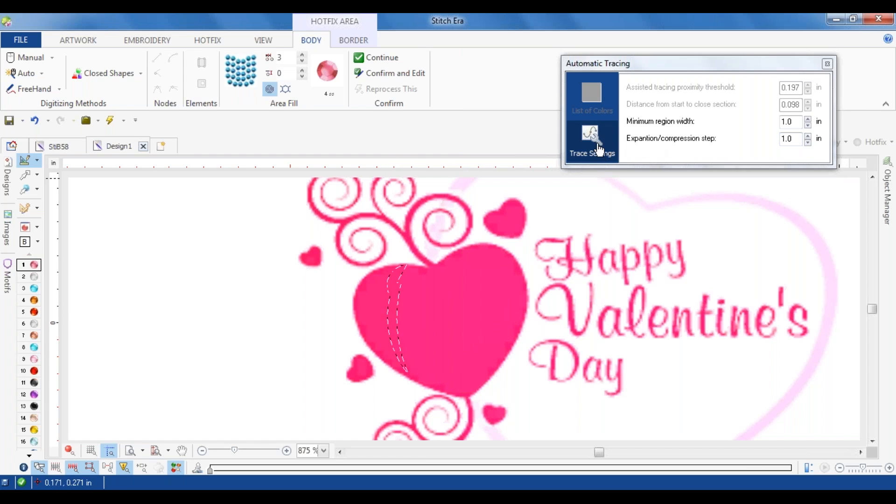
Step: Set the expansion/compression step and the minimum region width both to 50 in, testing detection on the pink heart after each change
click(722, 139)
click(808, 136)
click(808, 137)
click(808, 136)
click(808, 137)
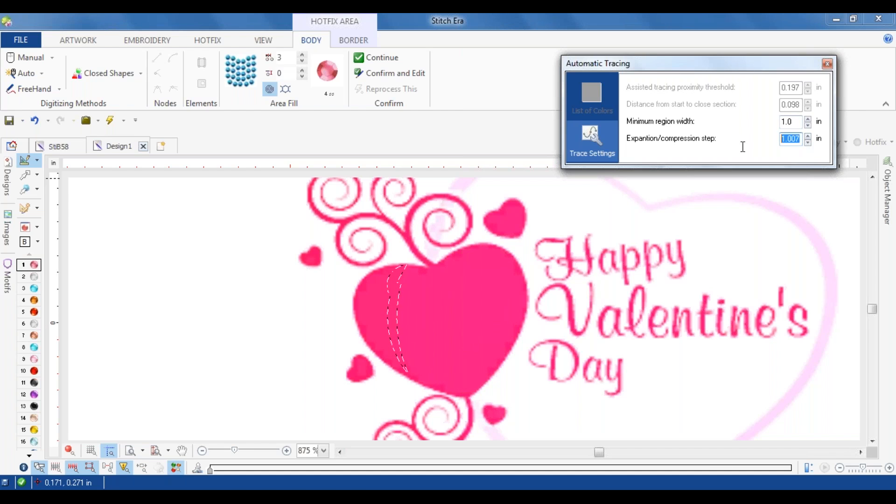
click(479, 312)
click(400, 316)
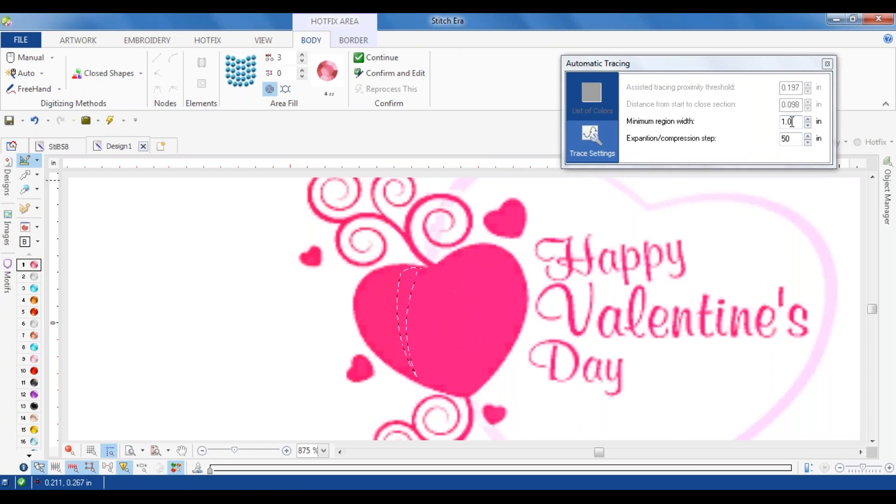
drag(792, 122, 748, 130)
text(50)
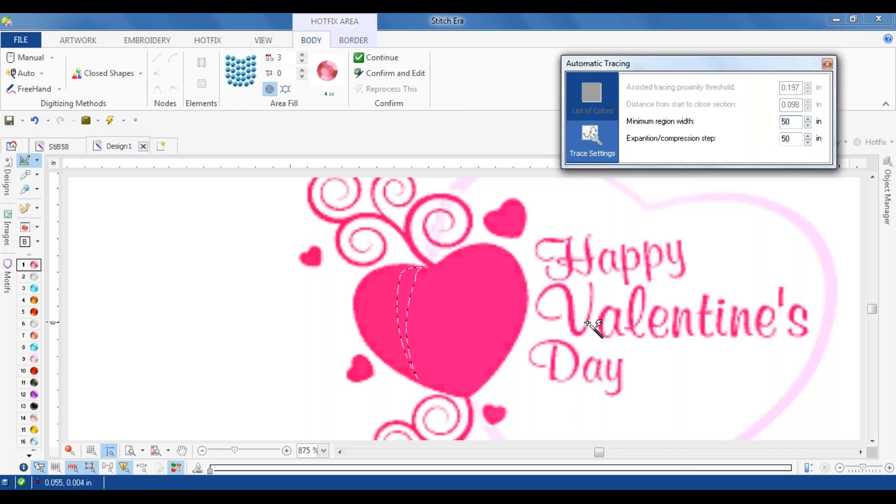
click(491, 320)
click(388, 325)
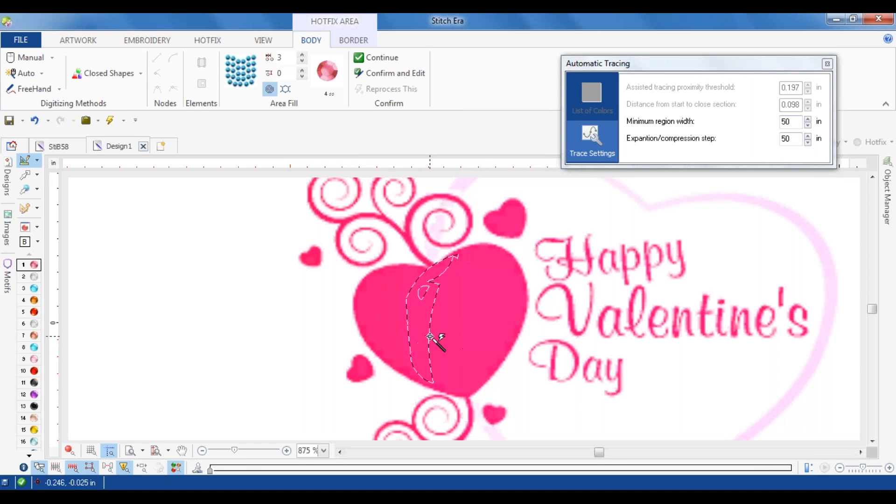
Step: Examine the automatic trace along the large red heart's edges for comparison, and leave the tracing tool without creating a fill
scroll(423, 345, down, 5)
scroll(186, 320, down, 3)
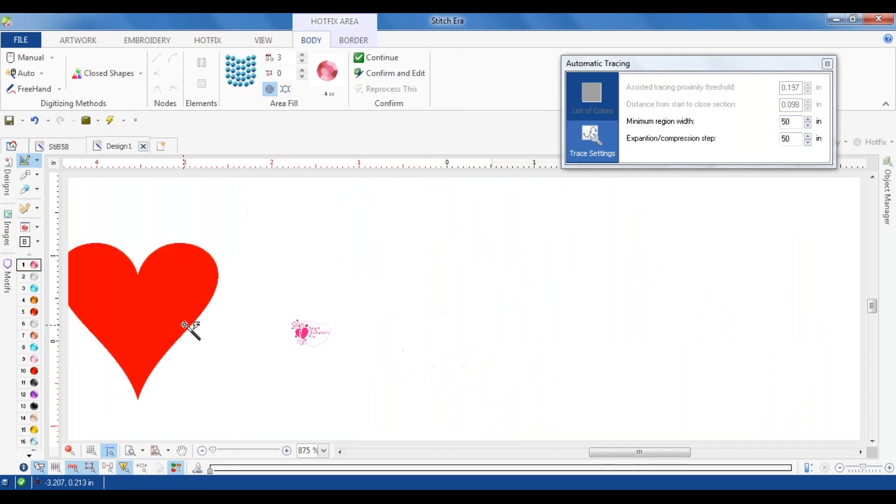
scroll(140, 296, up, 4)
scroll(208, 299, down, 6)
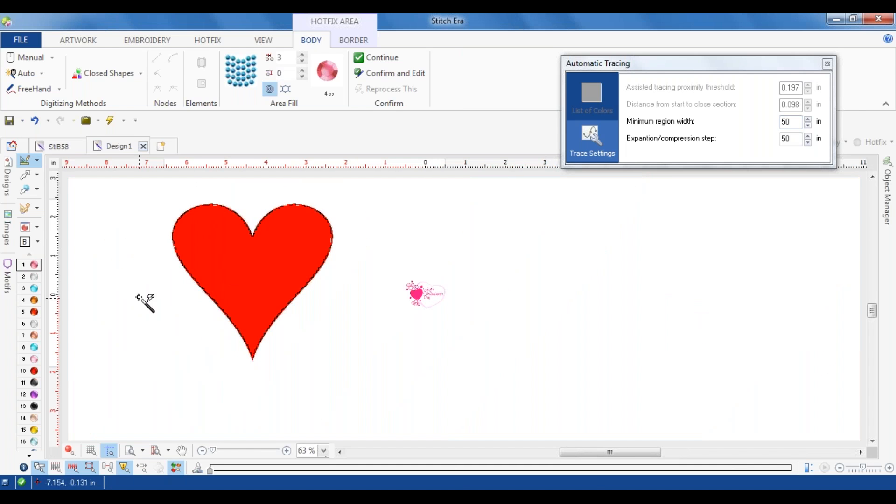
scroll(257, 222, up, 5)
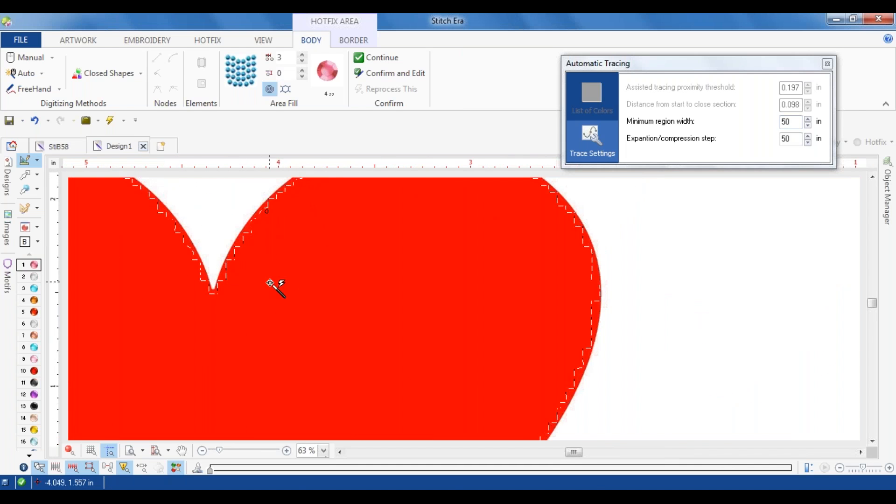
scroll(278, 286, down, 4)
scroll(278, 295, up, 4)
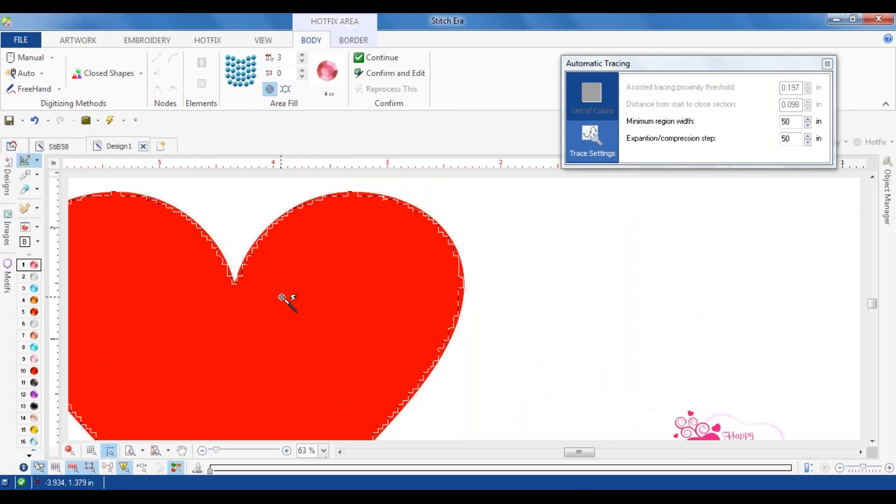
click(828, 64)
click(25, 175)
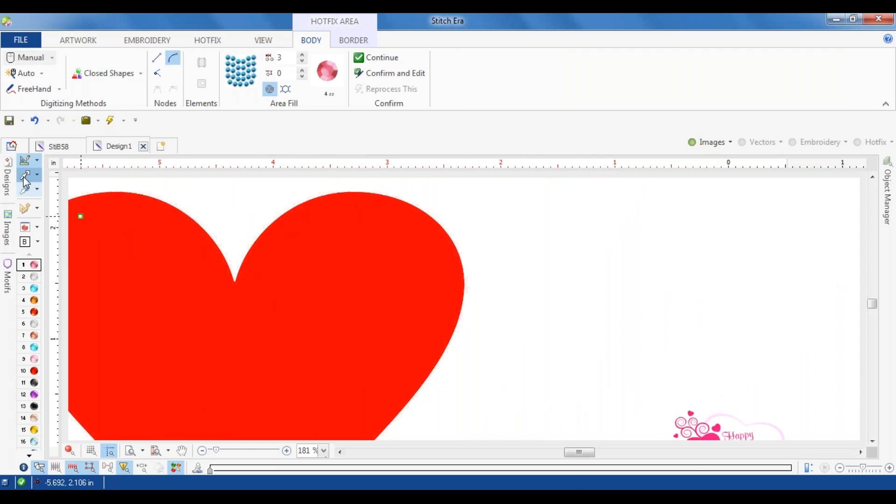
Step: Preview the red heart image filtered to 32 colors with Color Reduction, and leave without accepting the result
click(282, 338)
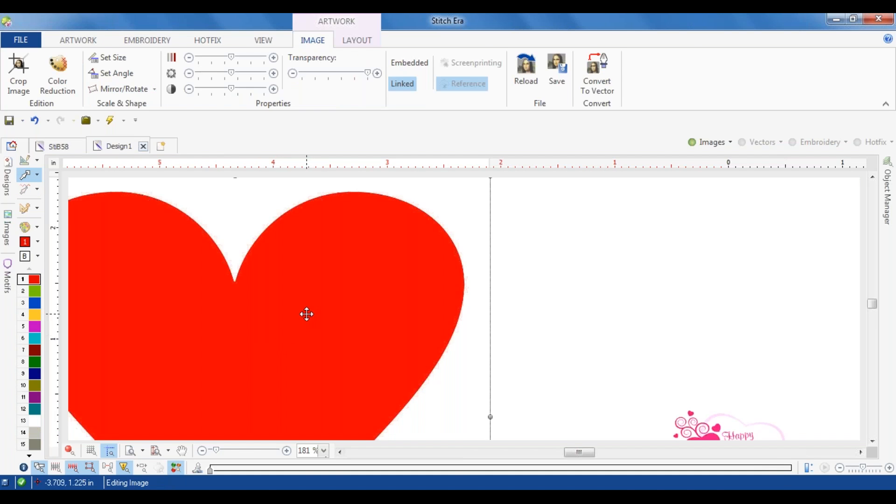
click(60, 68)
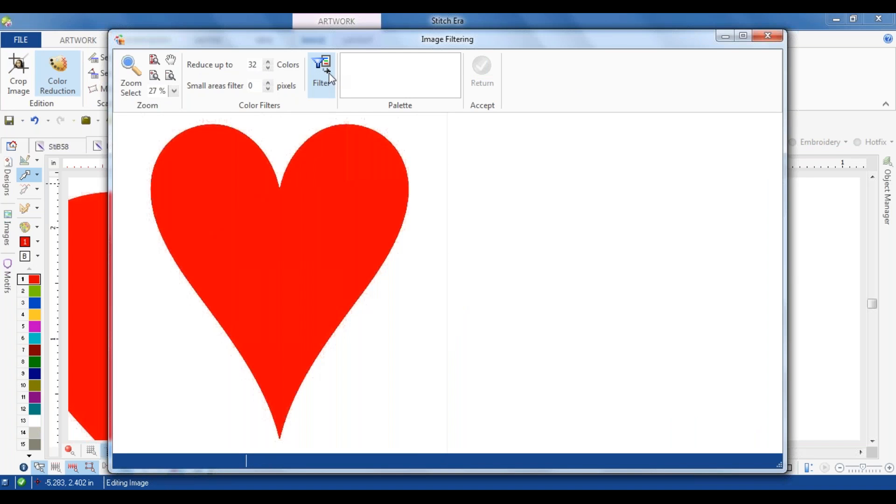
click(329, 79)
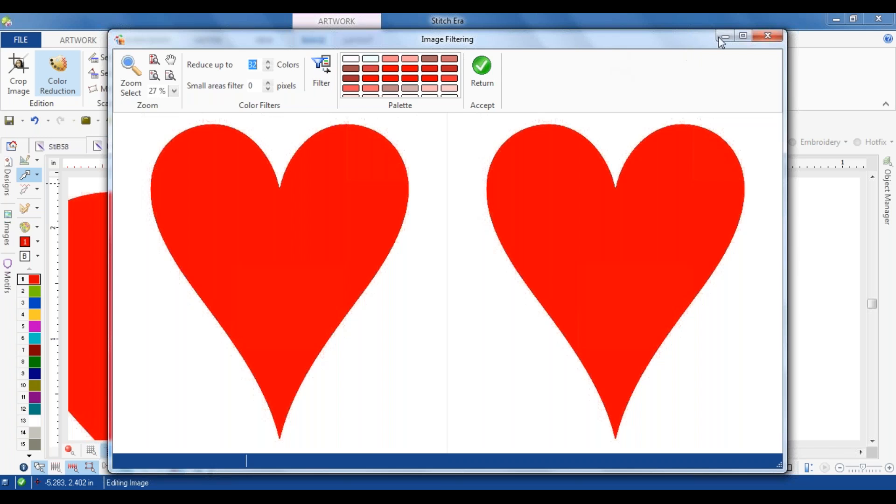
click(767, 36)
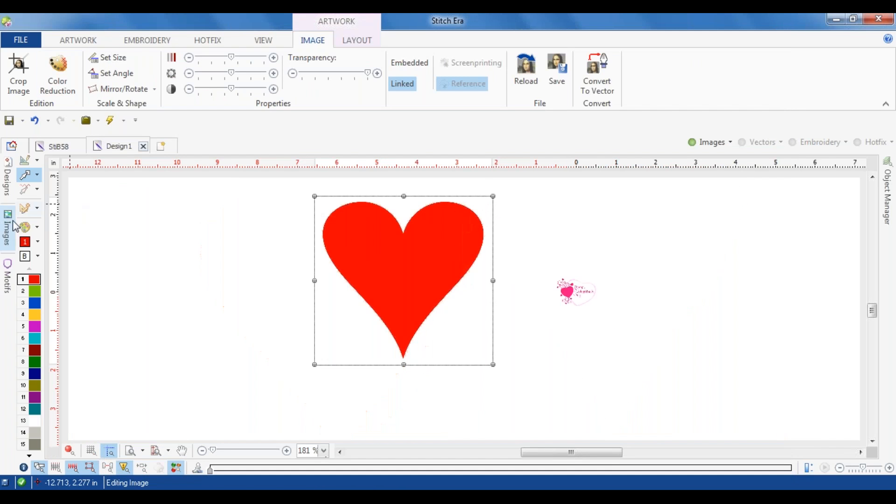
Step: Set the design's background color to black, with red, green and blue all 0
click(25, 256)
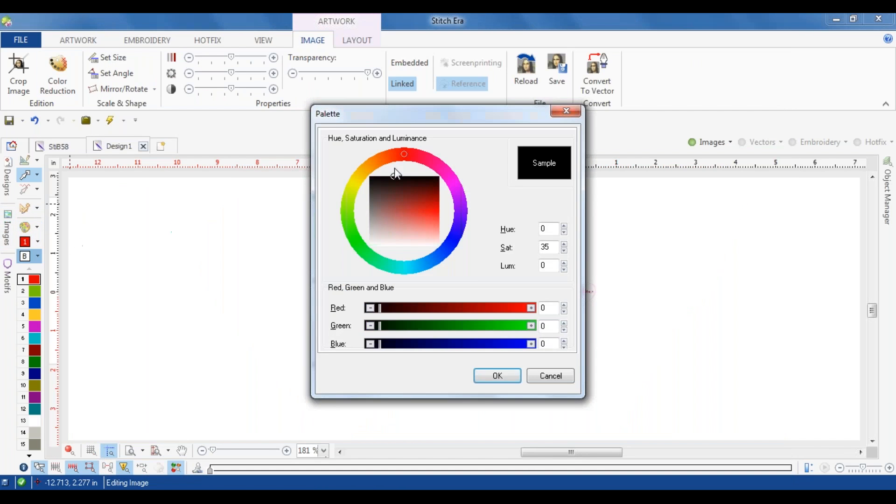
click(500, 380)
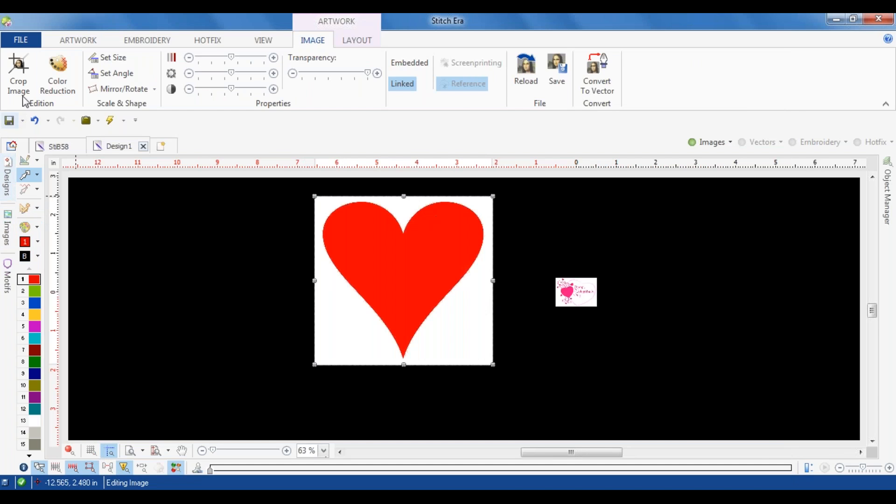
Step: Reduce the large red heart image to 2 colors with Color Reduction and accept the filtered result
click(54, 78)
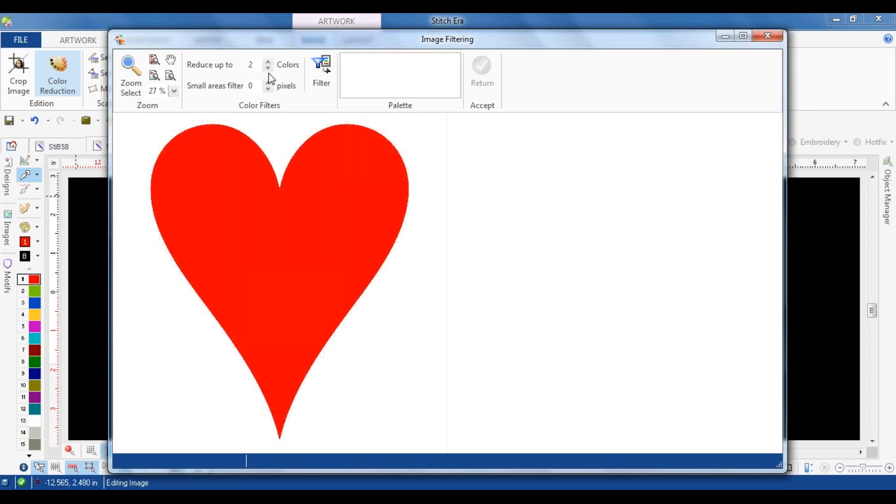
click(321, 68)
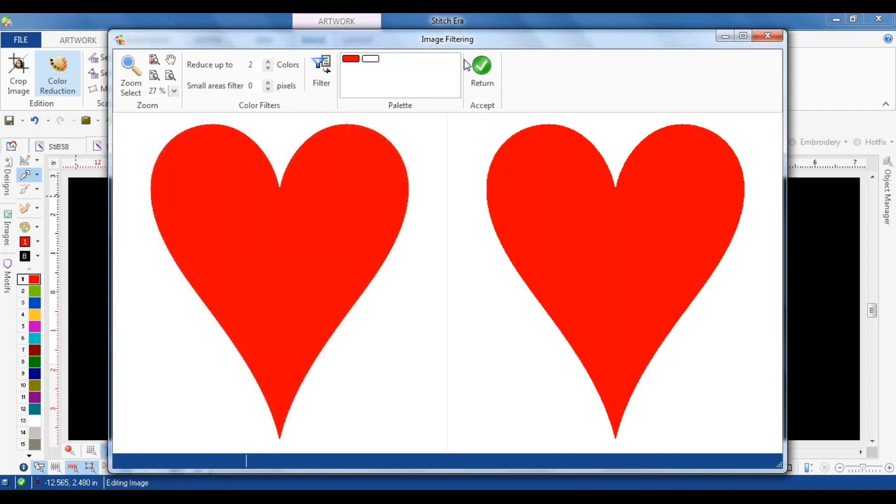
click(477, 72)
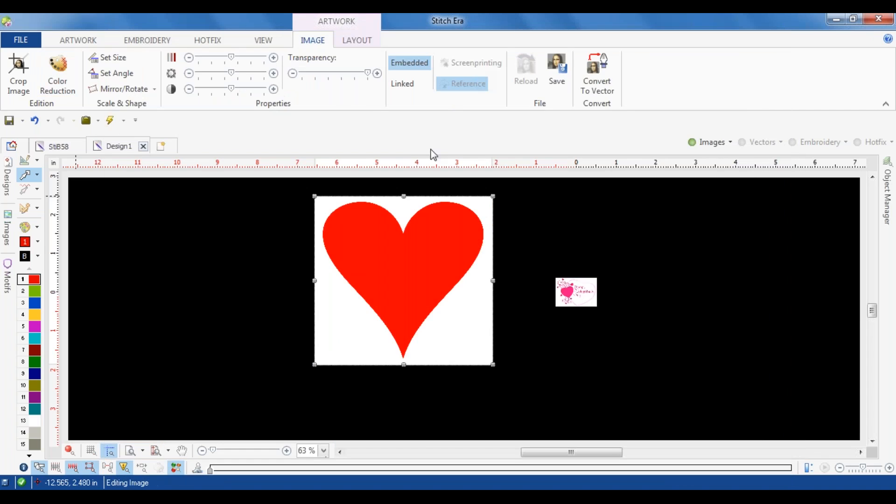
Step: Create a single hotfix uniform fill on the large red heart with Auto Complete tracing, checking the detected outline along its edges
click(300, 256)
scroll(368, 237, up, 4)
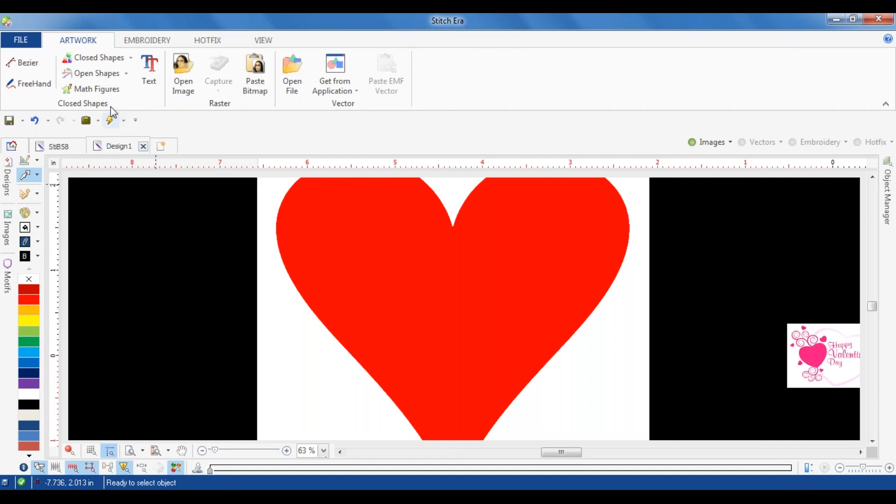
click(205, 41)
click(27, 70)
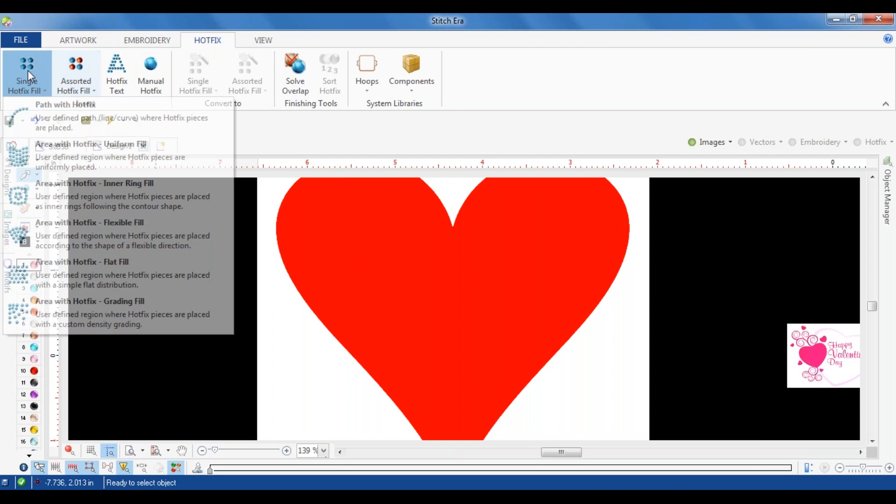
click(32, 149)
click(27, 73)
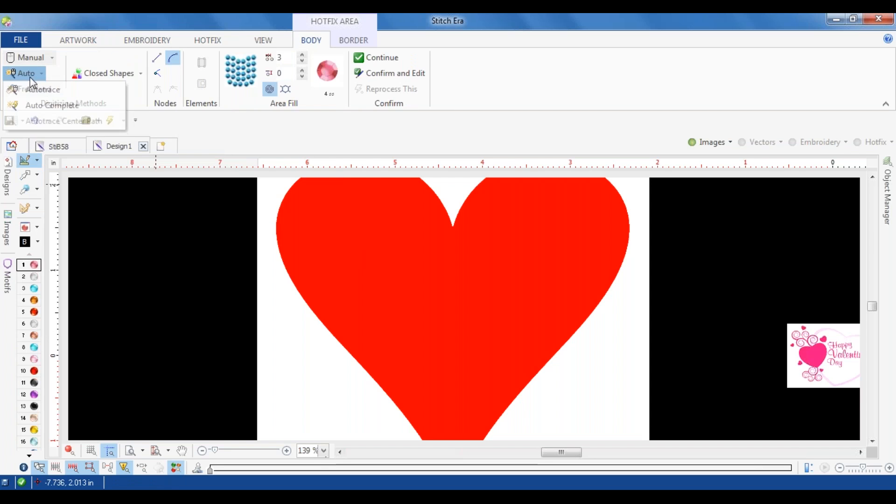
click(42, 105)
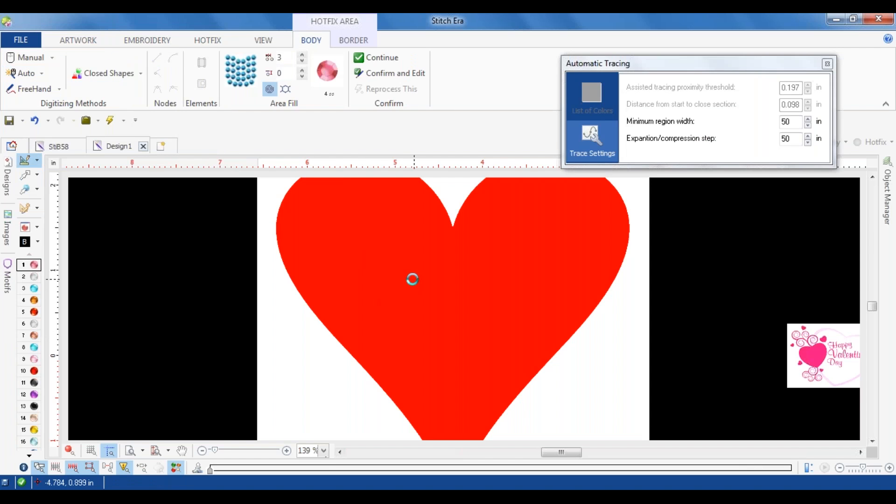
scroll(327, 264, up, 3)
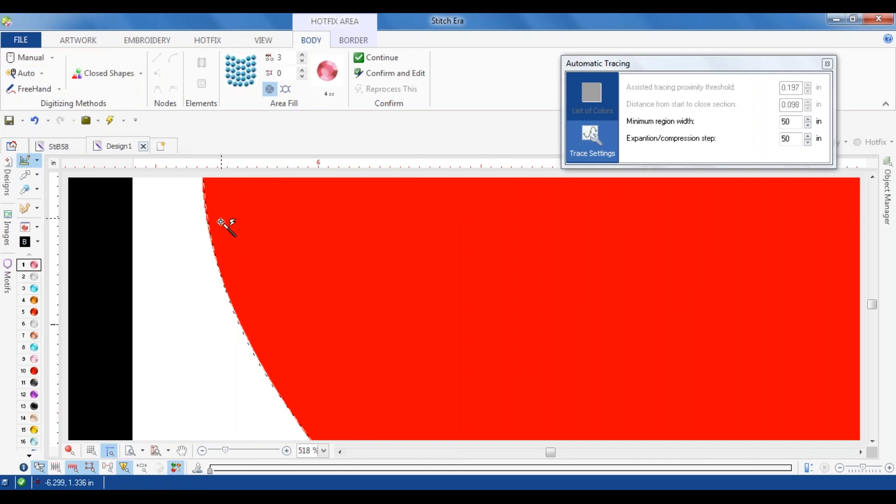
scroll(219, 229, up, 2)
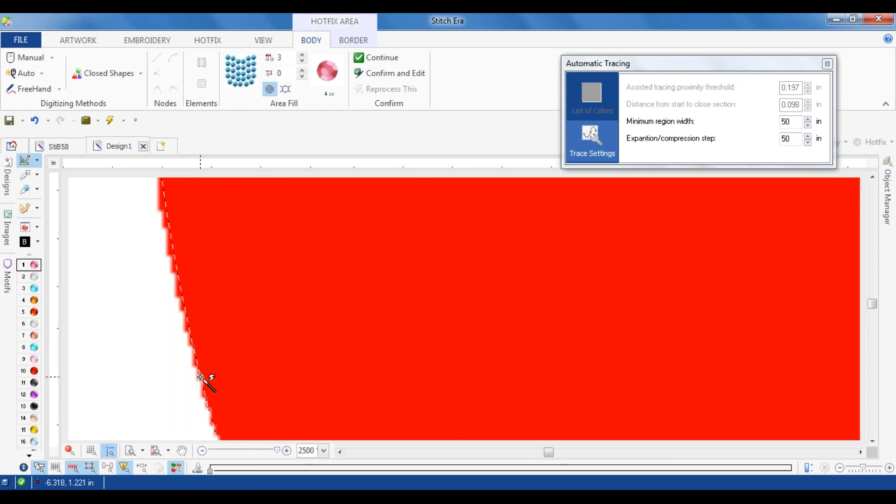
scroll(200, 375, down, 6)
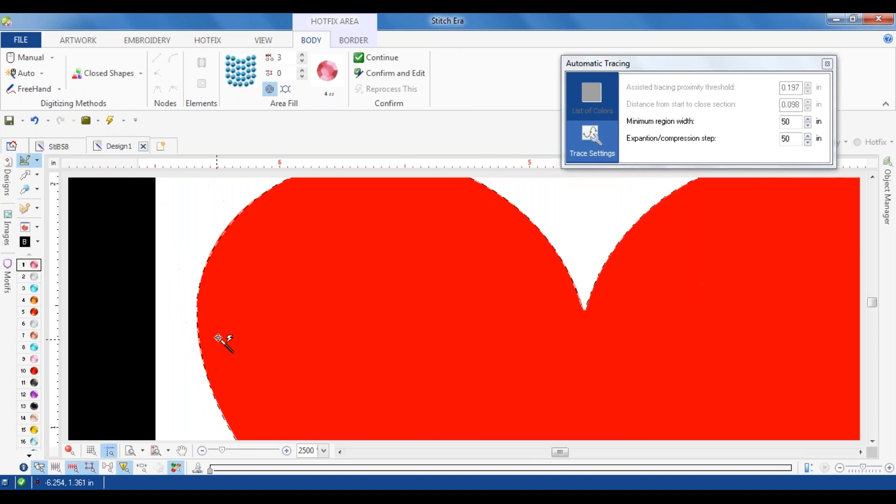
scroll(231, 335, down, 2)
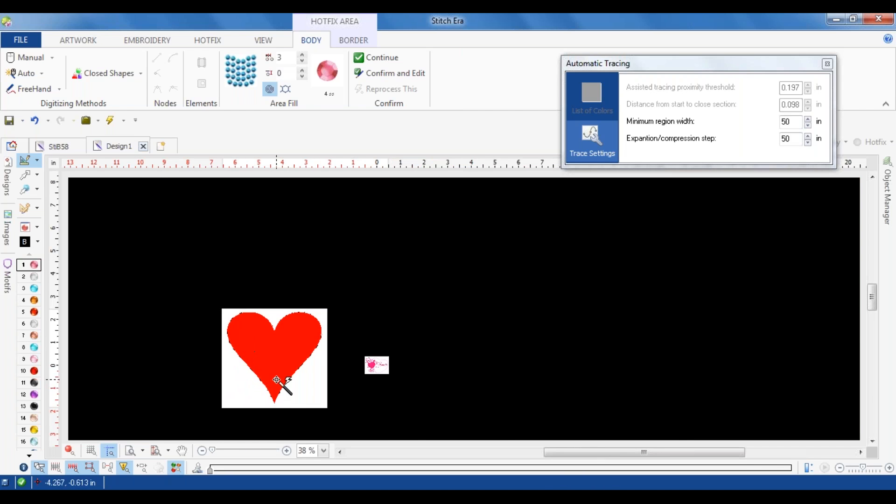
scroll(264, 366, up, 1)
scroll(263, 367, up, 2)
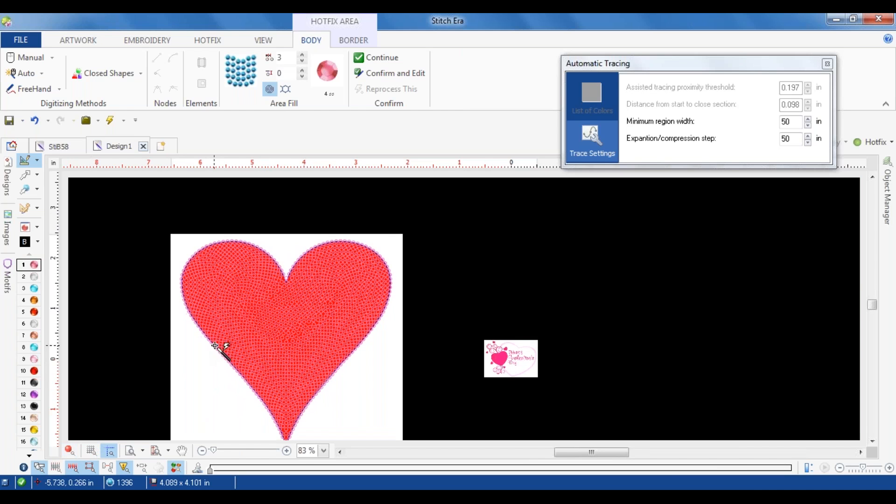
Step: Examine the red heart's hotfix fill up close in 3D simulation view
scroll(241, 333, up, 1)
scroll(240, 332, up, 2)
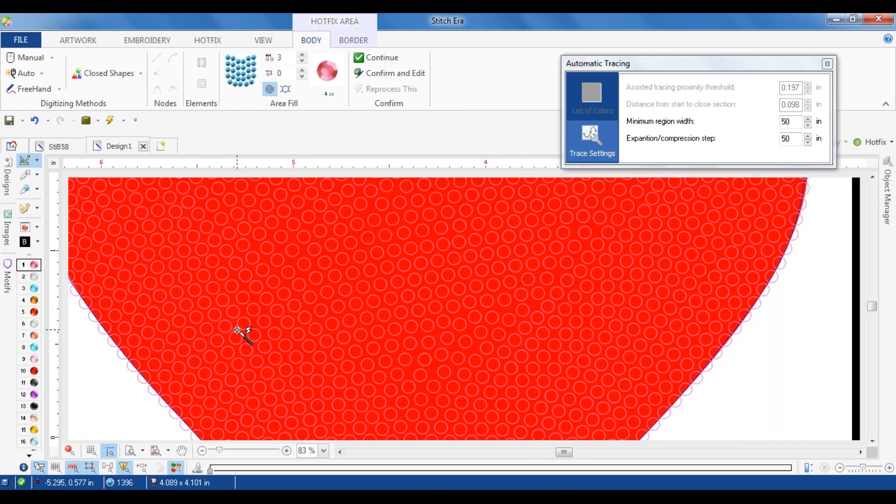
scroll(238, 331, up, 1)
click(70, 452)
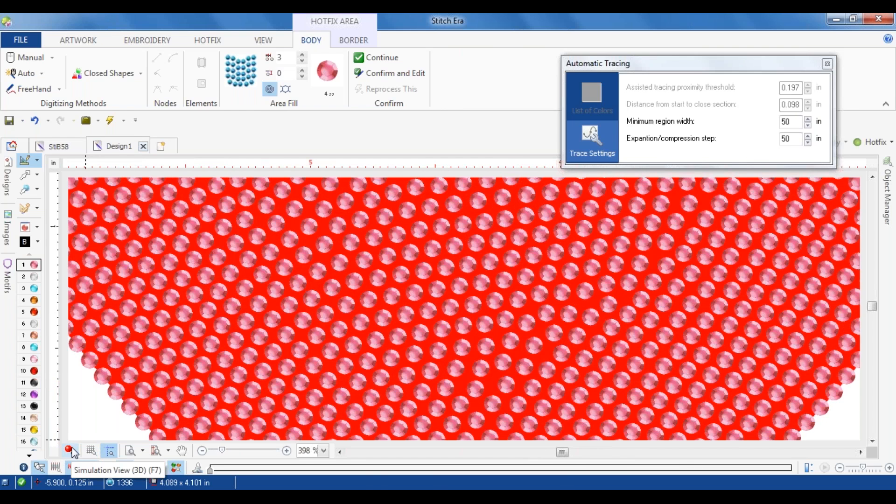
click(71, 450)
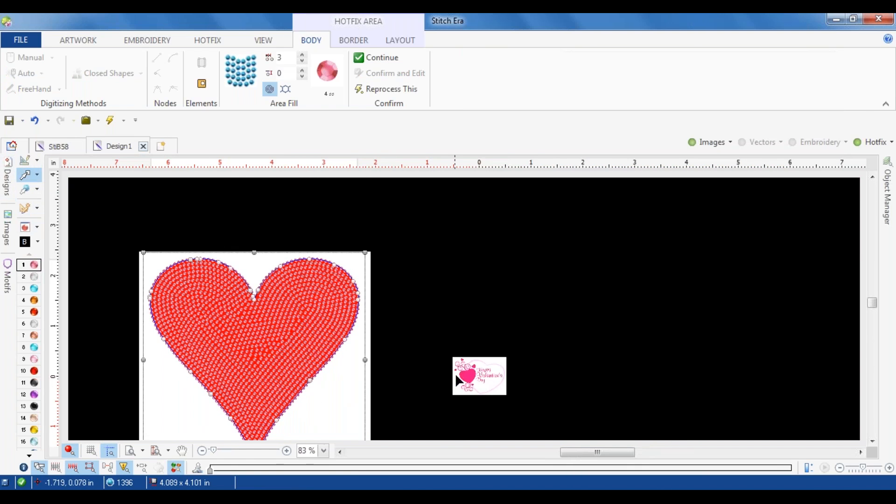
Step: Reduce the Happy Valentine's Day image to 3 colors with Color Reduction and accept the filtered result
scroll(484, 377, up, 5)
click(403, 370)
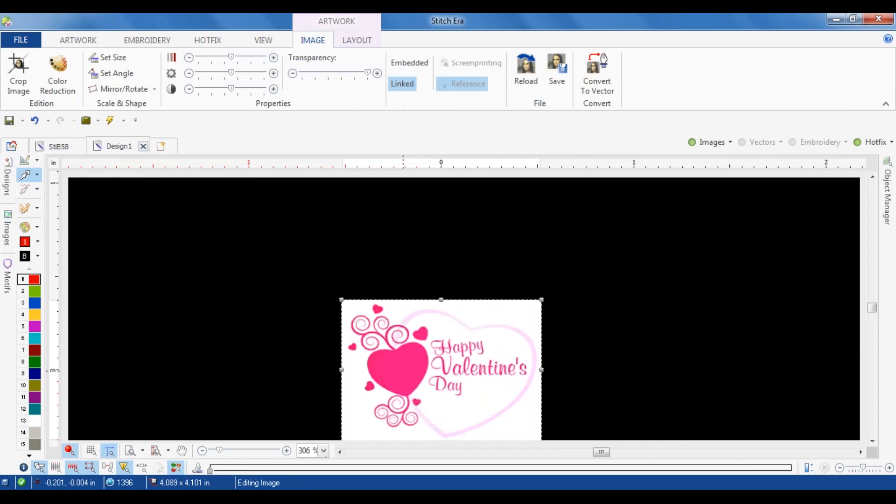
click(57, 75)
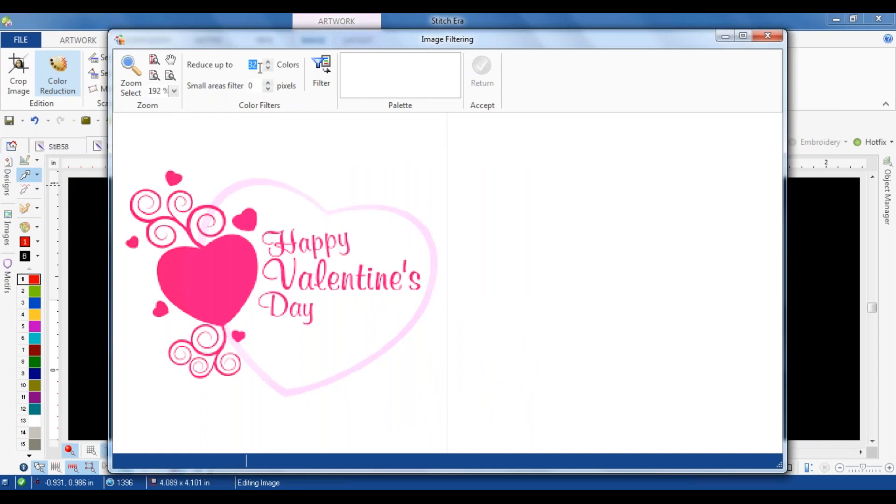
click(314, 79)
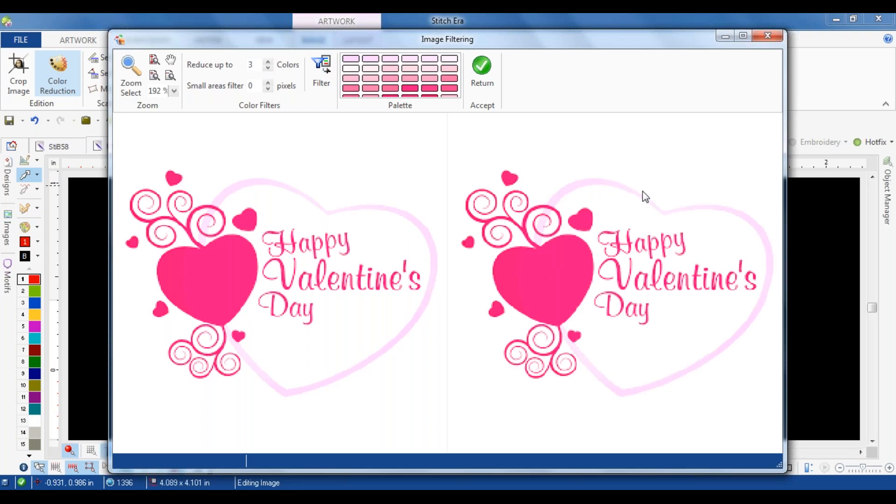
click(317, 79)
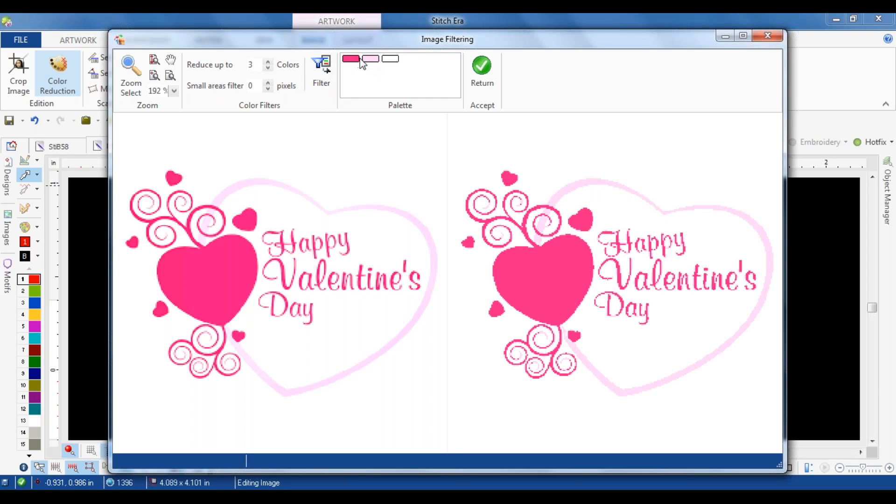
click(486, 67)
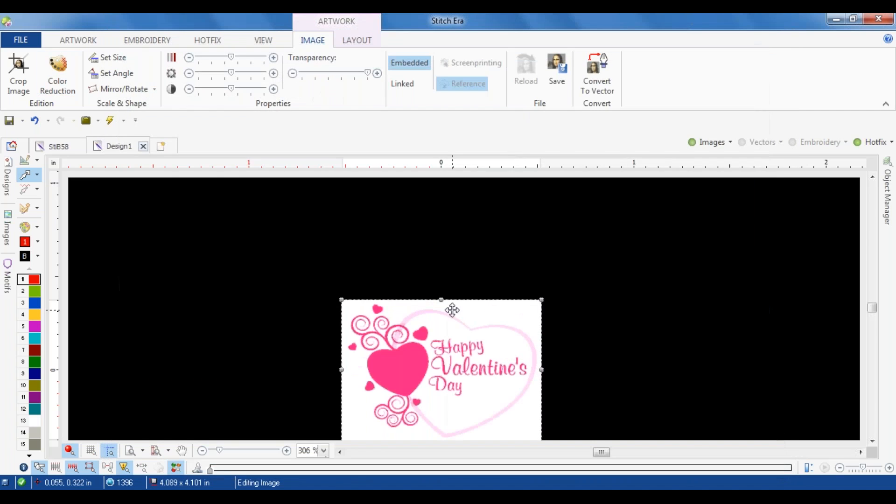
Step: Examine the automatic trace outline on the color-reduced pink heart using a uniform hotfix fill, and leave the tool without creating a fill
scroll(467, 335, down, 2)
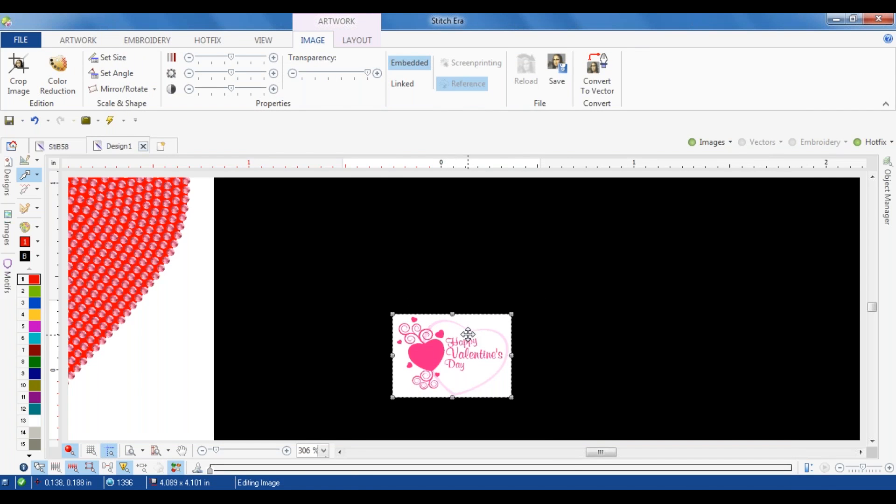
scroll(440, 372, up, 4)
scroll(438, 373, up, 1)
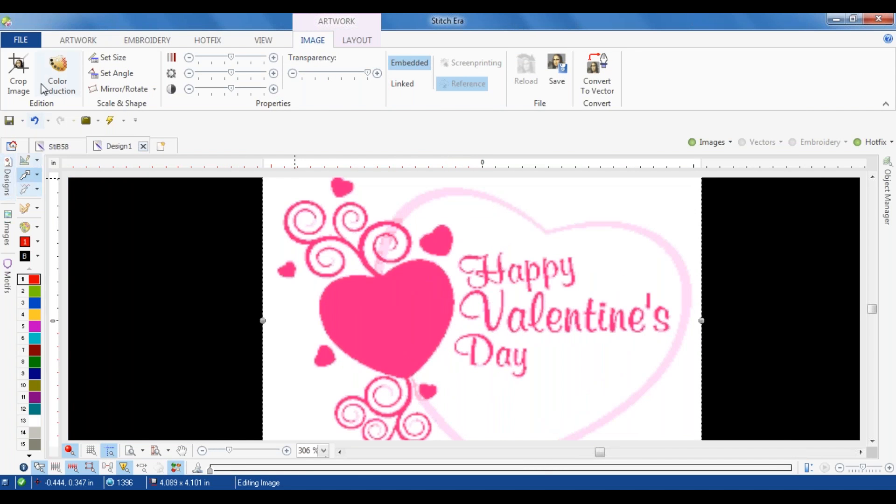
click(208, 41)
click(27, 70)
click(120, 144)
click(344, 291)
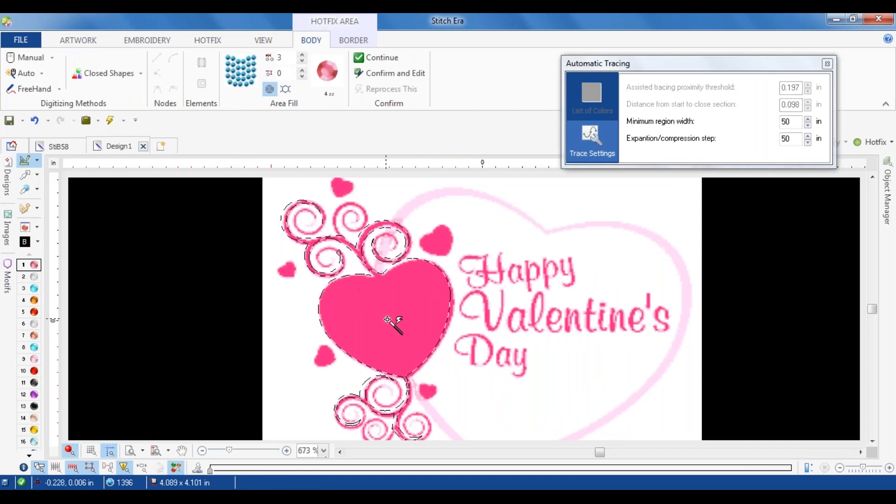
scroll(411, 320, up, 1)
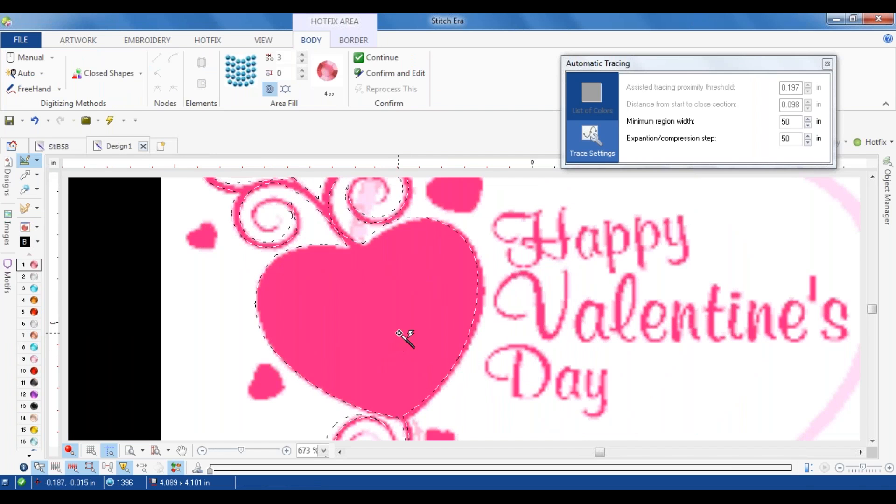
scroll(411, 333, down, 1)
scroll(411, 333, down, 3)
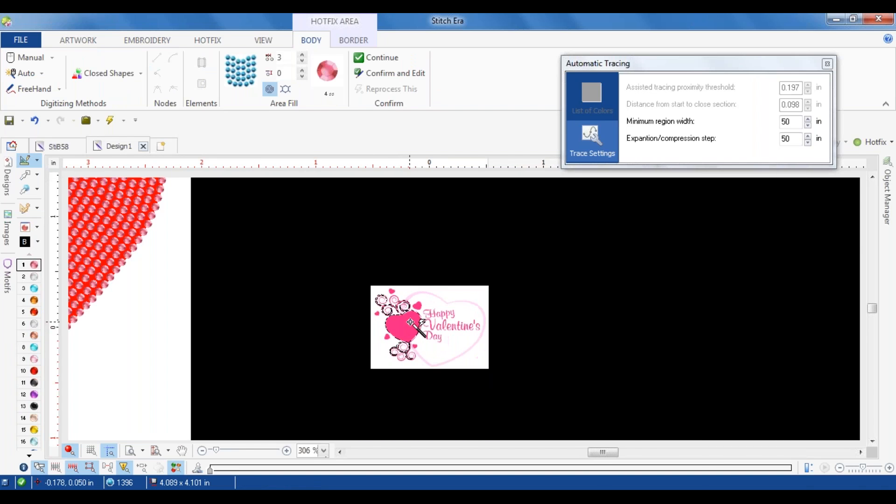
key(Escape)
Step: Enlarge the Happy Valentine's Day image to about 4.5 in wide beside the red heart, and examine its edges up close
click(104, 193)
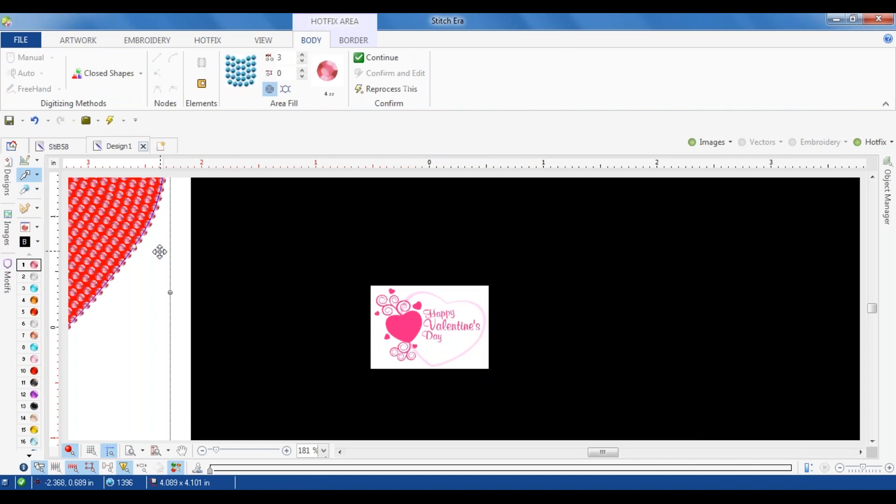
scroll(159, 252, down, 2)
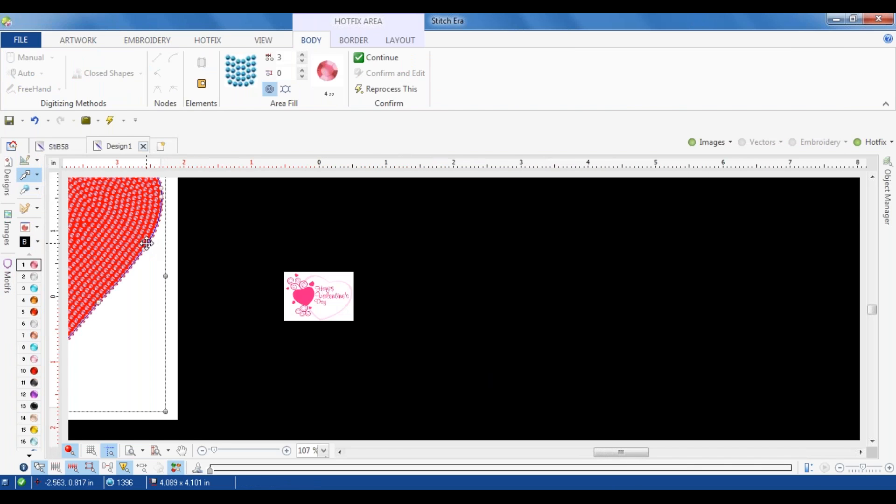
click(323, 306)
drag(353, 321, 441, 408)
drag(269, 302, 314, 283)
drag(501, 374, 562, 416)
drag(336, 268, 370, 269)
click(652, 221)
scroll(305, 242, up, 3)
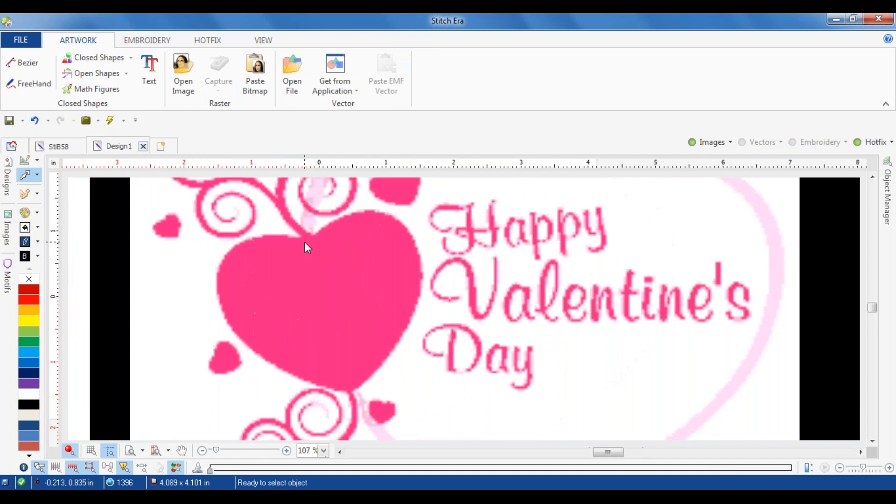
scroll(280, 235, down, 3)
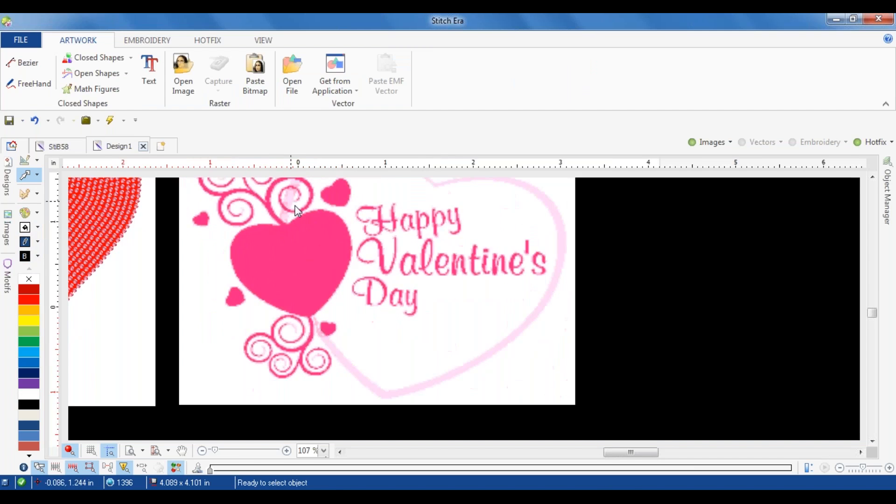
scroll(250, 183, up, 3)
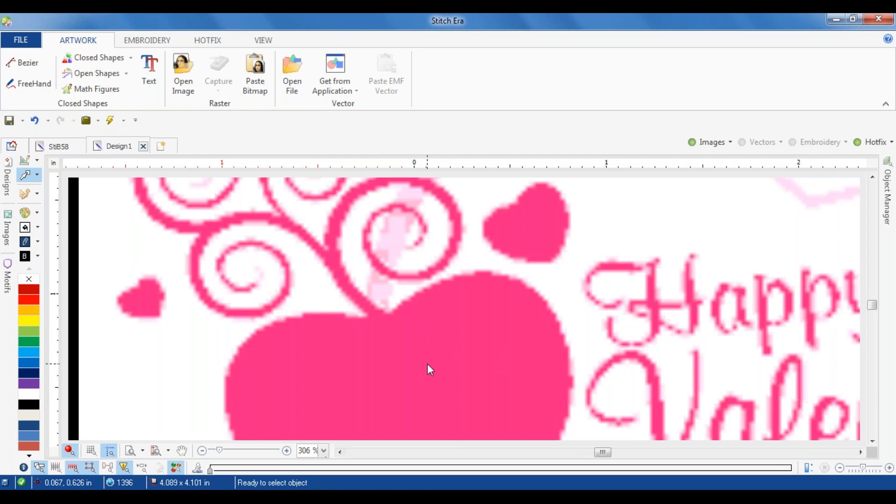
scroll(436, 369, down, 3)
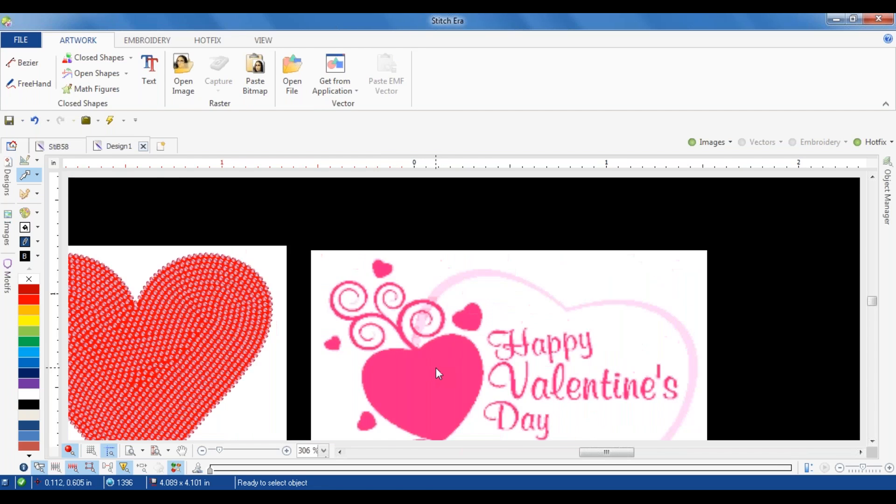
scroll(444, 426, up, 3)
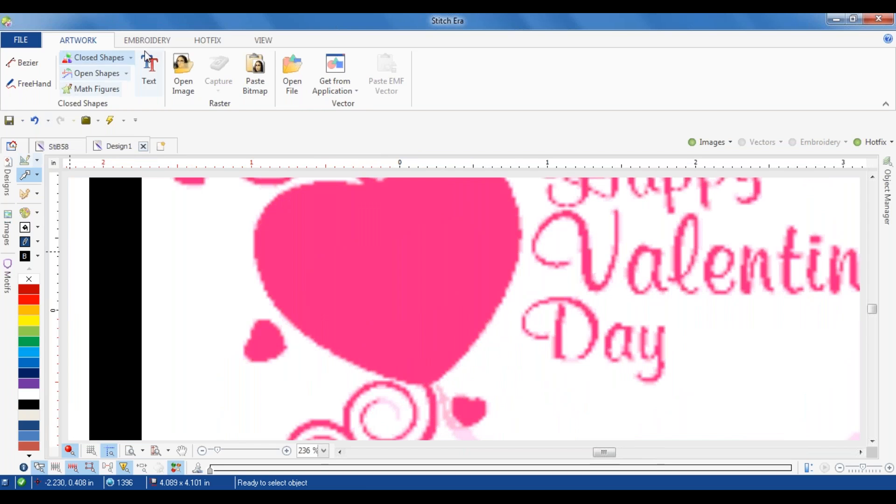
Step: Open the Hotfix Catalog and clear all beads from the bead palette
click(201, 41)
click(25, 227)
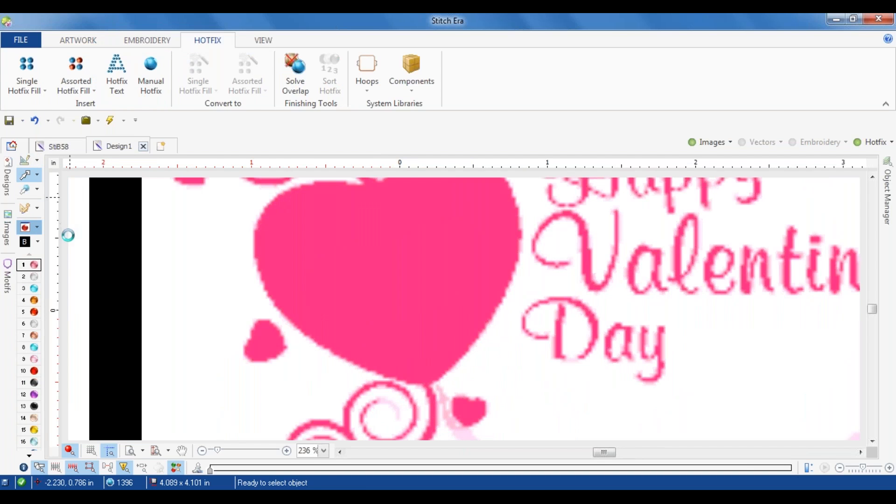
click(230, 404)
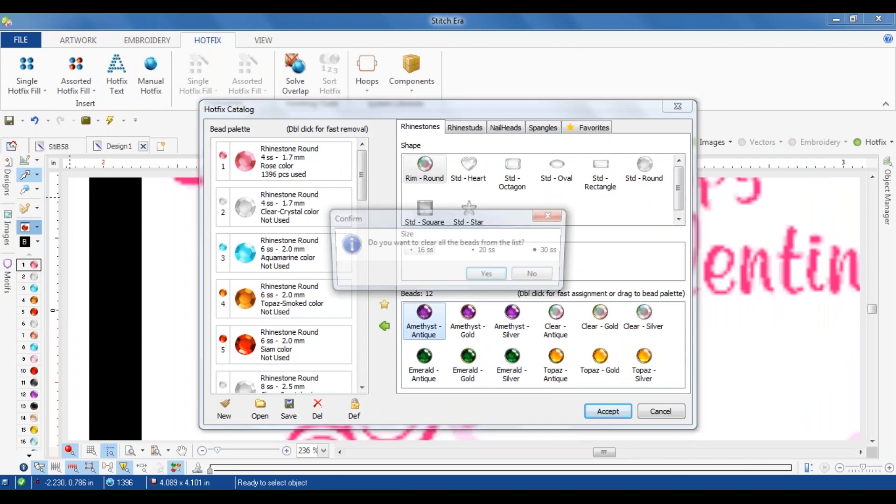
click(486, 277)
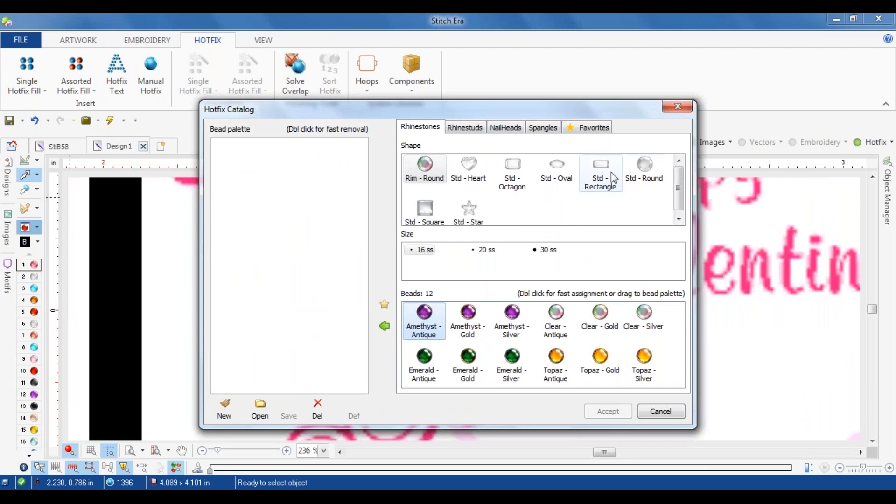
Step: Add standard round Siam-Lt. rhinestones in 6 ss and 10 ss to the bead palette and accept the catalog
click(486, 250)
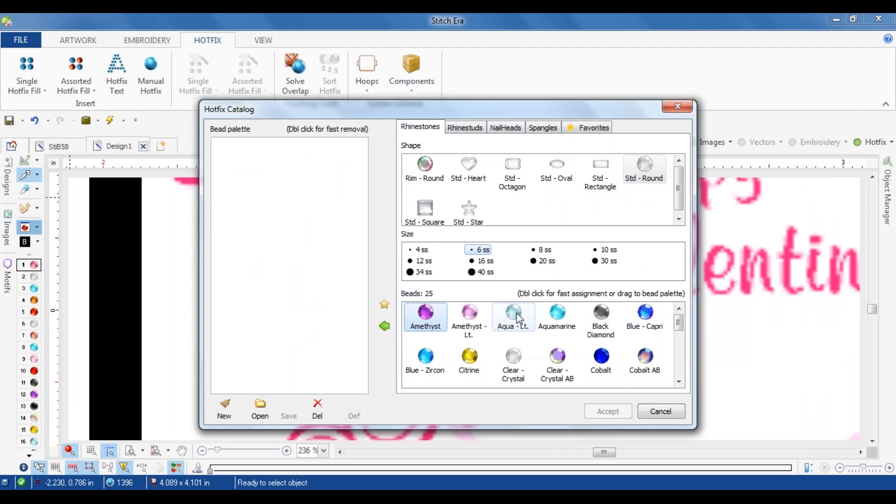
scroll(679, 327, down, 4)
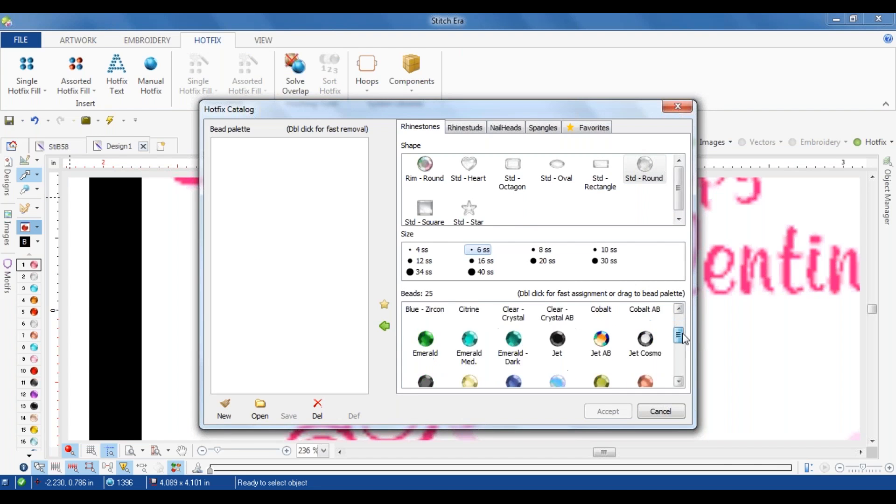
drag(601, 333, 280, 161)
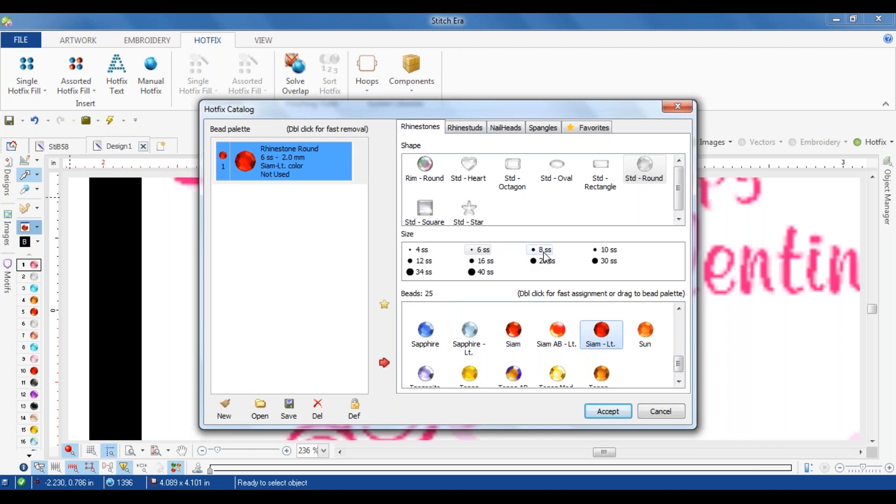
click(601, 251)
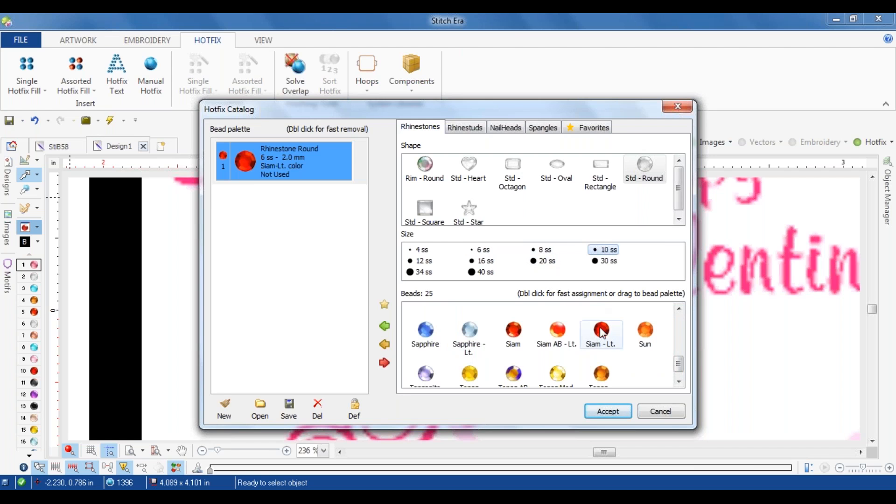
click(379, 326)
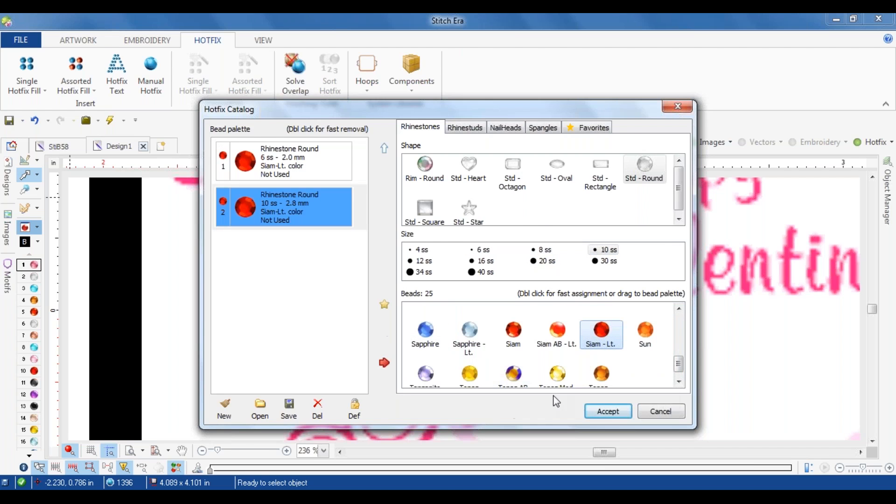
click(606, 410)
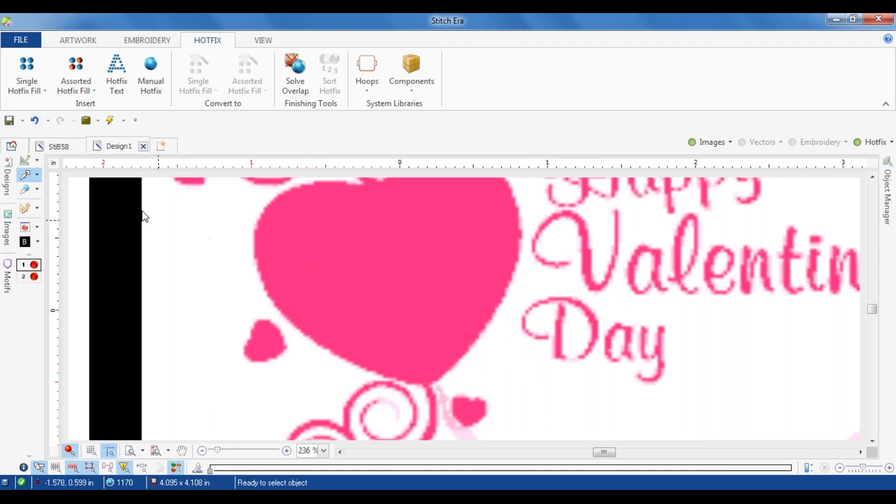
Step: Examine the automatic trace outline on the enlarged pink heart and its attached swirls, and leave the tool without creating a fill
click(21, 78)
click(37, 86)
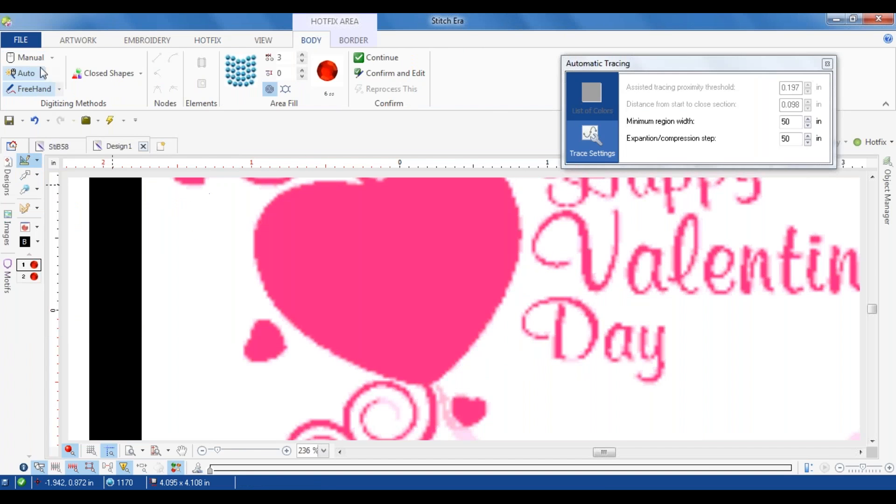
click(371, 270)
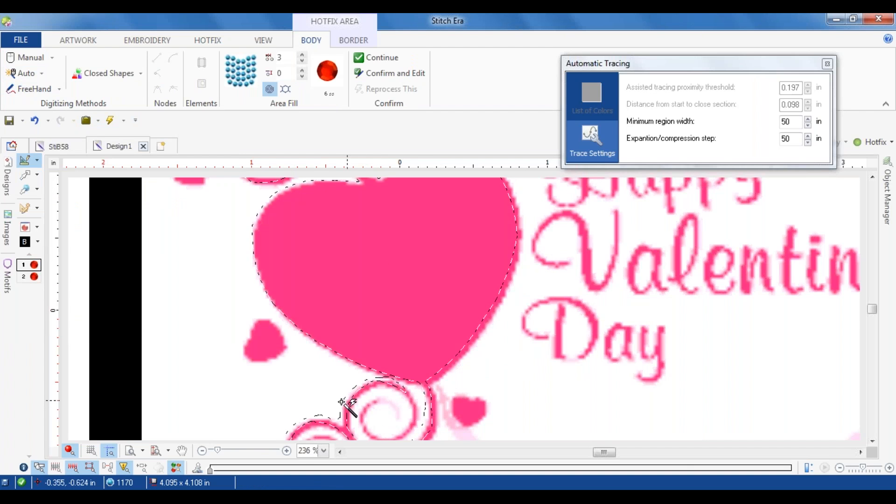
scroll(379, 409, up, 1)
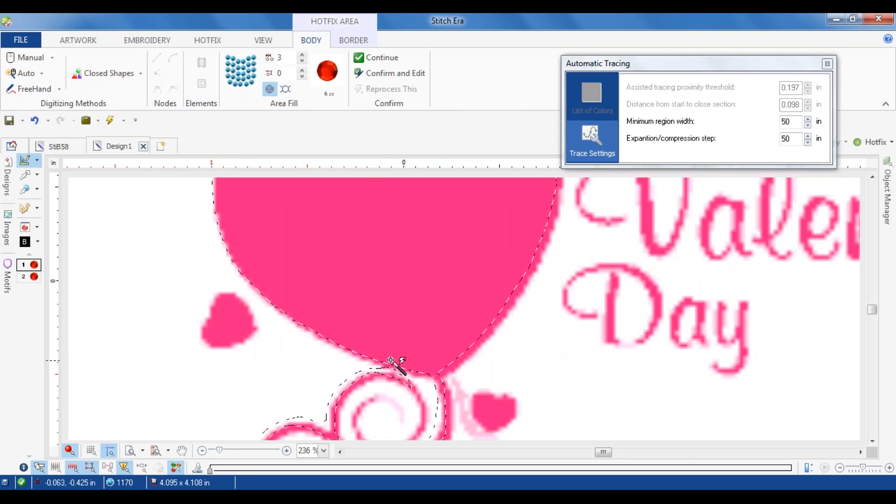
click(25, 175)
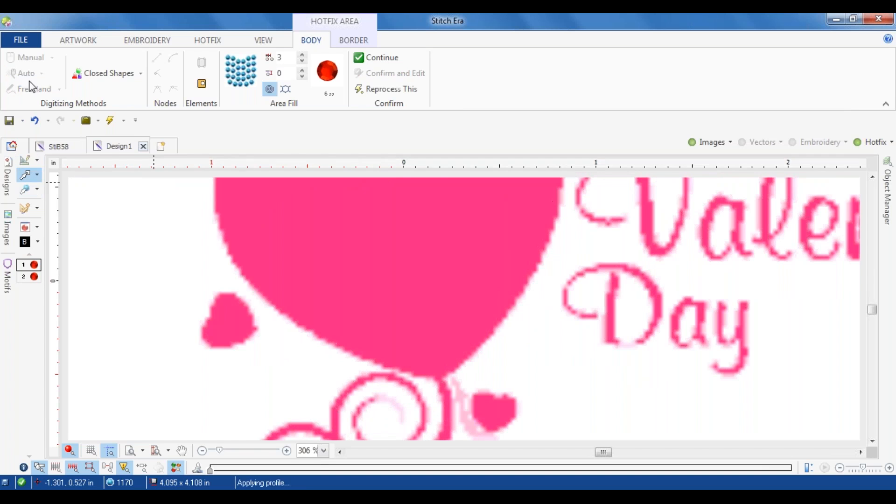
Step: Begin a manual single hotfix area fill and outline the large heart's right half with curve nodes, from the bottom tip to the top notch
click(208, 40)
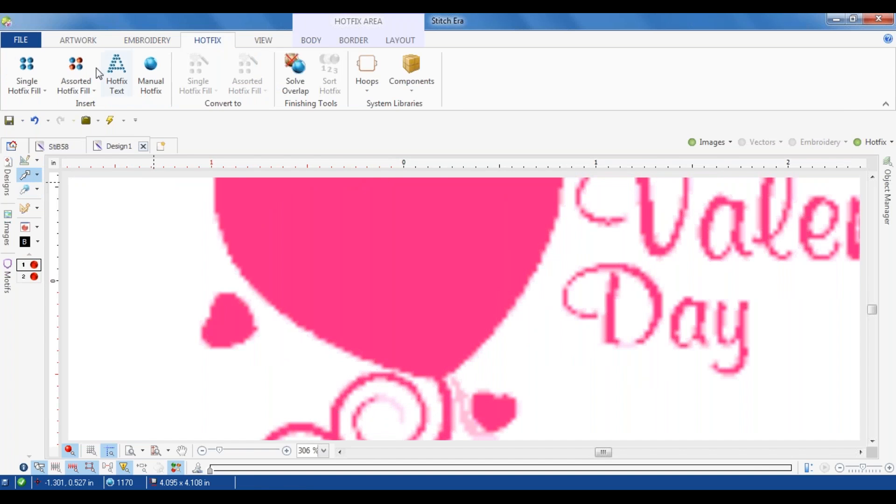
click(42, 74)
click(49, 147)
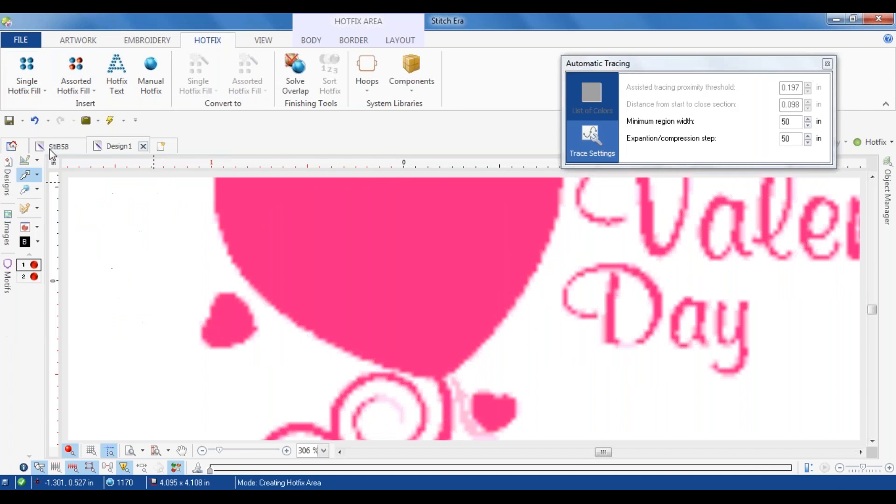
click(28, 57)
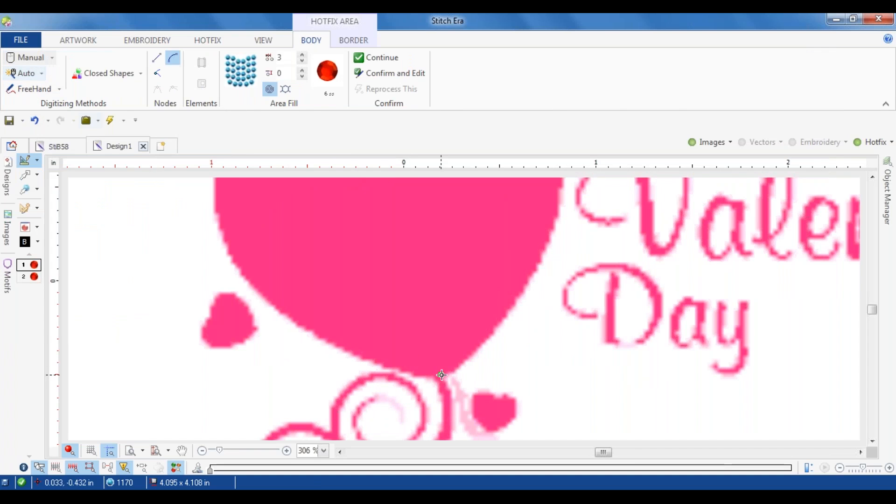
click(500, 327)
click(552, 234)
drag(547, 241, 495, 367)
click(508, 288)
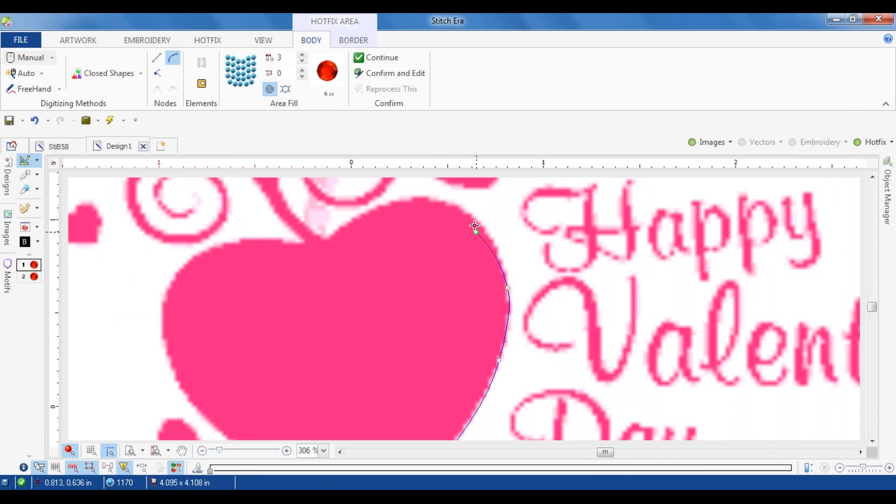
click(473, 215)
click(416, 196)
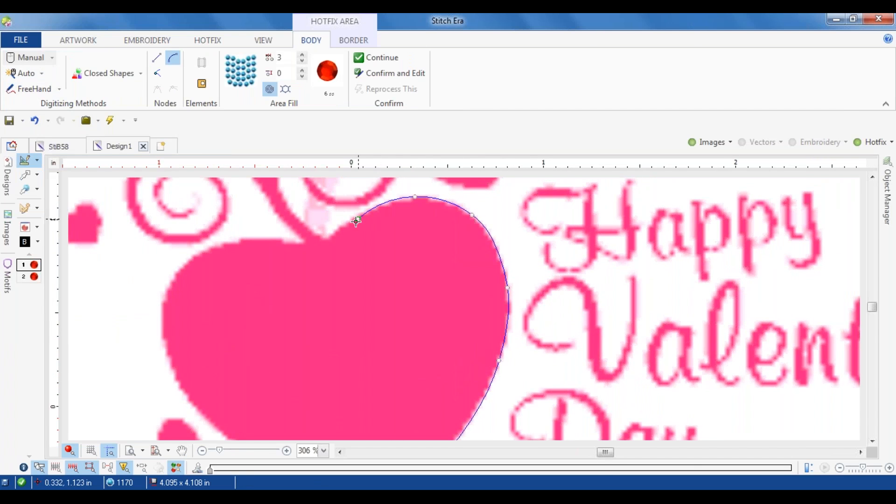
click(325, 243)
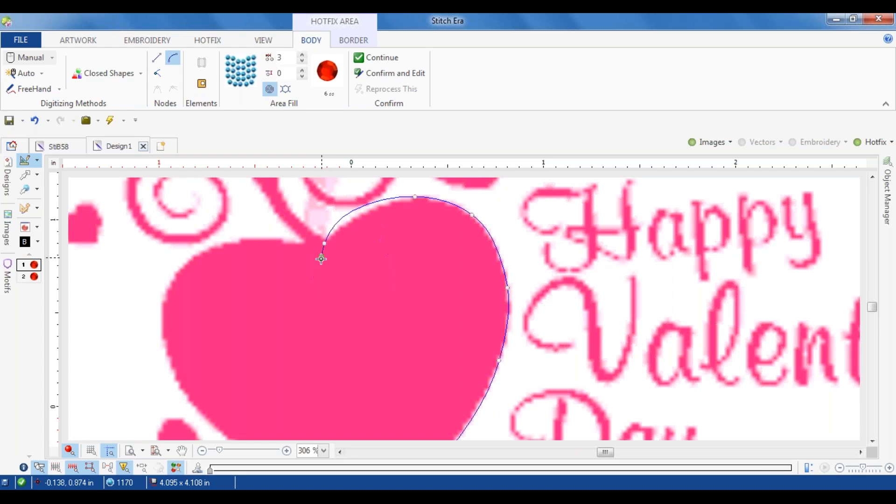
Step: Outline the large heart's left half back to the bottom tip and generate the 6 ss bead fill
click(300, 245)
click(176, 273)
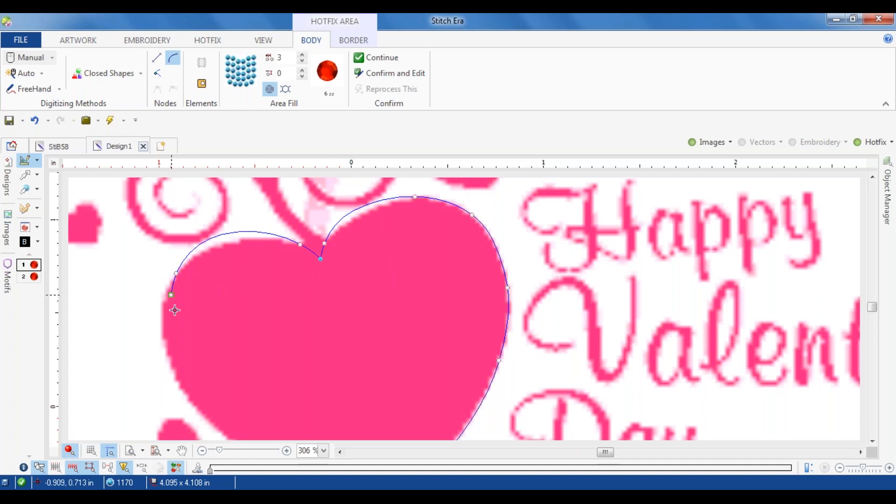
click(172, 378)
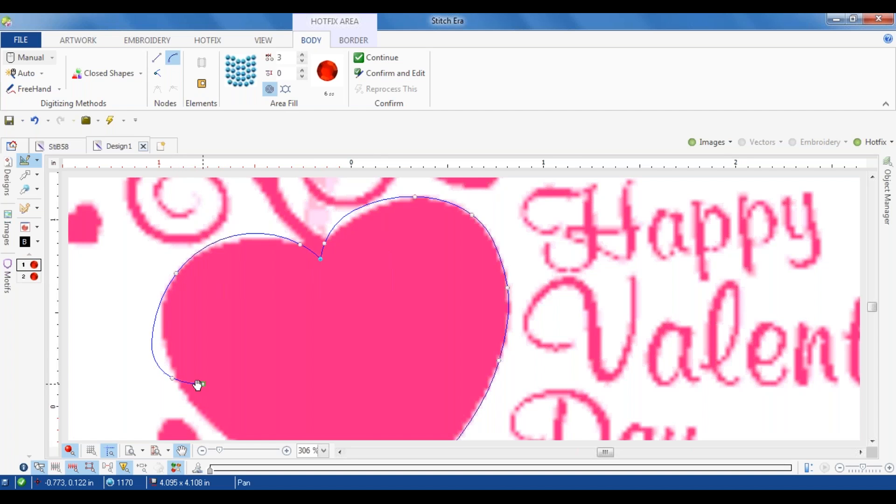
drag(198, 386, 92, 230)
click(115, 270)
click(240, 337)
click(287, 350)
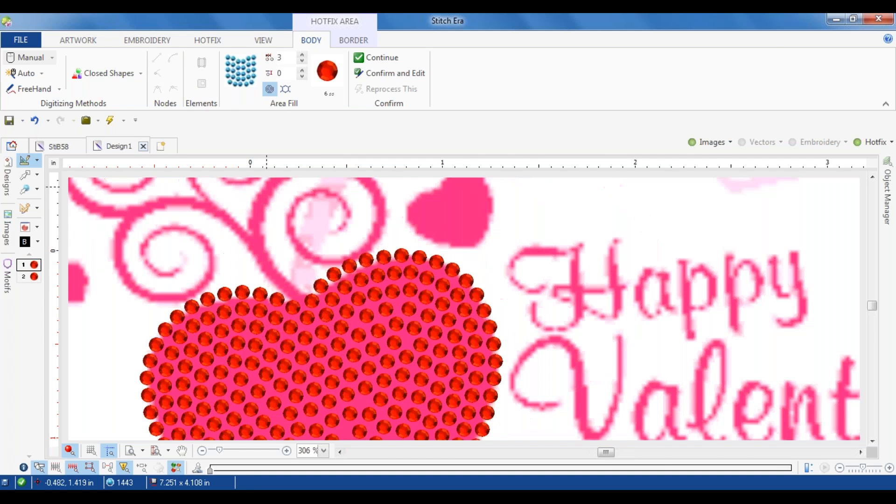
Step: Create a manual hotfix path of 6 ss beads from the heart's top notch along the outer curve of the adjoining right-hand swirl
click(93, 73)
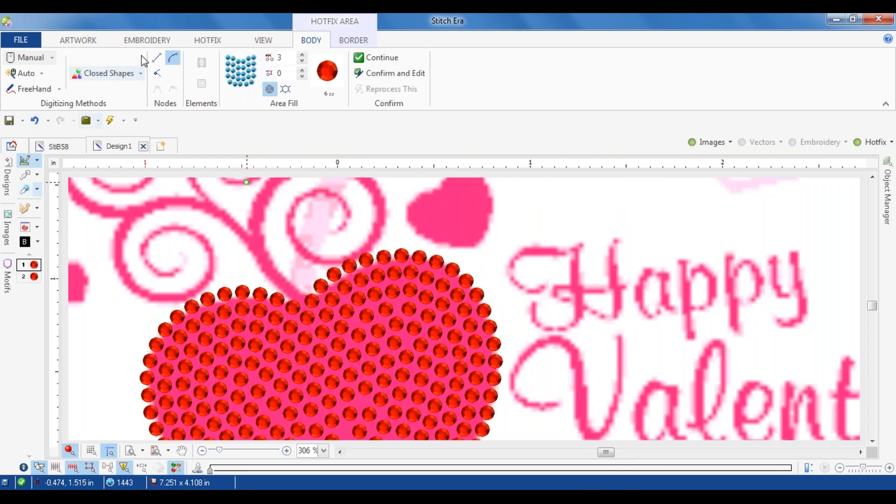
click(197, 42)
click(37, 89)
click(70, 114)
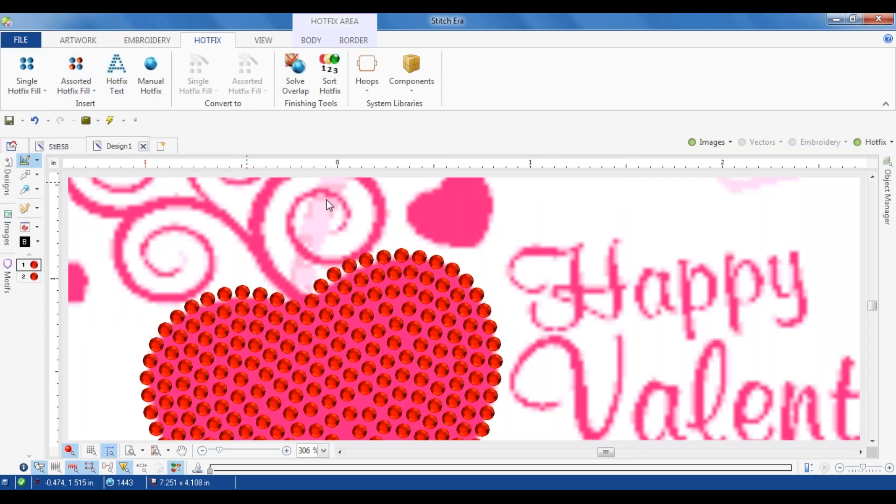
click(327, 188)
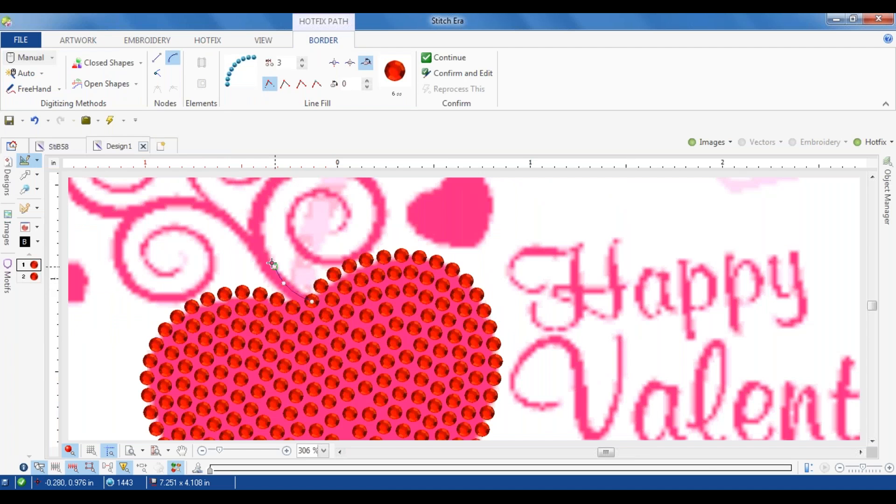
click(267, 189)
key(space)
drag(269, 190, 170, 296)
click(210, 261)
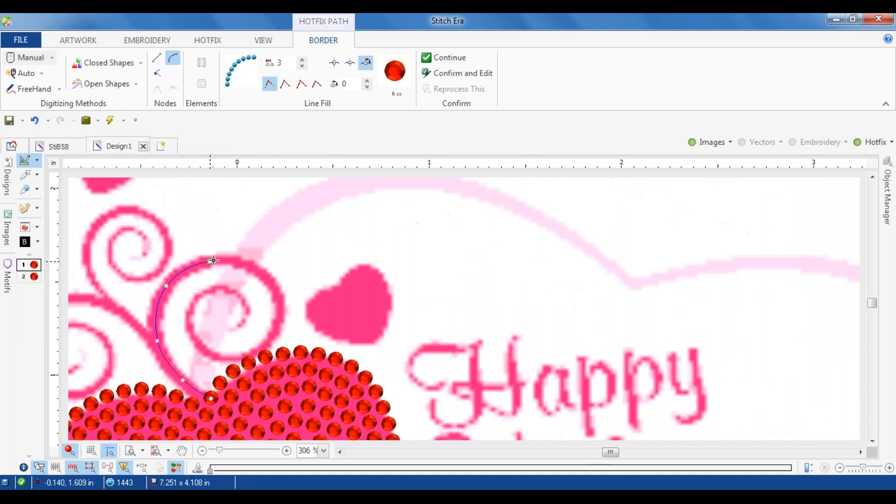
click(267, 277)
key(Return)
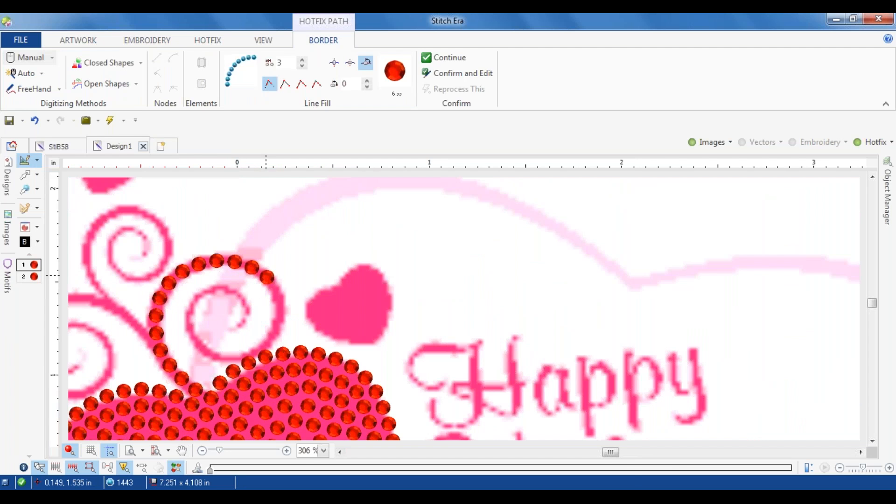
Step: Continue the right-hand swirl with another 6 ss bead path, curving around and inward to the spiral's center
click(396, 74)
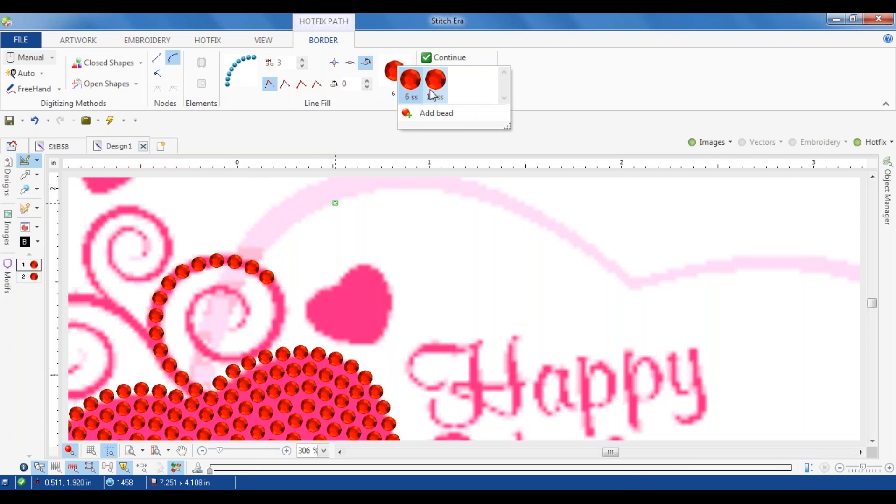
click(378, 115)
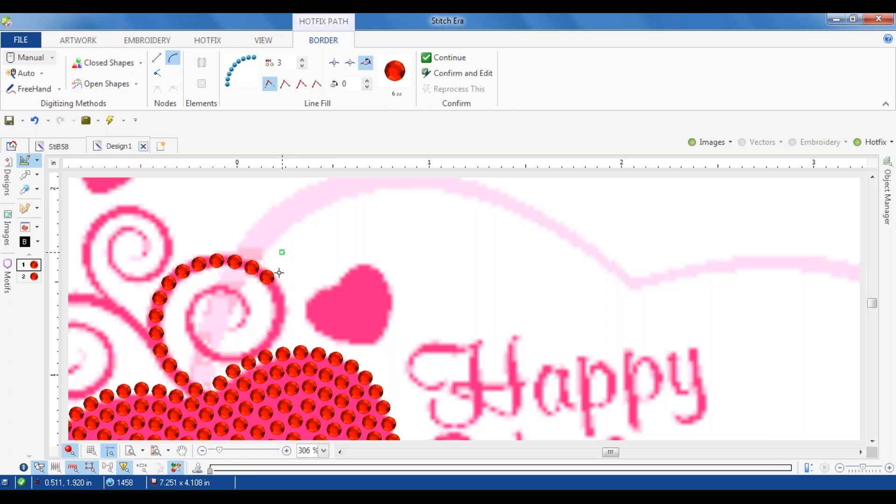
click(282, 305)
click(263, 340)
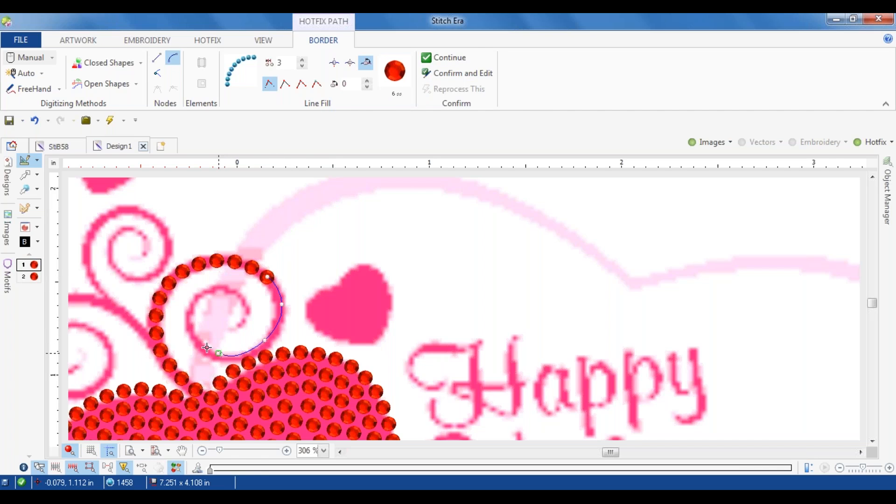
click(192, 314)
click(224, 291)
click(247, 307)
double_click(234, 326)
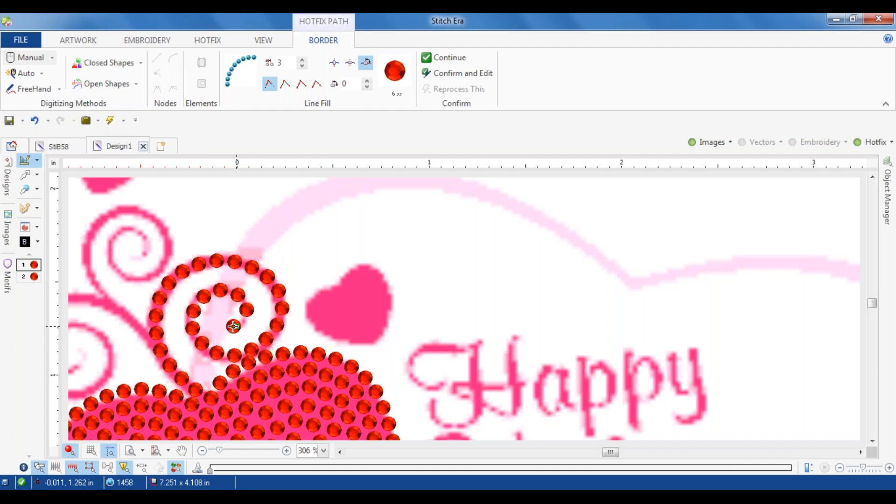
Step: Trace the swirl above the heart's left lobe with a 6 ss bead path, from its branch point to the spiral's center
scroll(161, 306, down, 3)
scroll(149, 318, up, 4)
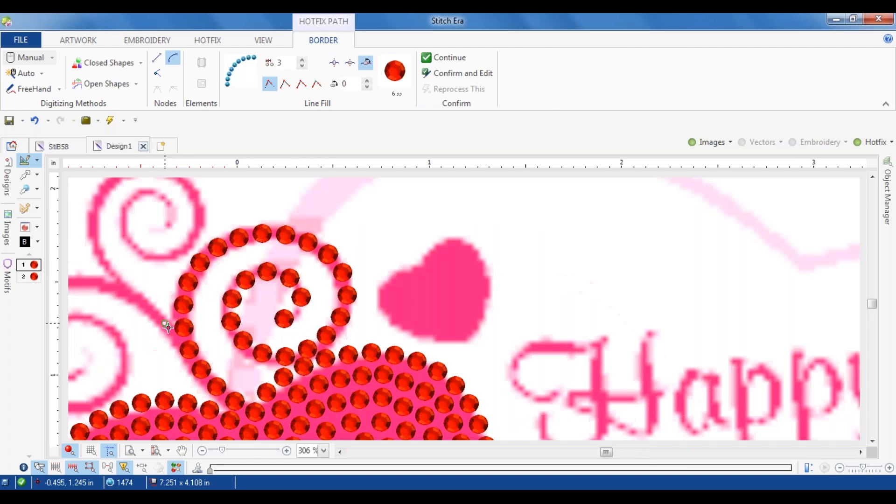
click(163, 320)
click(120, 289)
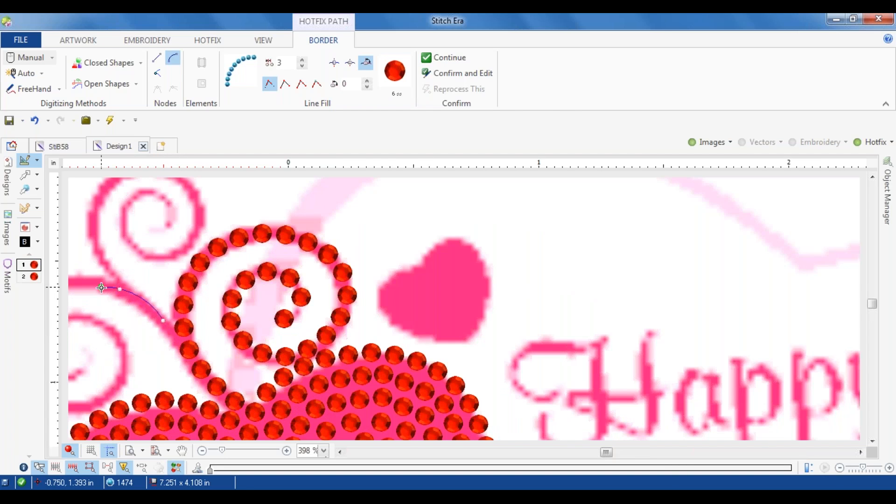
drag(124, 299, 414, 242)
click(340, 230)
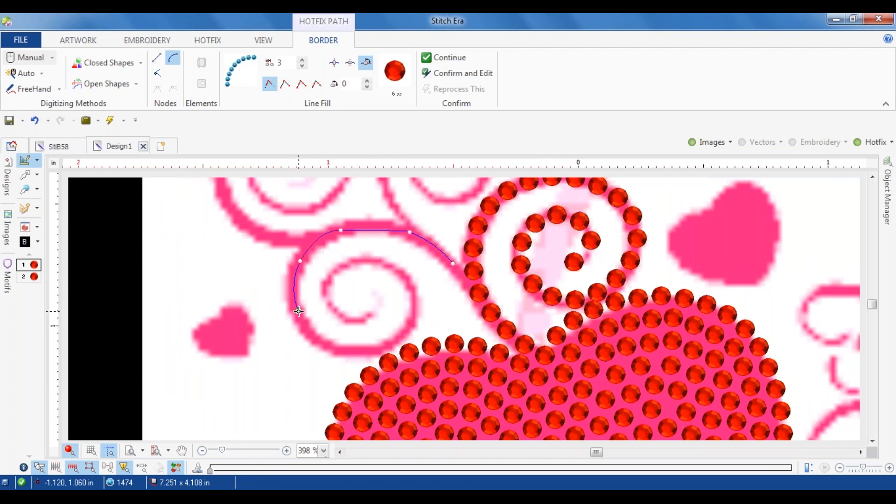
click(336, 350)
click(389, 342)
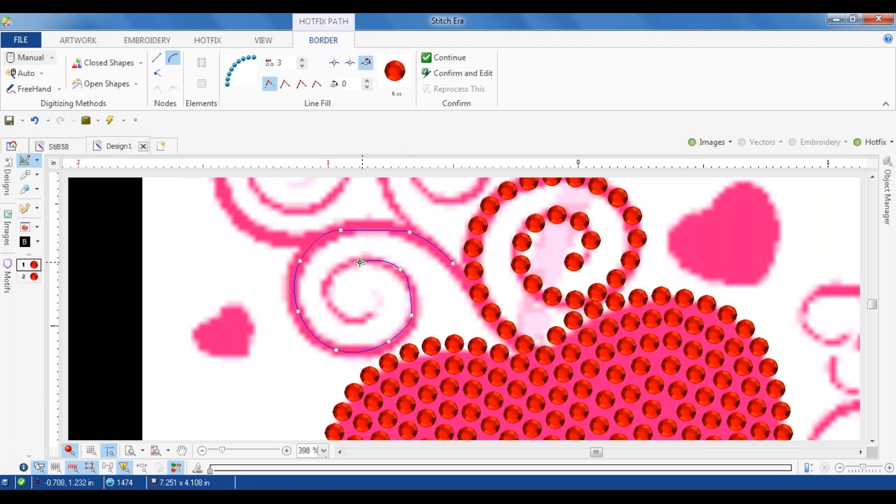
click(338, 314)
click(368, 313)
right_click(370, 312)
Step: Trace the small swirl at the top, nearer the heart's notch, with a 6 ss bead path from its branch point to the spiral's center
scroll(370, 297, down, 2)
scroll(390, 236, up, 3)
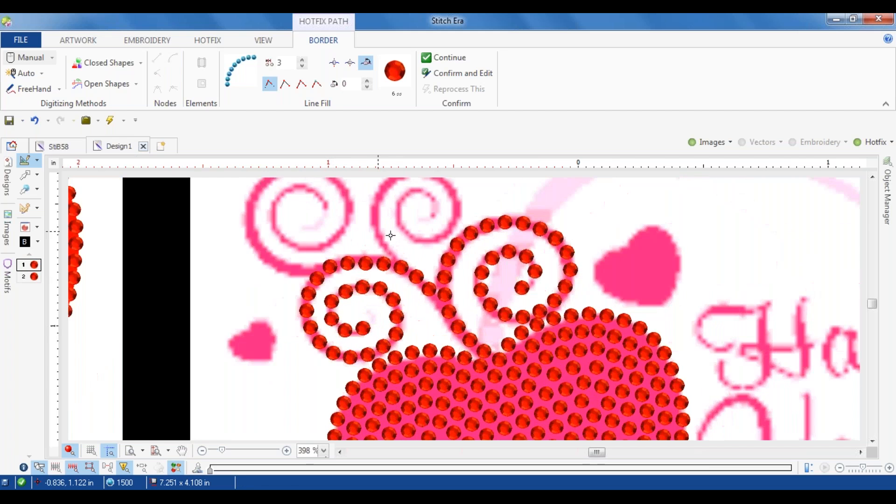
click(388, 263)
click(366, 209)
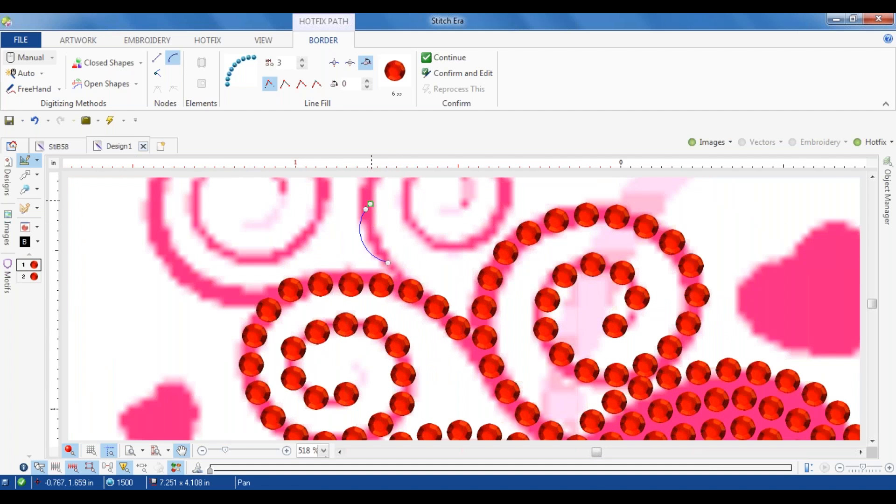
drag(368, 207, 303, 324)
click(325, 263)
click(396, 260)
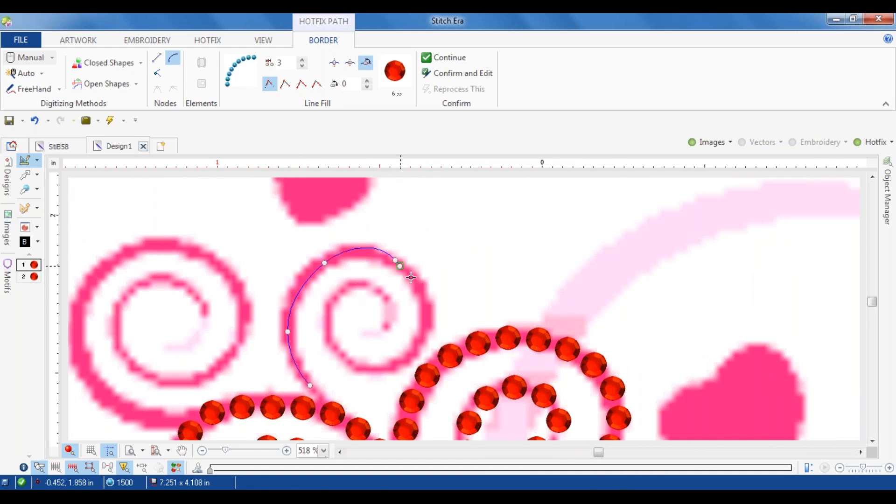
click(400, 360)
click(344, 366)
click(329, 304)
click(367, 282)
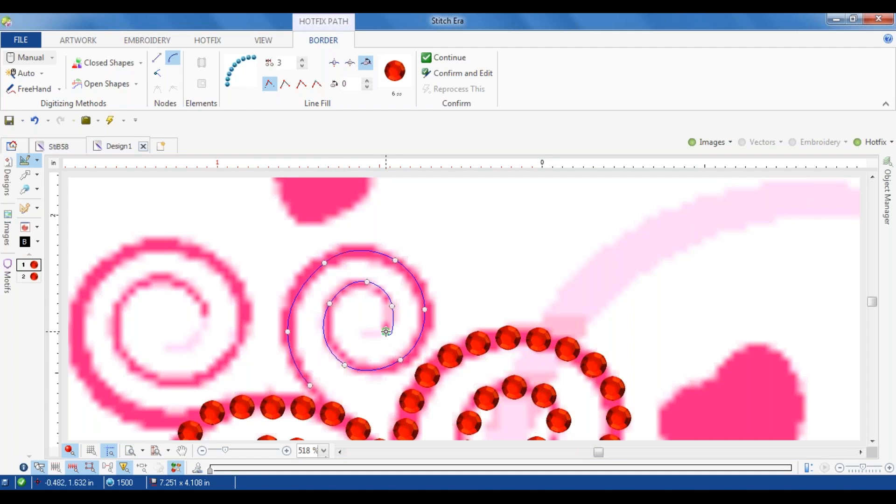
click(386, 332)
key(Return)
Step: Trace the upper-left swirl with a 6 ss bead path from the spiral's center outward to where it meets the swirl below
click(201, 318)
click(172, 279)
click(118, 332)
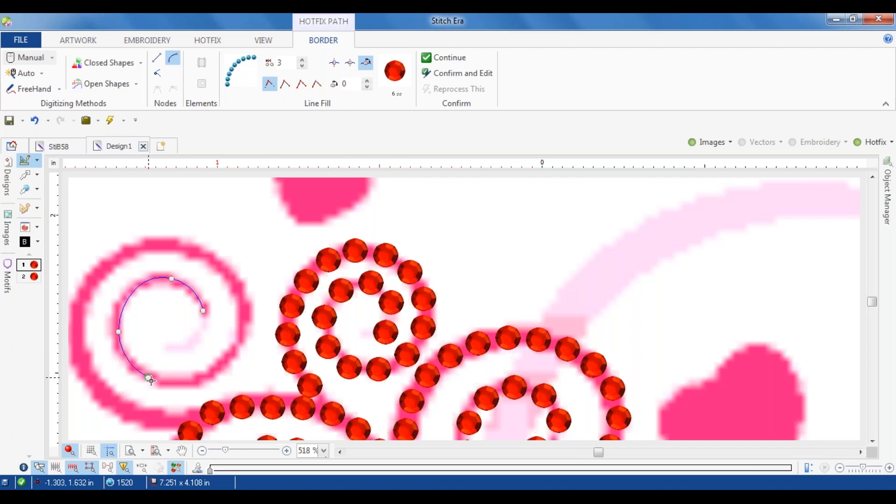
click(171, 382)
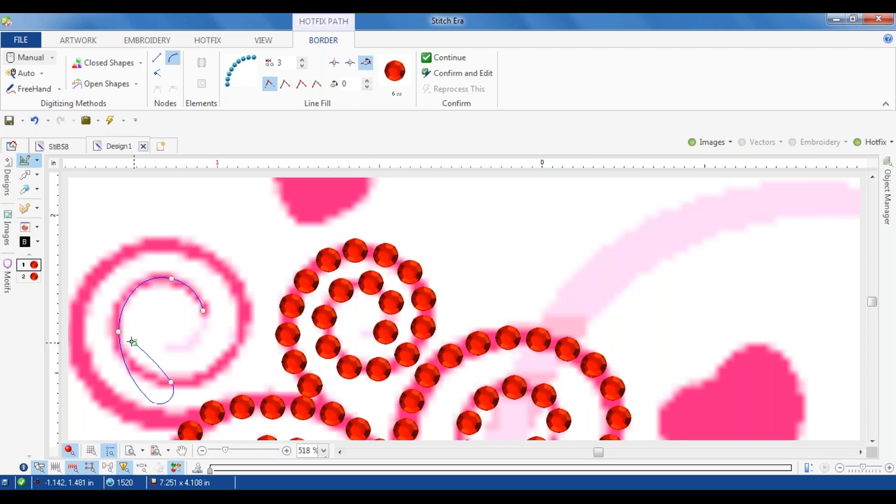
click(242, 342)
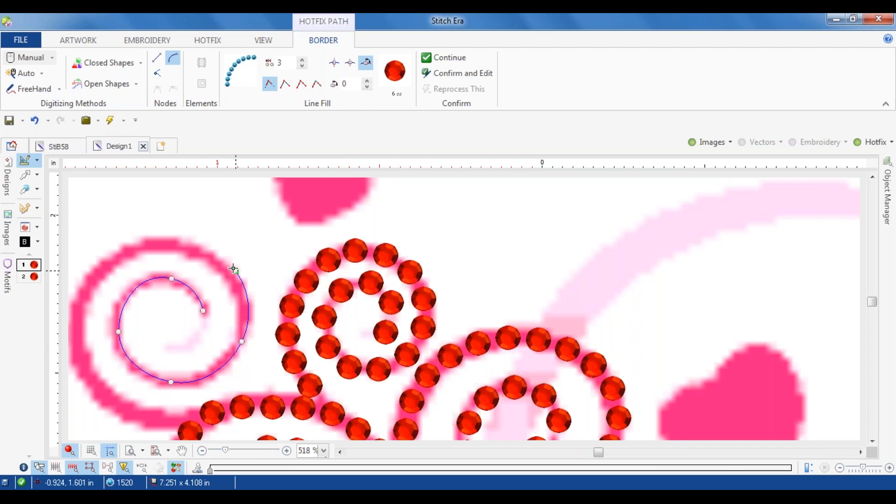
click(225, 268)
click(232, 278)
click(178, 247)
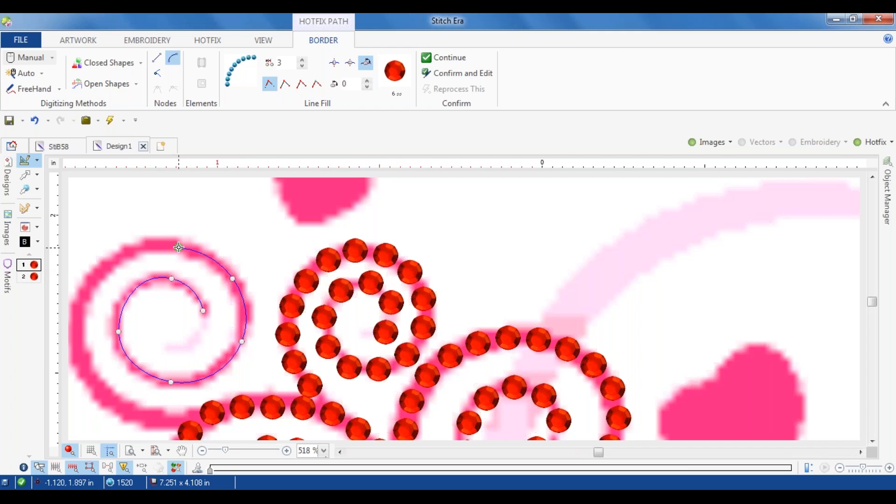
click(110, 262)
click(75, 338)
click(104, 397)
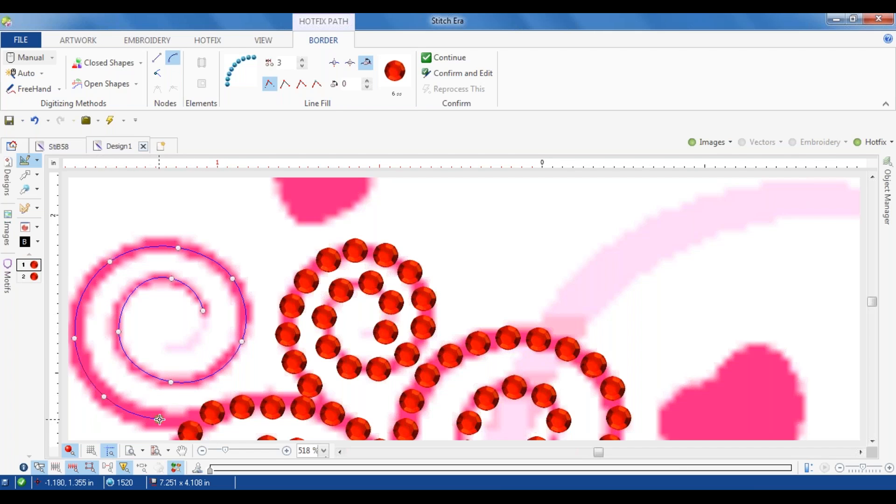
Step: Start a 6 ss bead path at the heart's bottom tip and run it around the outer curve of the large swirl beneath
scroll(164, 420, down, 10)
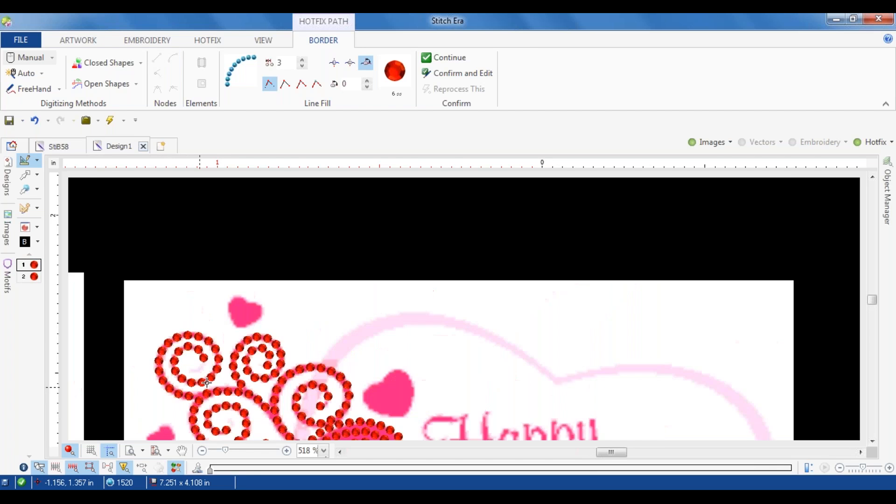
drag(239, 382, 271, 211)
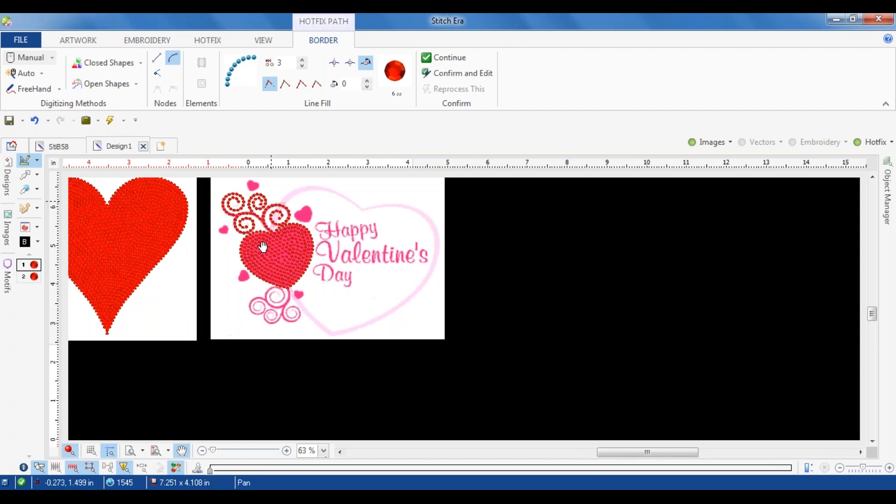
scroll(289, 281, up, 4)
scroll(288, 285, up, 10)
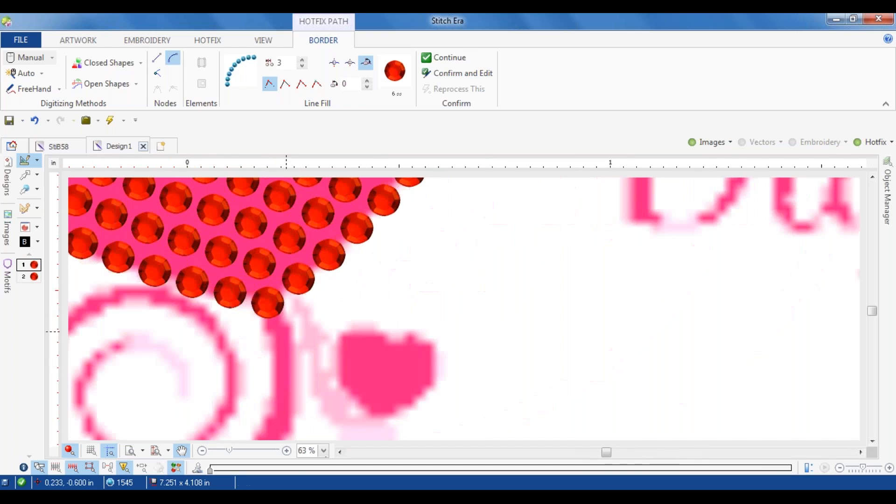
drag(314, 312, 379, 150)
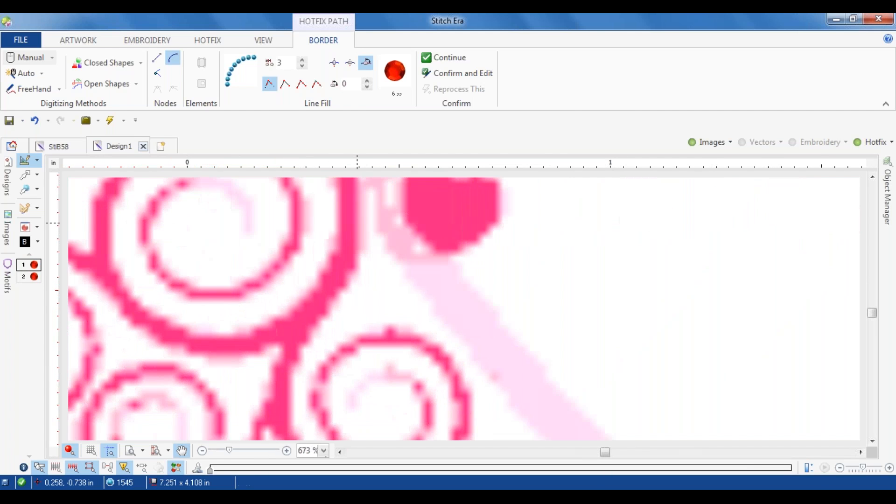
click(348, 263)
click(266, 339)
click(128, 306)
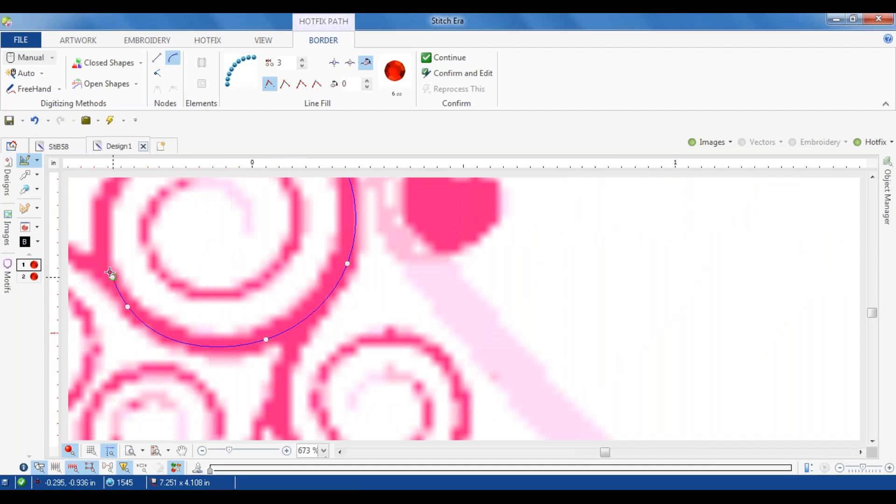
click(104, 230)
drag(114, 206, 94, 362)
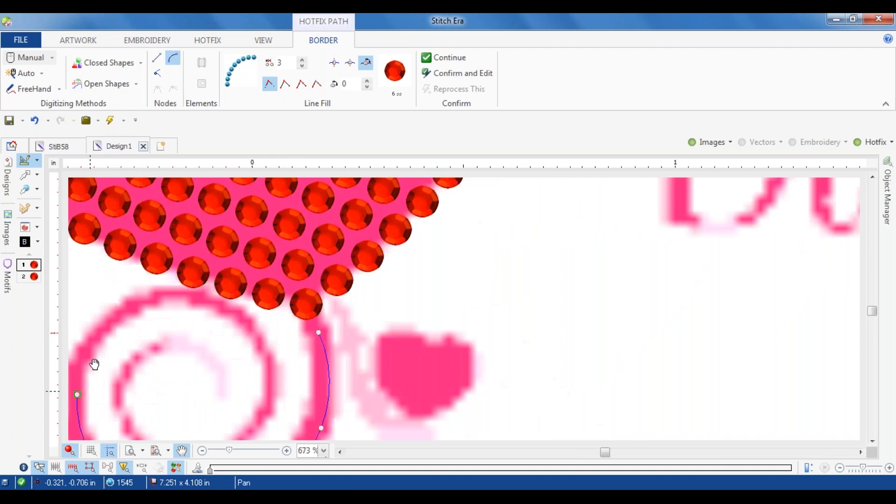
Step: Continue the path inward along the large lower swirl to the spiral's center and generate its beads
click(123, 312)
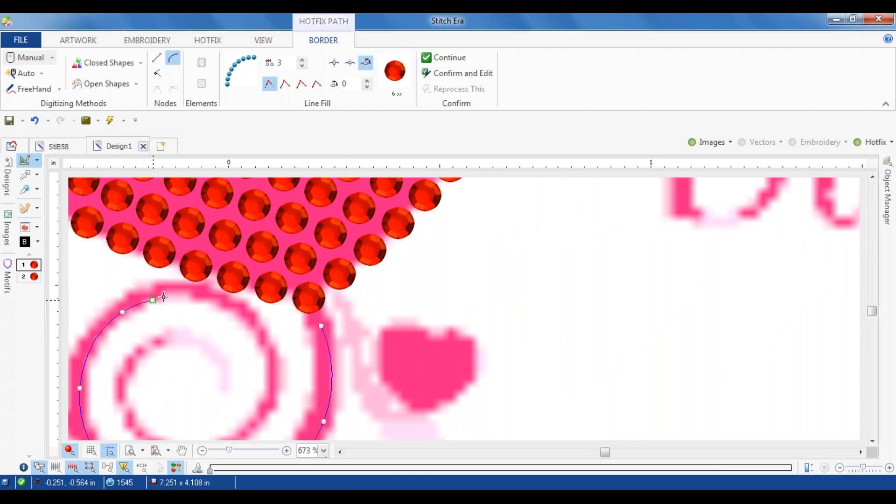
click(200, 302)
click(223, 309)
click(256, 342)
click(260, 407)
click(246, 427)
drag(235, 431, 306, 308)
click(250, 324)
click(195, 279)
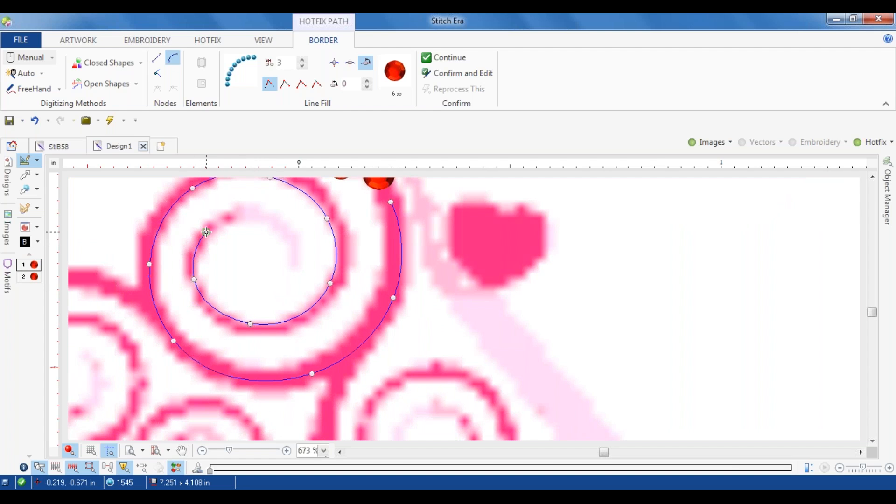
click(251, 212)
click(296, 256)
key(Return)
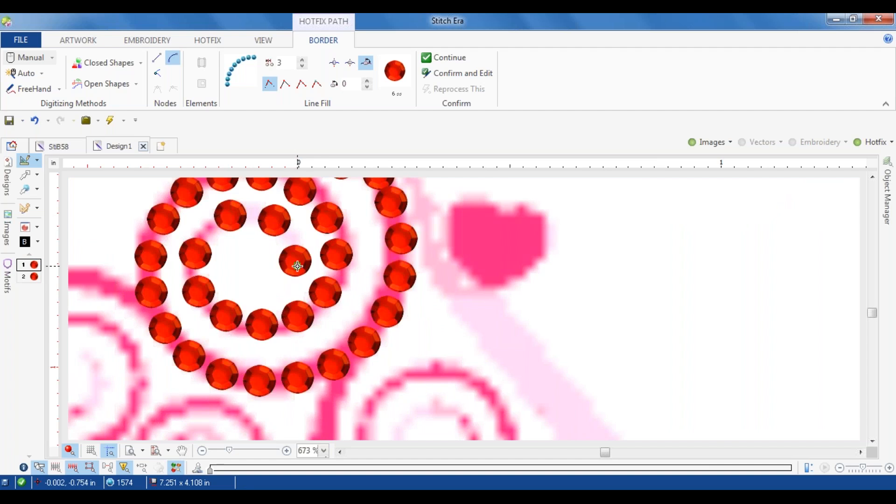
Step: Trace the lower-left swirl with a 6 ss bead path from the large swirl to the spiral's center
scroll(297, 266, down, 2)
scroll(297, 266, up, 3)
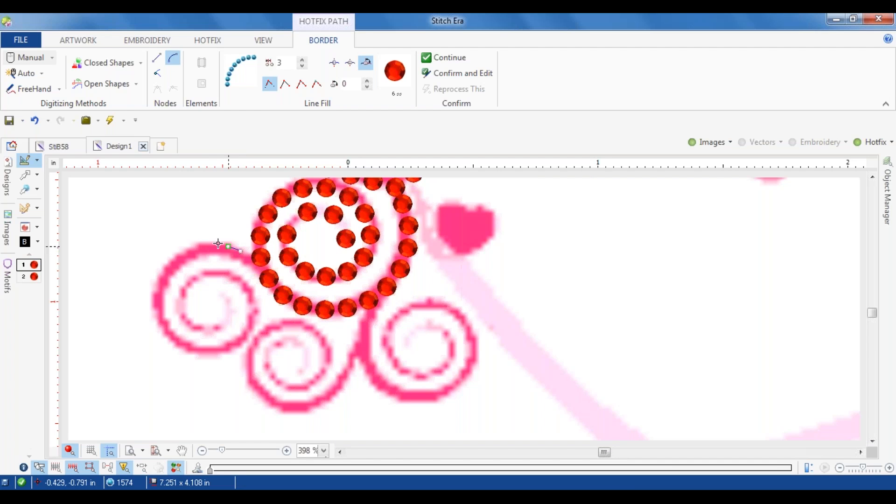
click(191, 249)
click(185, 350)
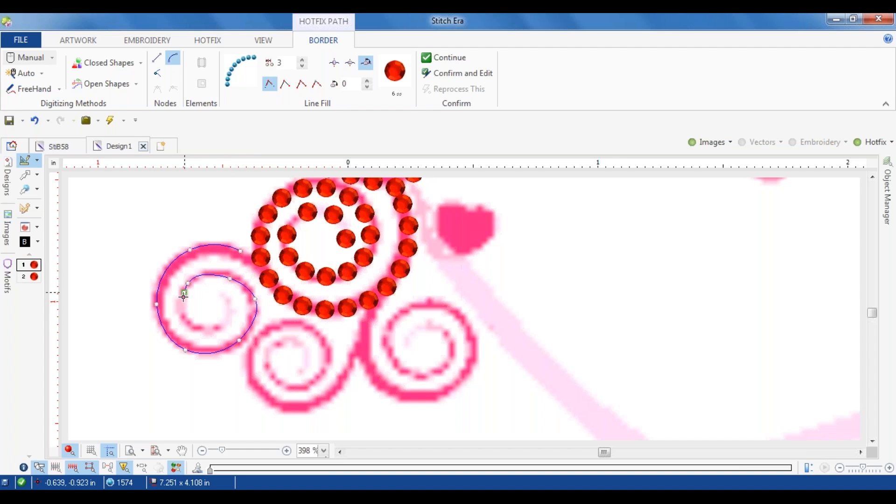
right_click(225, 325)
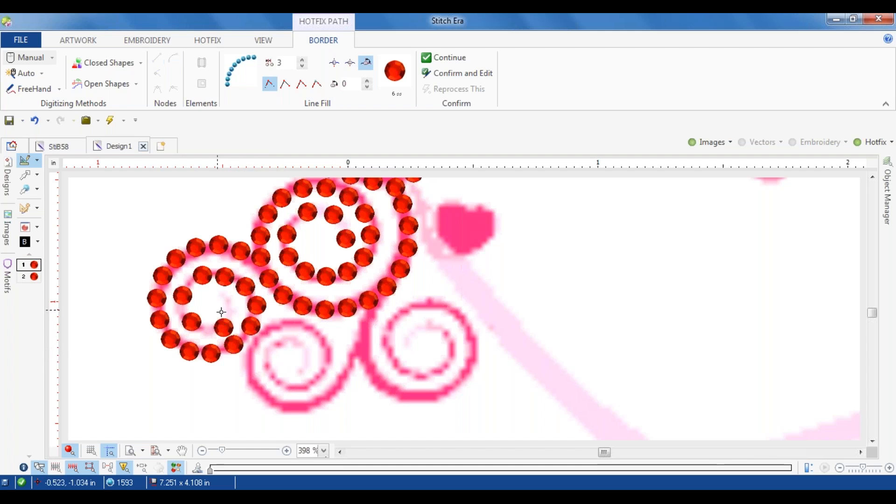
Step: Shift the lower-left swirl's bead path slightly left and pull its innermost end node left to shorten the spiral
click(29, 177)
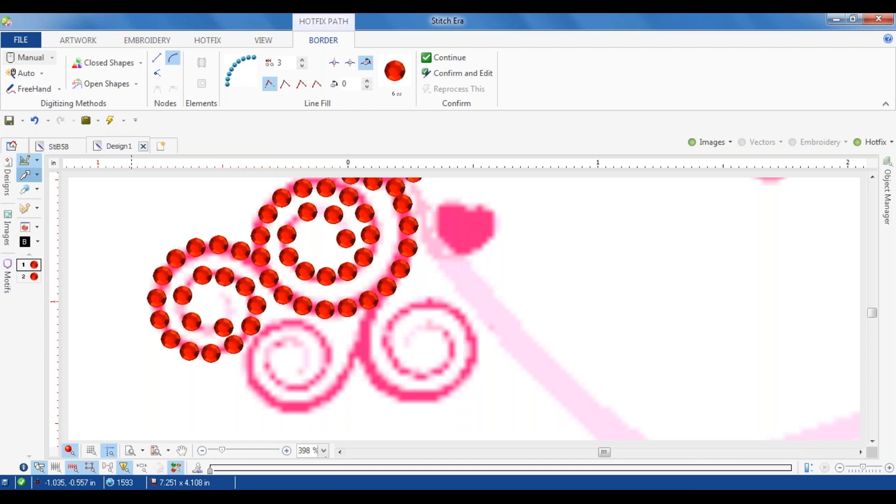
click(222, 322)
drag(219, 328, 216, 326)
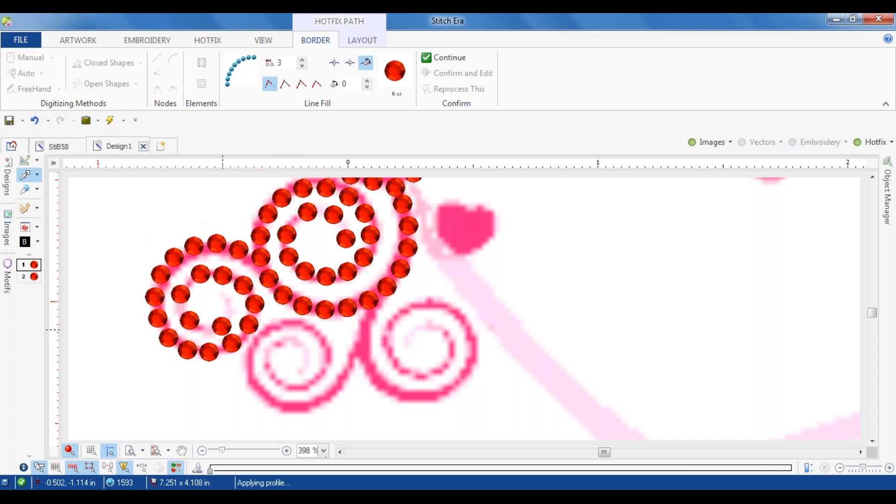
drag(211, 330, 183, 314)
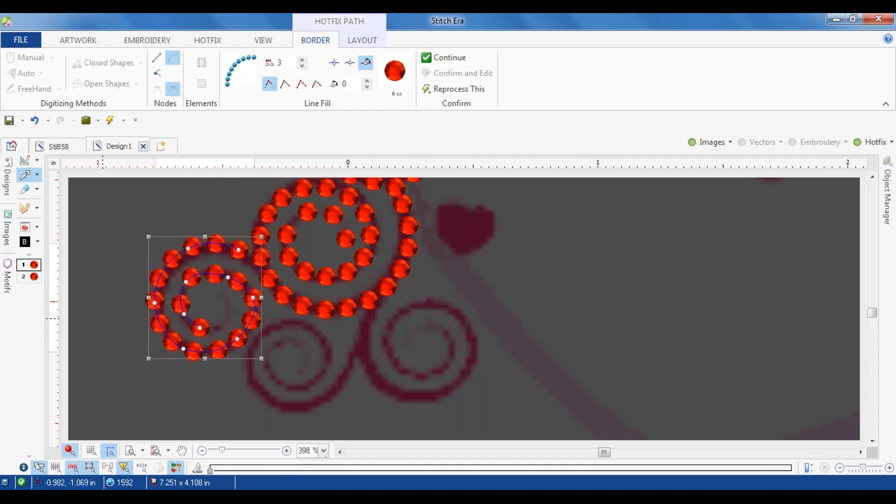
click(273, 330)
Step: Trace the bottom middle swirl with a 6 ss bead path from the spiral's center outward and up the stem to the large swirl
click(42, 91)
click(53, 115)
click(301, 346)
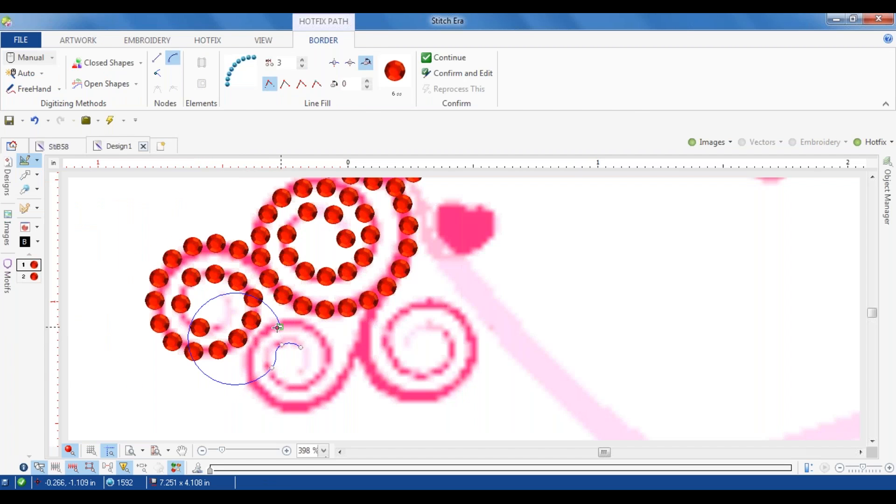
click(290, 382)
click(317, 374)
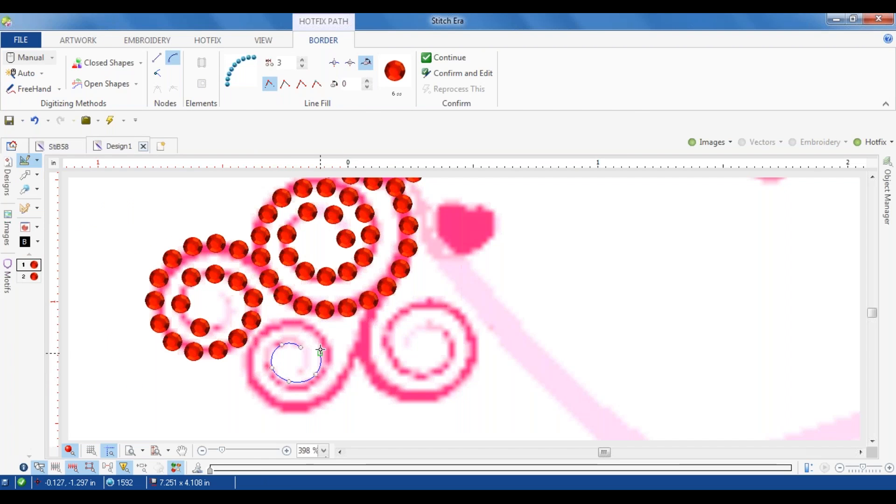
click(298, 328)
click(267, 337)
click(334, 388)
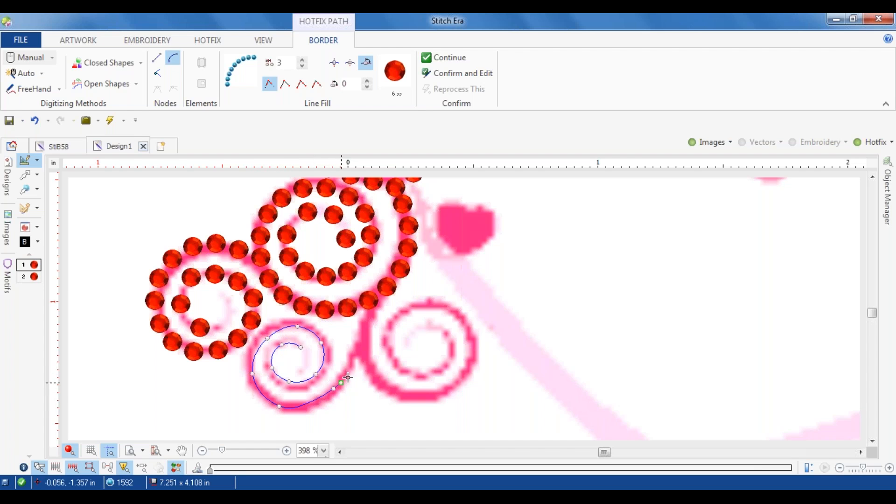
click(371, 324)
key(Return)
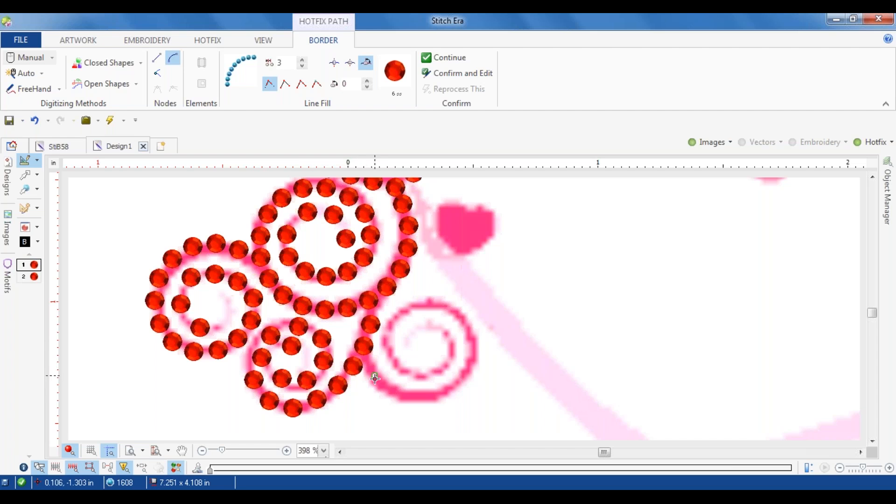
Step: Trace the lower-right swirl with a 6 ss bead path from the shared stem around to the spiral's center
click(404, 396)
click(476, 348)
click(454, 311)
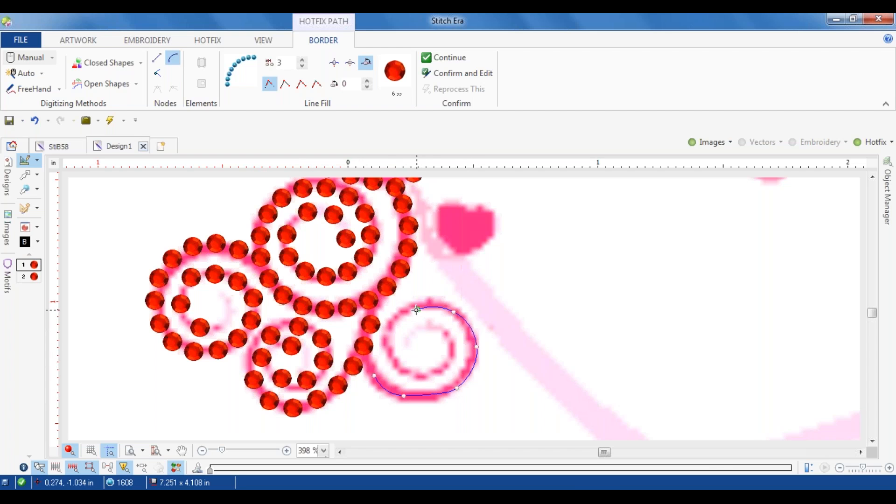
click(392, 335)
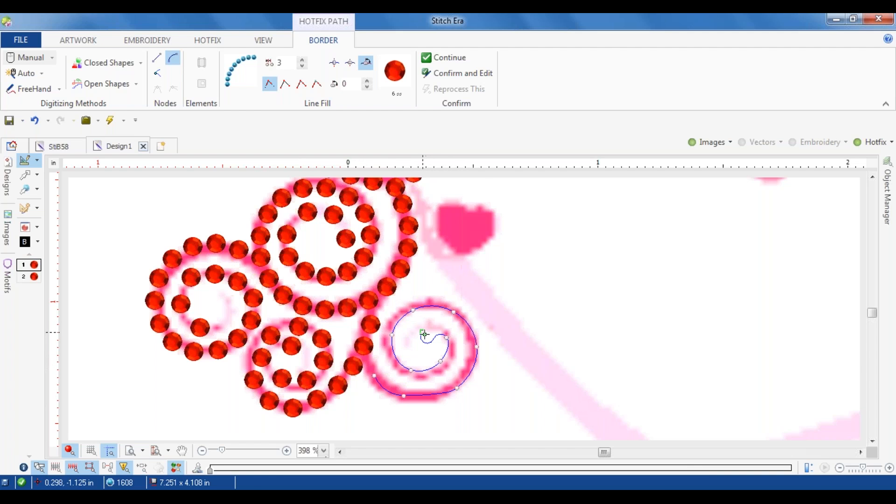
key(Return)
Step: Hide the background images to examine the whole bead design on its own, and show them again
scroll(435, 333, down, 2)
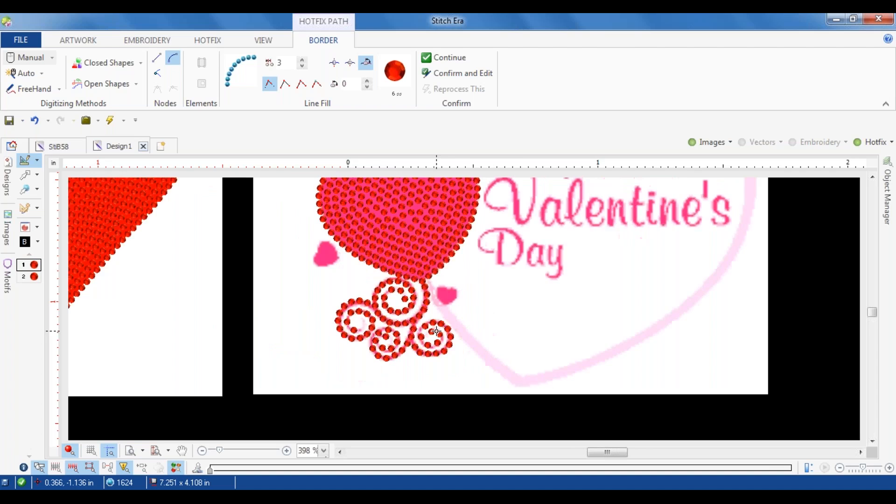
scroll(436, 331, down, 5)
click(711, 142)
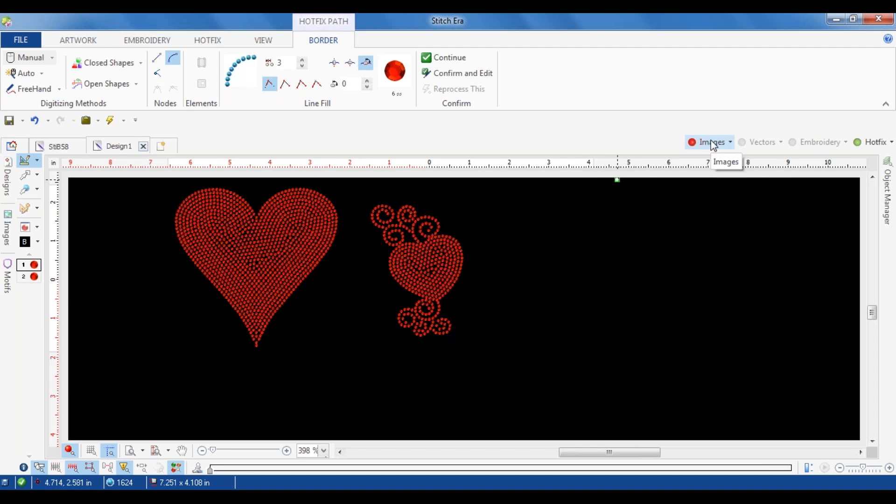
click(714, 143)
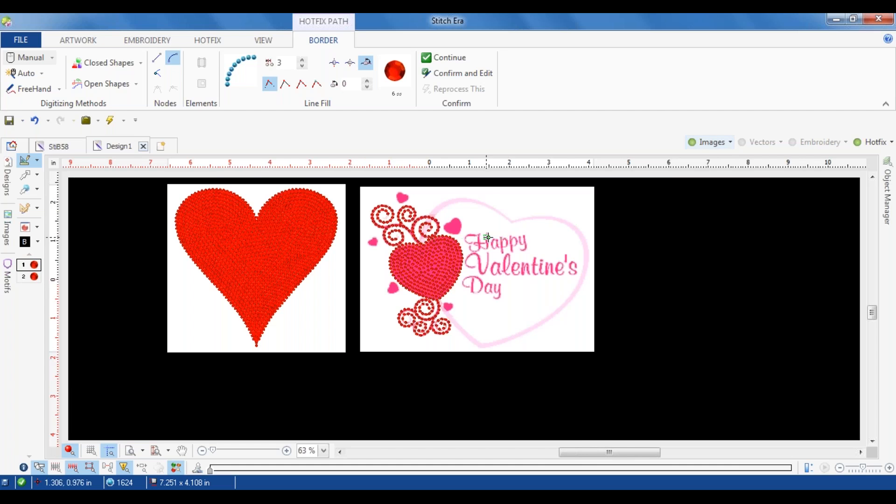
Step: Start a new hotfix text object, look through the decorative fonts, and choose Lucida Calligraphy from the cursive script TrueType fonts
scroll(488, 238, up, 4)
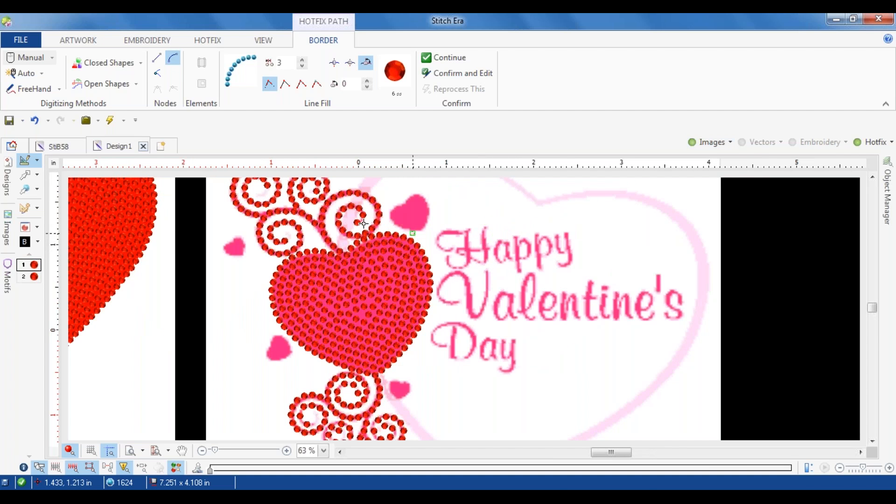
click(204, 41)
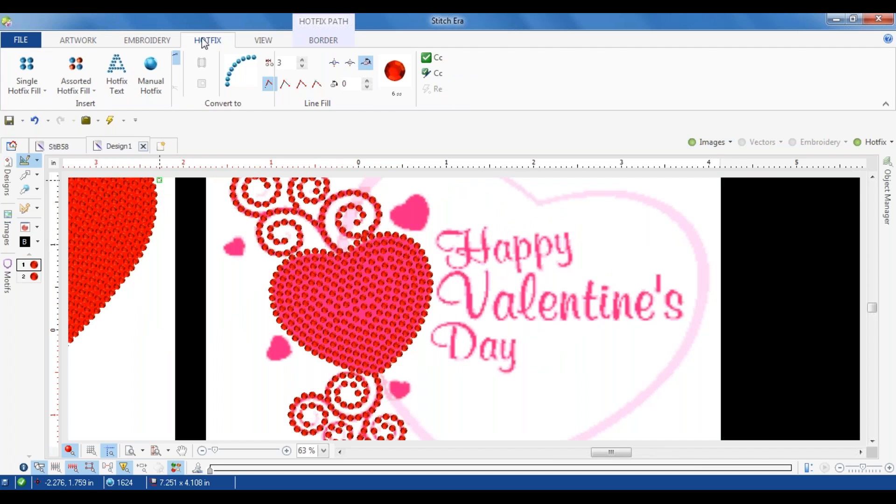
click(119, 69)
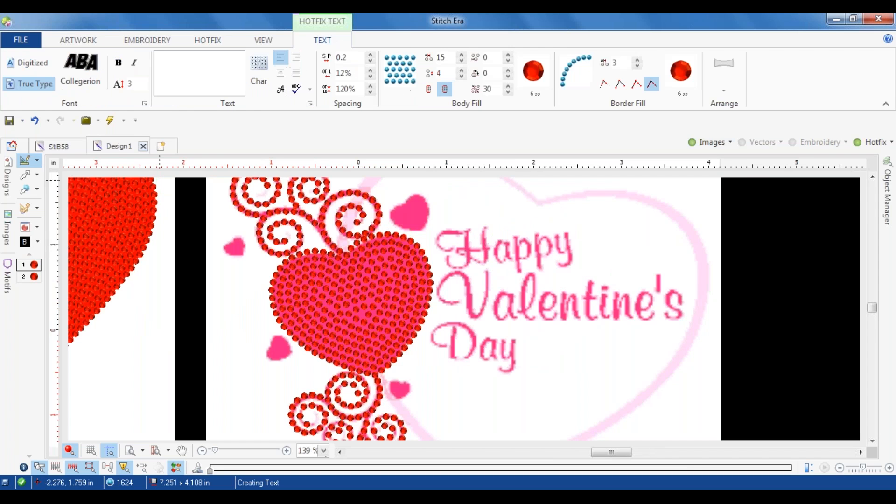
click(80, 69)
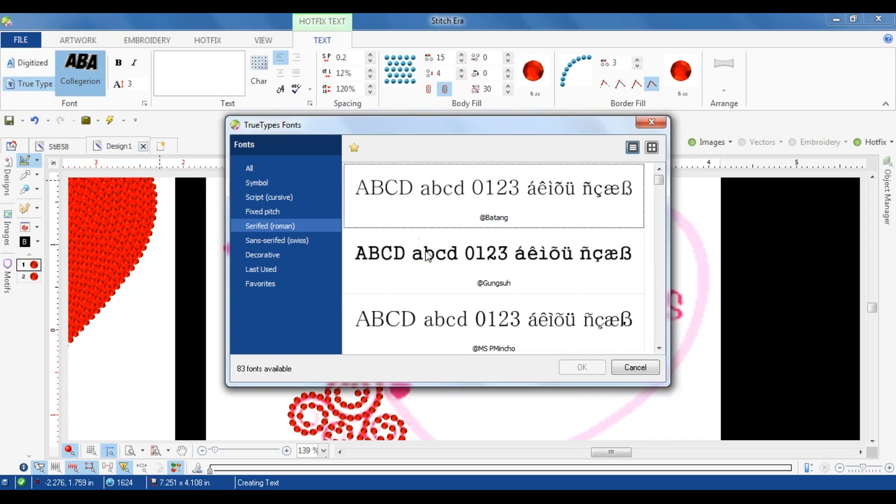
click(264, 255)
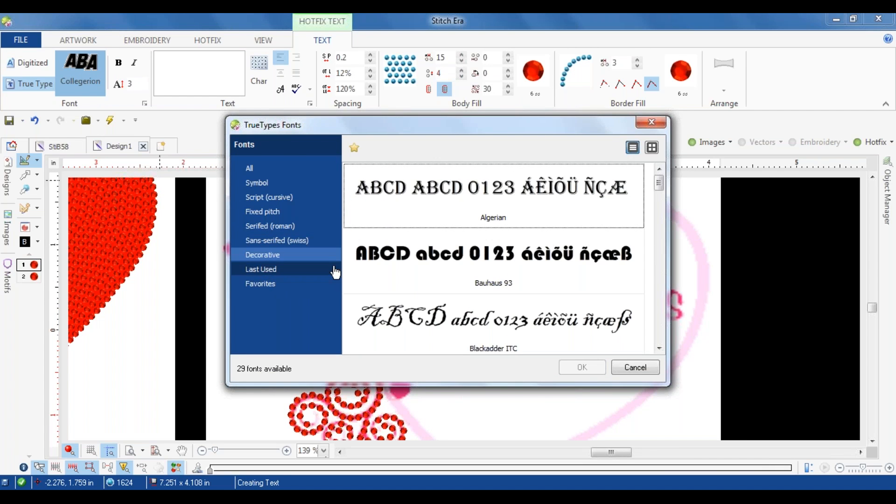
drag(668, 192, 665, 260)
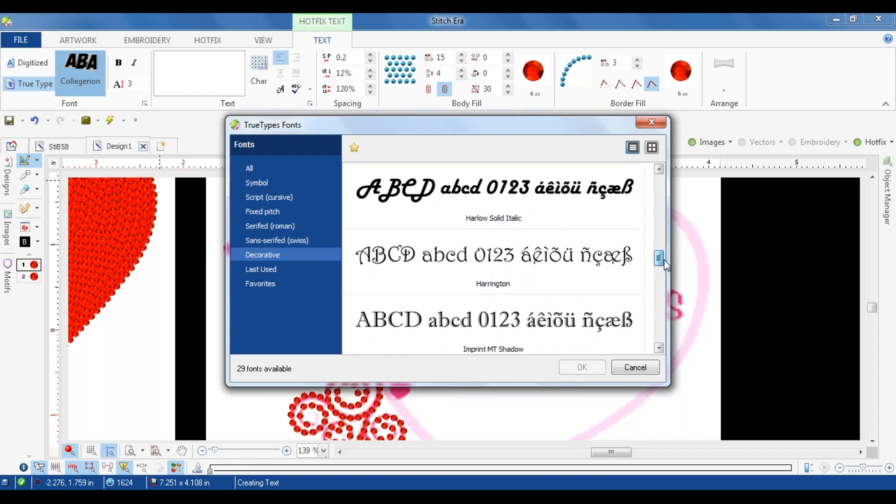
mouse_move(660, 261)
mouse_down()
mouse_move(660, 346)
mouse_move(659, 257)
mouse_up()
click(258, 198)
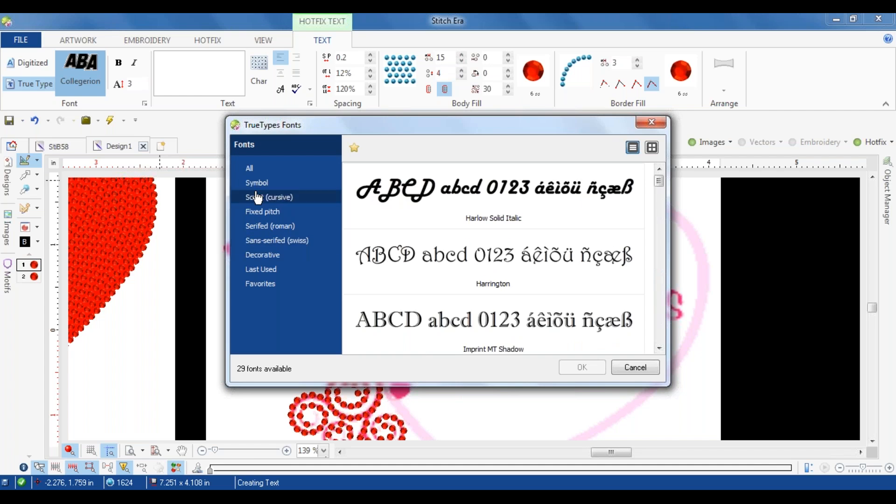
drag(662, 183, 665, 256)
click(499, 254)
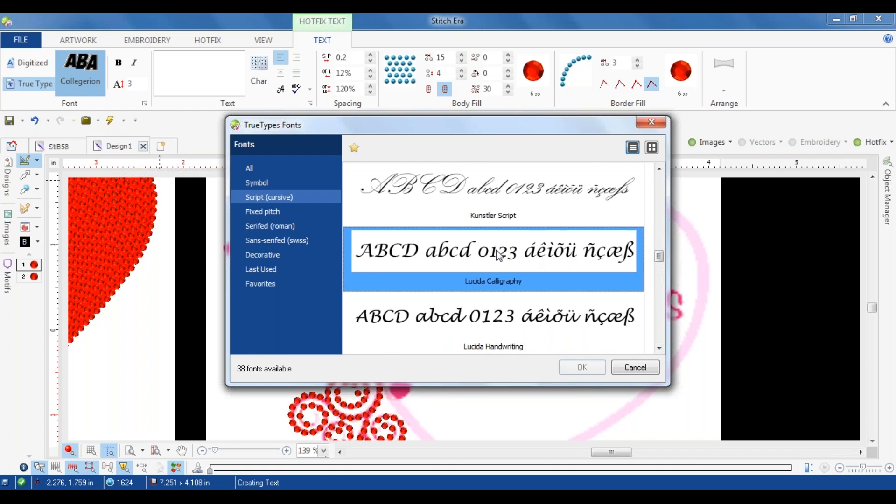
click(579, 367)
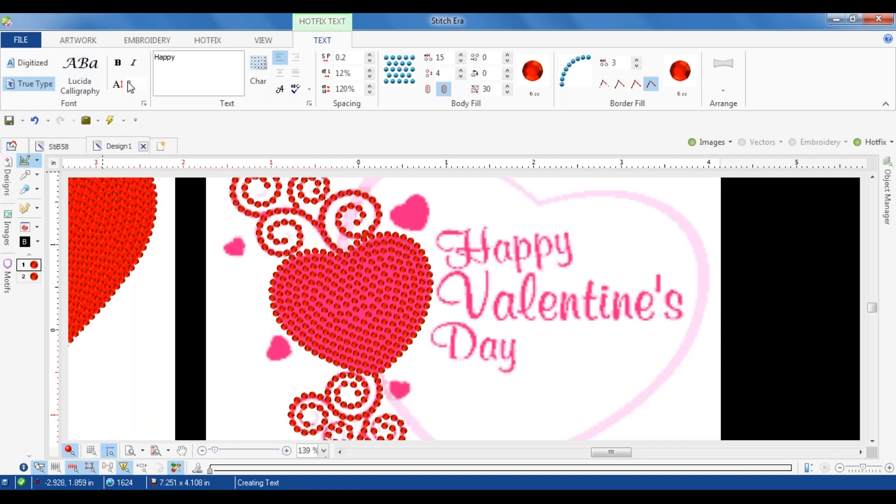
Step: Set the lettering height to 0.55 in and place the Happy text on the design
text(0.55)
click(212, 185)
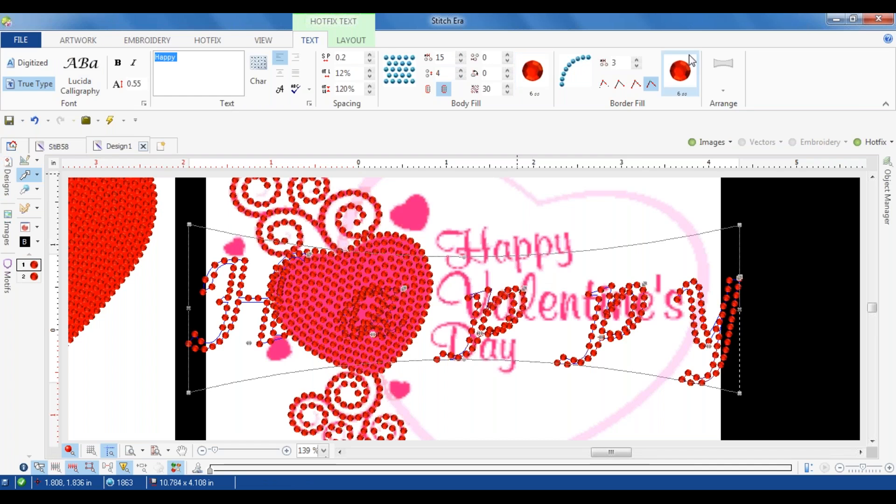
Step: Change the Happy text's arrangement to the Rotate default and move the word over the clip art lettering
click(730, 76)
scroll(720, 146, up, 3)
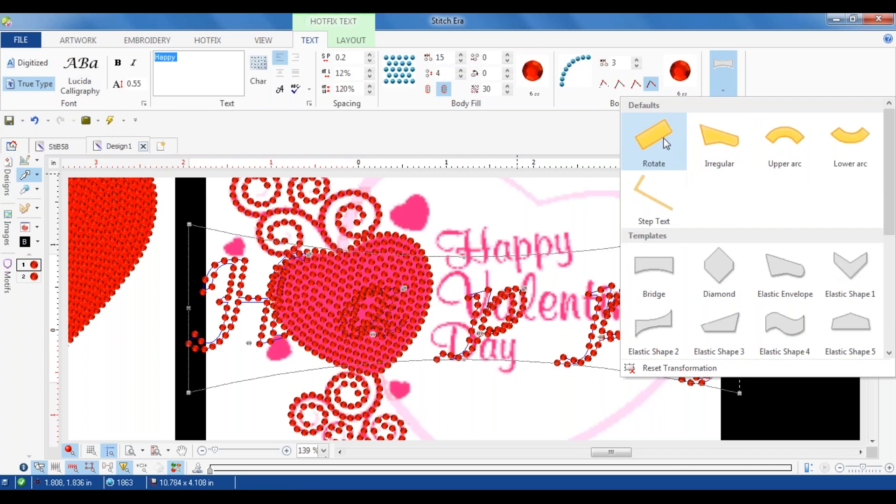
click(653, 147)
drag(509, 322, 666, 281)
Step: Try the HF Uniform Fill for the body of the Happy letters with the border fill set to None
click(406, 75)
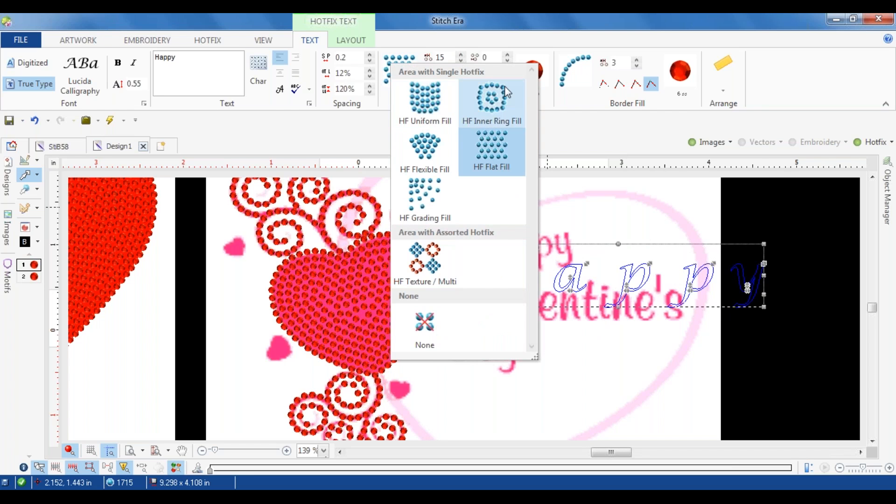
click(432, 102)
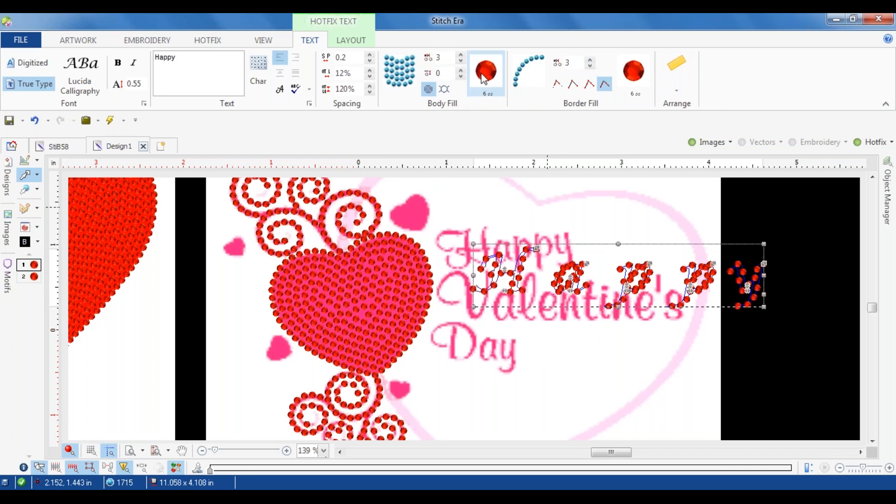
click(541, 71)
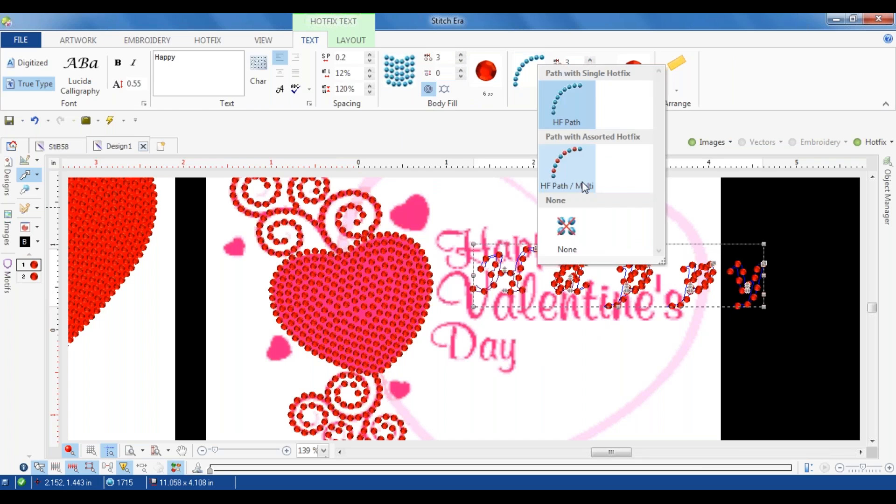
click(567, 232)
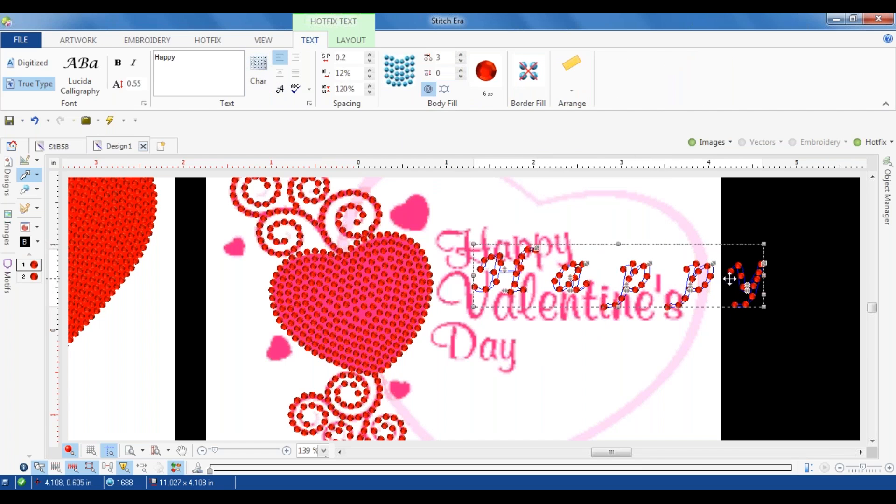
Step: Switch the Happy text to the digitized Swiss font and set its border bead spacing to 2
click(31, 67)
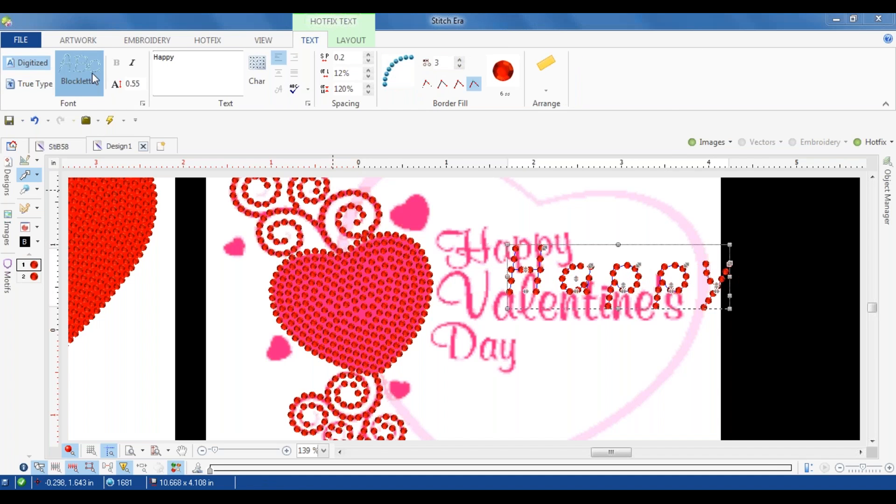
click(94, 80)
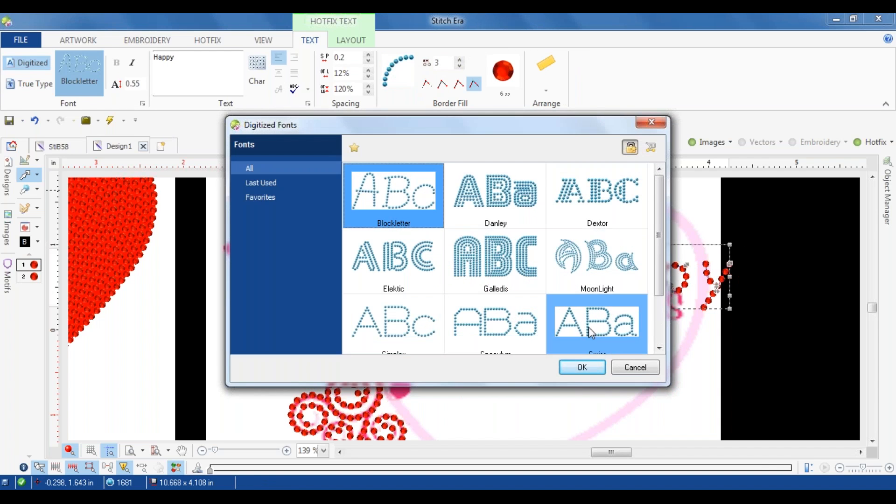
click(593, 324)
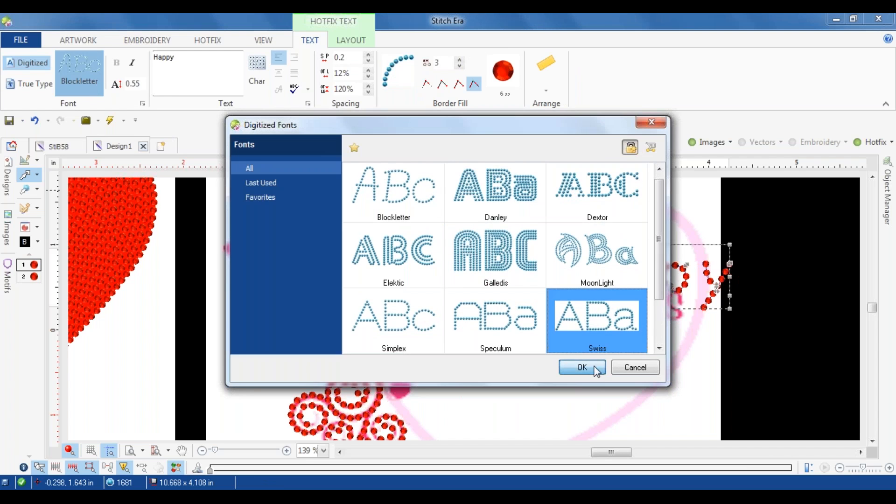
double_click(575, 324)
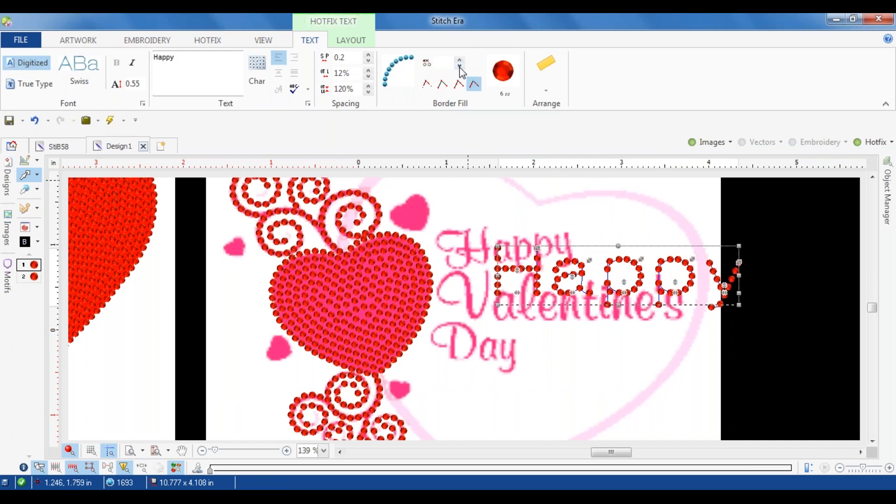
Step: Enlarge the Happy text slightly from its upper corner and hide the background images
drag(739, 248, 768, 233)
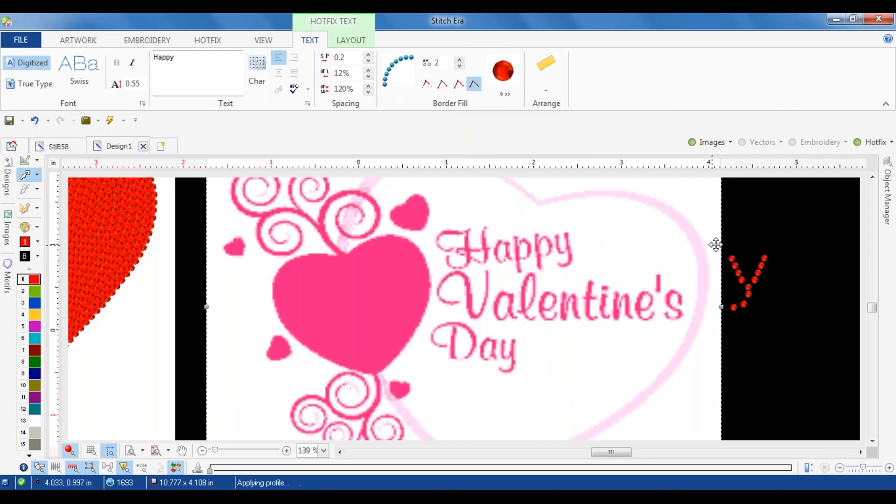
click(753, 215)
click(708, 144)
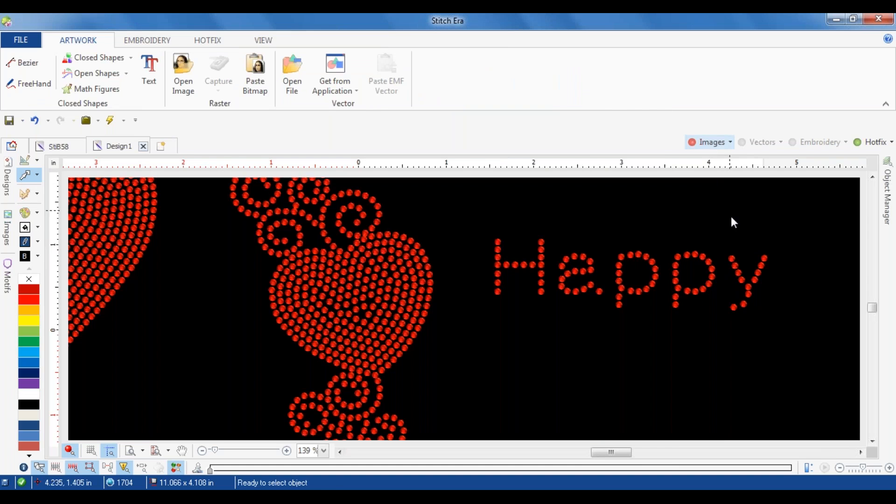
Step: Move the Happy text up and toward the beaded heart, and scale it down slightly
click(746, 271)
drag(610, 278, 578, 262)
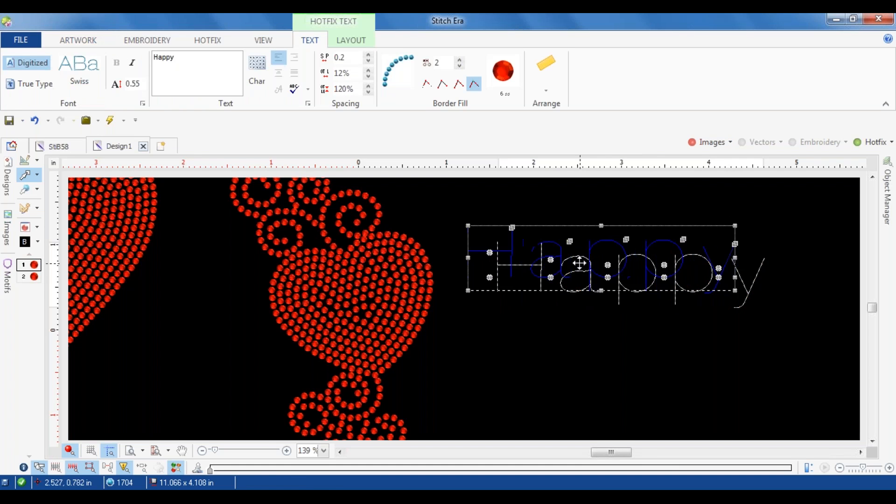
drag(726, 291, 688, 257)
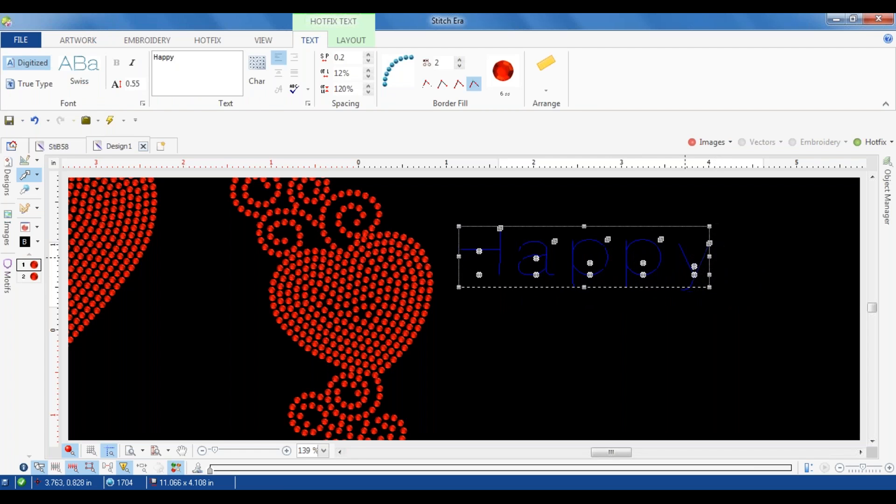
right_click(726, 267)
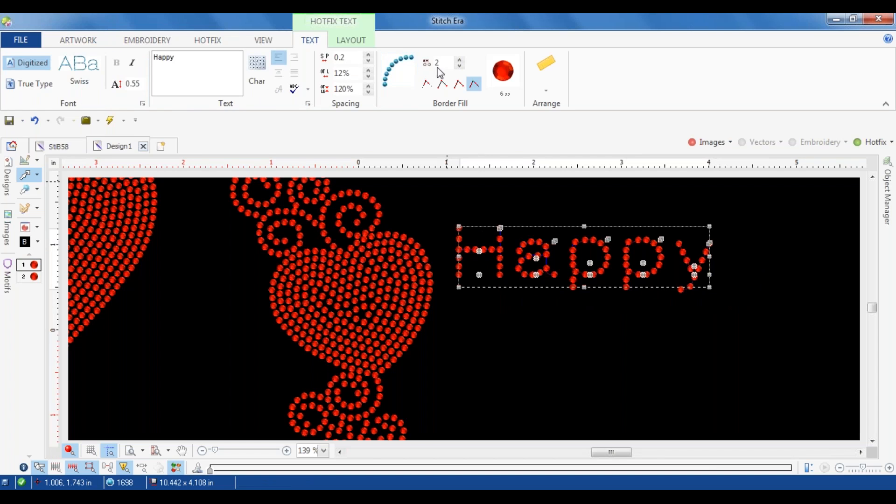
Step: Tighten the space setting of the Happy text to 0.1
double_click(348, 58)
text(0.1)
key(Return)
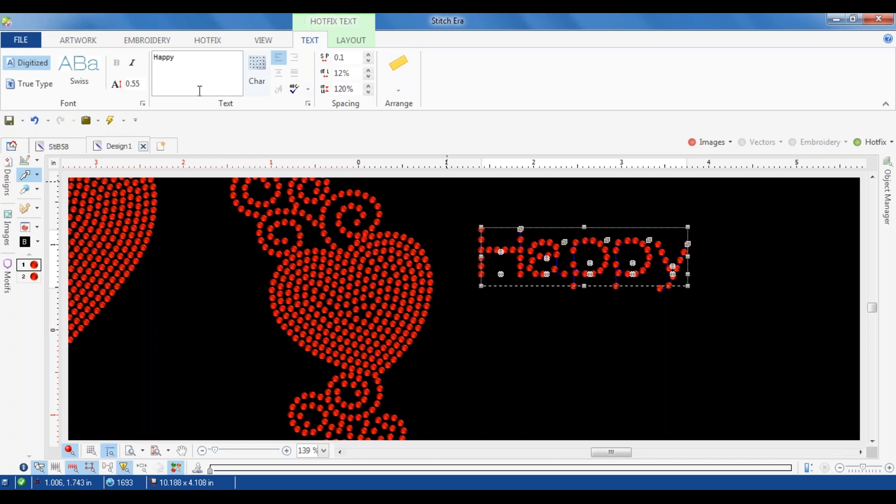
Step: Set the Happy text's letter height to 0.6 in and stretch the word slightly downward
click(132, 84)
text(0)
key(Return)
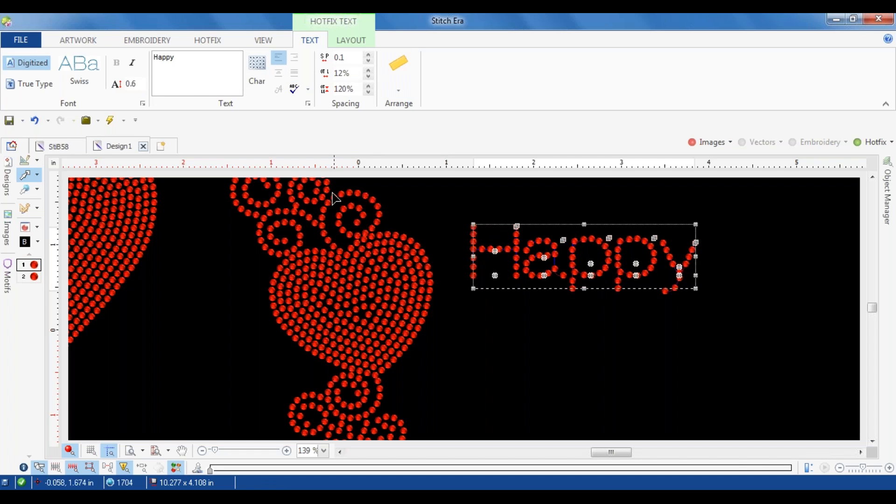
drag(586, 289, 585, 296)
click(798, 269)
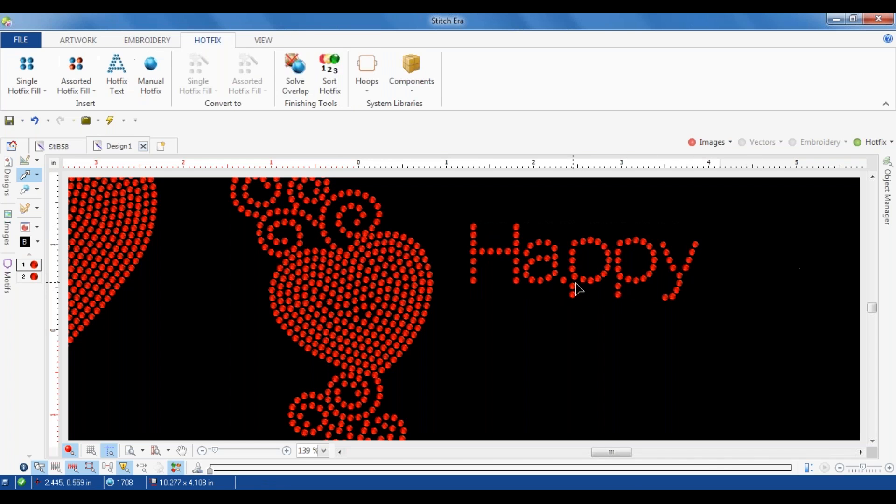
Step: Open the Happy text's paths for node editing and adjust the end node of the a's tail
scroll(592, 296, up, 3)
double_click(517, 263)
mouse_move(515, 257)
mouse_down()
mouse_move(518, 264)
mouse_move(494, 259)
mouse_move(516, 259)
mouse_up()
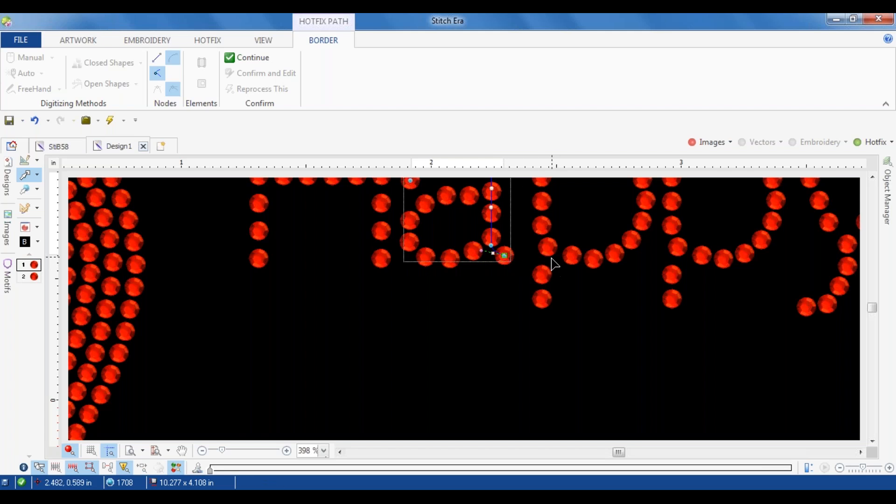
Step: Move the lower and upper end nodes of the first p's bowl inward, off its stem, to space the beads evenly
click(550, 235)
drag(543, 225, 563, 252)
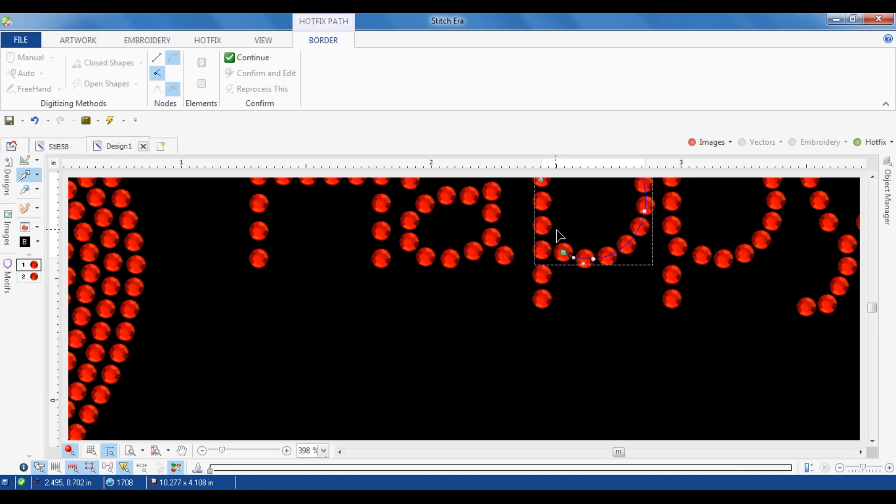
scroll(550, 295, up, 4)
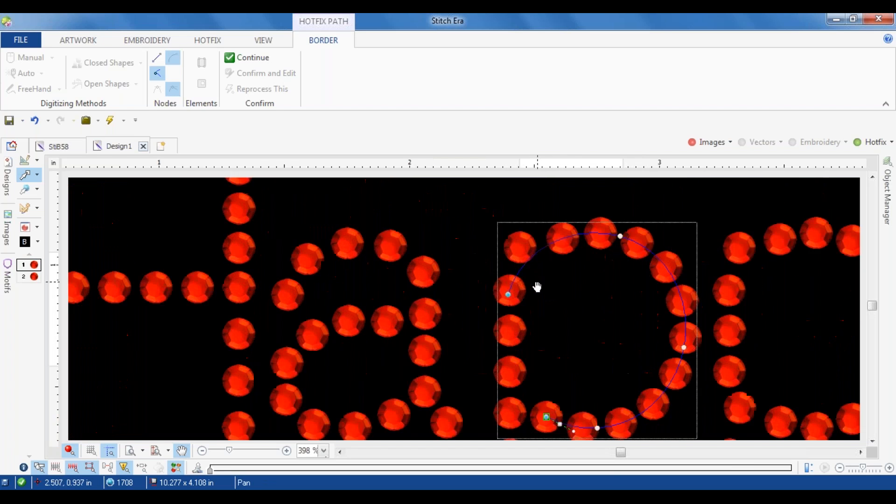
scroll(538, 287, up, 4)
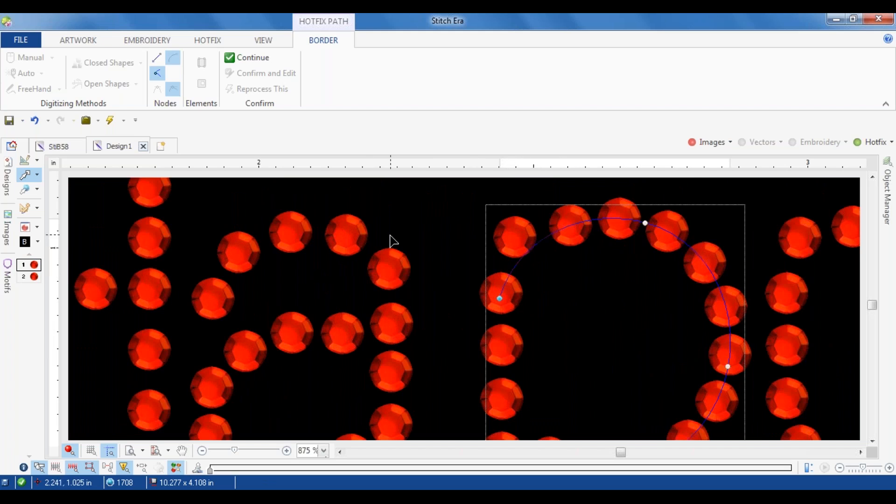
click(501, 343)
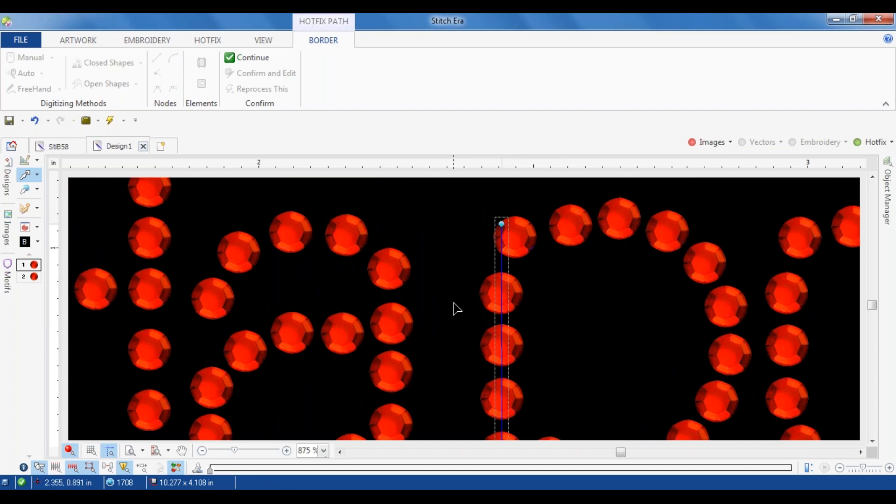
scroll(456, 299, down, 4)
click(512, 281)
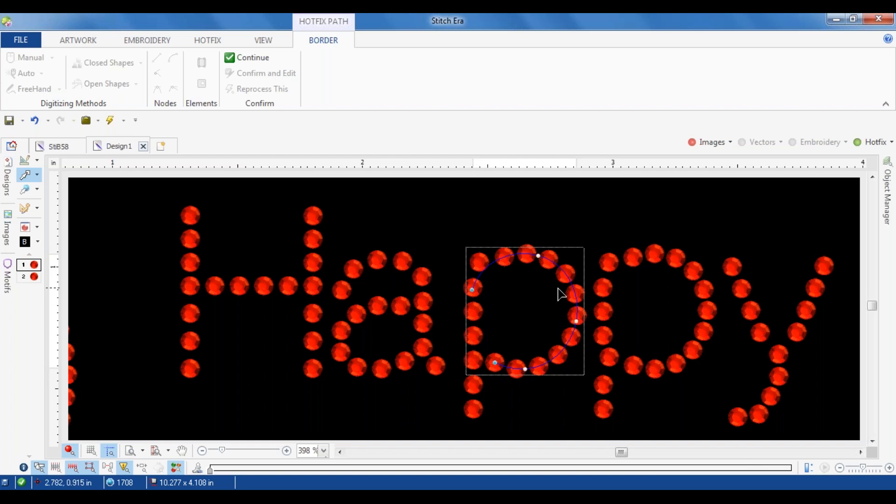
scroll(473, 289, up, 3)
drag(469, 291, 526, 227)
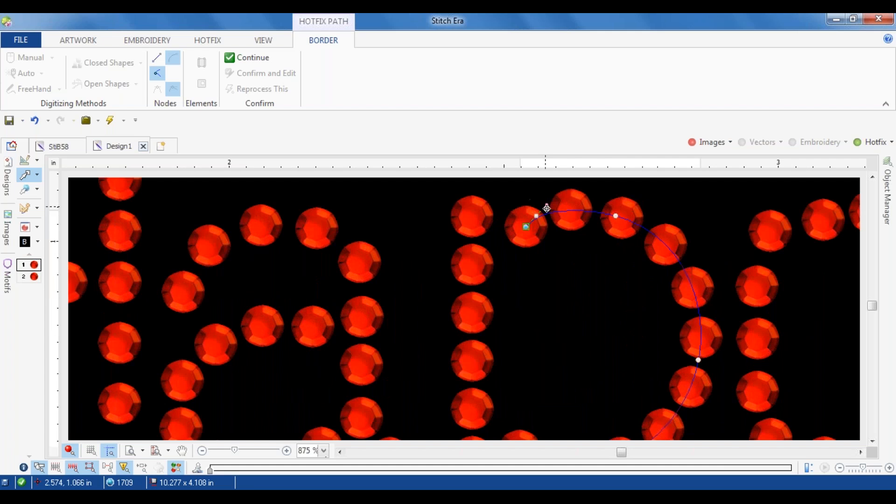
scroll(506, 290, down, 4)
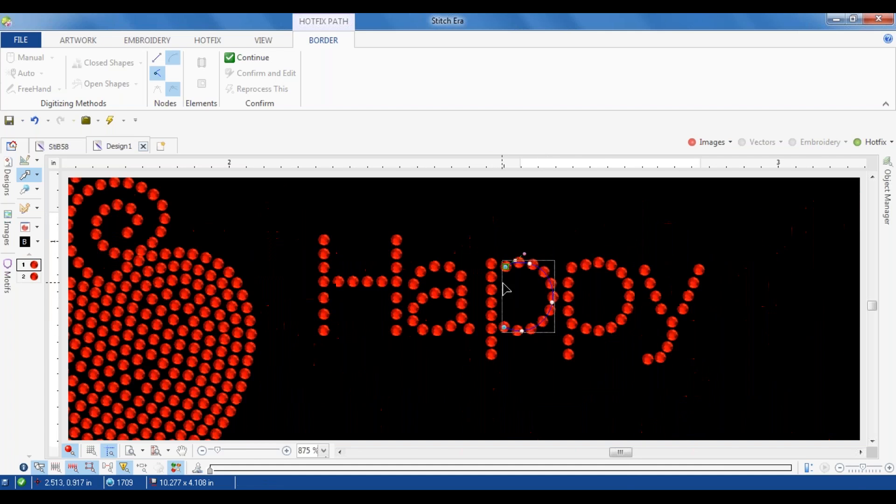
Step: Split the Happy hotfix text into separate objects and delete the second p
click(601, 276)
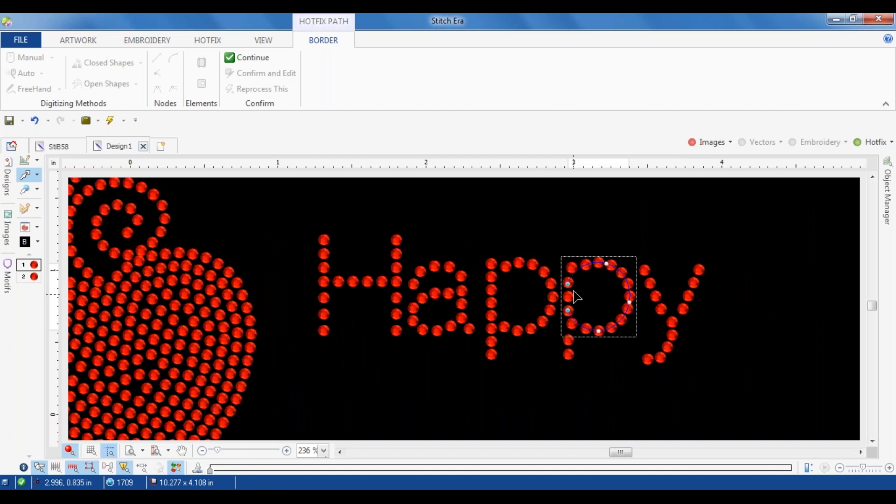
drag(557, 229, 642, 418)
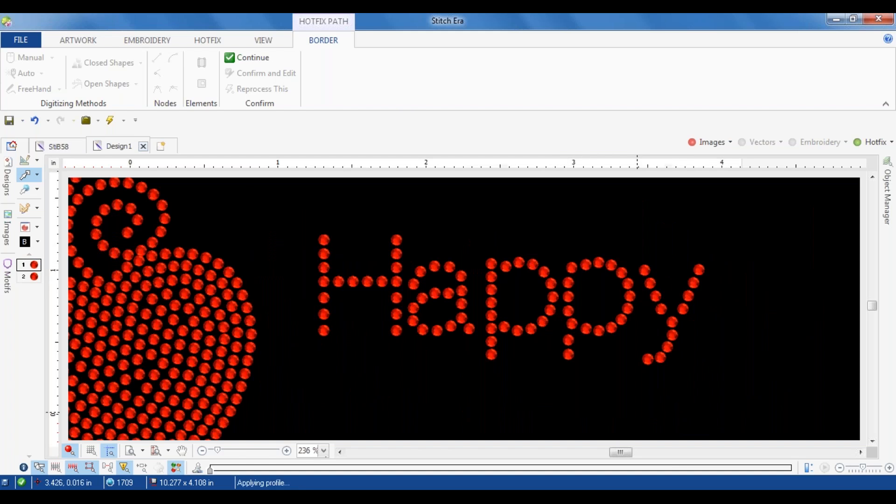
right_click(582, 326)
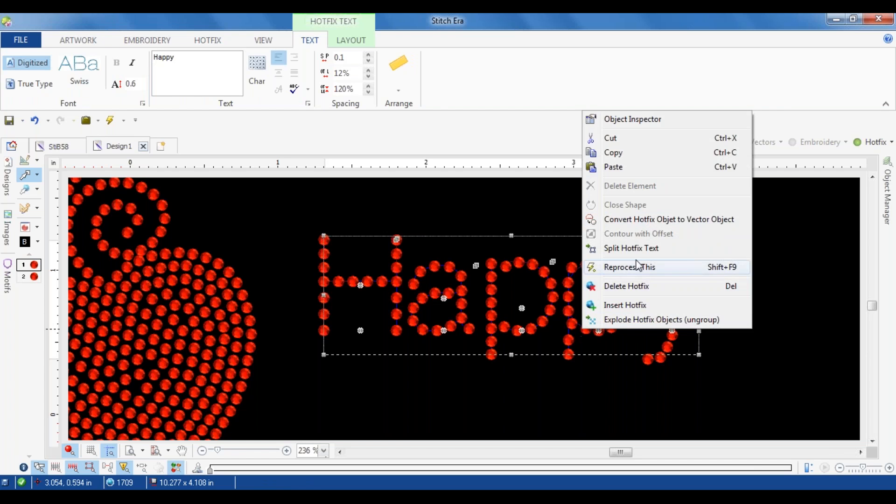
click(625, 247)
drag(566, 254, 638, 402)
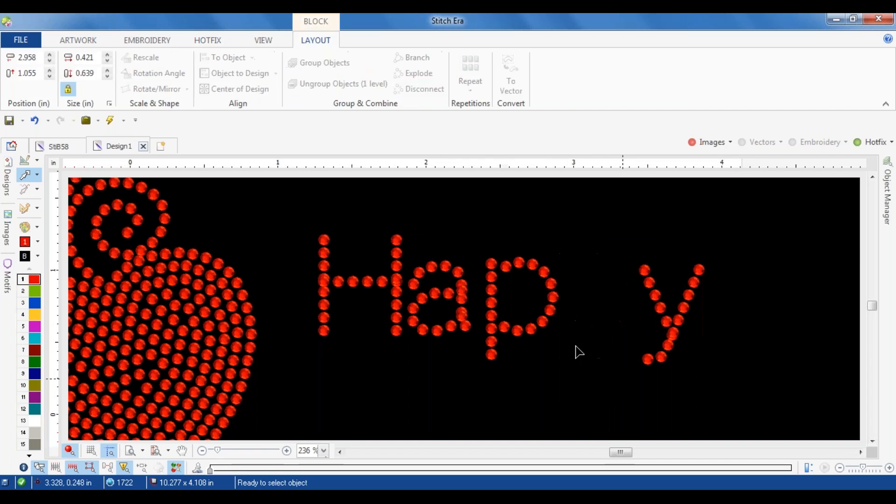
click(579, 352)
Step: Copy the corrected first p and place the duplicate in the gap between it and the y
drag(476, 245, 576, 384)
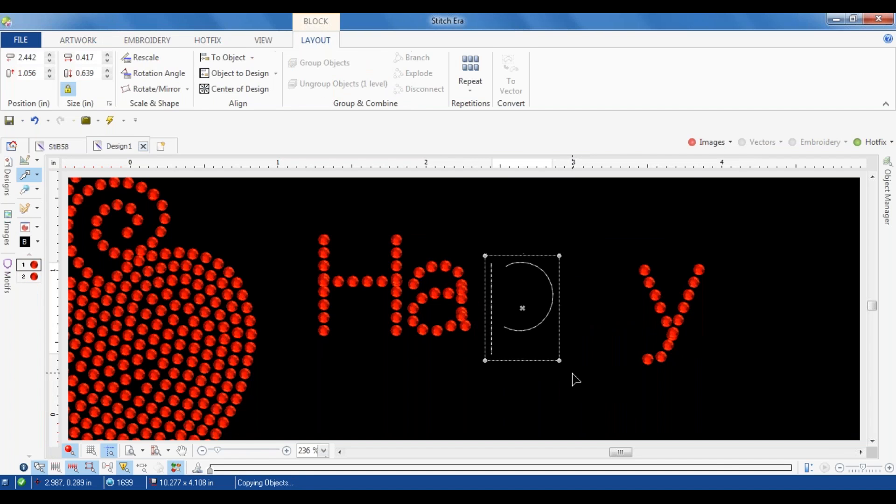
key(ctrl+v)
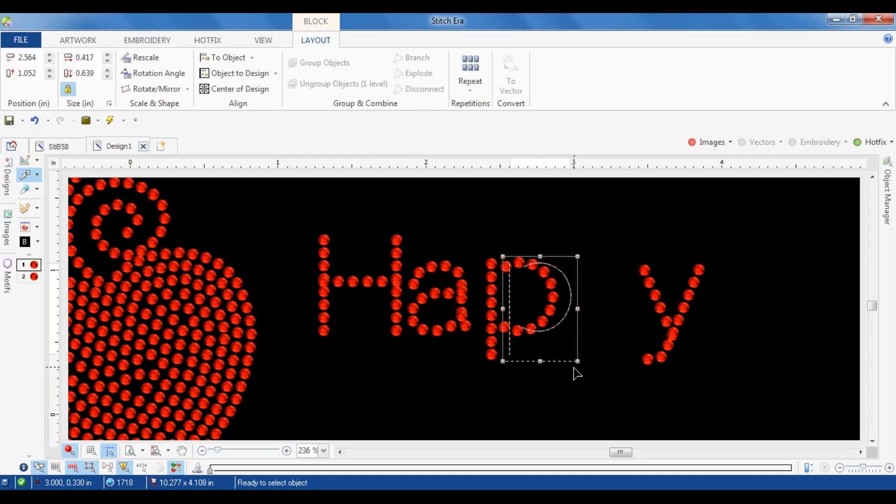
key(Up)
key(Right)
key(Right)
key(Right)
key(Right)
key(Right)
key(Right)
key(Right)
key(Right)
key(Right)
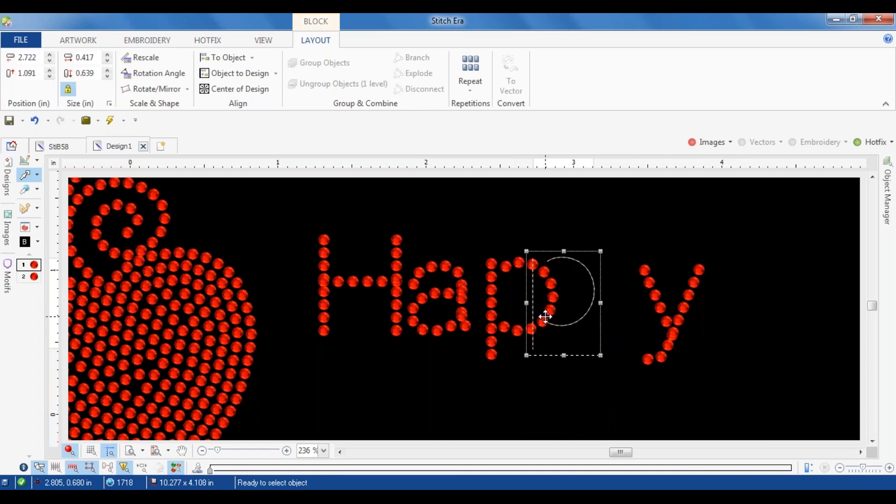
drag(579, 290, 581, 295)
click(567, 204)
Step: Move the lower end node of the y's short arm up off the long stroke to clear the overlapping beads
scroll(695, 362, up, 3)
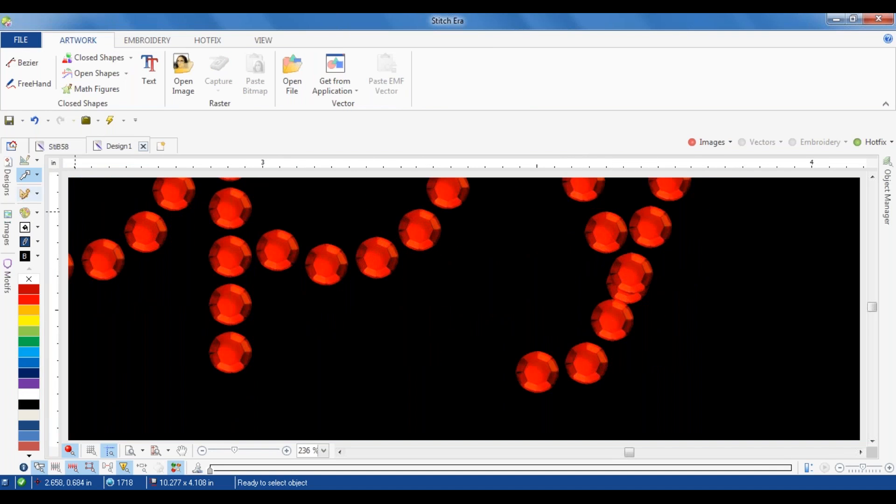
click(594, 324)
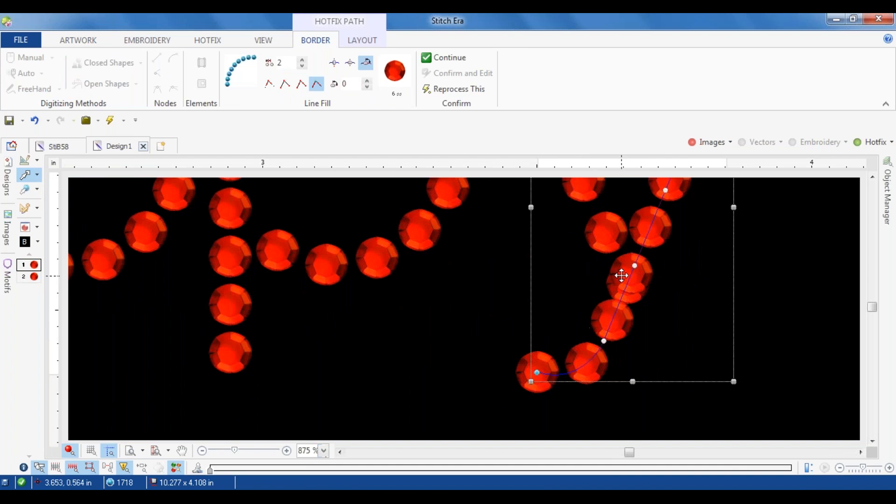
click(606, 238)
drag(628, 283, 602, 231)
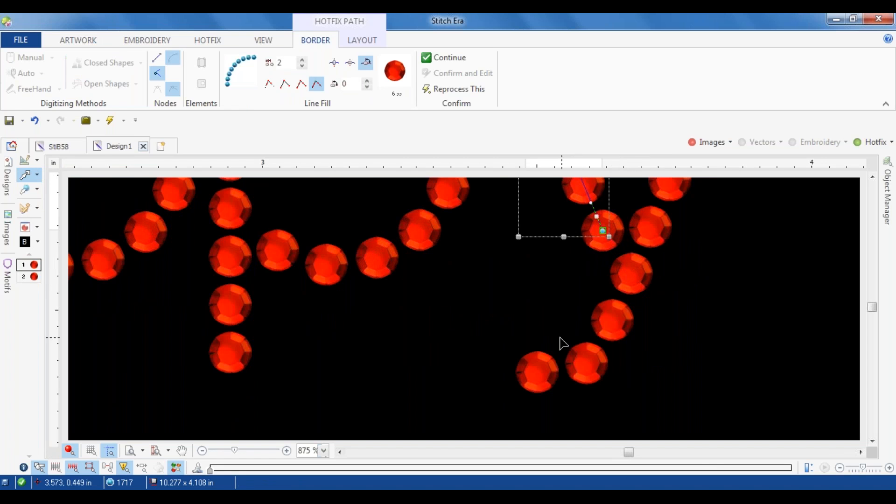
Step: Move the upper and lower end nodes of the a's bowl inward, off its stem, to remove overlapping beads
scroll(534, 341, down, 5)
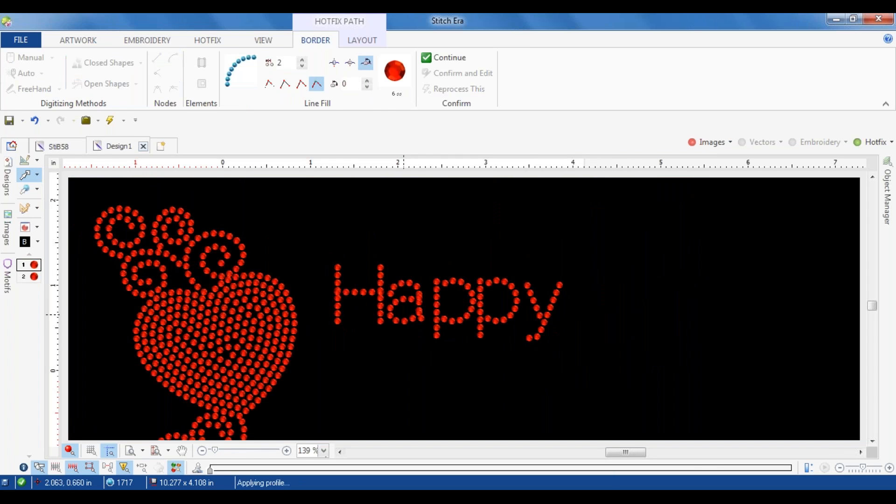
scroll(410, 310, up, 5)
click(423, 285)
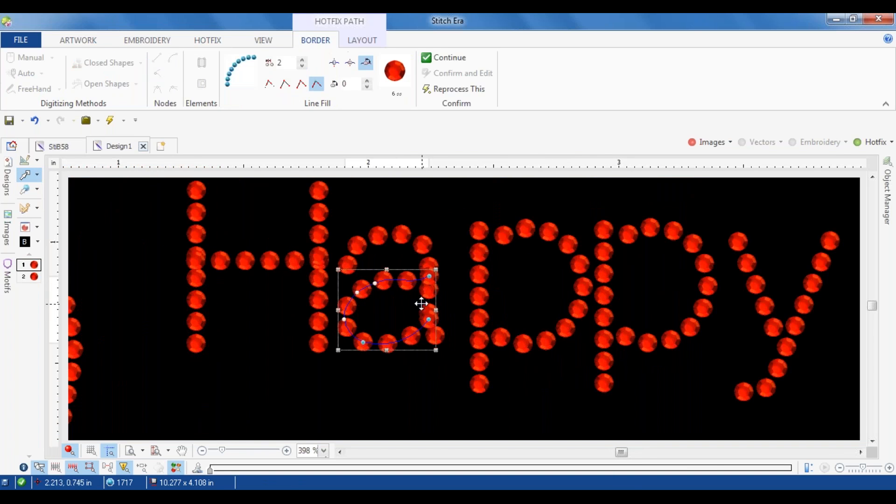
scroll(422, 304, up, 2)
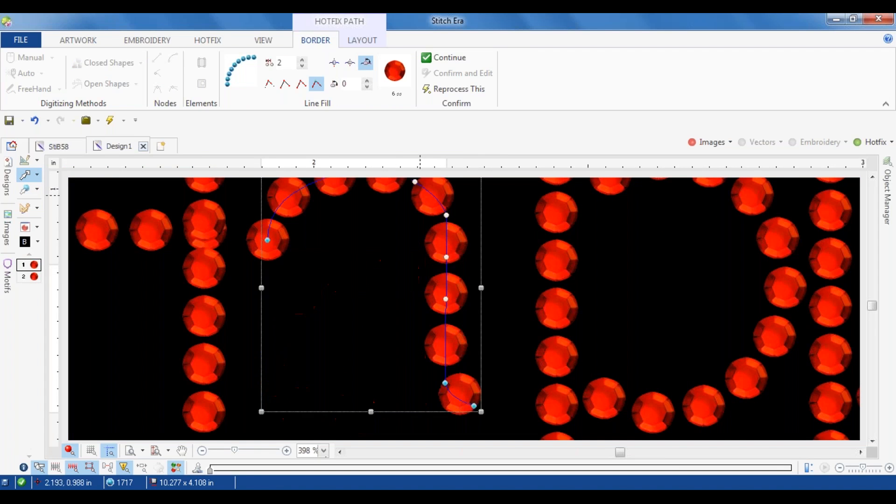
drag(448, 265, 395, 277)
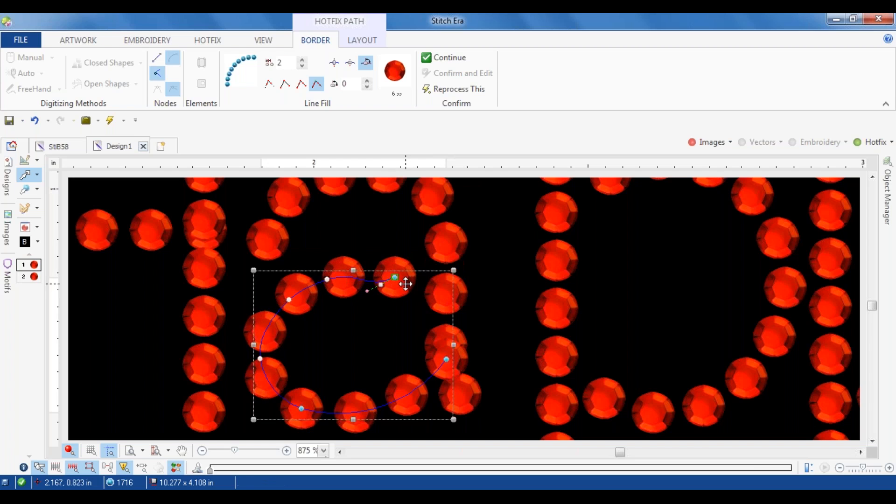
drag(448, 359, 412, 387)
scroll(446, 346, down, 3)
Step: Shorten the H's crossbar by moving its right end node inward, off the right stem
scroll(336, 298, up, 3)
click(219, 303)
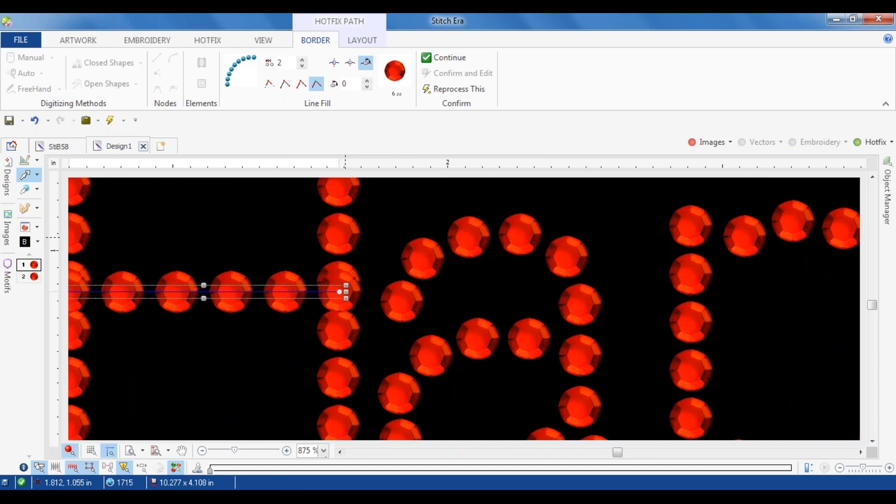
drag(346, 293, 303, 294)
scroll(156, 330, down, 2)
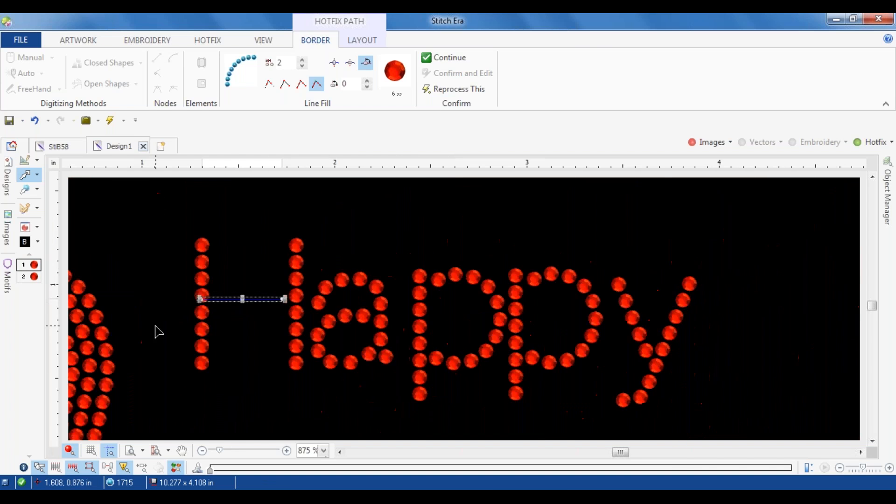
Step: Move the left end node of the H's crossbar off the left stem, regenerate the beads, and fine-tune the right end for even spacing
scroll(194, 308, up, 4)
drag(279, 253, 333, 255)
click(342, 257)
drag(335, 256, 348, 255)
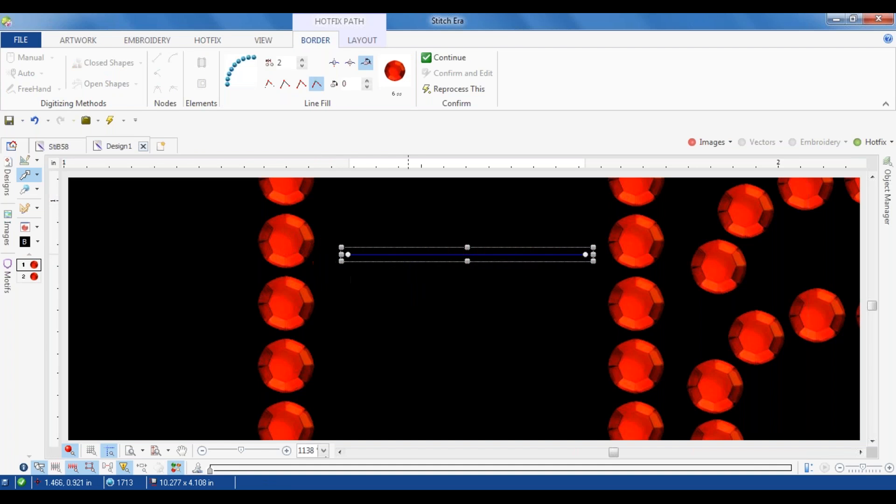
click(143, 290)
click(544, 256)
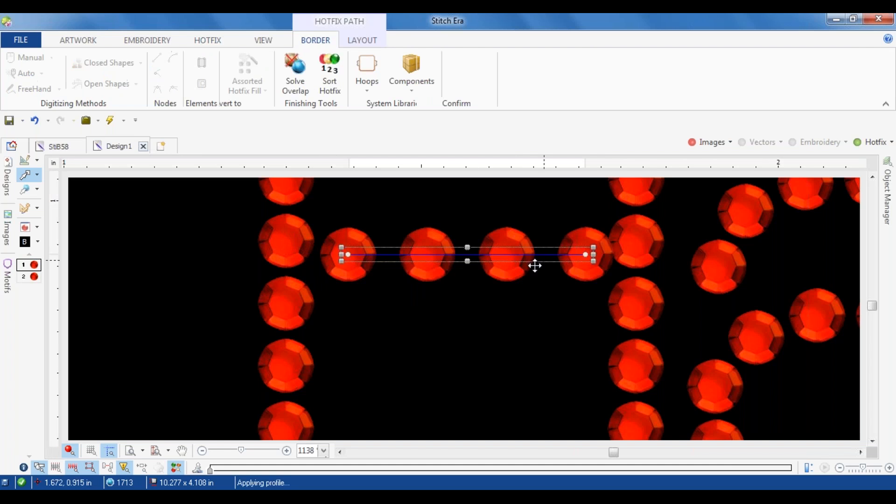
drag(592, 256, 584, 256)
click(228, 295)
scroll(412, 278, down, 5)
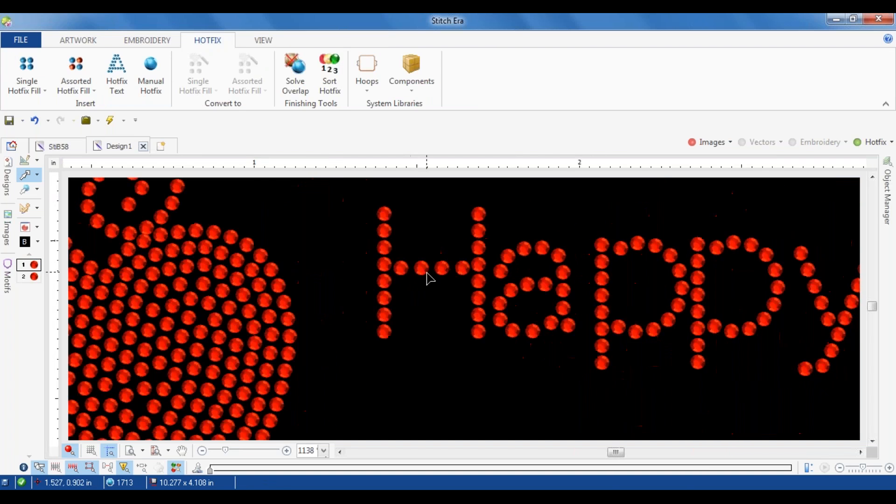
Step: Delete the beaded Valentine design with its Happy lettering, along with the reference image beneath them
scroll(335, 315, down, 3)
drag(236, 241, 516, 408)
key(Delete)
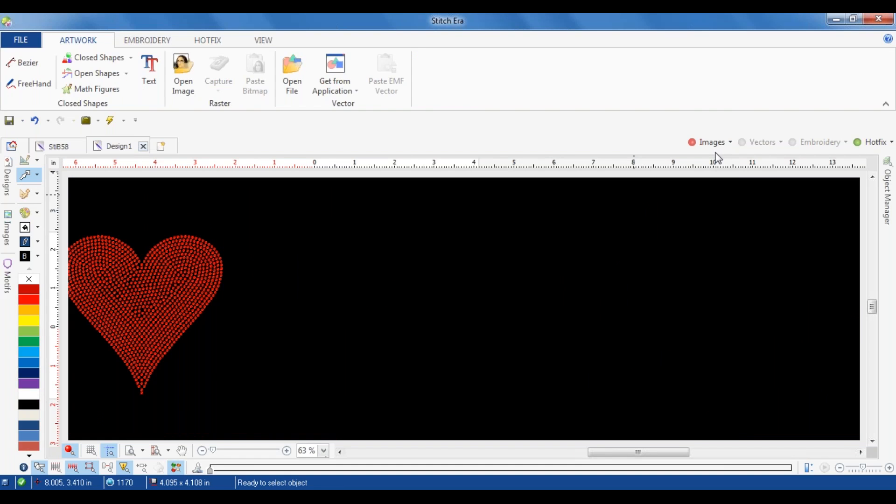
click(707, 143)
click(413, 313)
key(Delete)
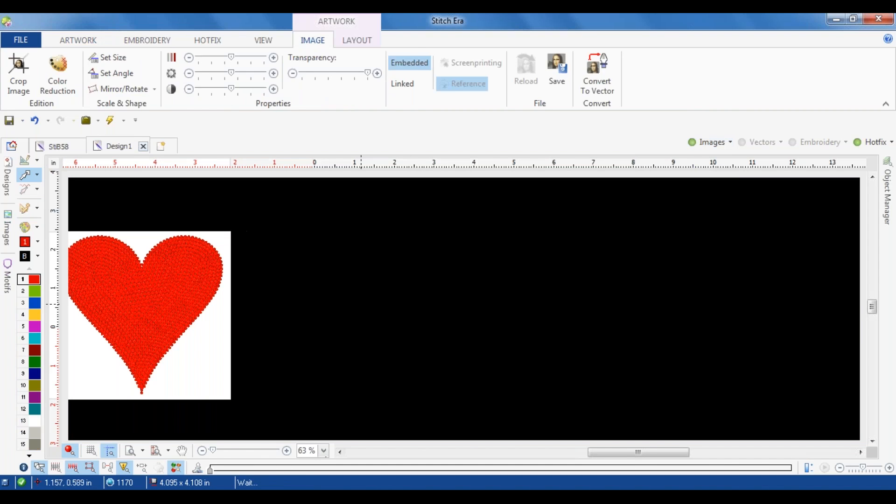
Step: Move the beaded heart to the right, off its reference image, and bring the heart image fully into view beside it
click(724, 142)
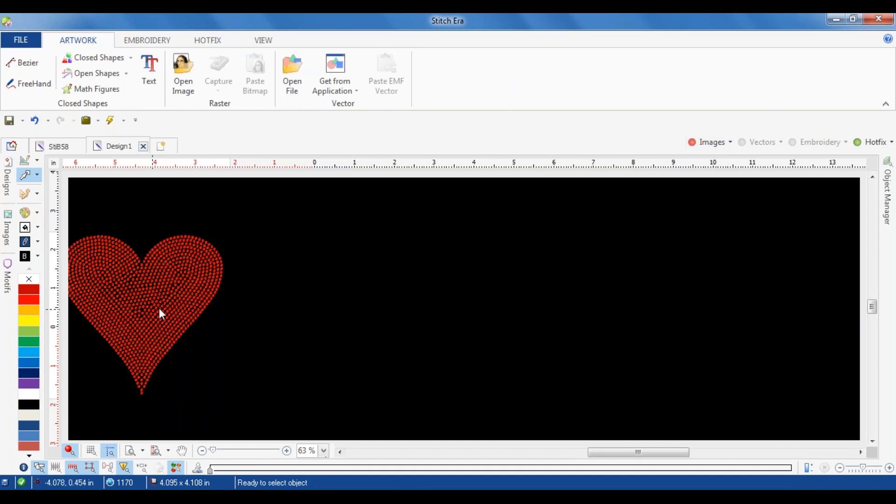
drag(150, 305, 454, 290)
click(597, 263)
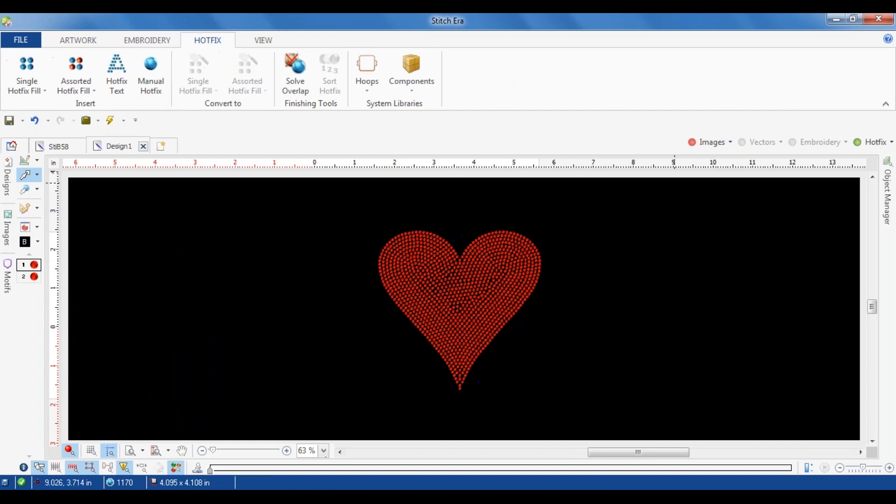
click(168, 296)
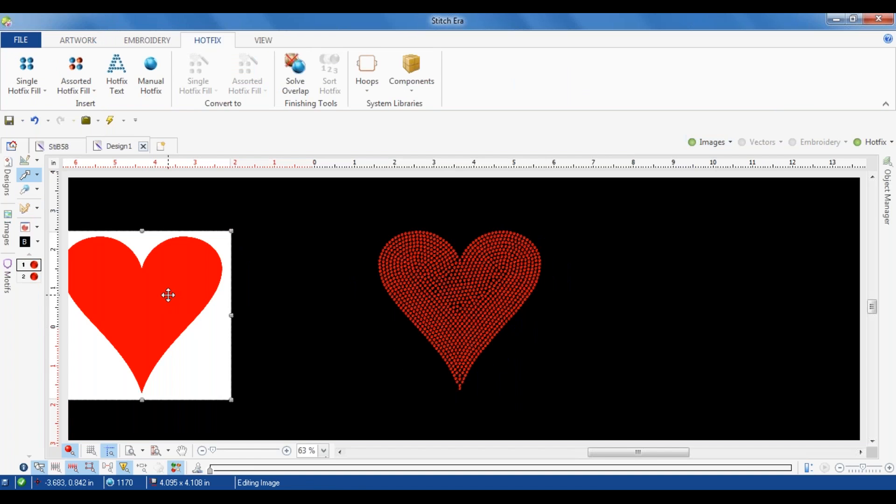
drag(168, 295, 226, 288)
click(628, 228)
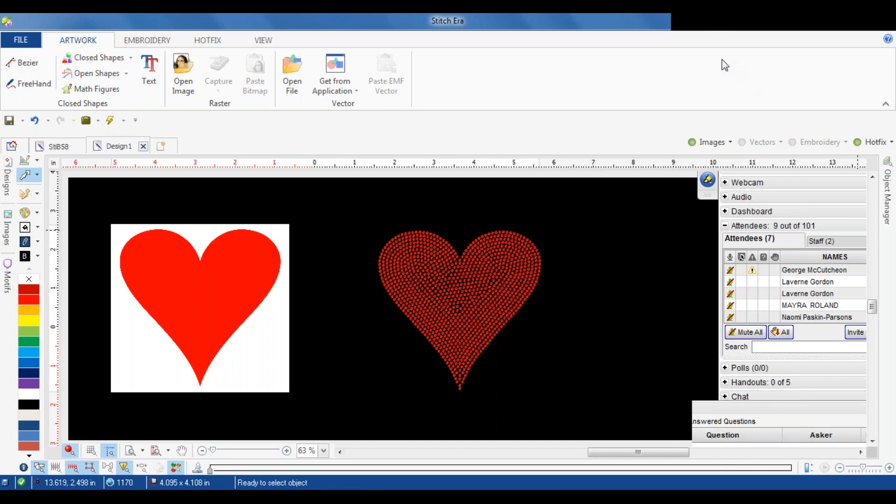
Step: Select the beaded heart and open the Hotfix Catalog with the second palette bead, the 10 ss Siam-Lt., selected
click(200, 297)
click(431, 264)
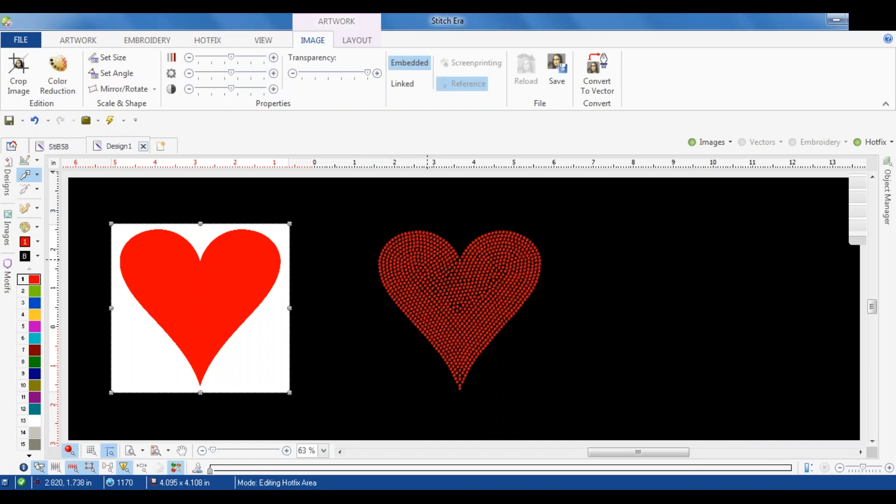
click(198, 45)
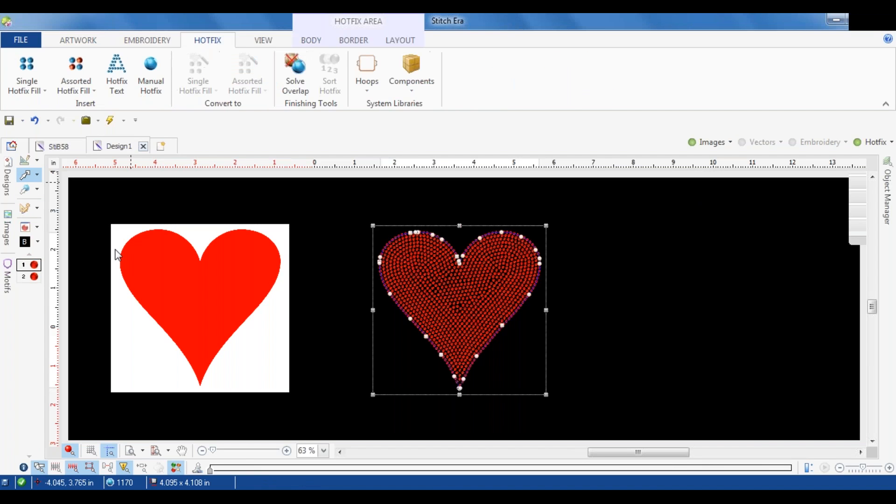
click(25, 227)
click(254, 210)
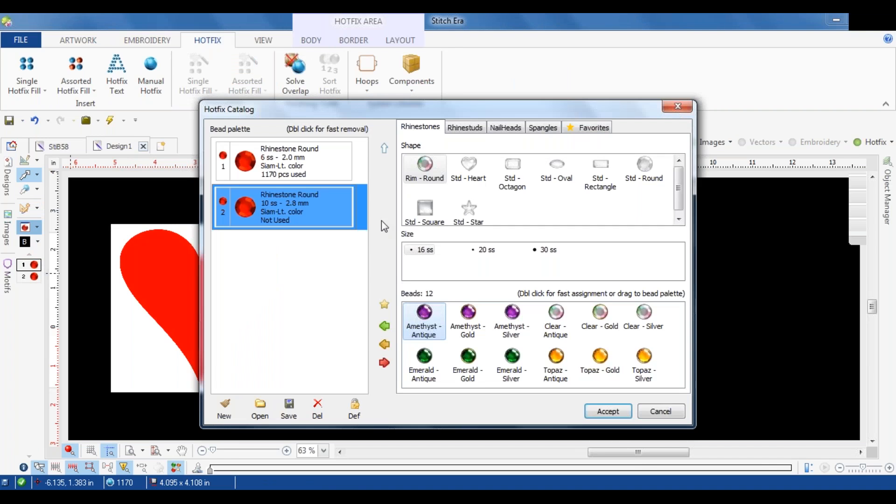
Step: Add a 10 ss Amethyst rhinestone in the Std - Round shape to the bead palette
click(646, 166)
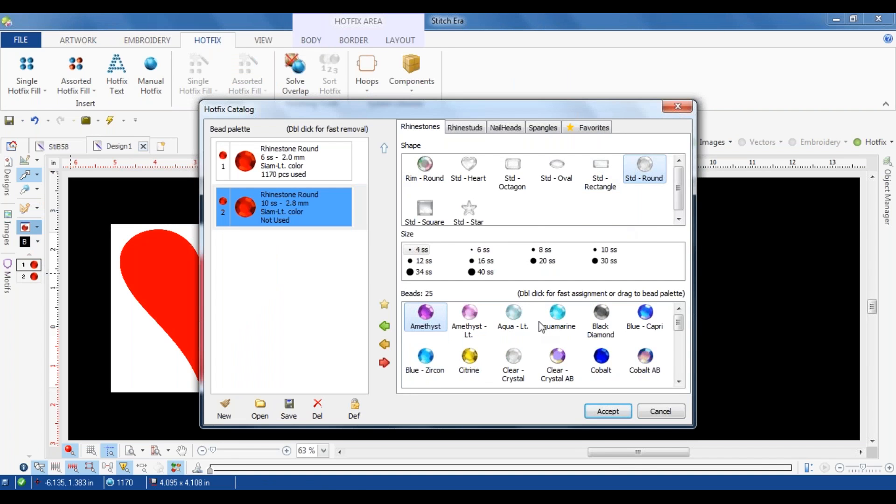
click(519, 354)
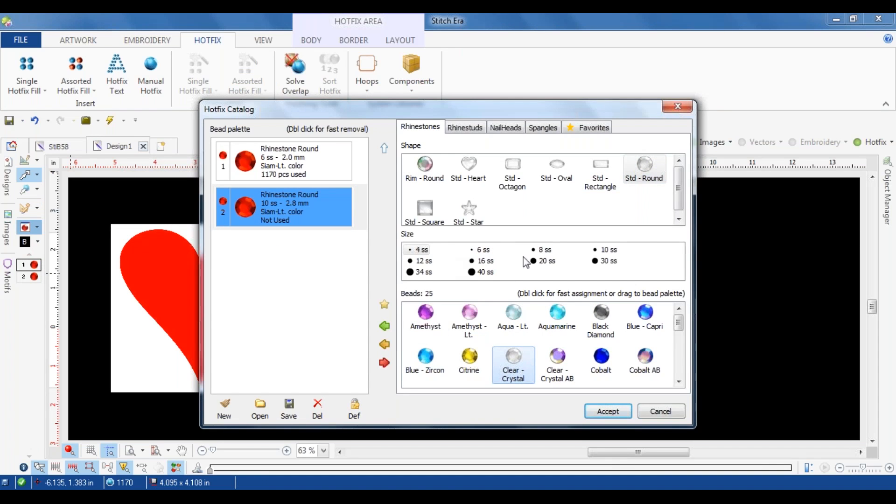
click(607, 250)
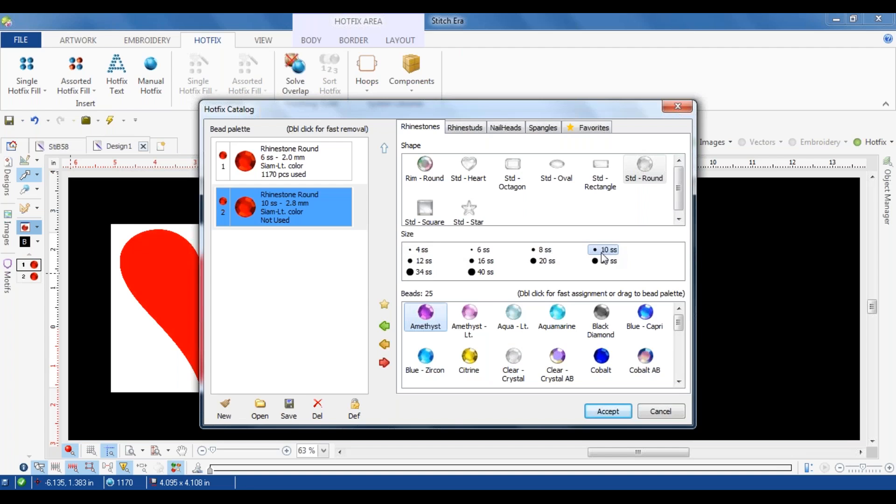
click(385, 328)
Step: Replace the second palette bead with a 10 ss Clear - Crystal round rhinestone
click(288, 217)
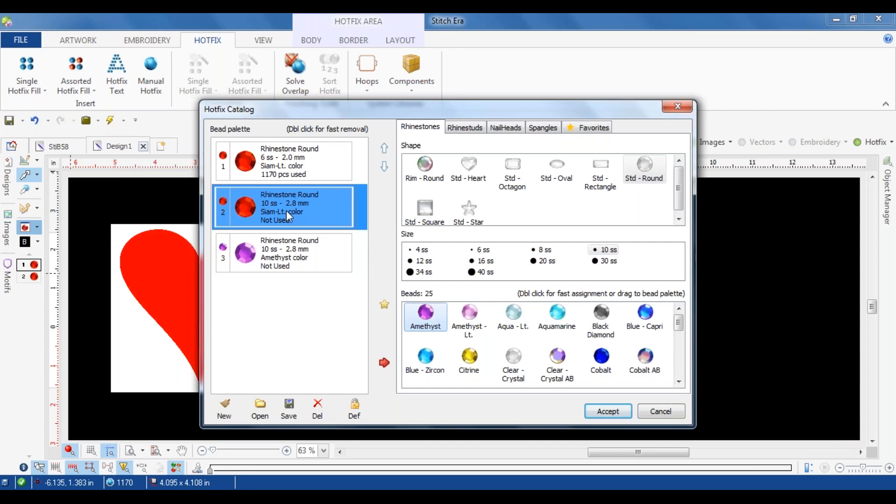
click(514, 360)
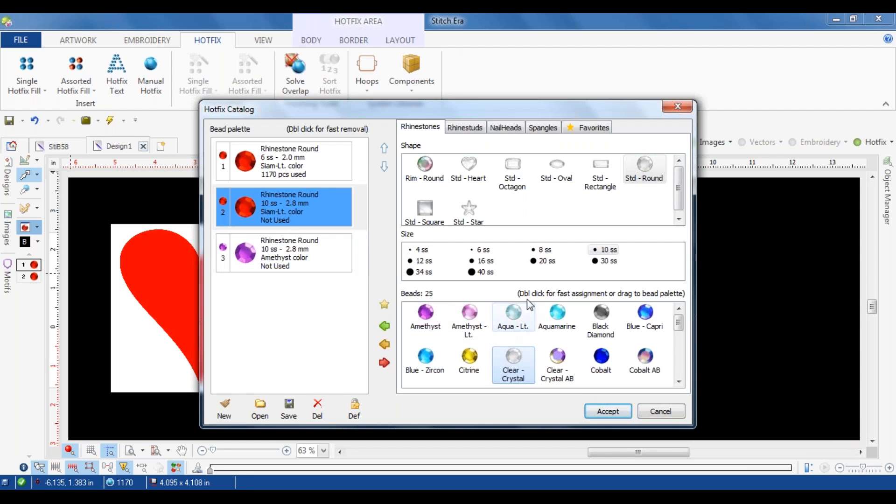
click(385, 344)
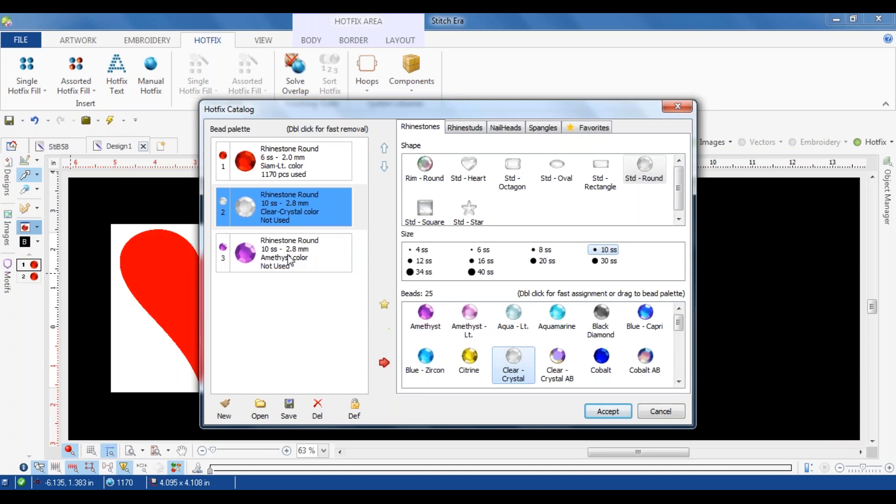
Step: Replace the third palette bead with a 6 ss Clear - Crystal rhinestone and reorder it above the 10 ss crystal
click(279, 258)
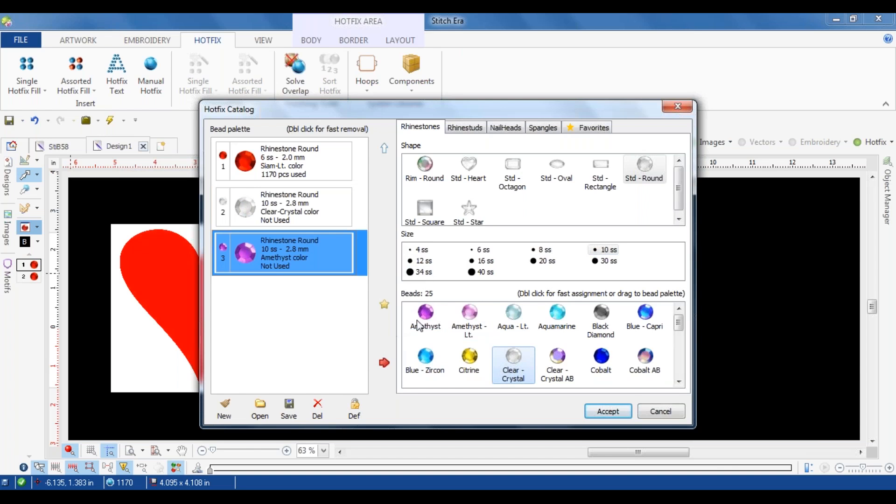
click(481, 250)
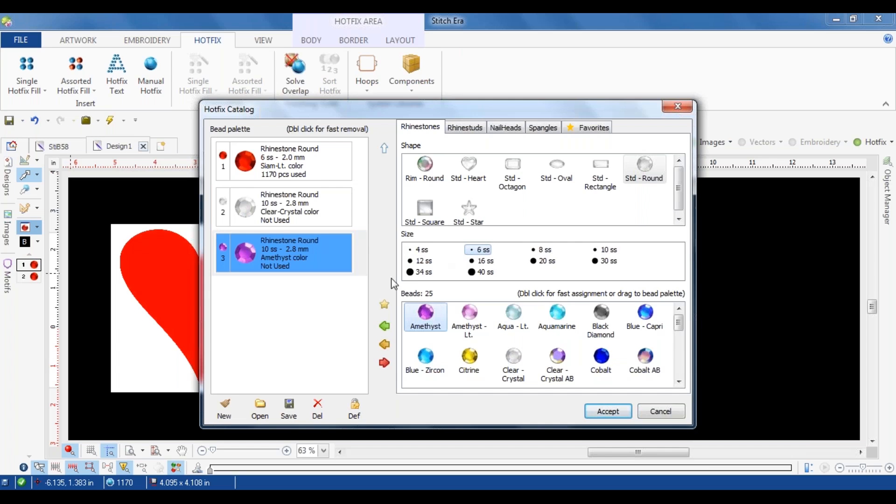
click(514, 359)
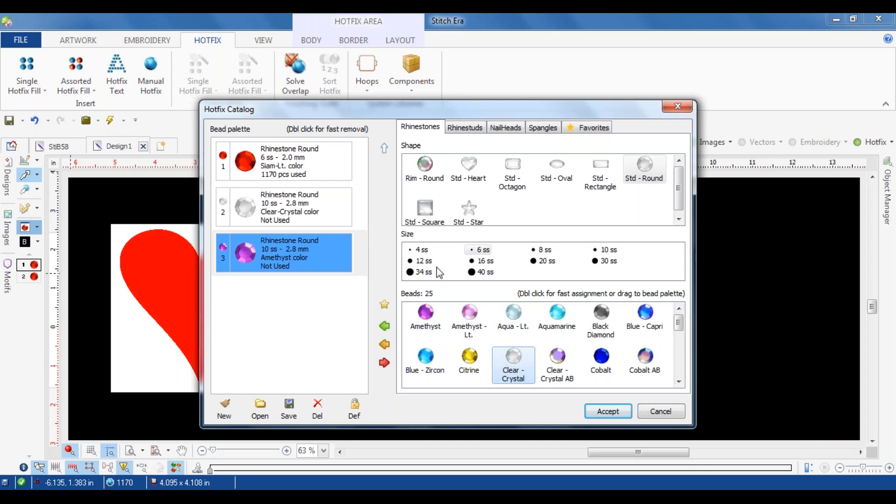
click(385, 344)
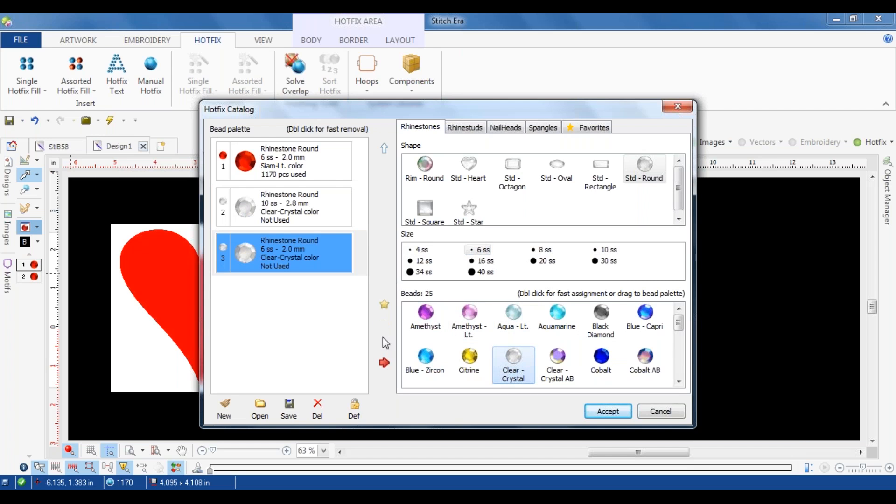
click(278, 264)
click(385, 148)
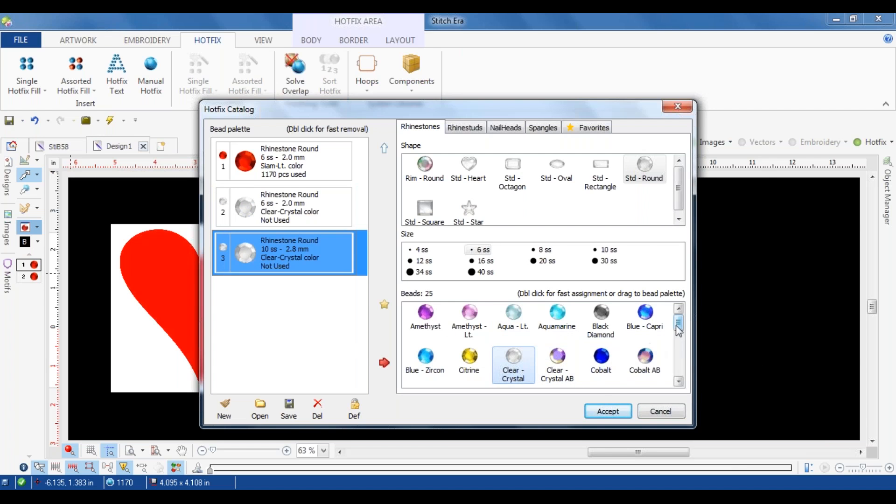
Step: Replace the third palette bead with a 10 ss Amethyst round rhinestone
scroll(679, 330, down, 1)
click(601, 346)
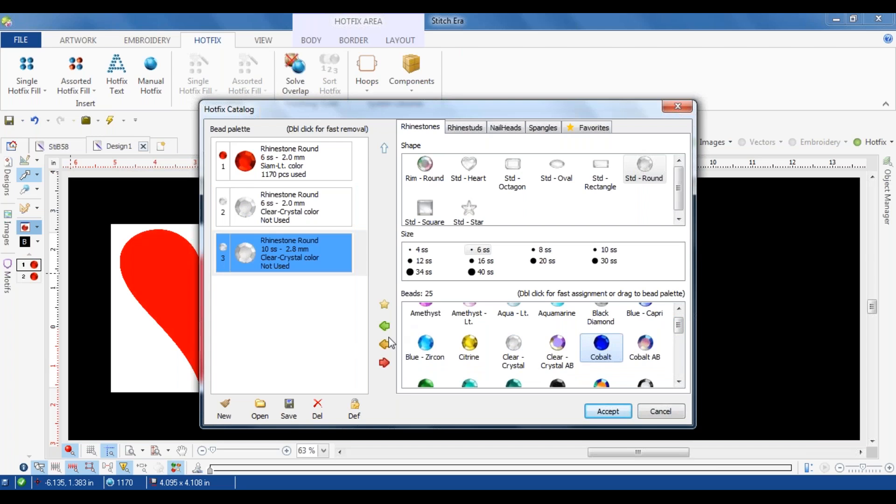
click(603, 250)
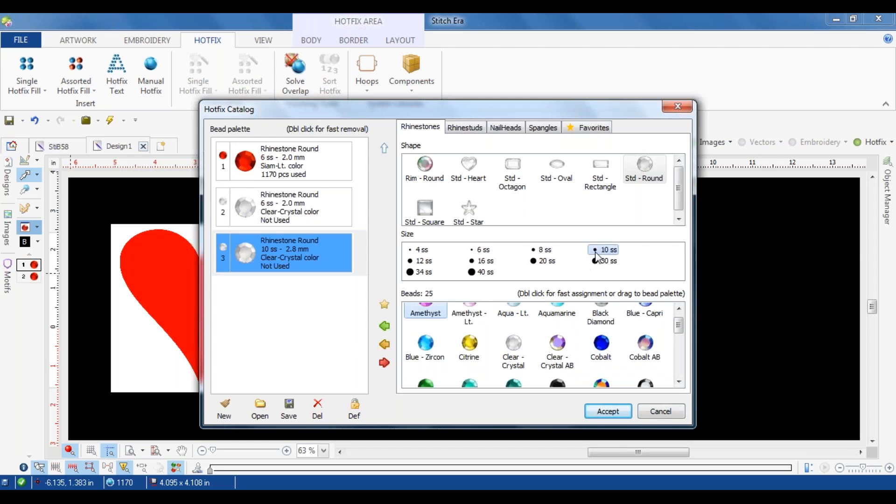
click(387, 346)
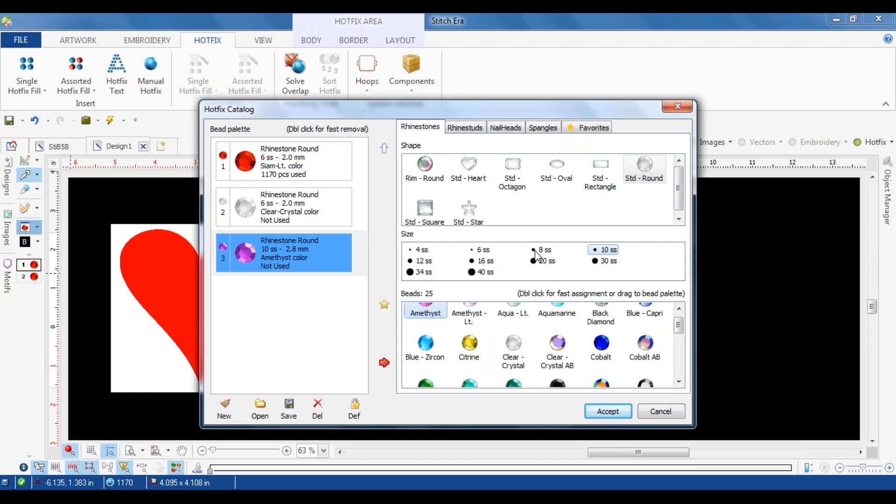
Step: Replace the third palette bead with a 10 ss Cobalt round rhinestone, and close the hotfix catalog without accepting the changes
click(592, 347)
click(384, 345)
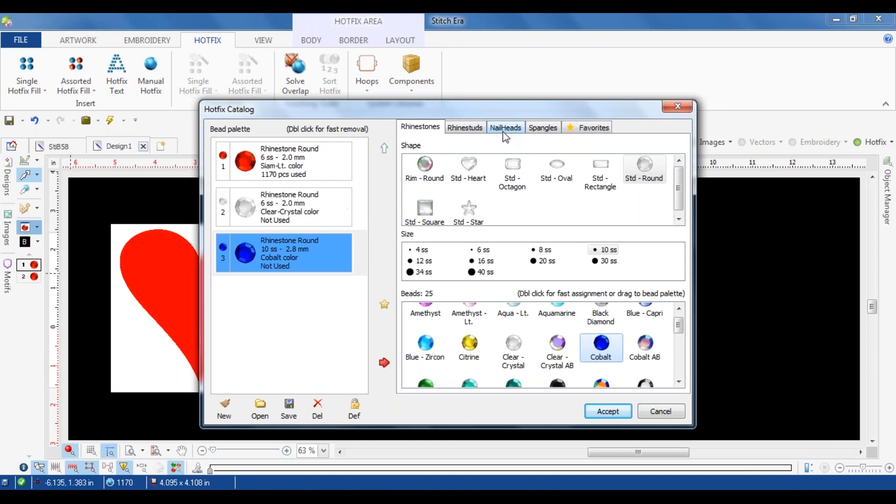
click(675, 107)
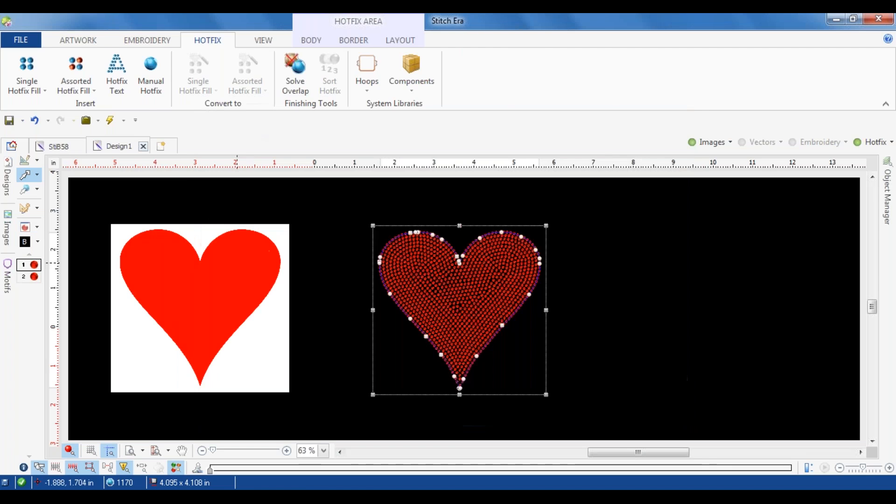
Step: Move the heart image slightly closer to the beaded heart and convert it to a vector after filtering its colors
click(234, 287)
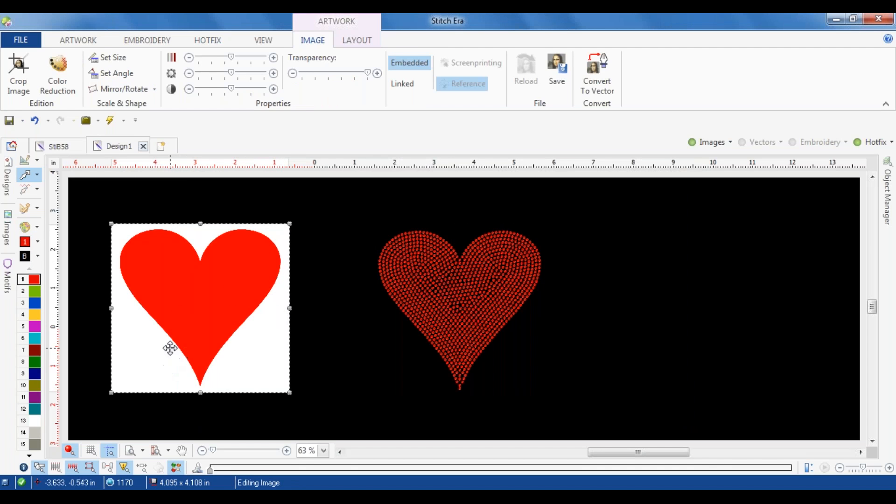
drag(181, 297, 205, 293)
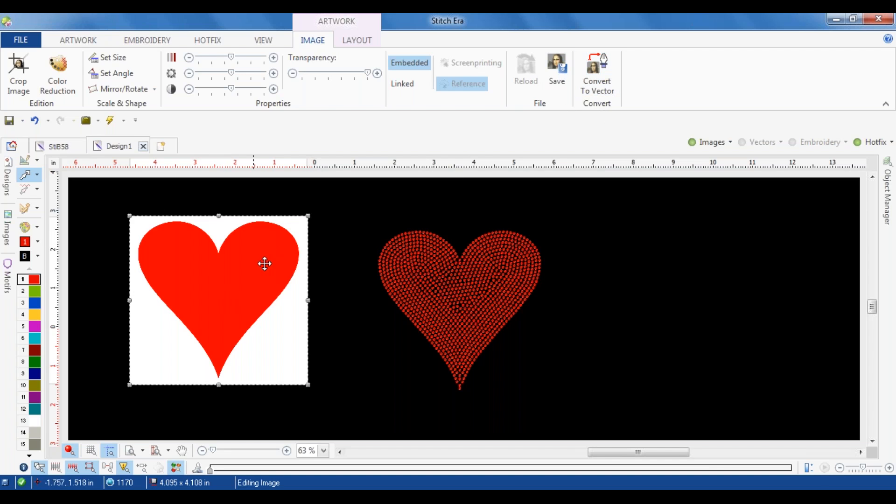
click(605, 75)
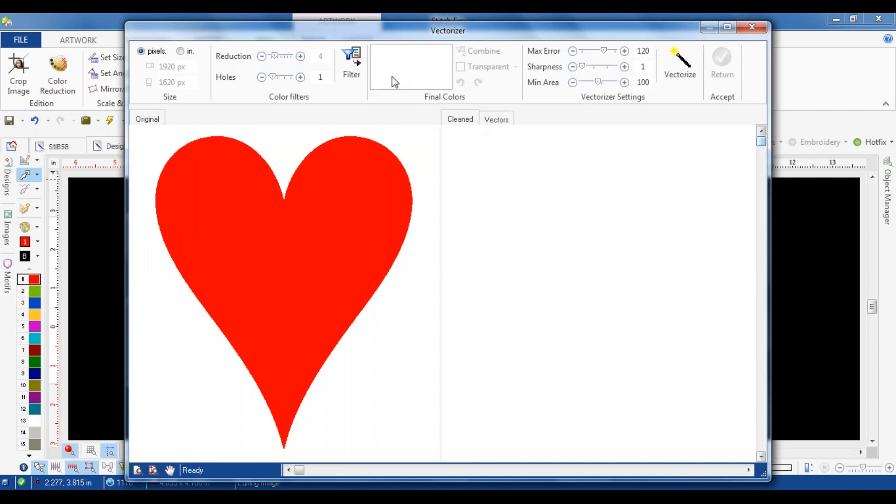
click(353, 67)
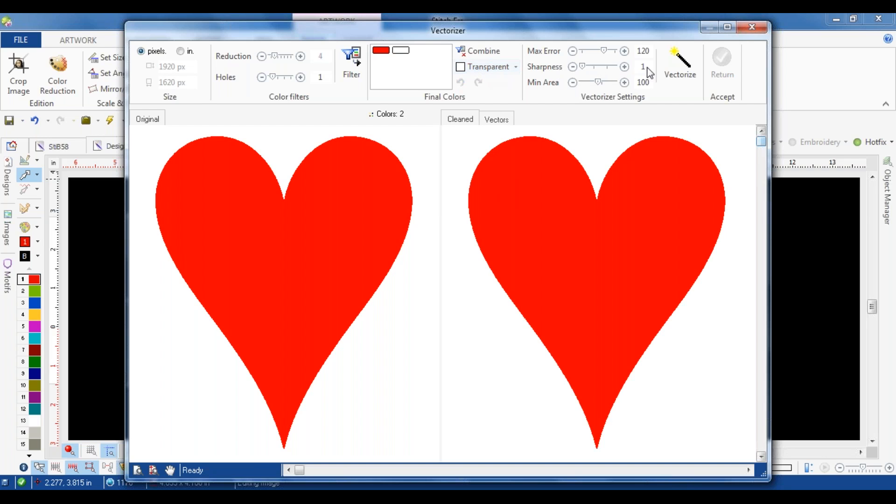
click(684, 69)
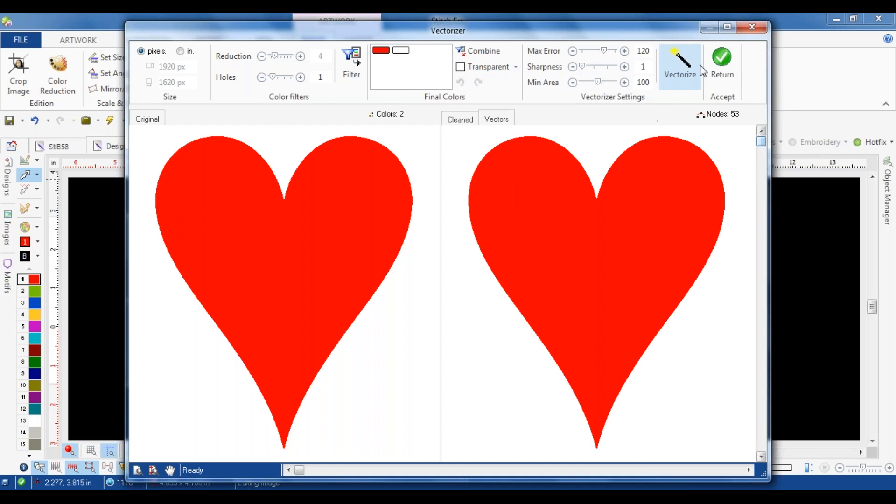
click(717, 64)
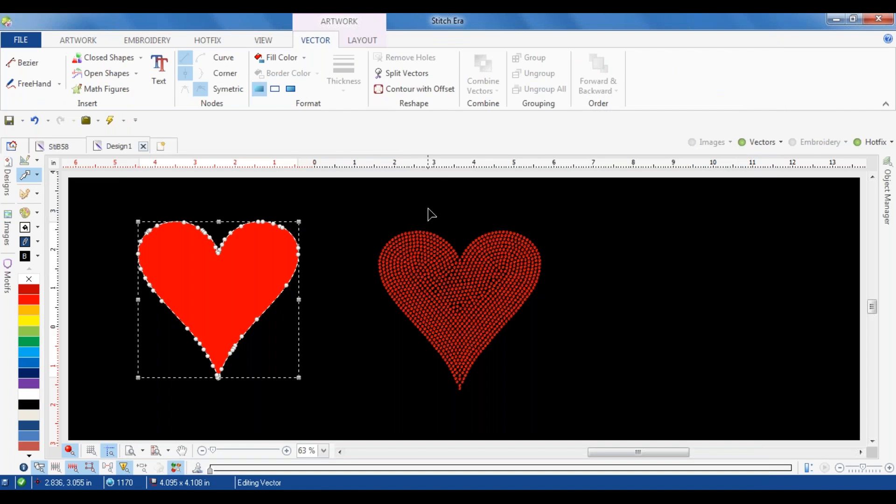
click(419, 239)
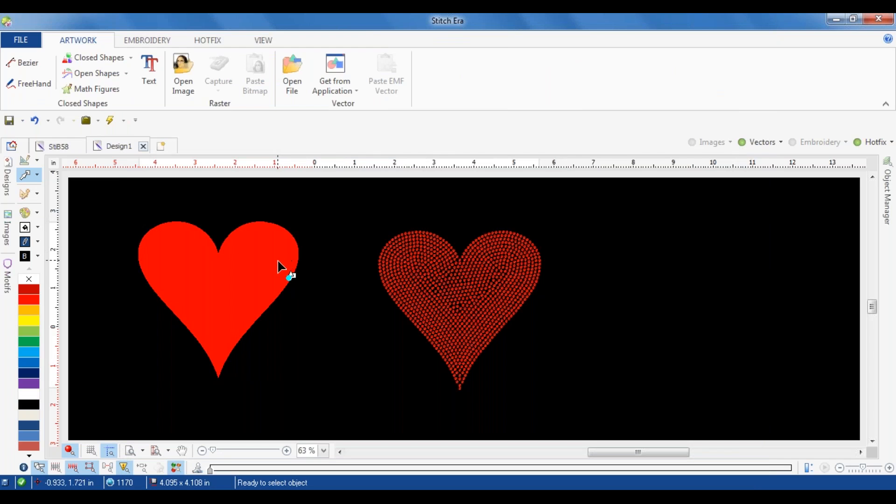
Step: Format the heart vector as border only and set its line to the thickest preset
click(291, 278)
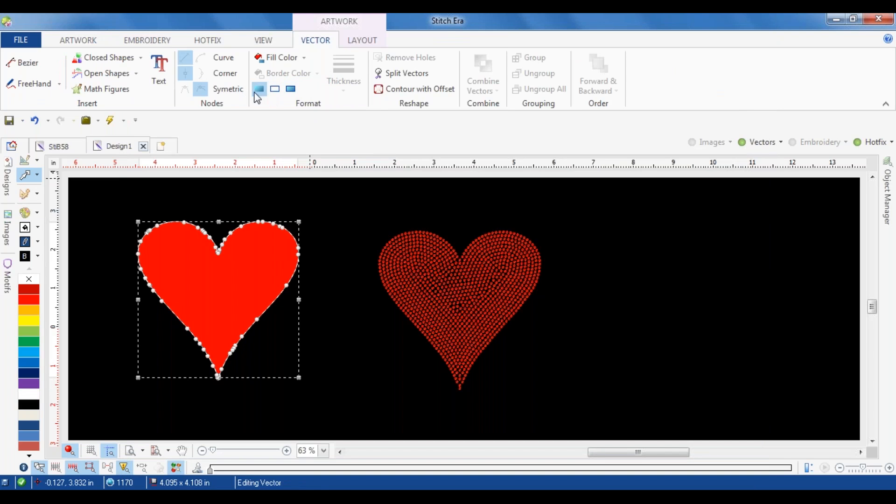
click(279, 90)
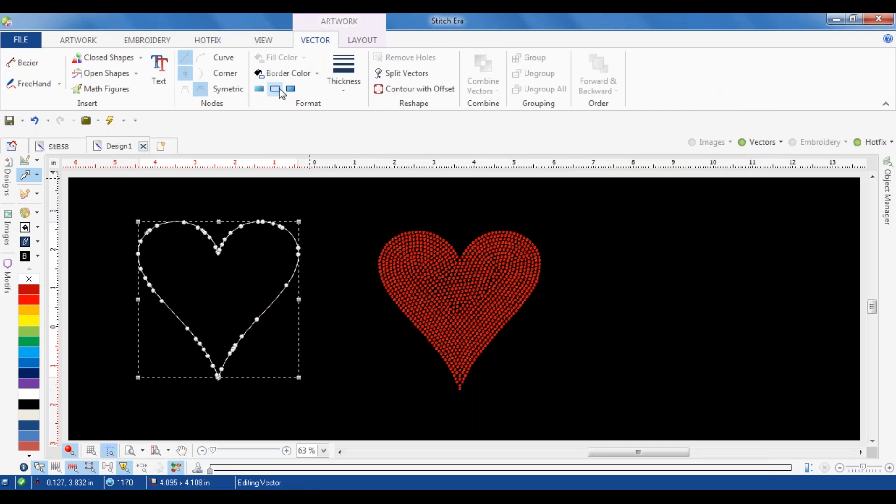
click(351, 68)
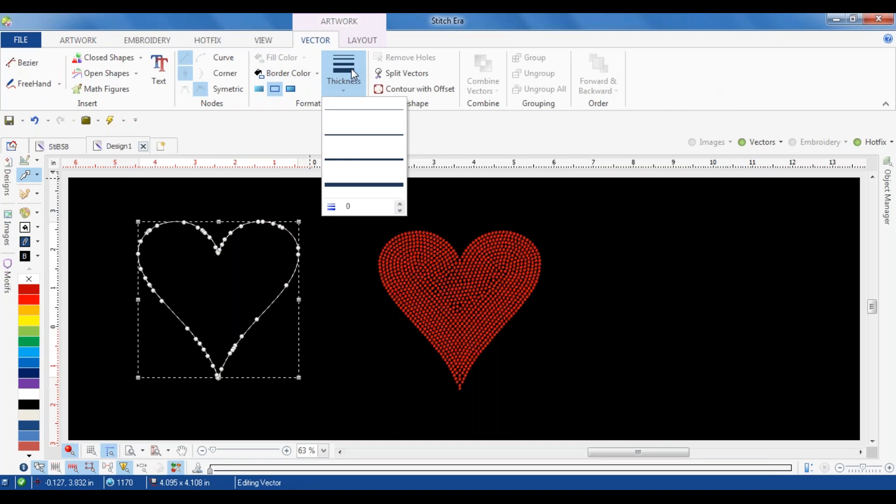
click(366, 159)
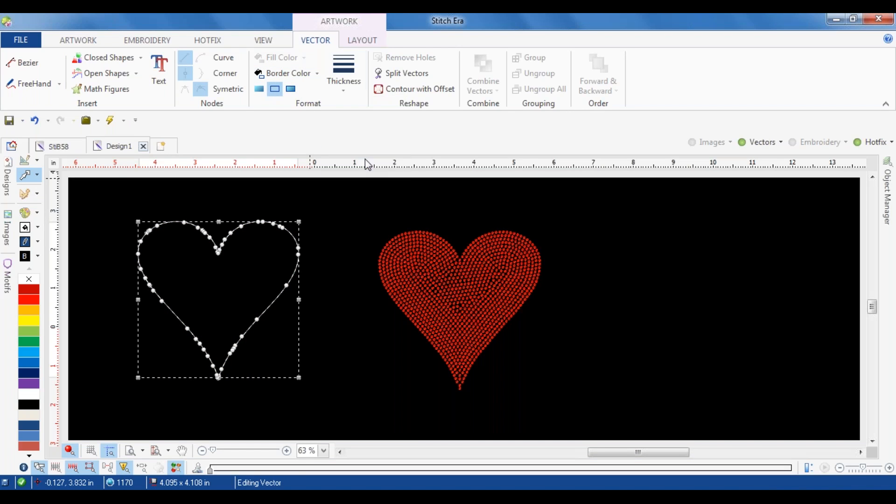
click(359, 92)
click(363, 186)
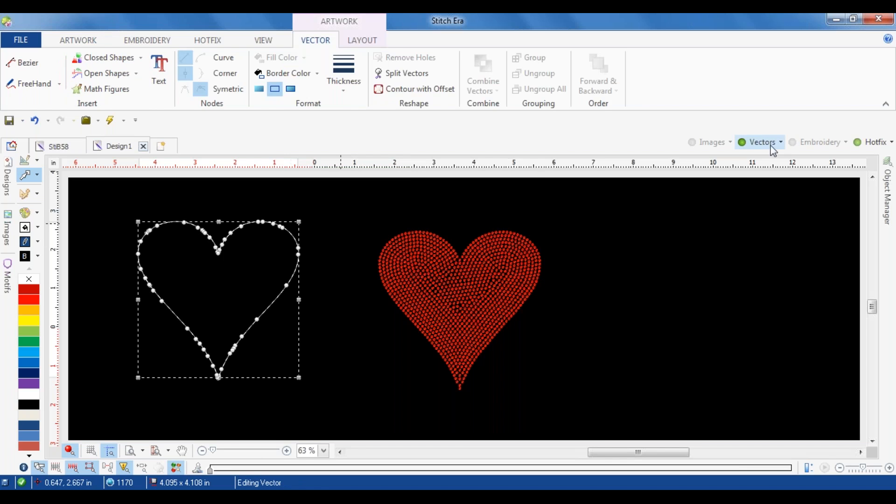
Step: Format the heart vector with both fill and border, and set the border color to white
click(291, 89)
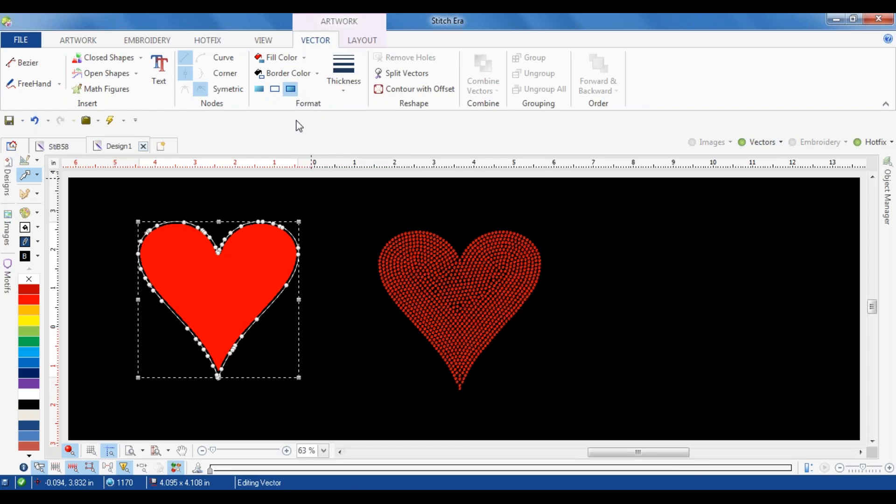
click(290, 77)
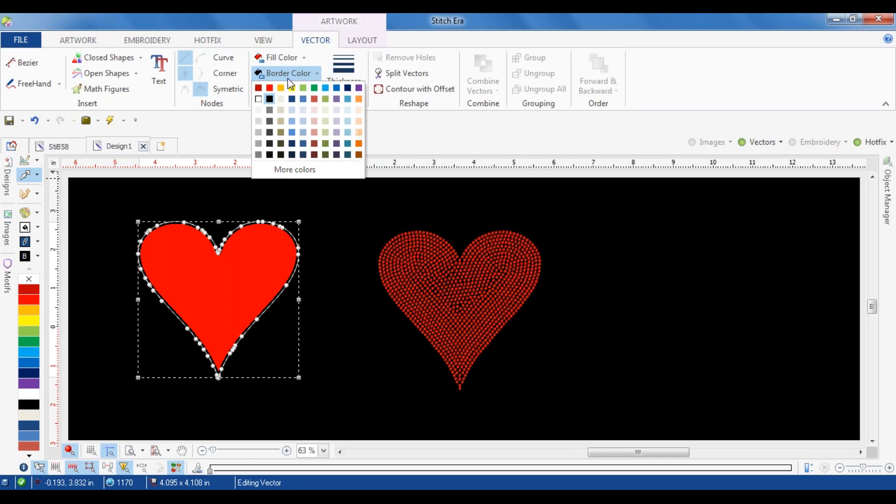
click(262, 99)
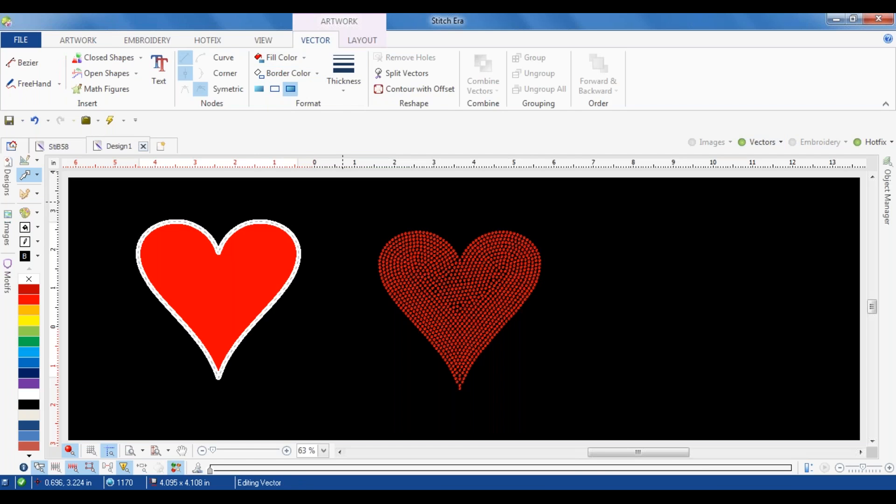
click(343, 202)
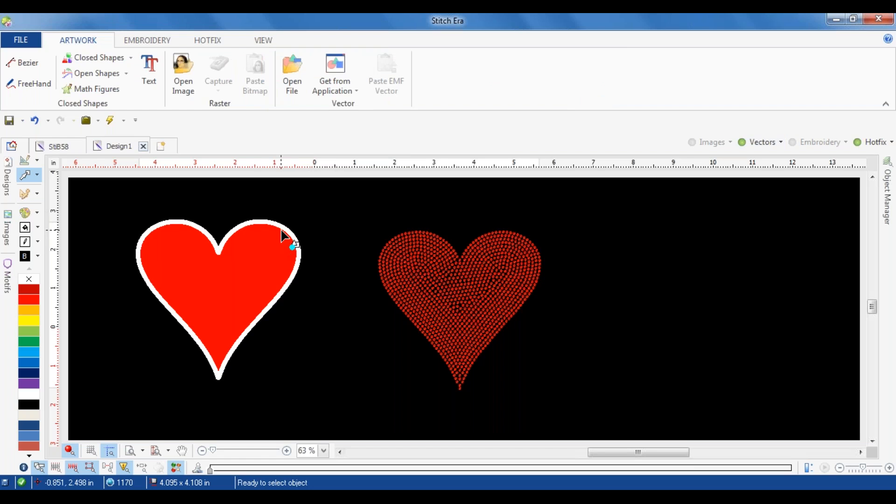
Step: Switch the white-bordered heart vector to border only, without its red fill
click(290, 239)
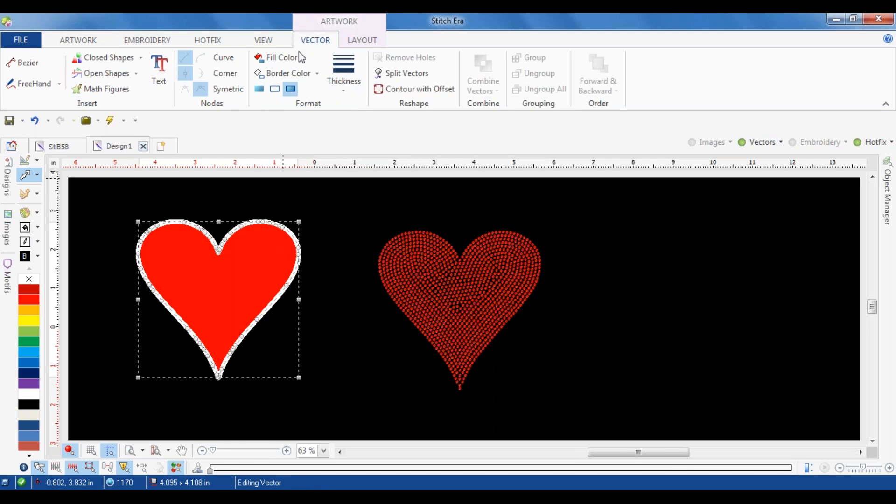
click(350, 45)
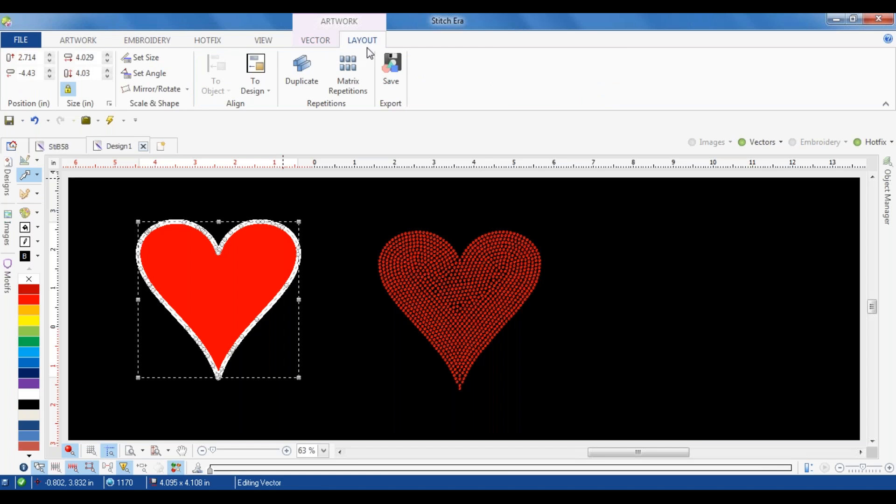
click(302, 68)
click(275, 242)
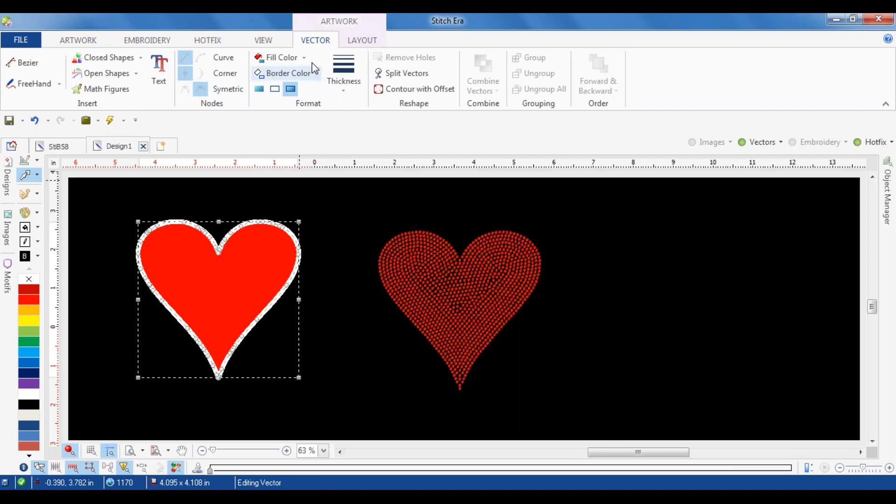
click(276, 89)
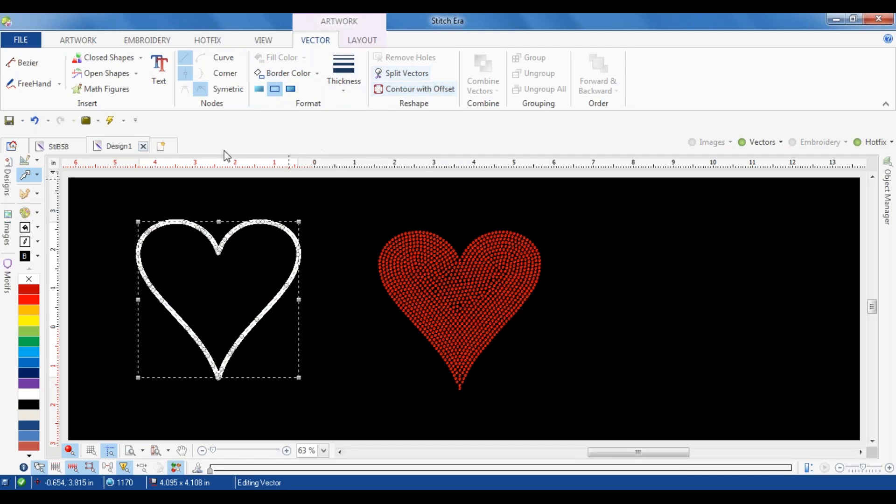
click(288, 92)
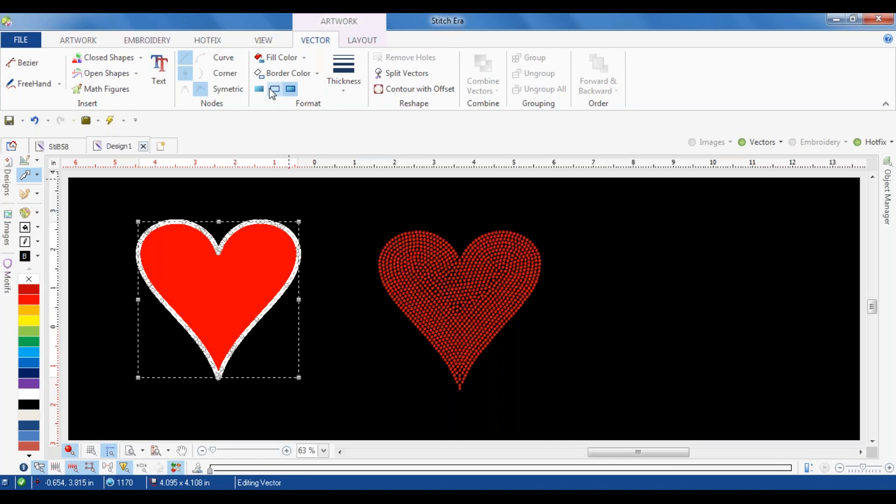
click(276, 90)
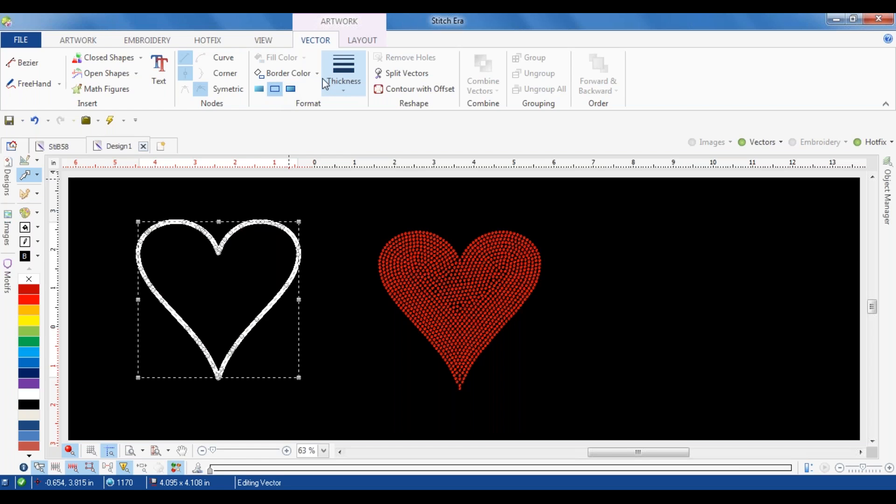
Step: Create one Blue contour line around the heart outline as an outer offset with a 0.197 in separation
click(410, 91)
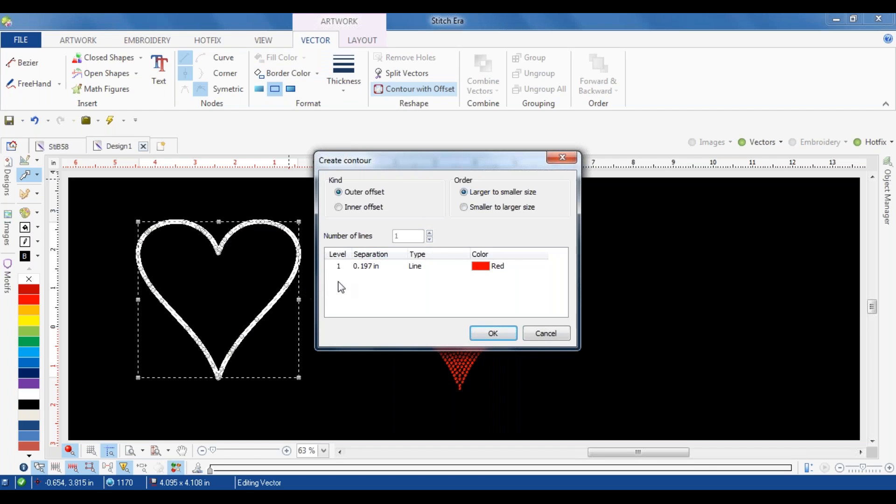
click(476, 272)
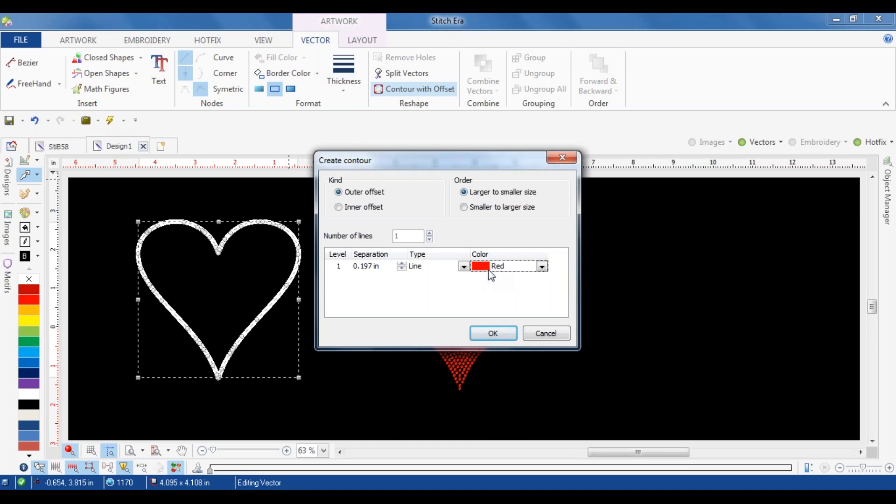
click(542, 266)
scroll(506, 314, down, 10)
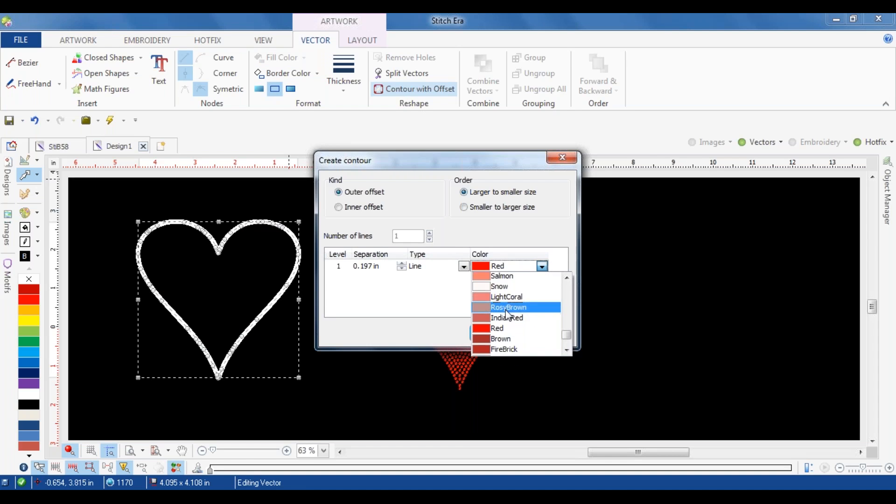
scroll(506, 313, up, 10)
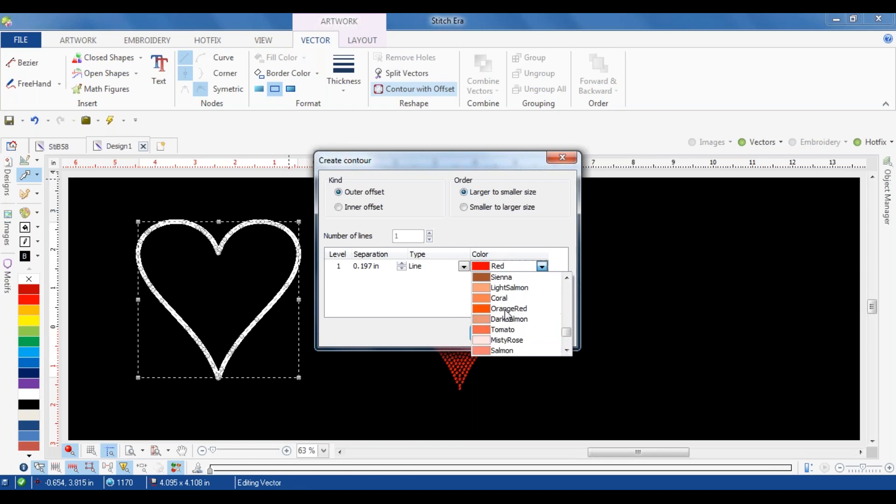
scroll(507, 308, up, 8)
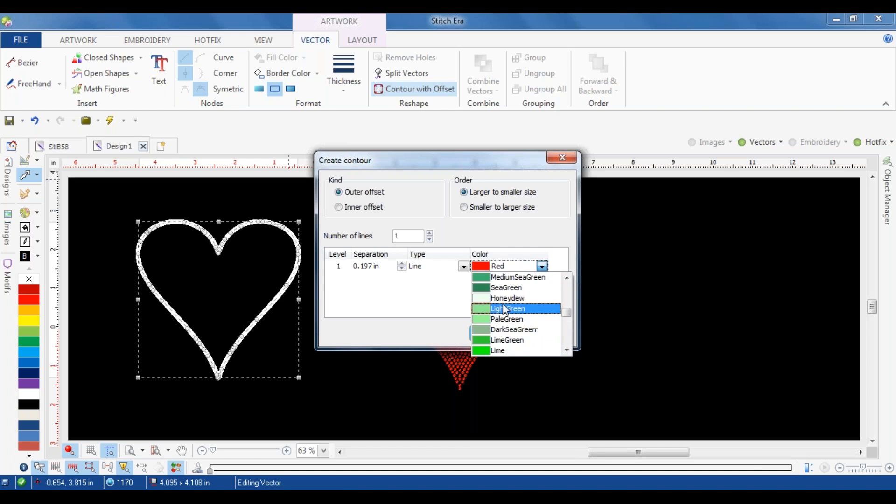
scroll(499, 309, up, 3)
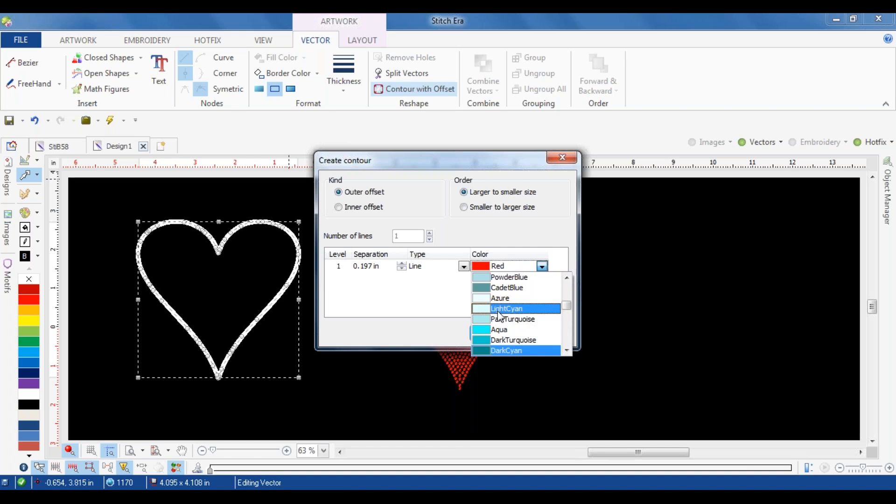
scroll(499, 332, up, 4)
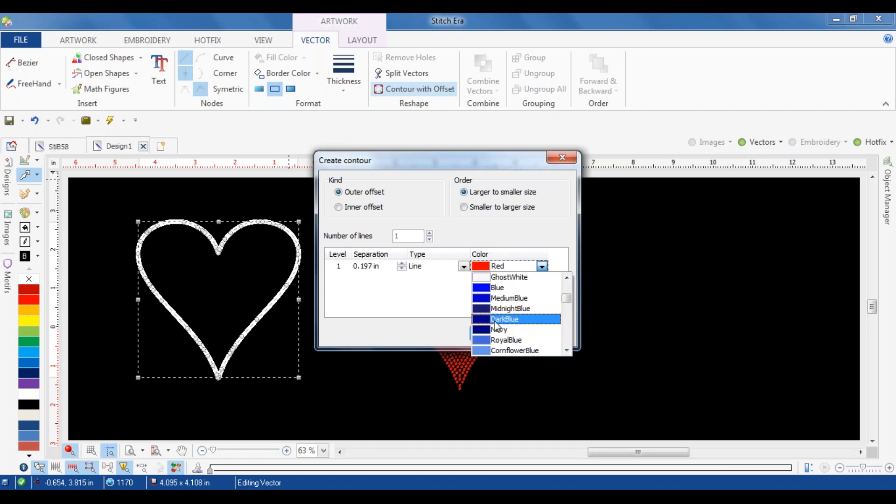
click(495, 288)
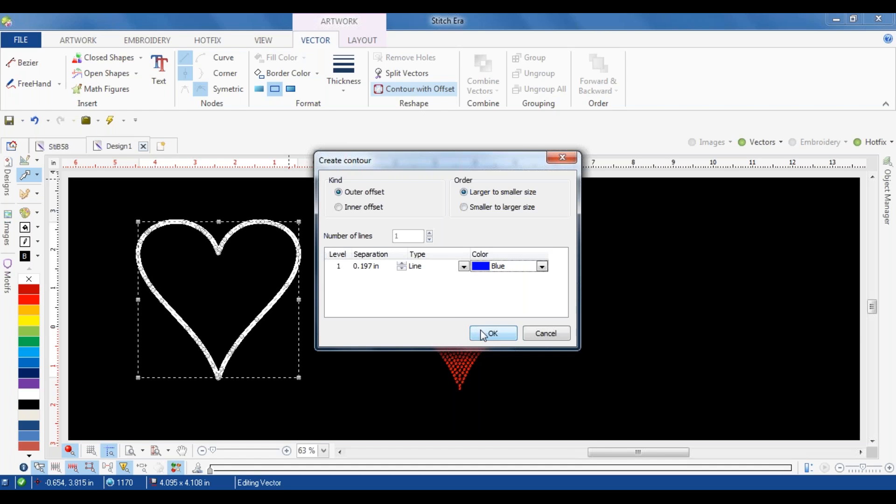
click(492, 332)
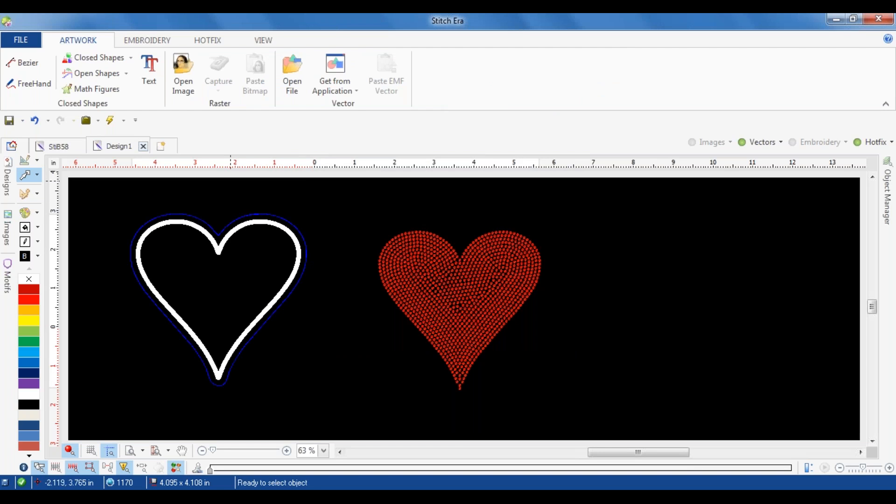
Step: Format the inner heart inside the blue contour with both fill and border
click(252, 261)
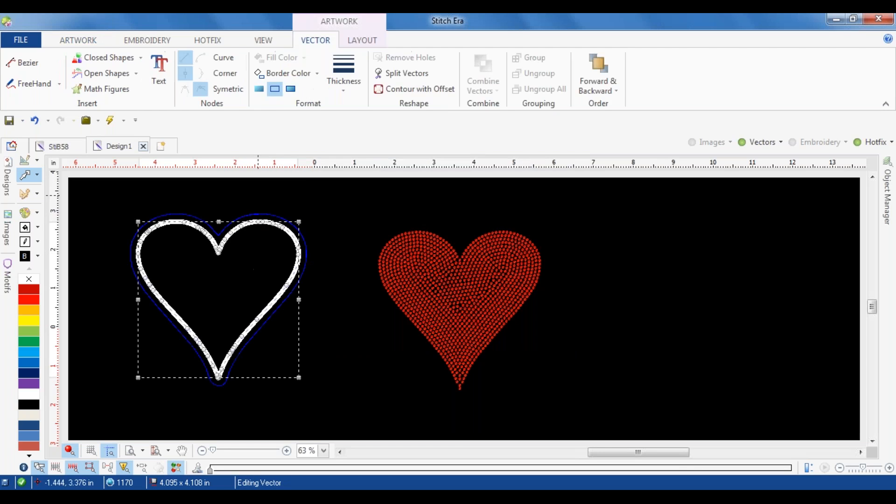
click(291, 90)
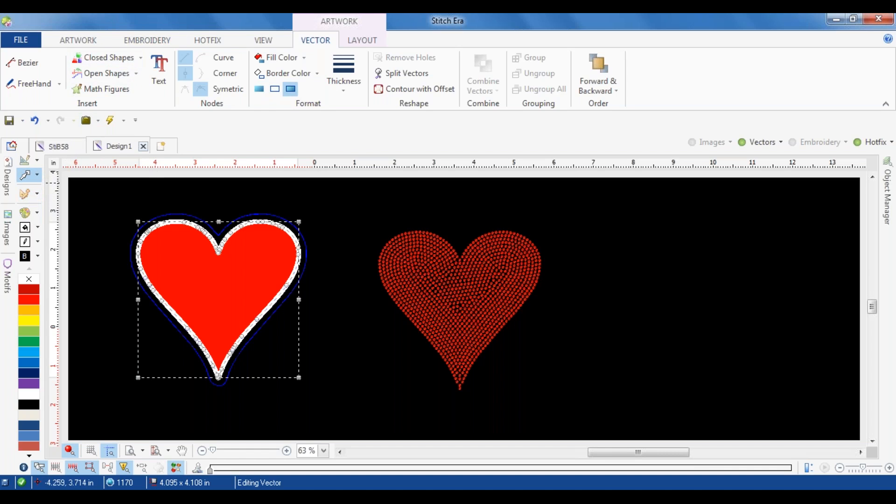
Step: Add a 6 ss Std - Round rhinestone in Clear - Crystal to the hotfix bead palette
click(123, 211)
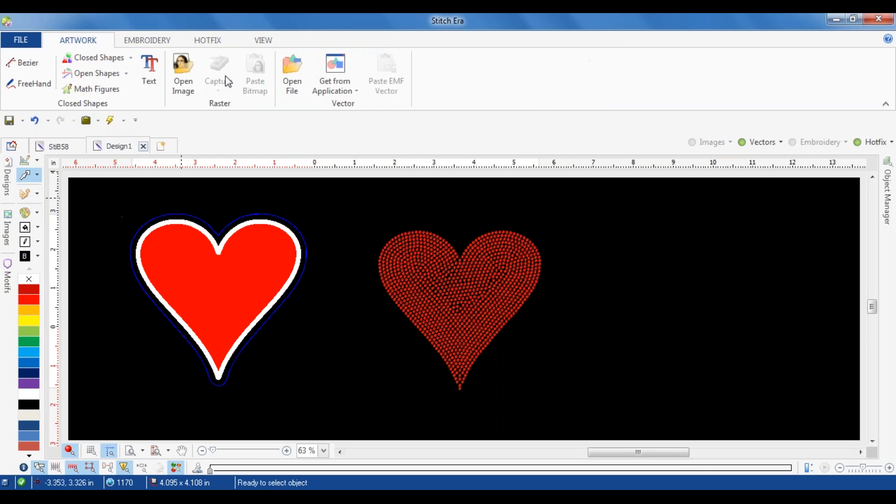
click(215, 41)
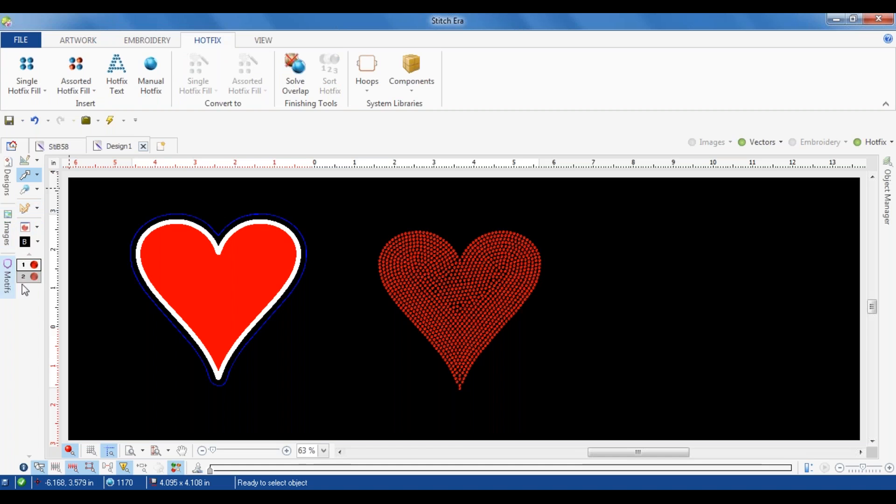
click(25, 227)
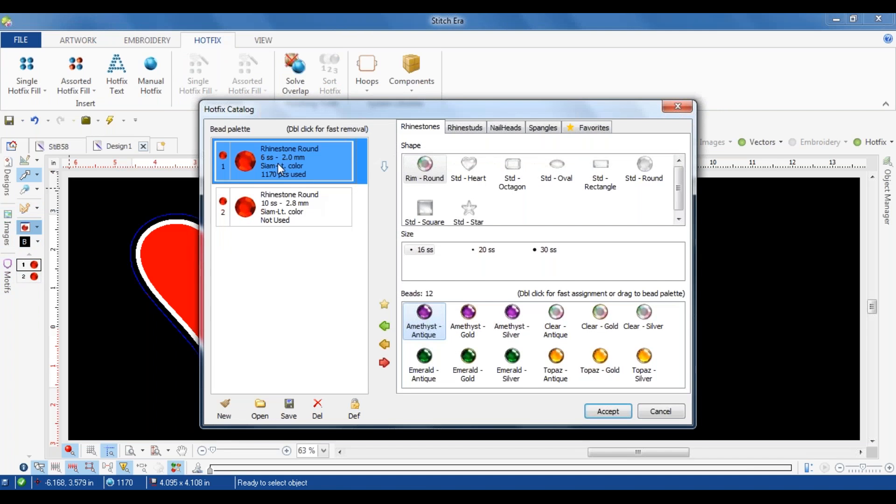
click(633, 177)
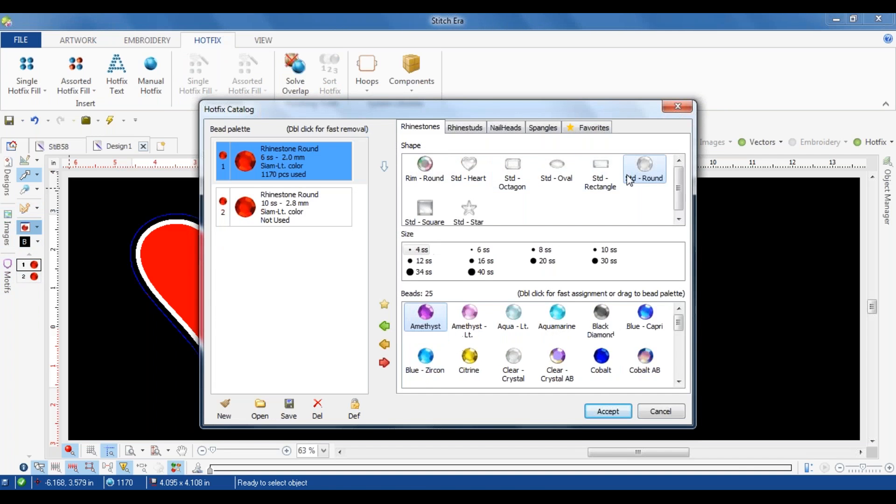
click(484, 254)
drag(513, 360, 347, 310)
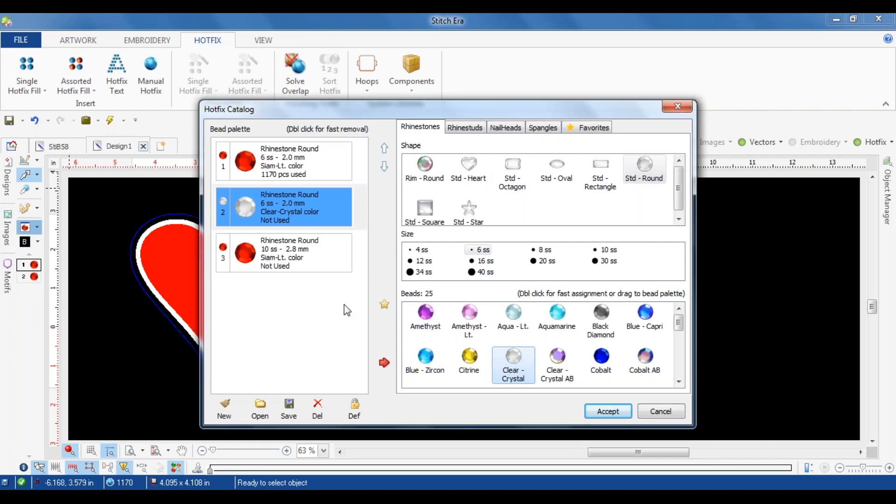
Step: Replace the 10 ss Siam-Lt. bead in the palette with the Cobalt rhinestone and accept the catalog changes
click(290, 269)
click(601, 358)
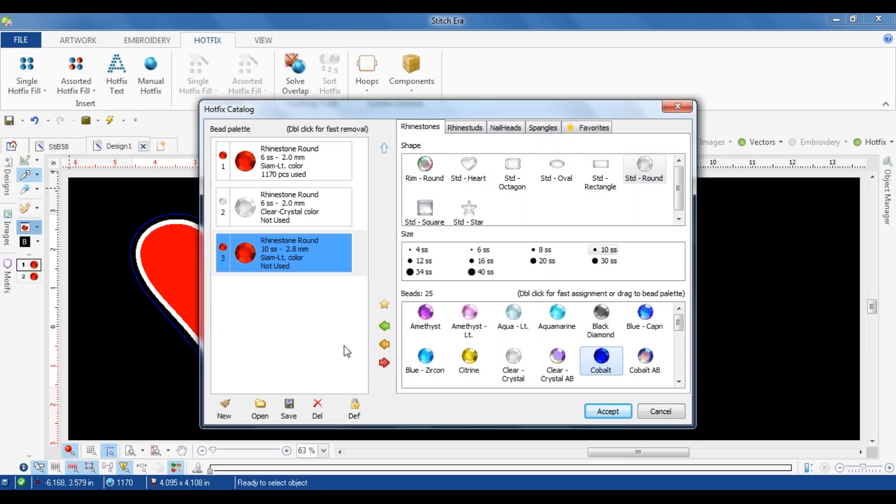
click(386, 346)
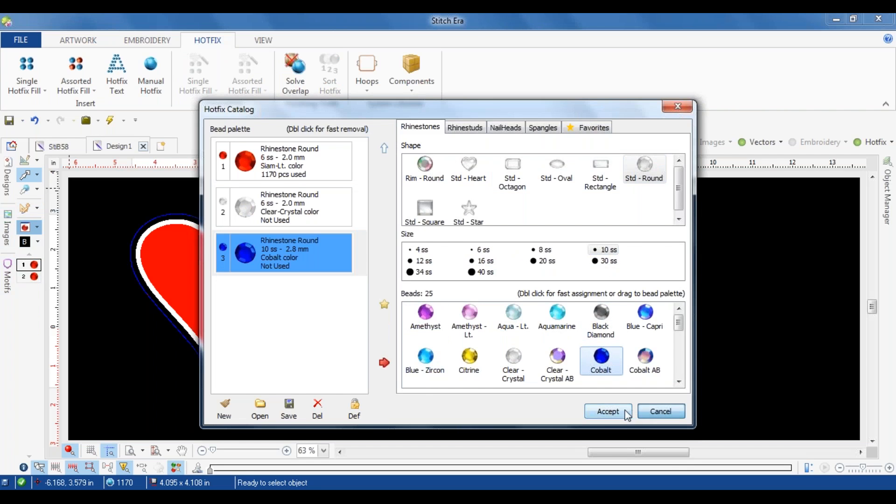
click(609, 411)
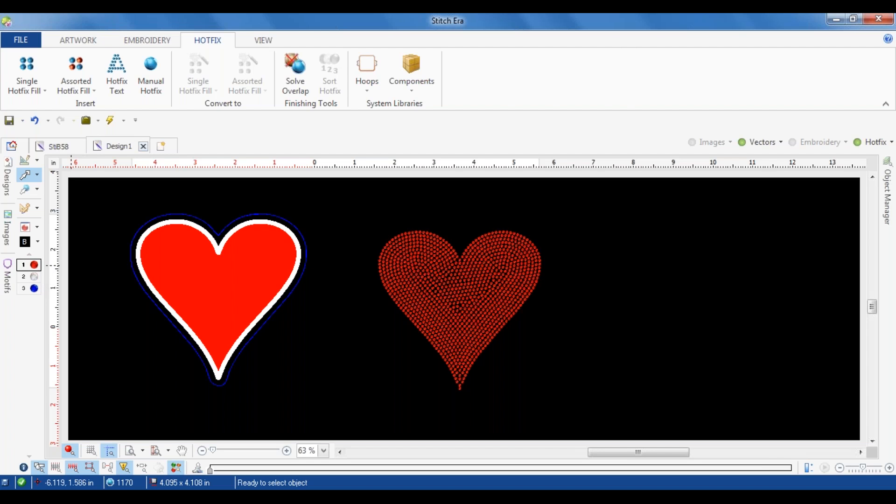
Step: Create an HF Uniform Fill hotfix area from the white-bordered heart vector and move the Smart Design window off the heart
click(224, 289)
click(25, 193)
click(93, 47)
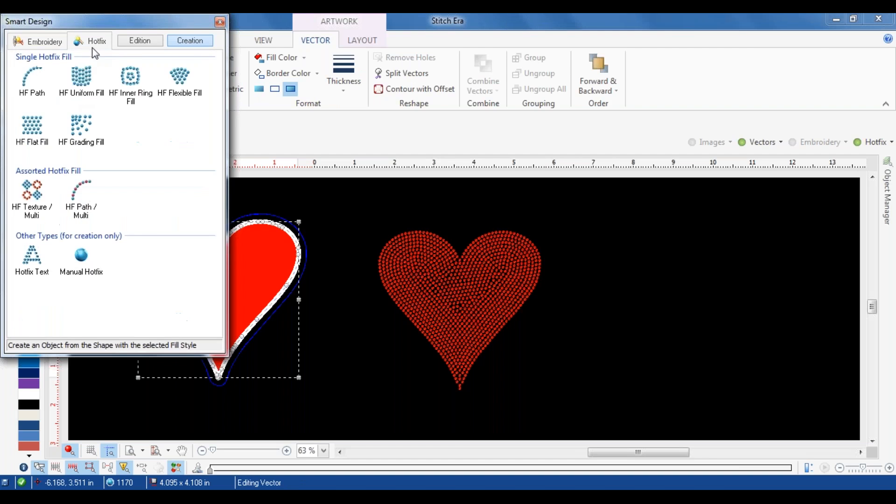
click(84, 79)
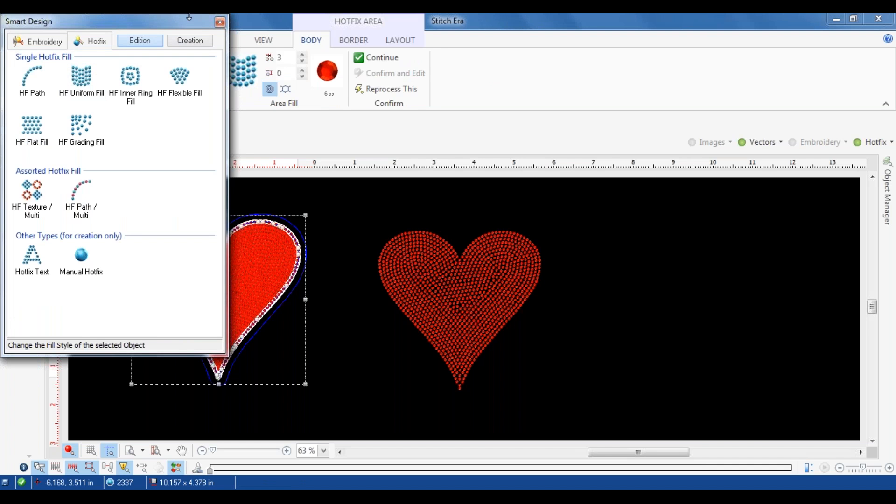
drag(205, 26, 641, 29)
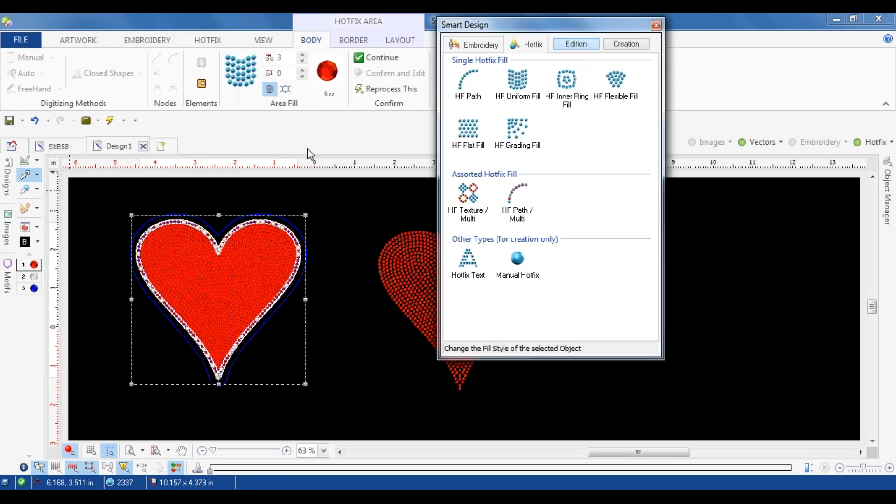
click(329, 222)
scroll(214, 278, up, 2)
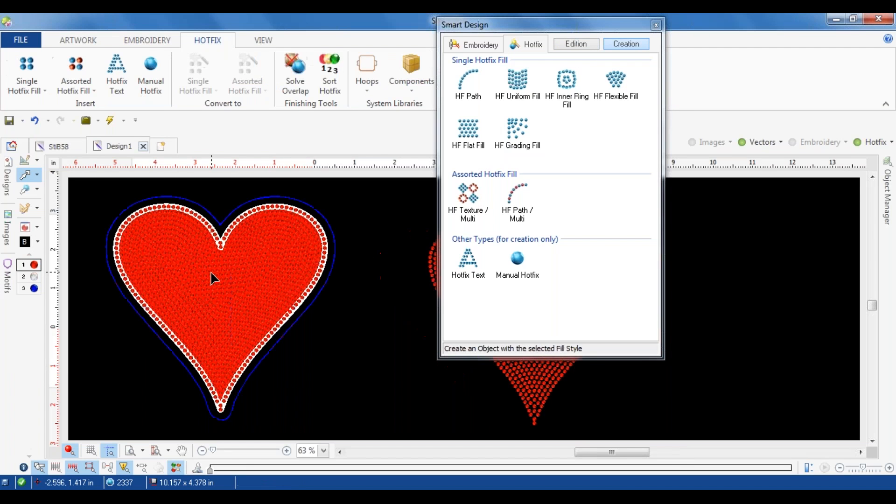
scroll(216, 277, down, 1)
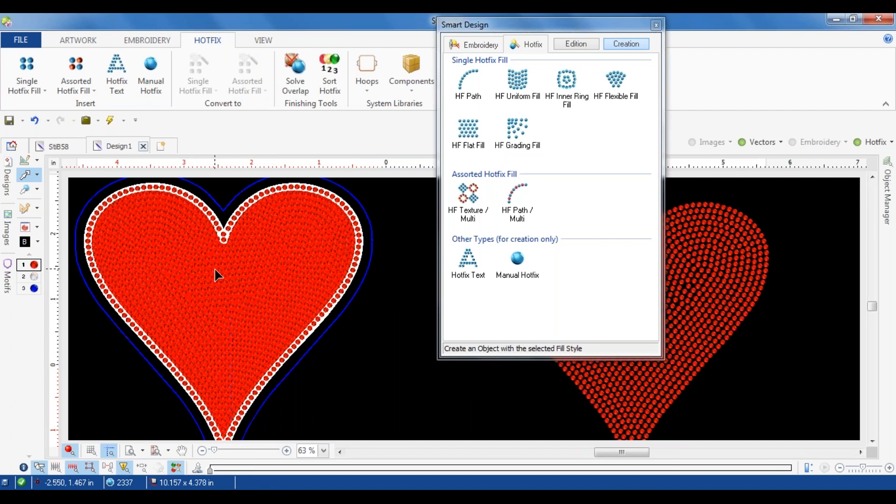
Step: Give the heart's hotfix area an HF Path border using the 6 ss Clear-Crystal bead
click(223, 270)
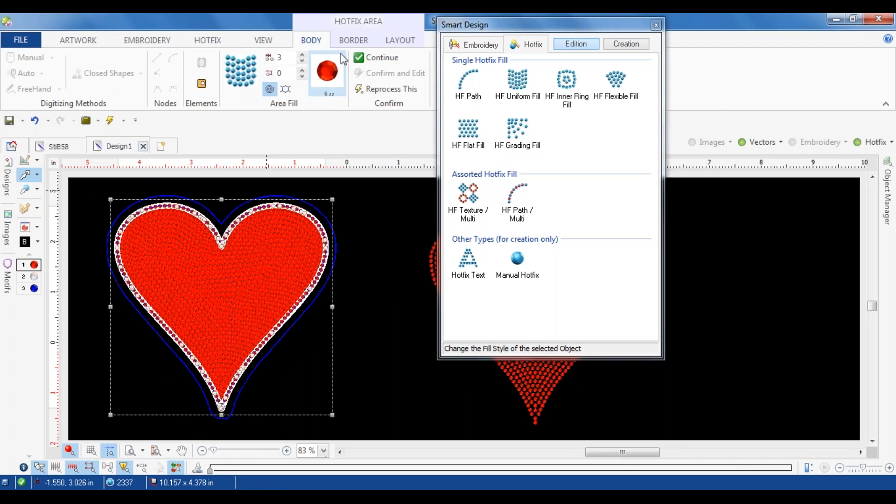
click(350, 43)
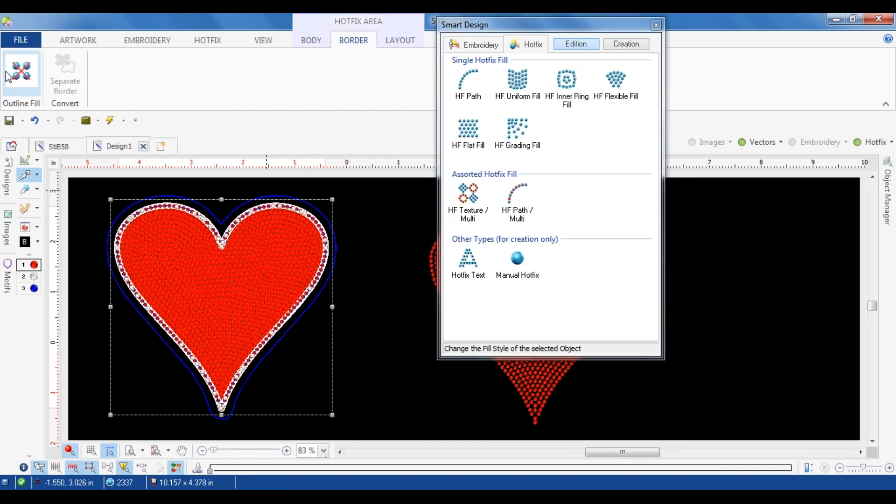
click(19, 81)
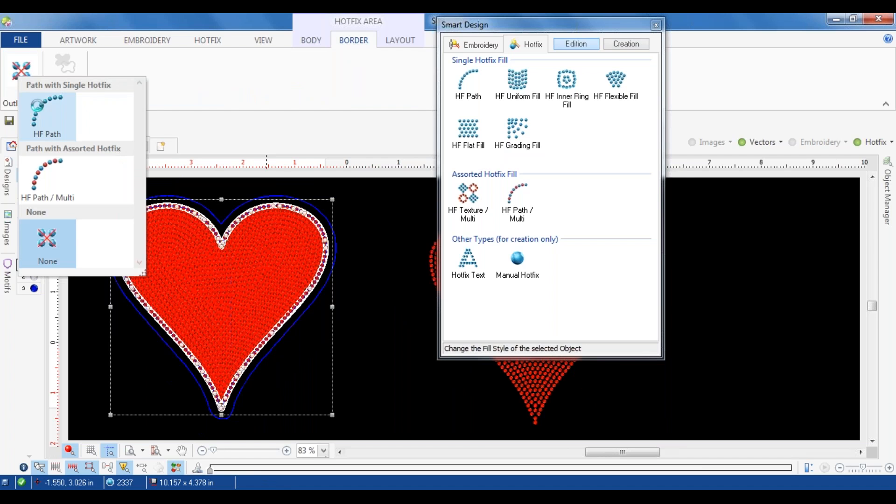
click(41, 107)
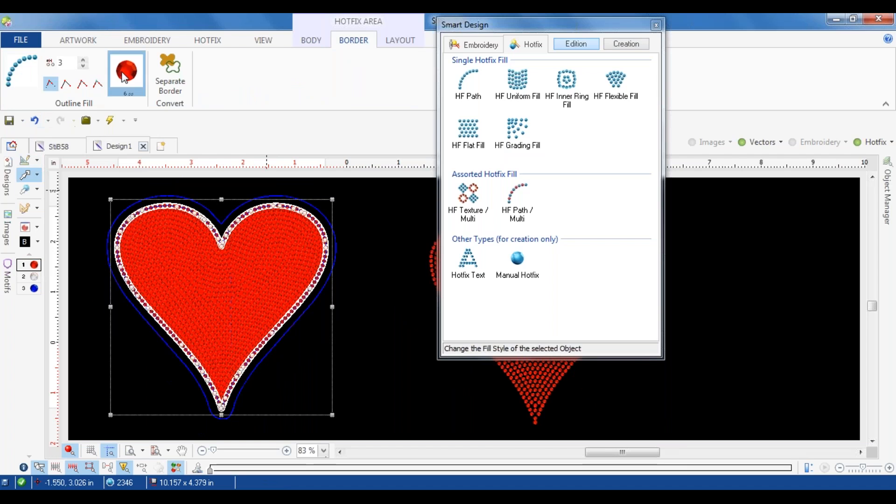
click(125, 70)
click(135, 88)
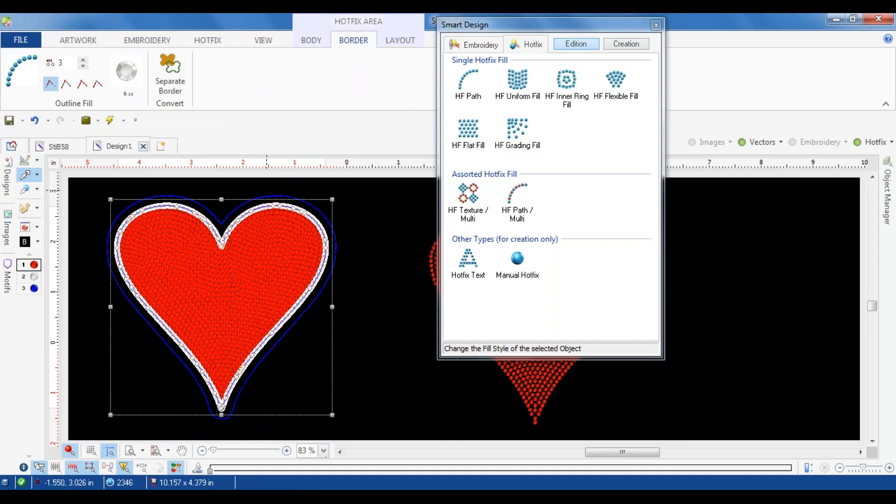
click(369, 207)
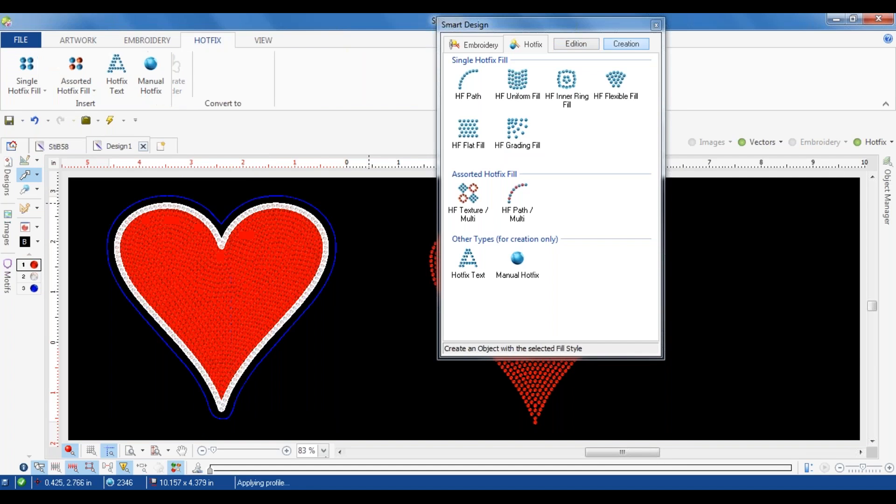
Step: Create an HF Path from the blue contour with the 10 ss Cobalt bead and hide the vectors
click(36, 289)
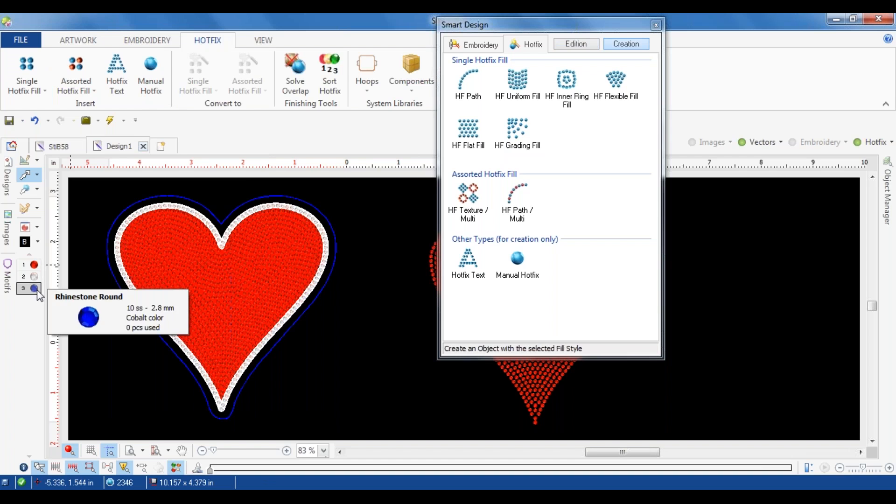
click(320, 303)
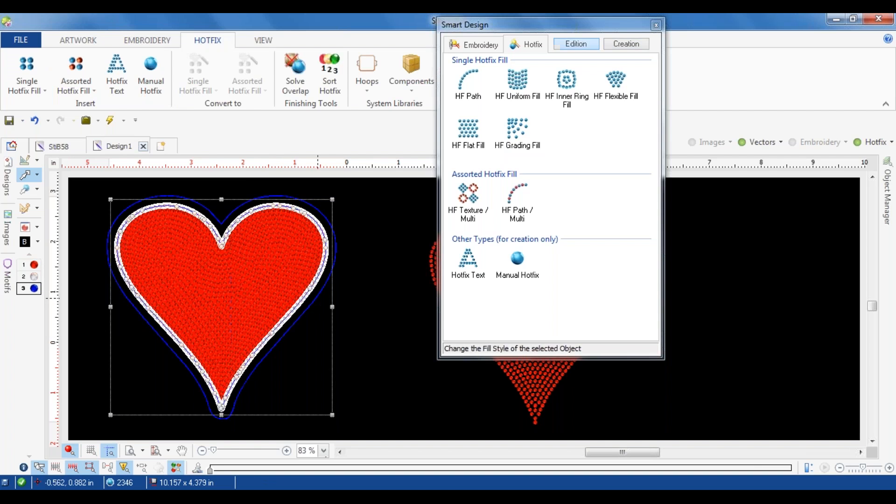
click(335, 299)
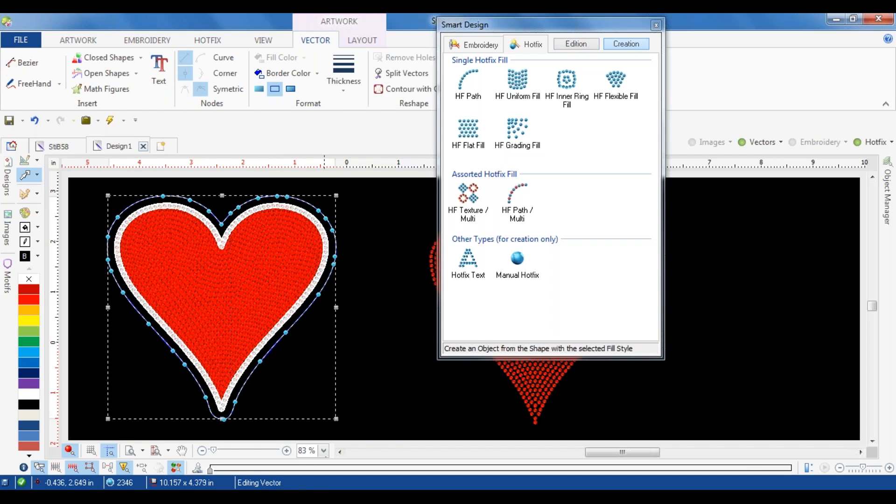
click(467, 88)
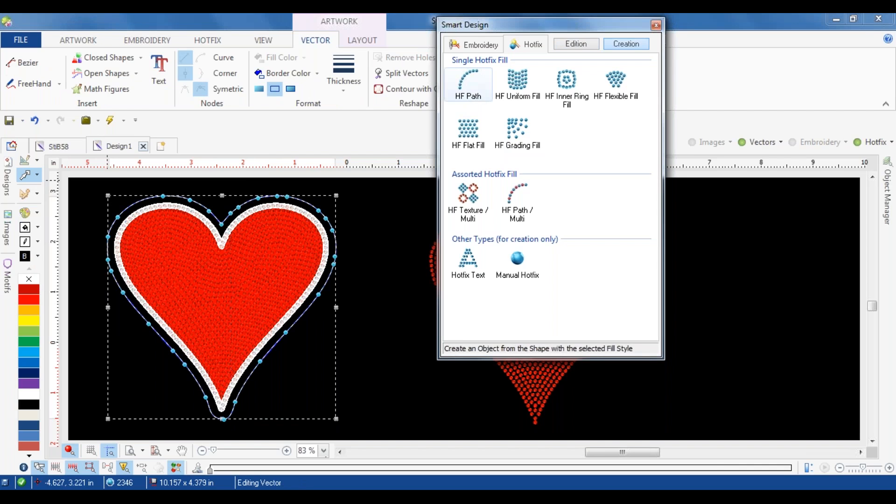
click(358, 202)
click(741, 142)
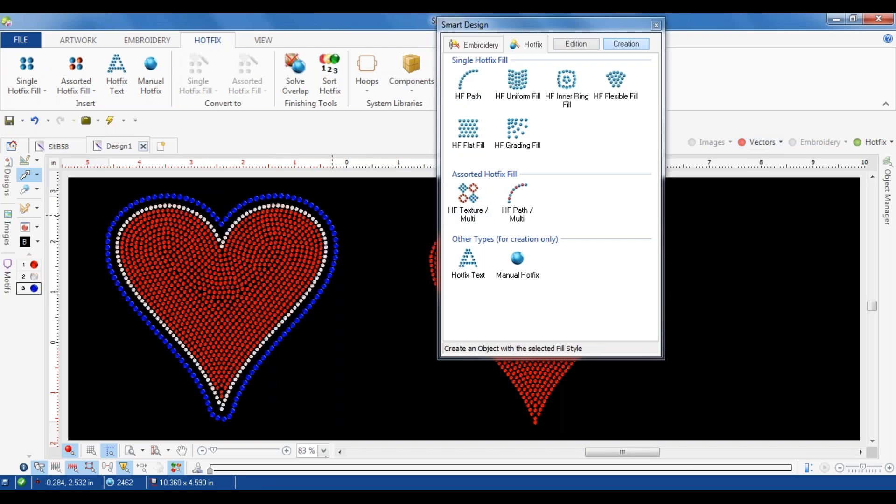
Step: Delete the outer cobalt hotfix path and show the vectors again
click(315, 205)
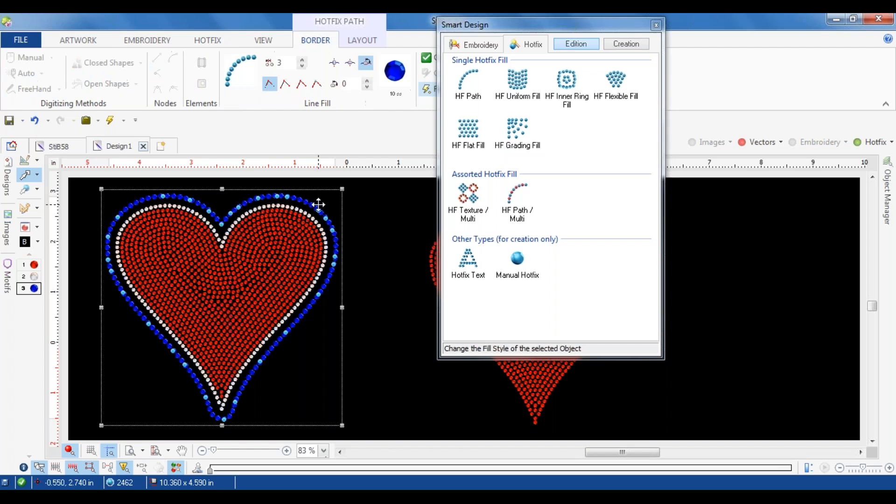
key(Delete)
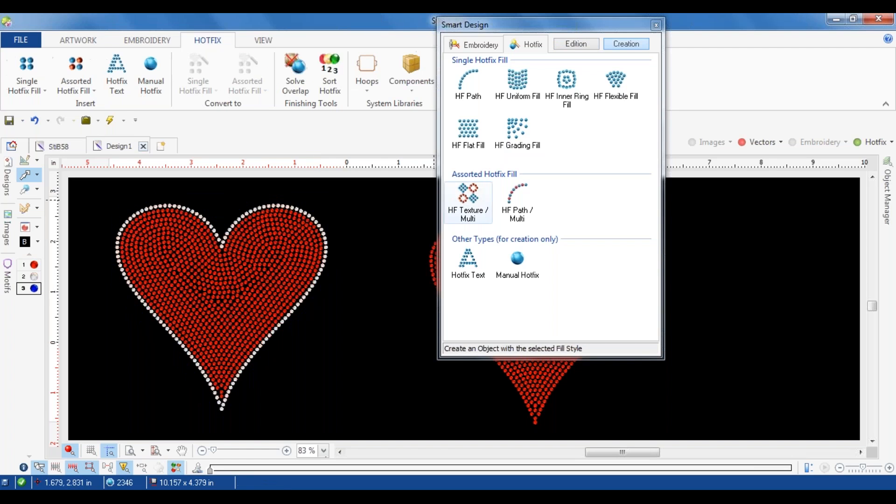
click(746, 147)
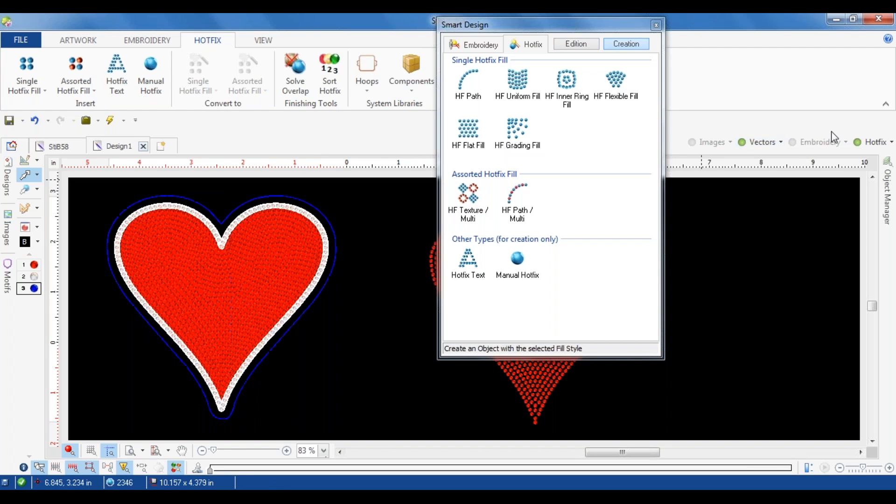
Step: Hide the hotfix objects and delete the blue contour vector around the heart
click(861, 141)
click(336, 233)
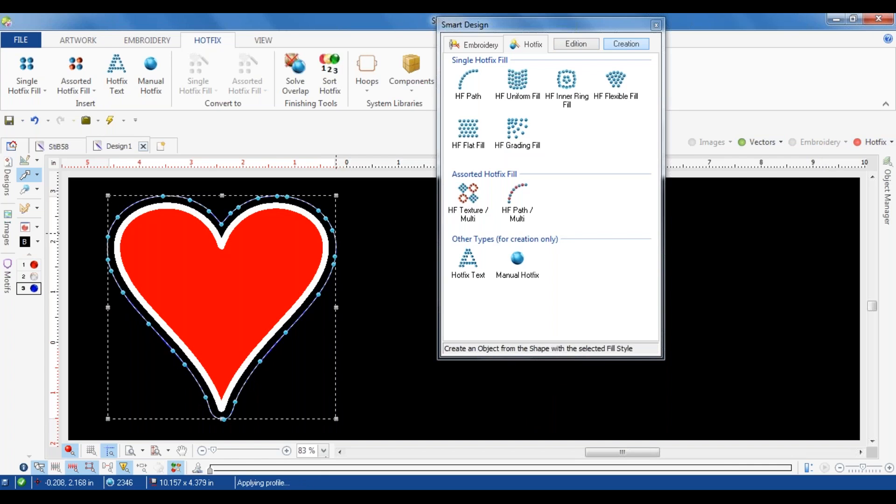
key(Delete)
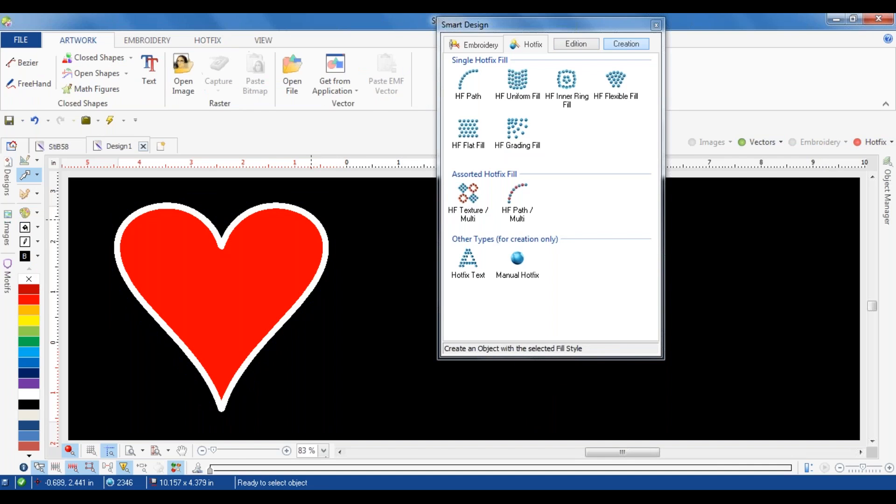
Step: Create a blue outer contour line around the heart vector with a separation of 0.150 in
click(315, 220)
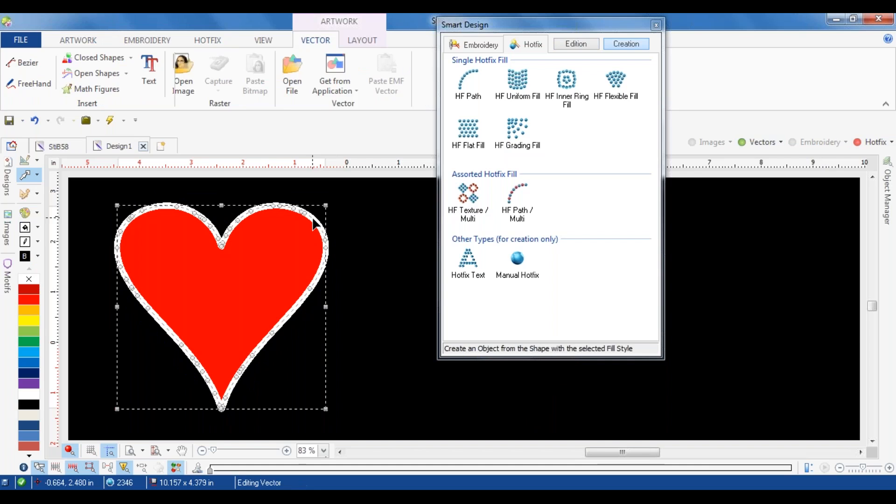
click(409, 90)
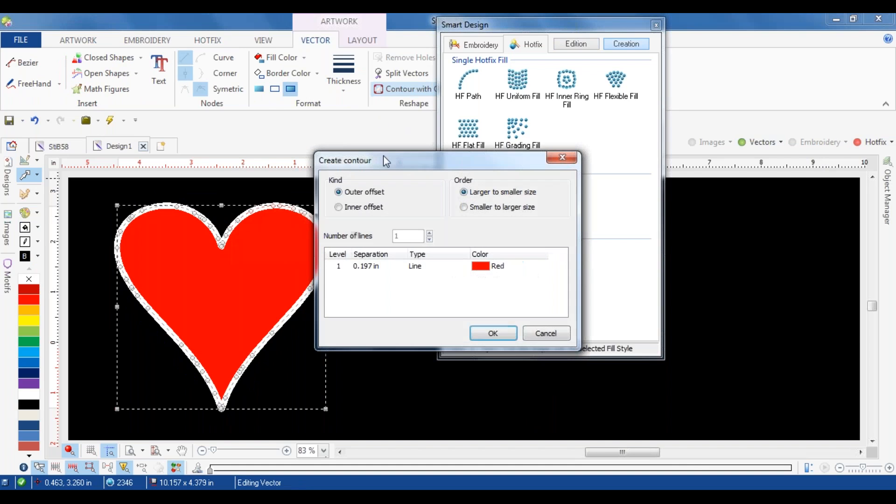
click(482, 269)
click(516, 269)
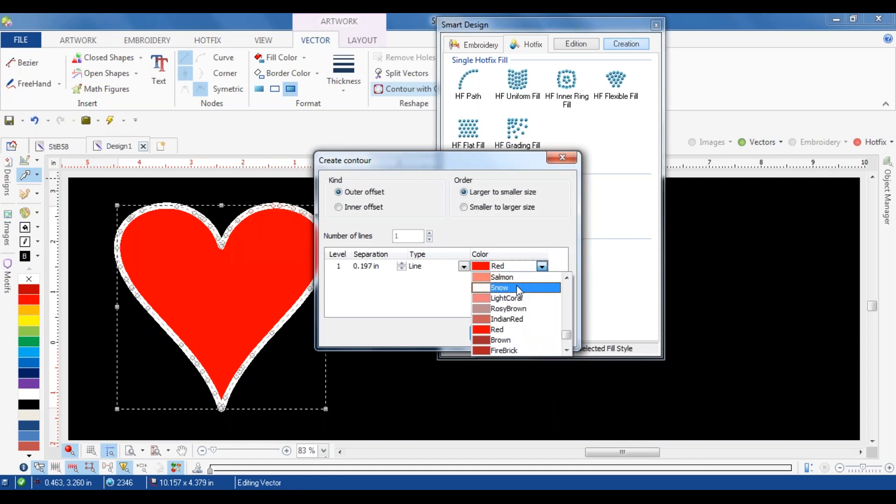
mouse_move(567, 280)
mouse_down()
mouse_move(568, 325)
mouse_move(566, 295)
mouse_up()
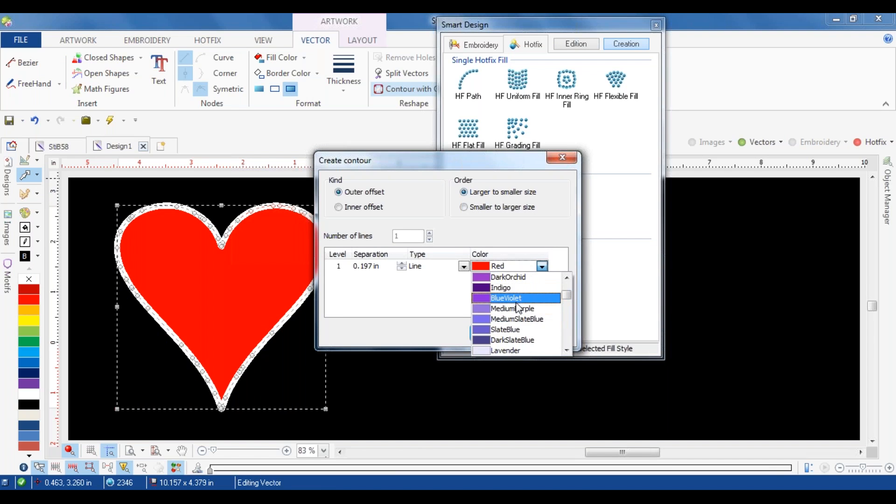
scroll(512, 294, down, 3)
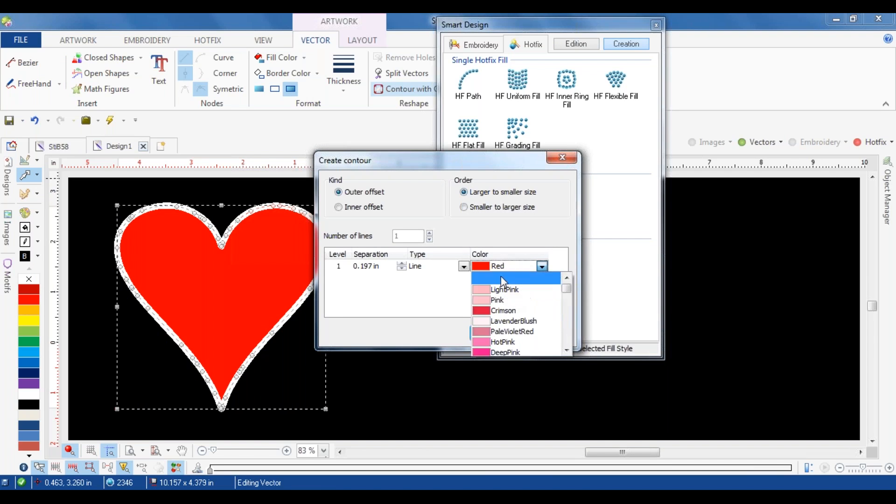
click(501, 277)
click(371, 265)
text(0.15)
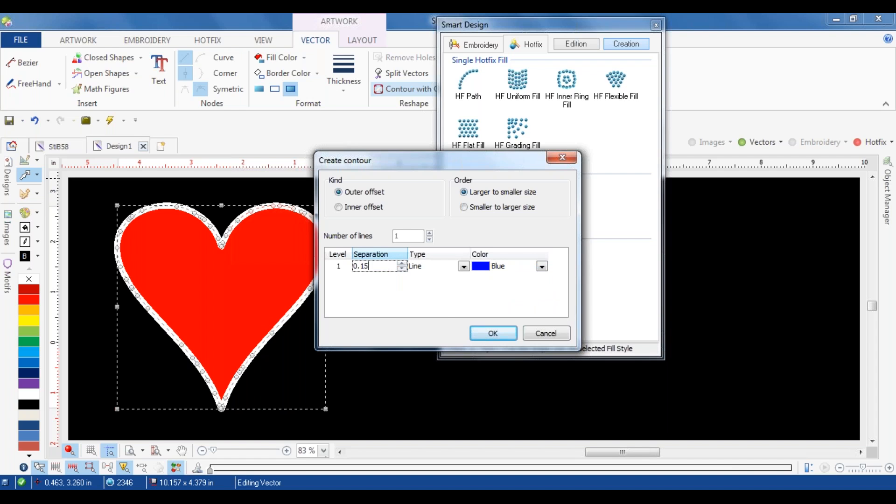
text(0)
click(491, 333)
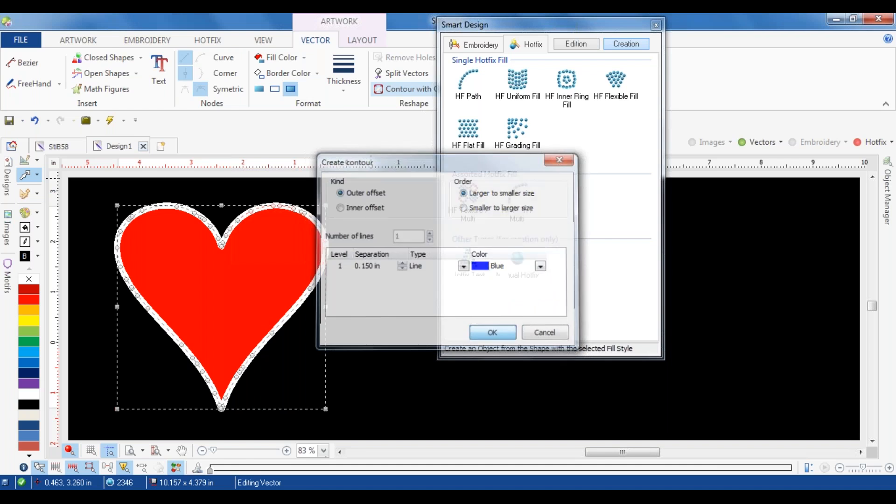
Step: Create an HF Path with the 10 ss blue bead from the blue contour and show the hotfix objects
click(338, 272)
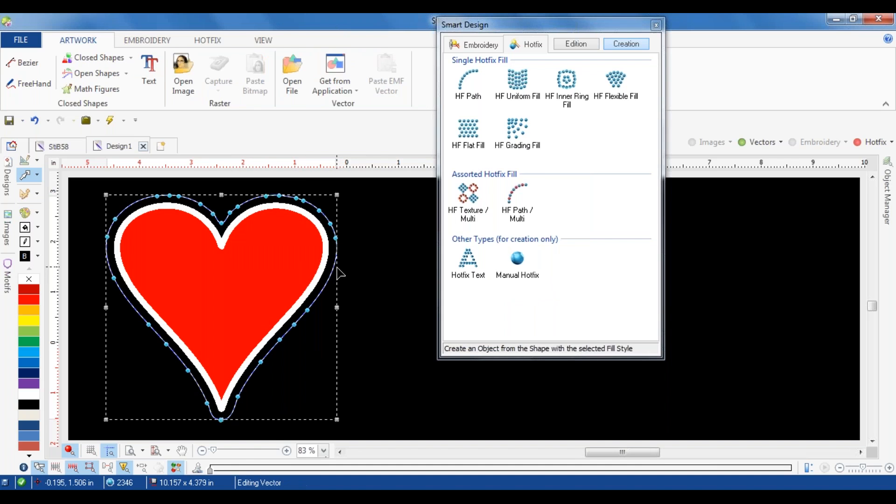
click(472, 81)
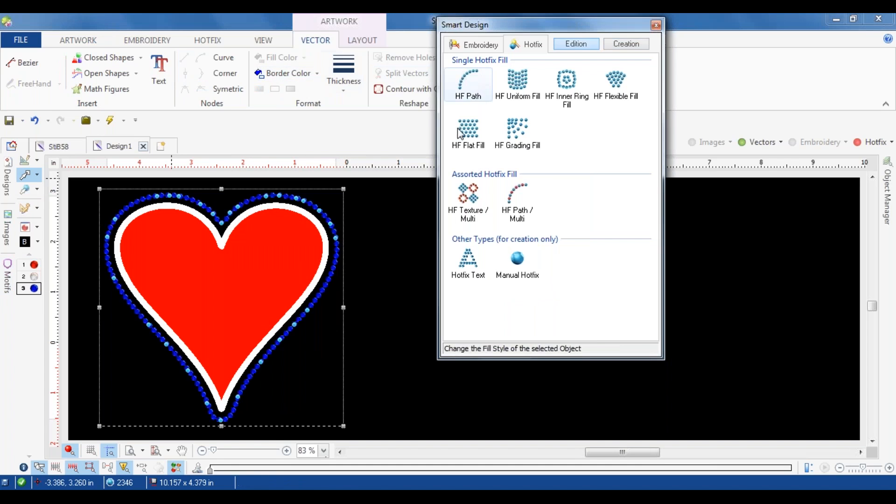
click(860, 142)
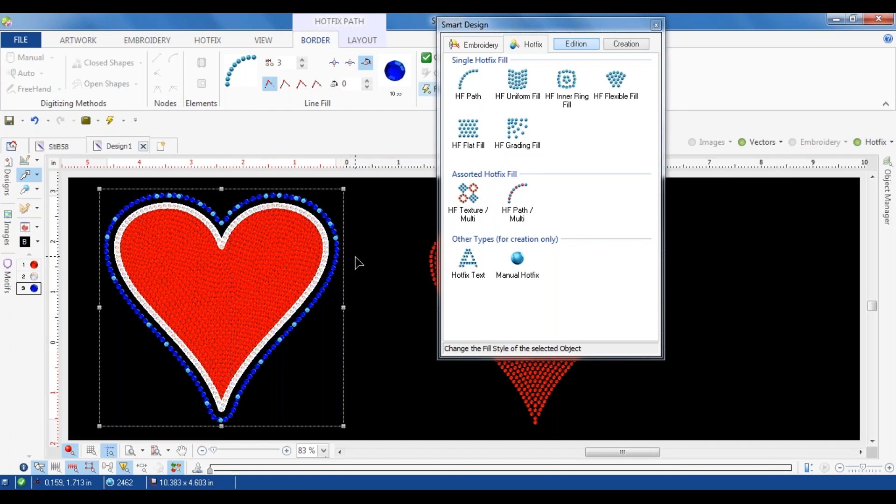
Step: Delete the outer blue hotfix path and the blue contour vector beneath it
key(Delete)
click(339, 254)
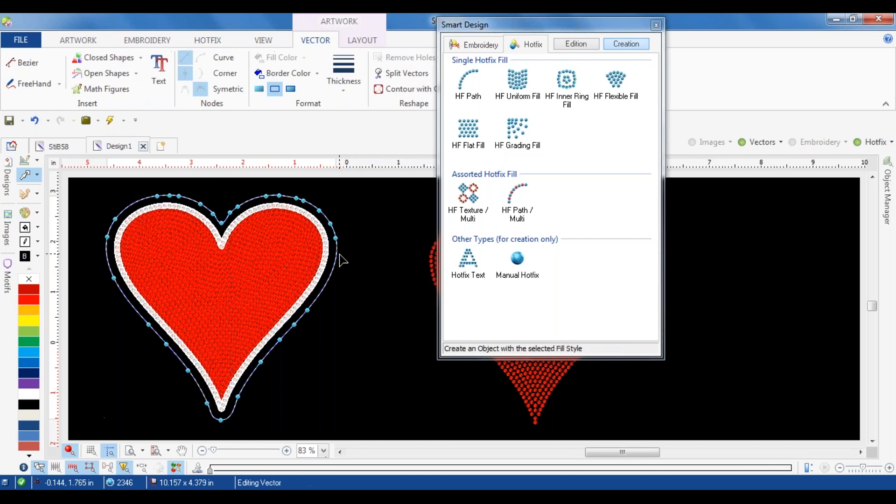
key(Delete)
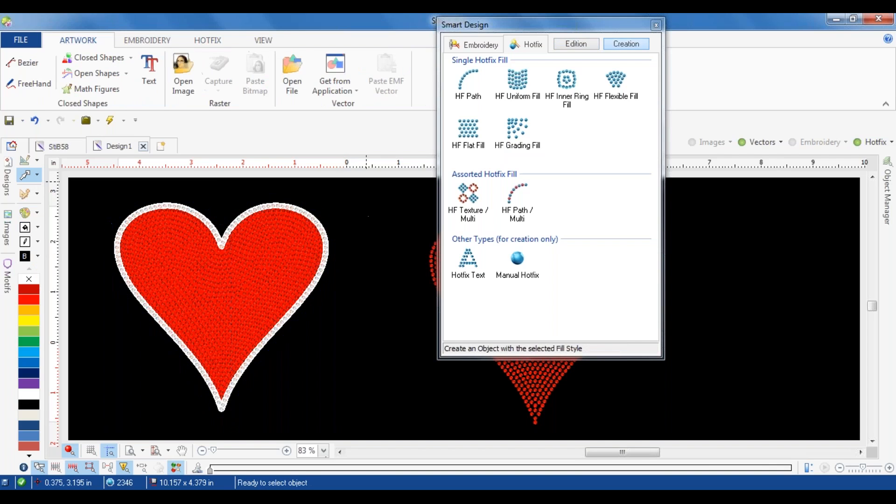
Step: Hide the hotfix objects and create a red outer contour line around the heart with a separation of 0.100 in
click(858, 142)
click(292, 250)
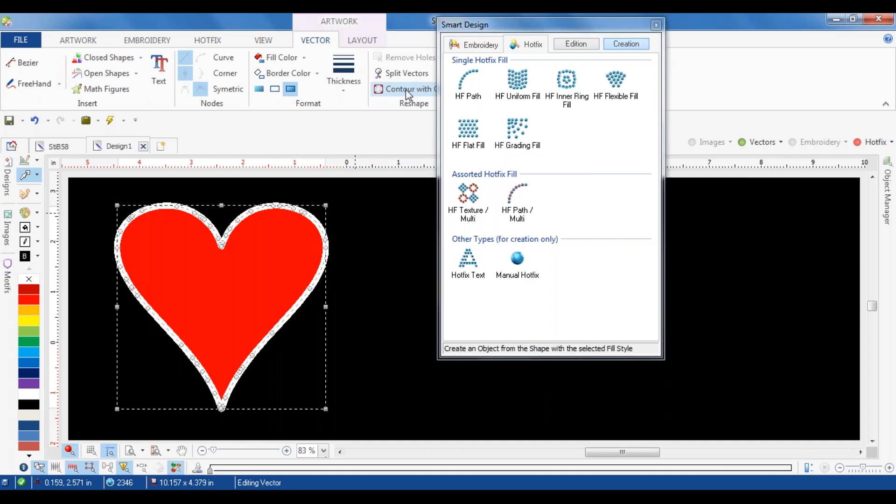
click(405, 89)
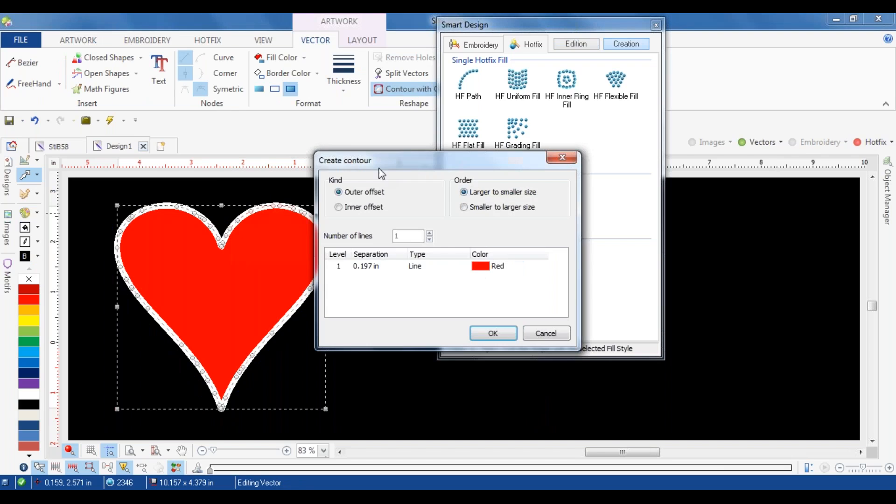
click(371, 267)
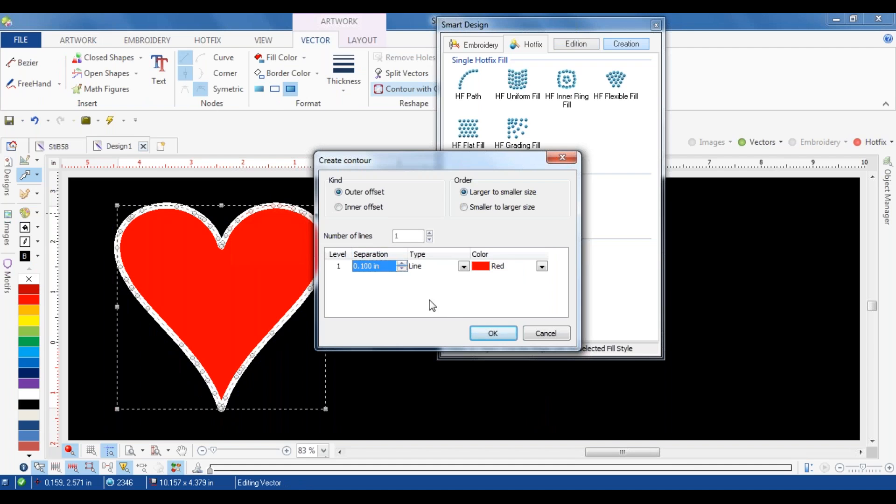
click(485, 332)
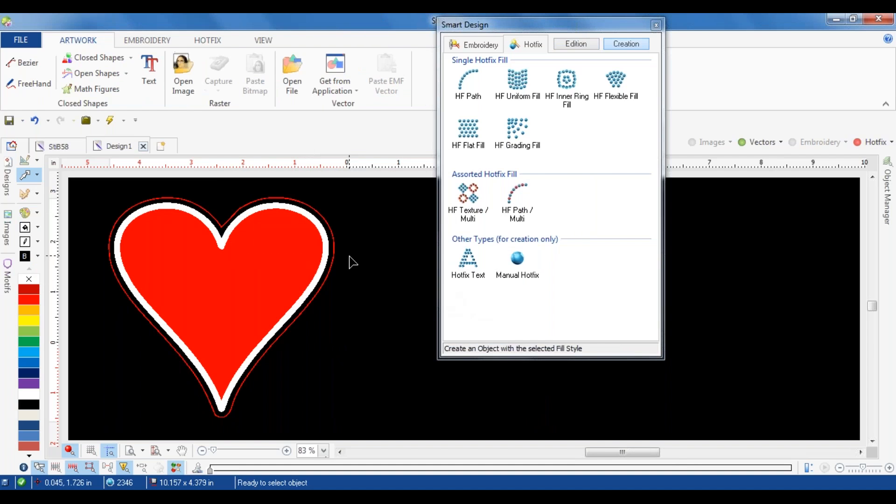
Step: Create an HF Path with the 10 ss blue bead from the red contour and preview the hotfix design without the vectors
click(338, 252)
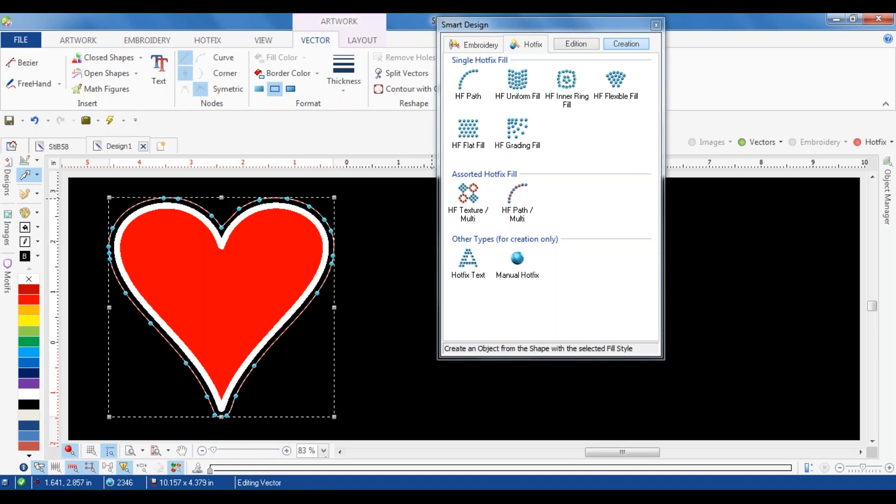
click(517, 82)
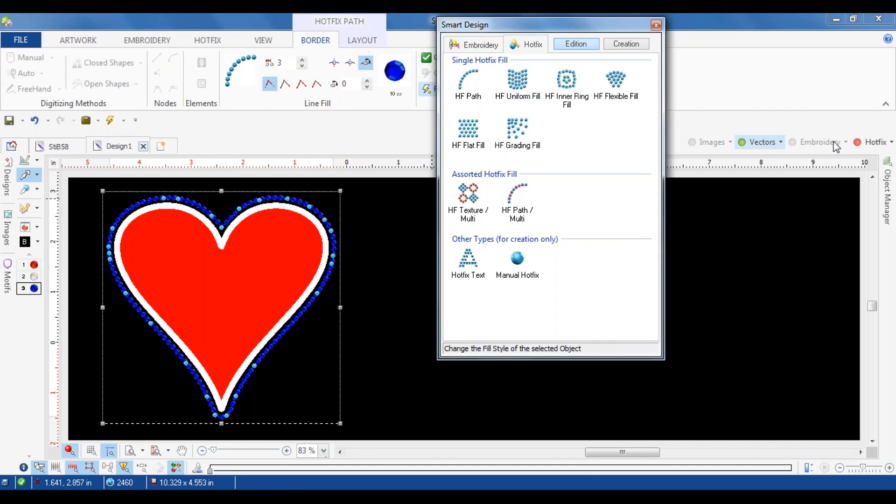
click(865, 145)
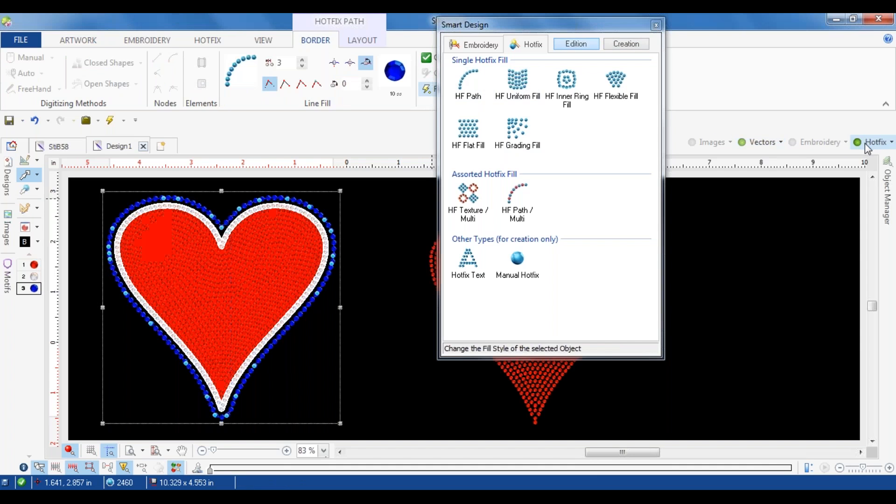
click(762, 142)
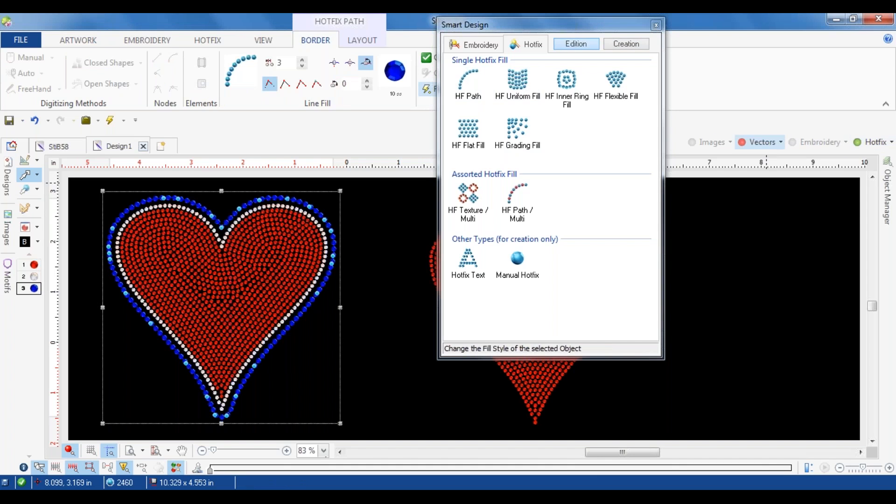
click(774, 142)
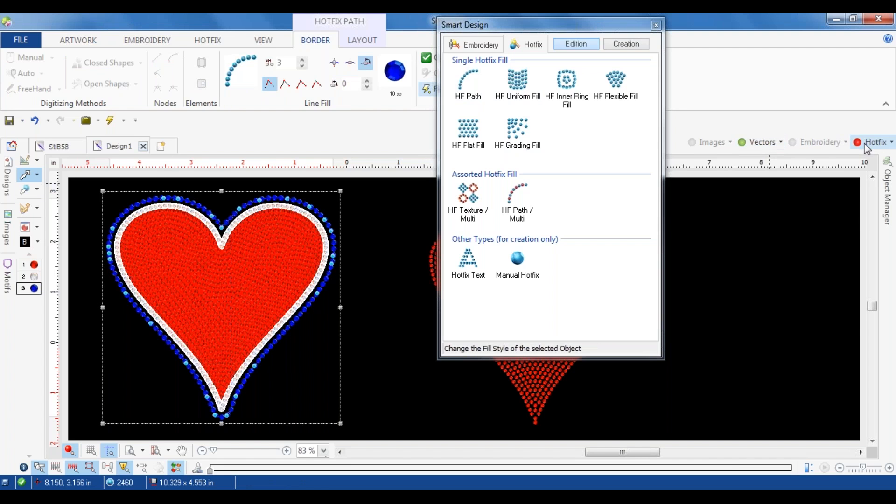
Step: Delete the blue hotfix path that follows the red contour
click(337, 245)
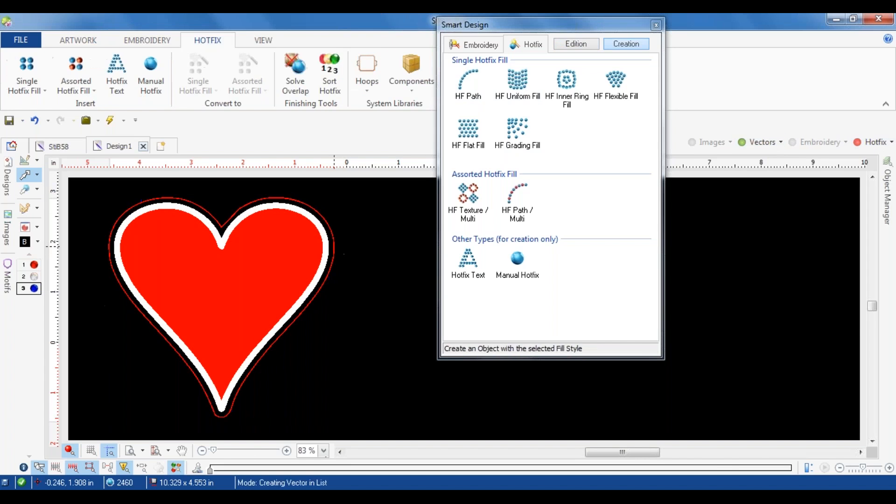
click(334, 246)
click(858, 142)
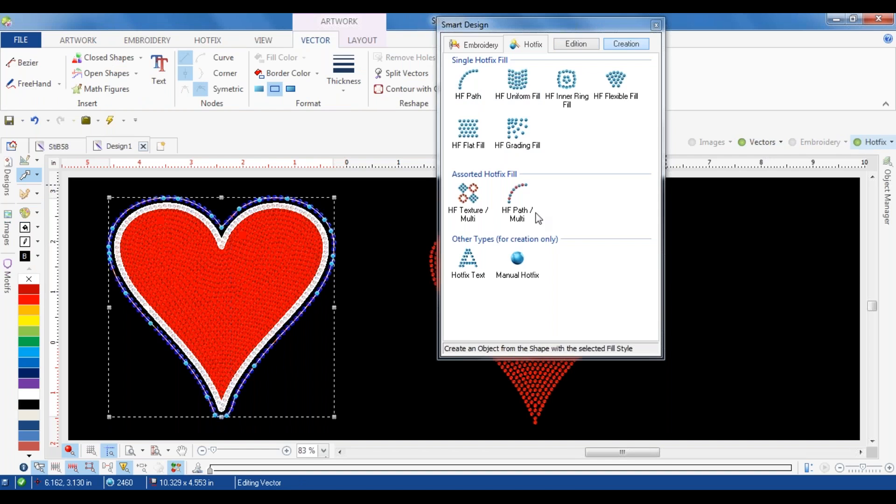
click(346, 247)
key(Delete)
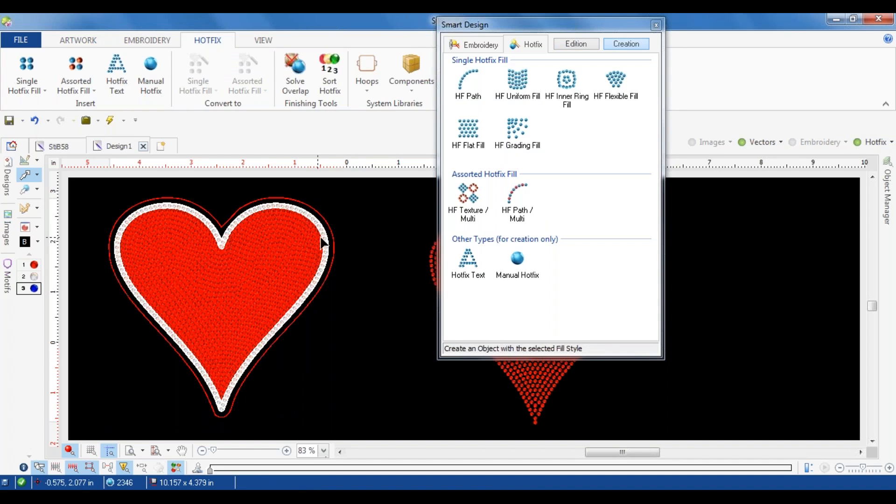
Step: Hide the hotfix objects and delete the red contour vector around the heart
click(336, 239)
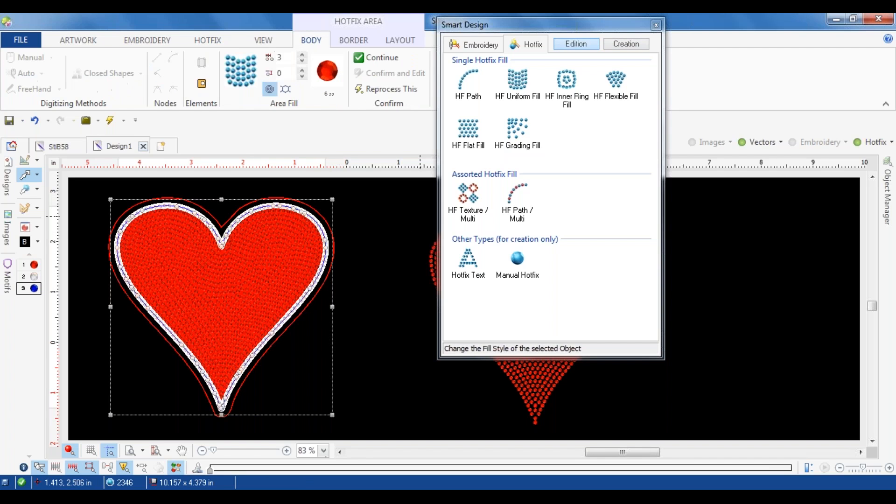
click(868, 142)
click(335, 247)
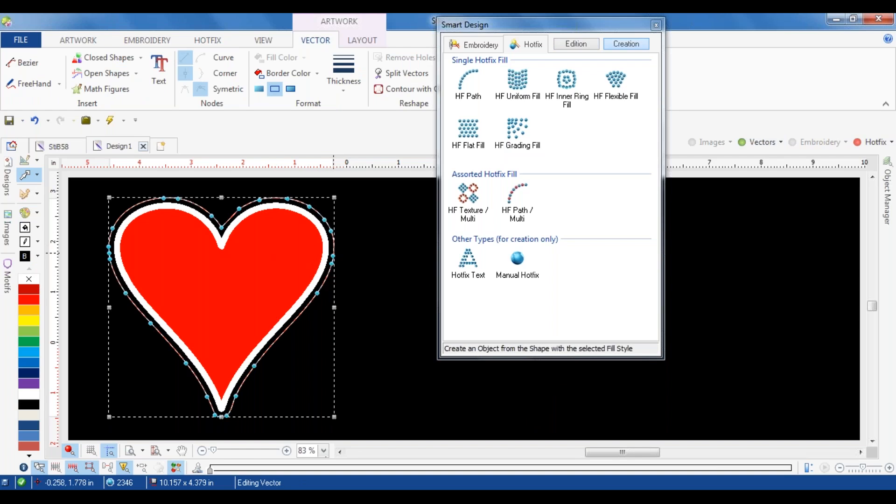
click(422, 244)
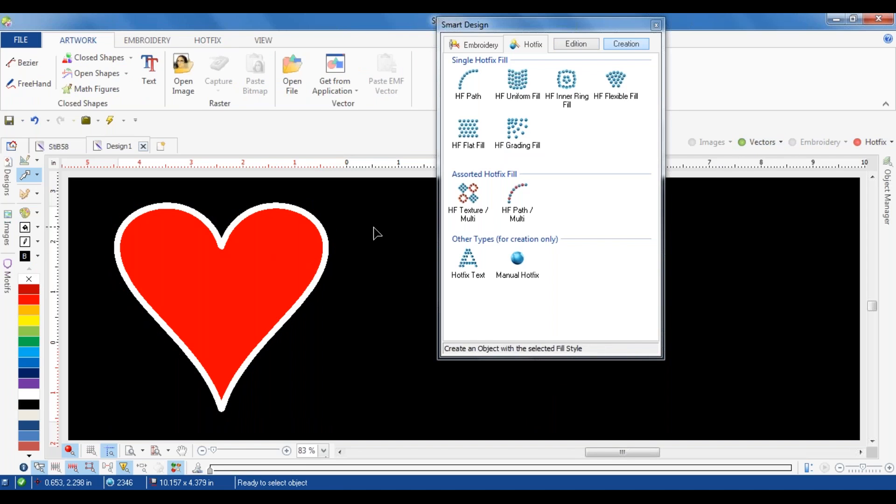
Step: Create a red outer contour around the heart with a separation of 0.085 in, and undo it
click(191, 204)
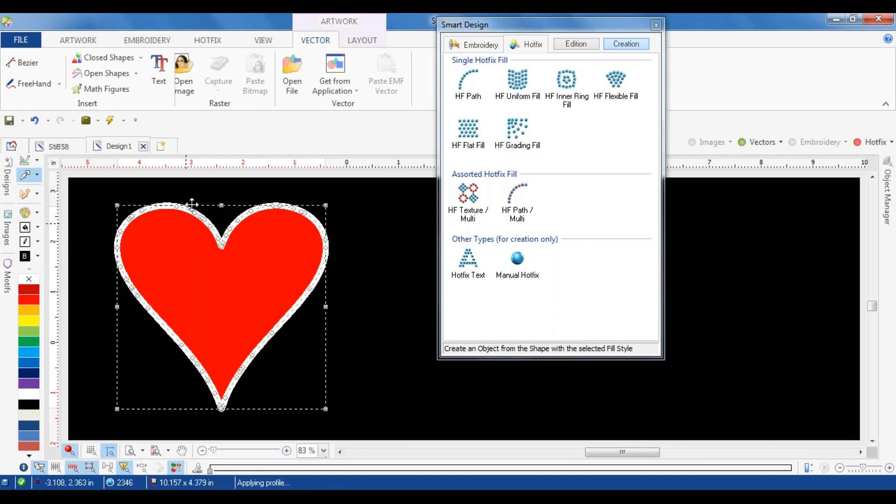
click(395, 85)
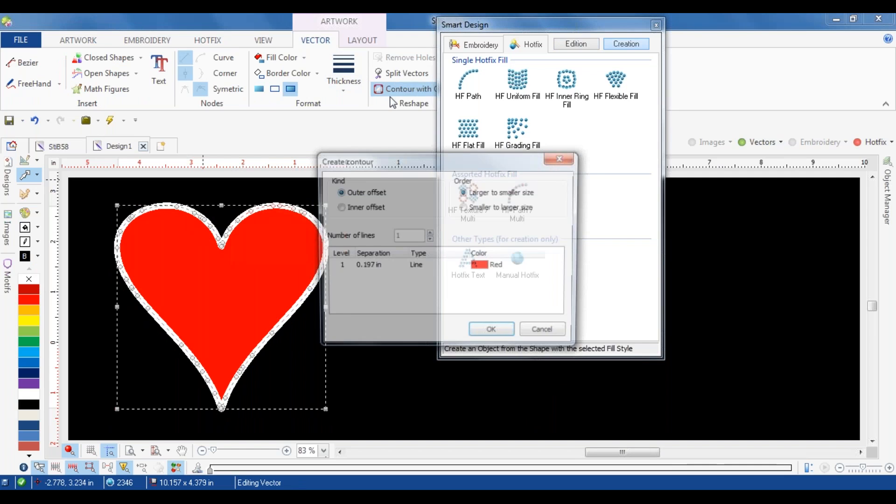
click(387, 266)
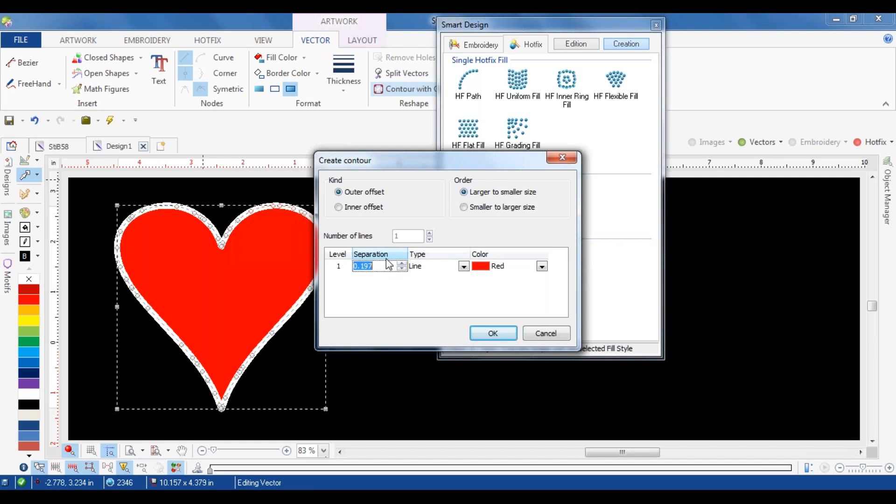
text(0.085)
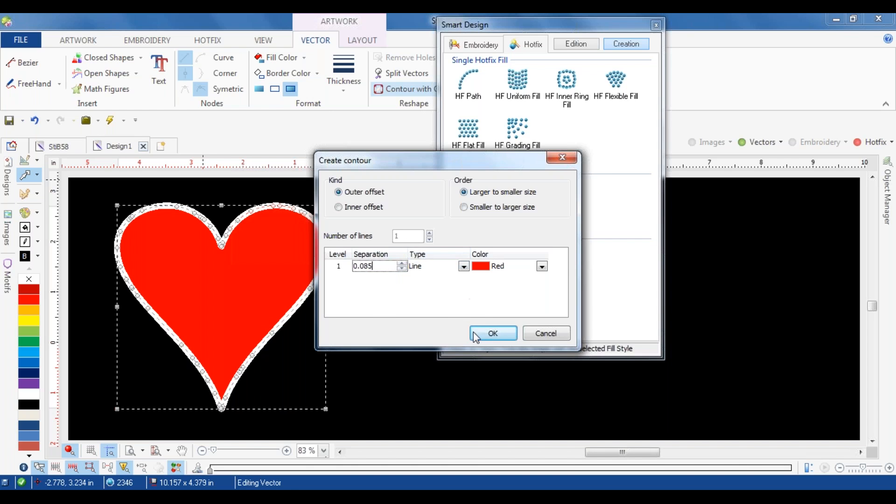
click(493, 334)
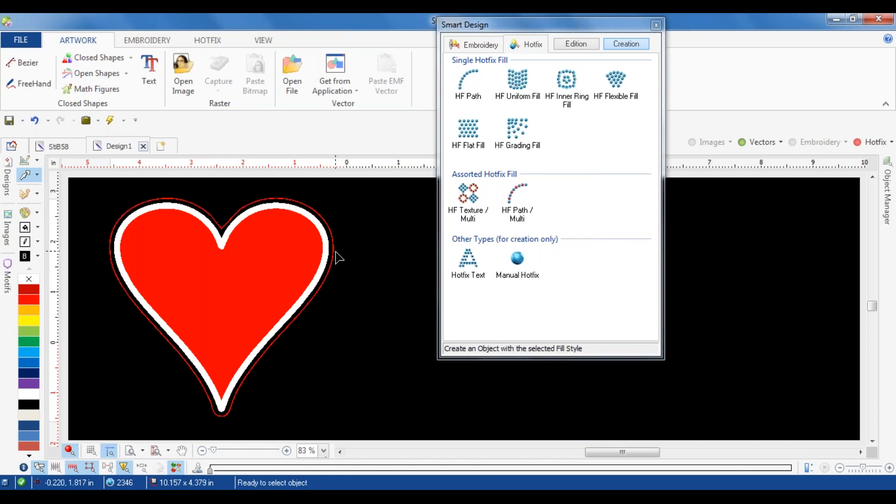
key(ctrl+z)
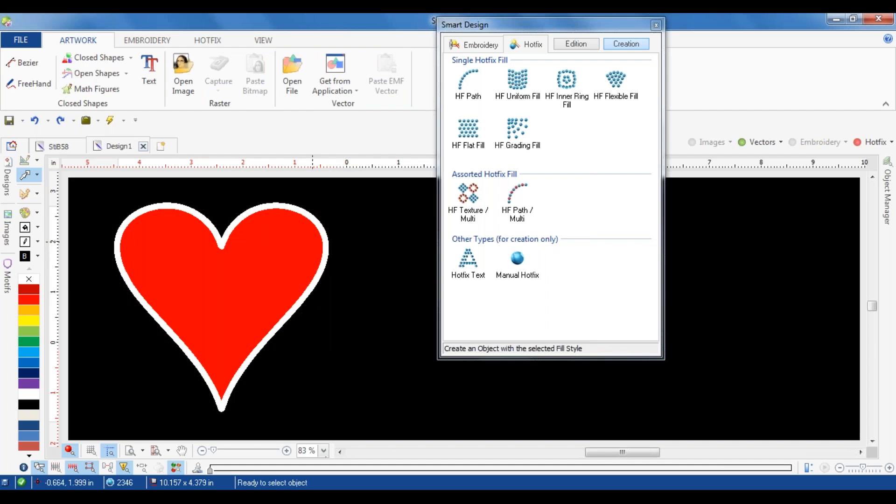
Step: Create a red outer contour line around the selected heart vector with a closer separation than the default
click(313, 242)
click(393, 89)
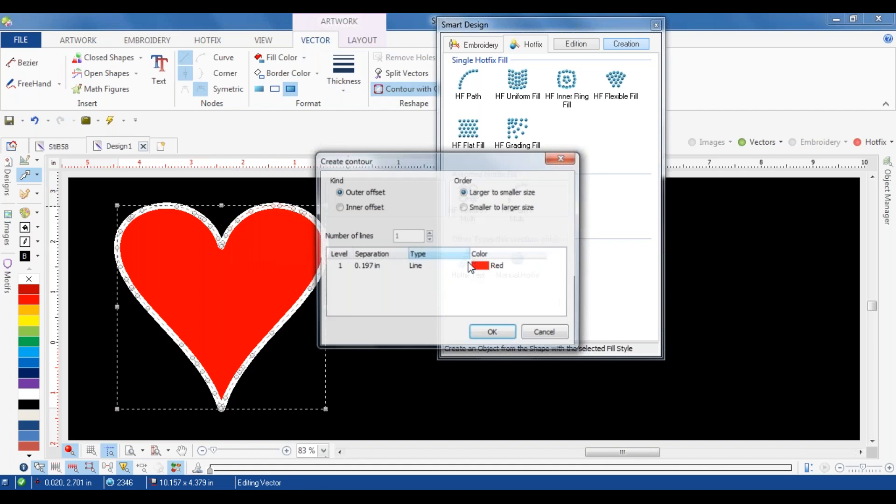
click(379, 265)
text(.0.)
text(05)
key(Return)
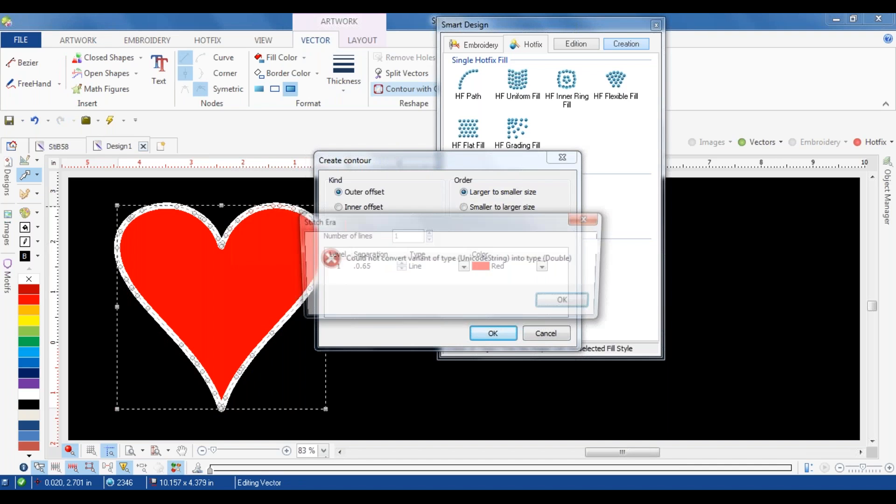
key(Return)
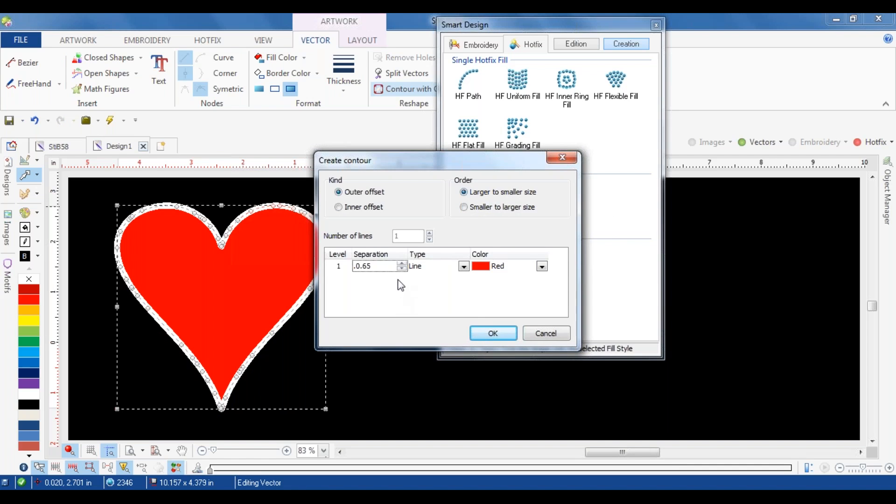
click(498, 327)
click(562, 304)
click(555, 305)
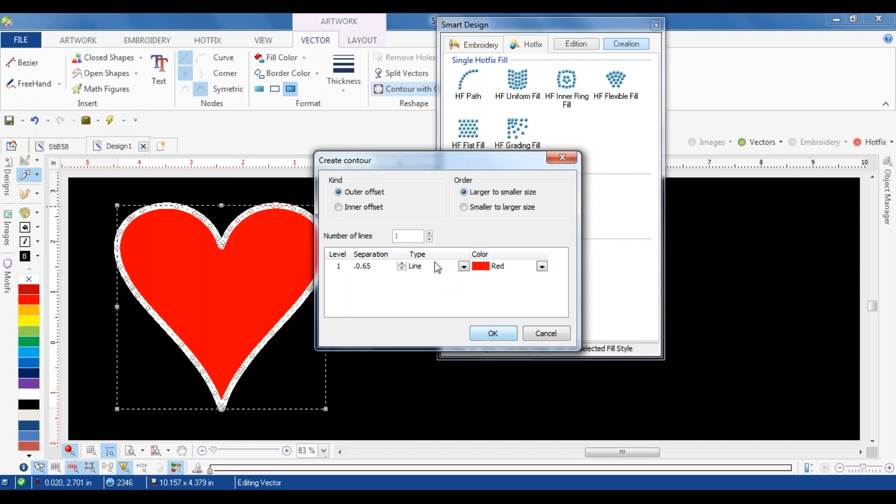
drag(374, 266, 358, 266)
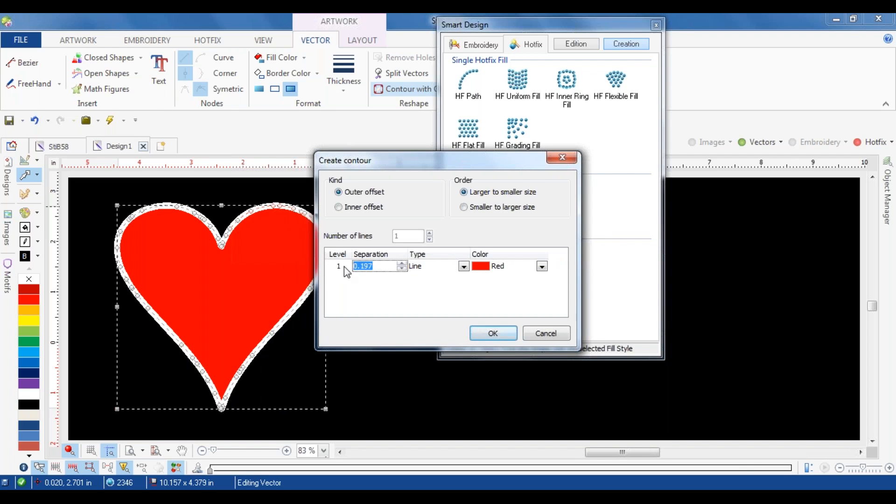
text(06)
click(494, 333)
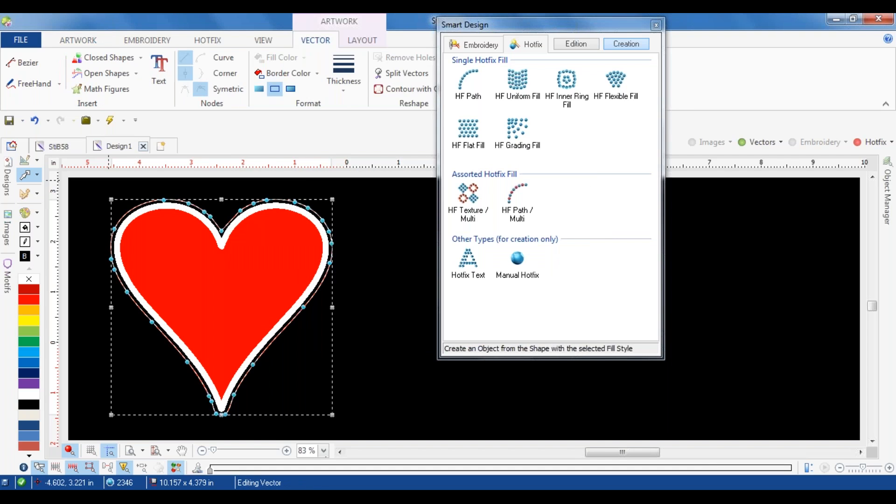
Step: Hide the vectors and show the hotfix objects to examine the blue outline against the heart's crystal border
click(759, 142)
click(872, 141)
click(794, 224)
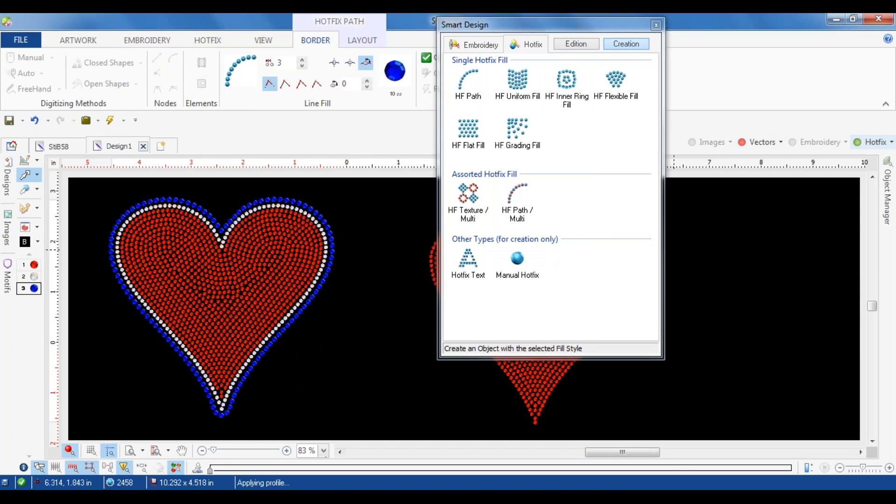
scroll(170, 215, up, 1)
scroll(170, 214, up, 3)
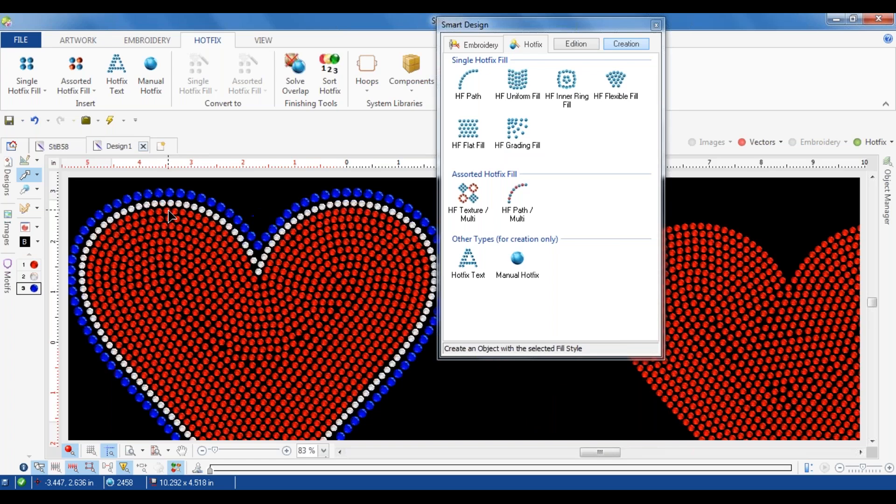
scroll(189, 215, down, 3)
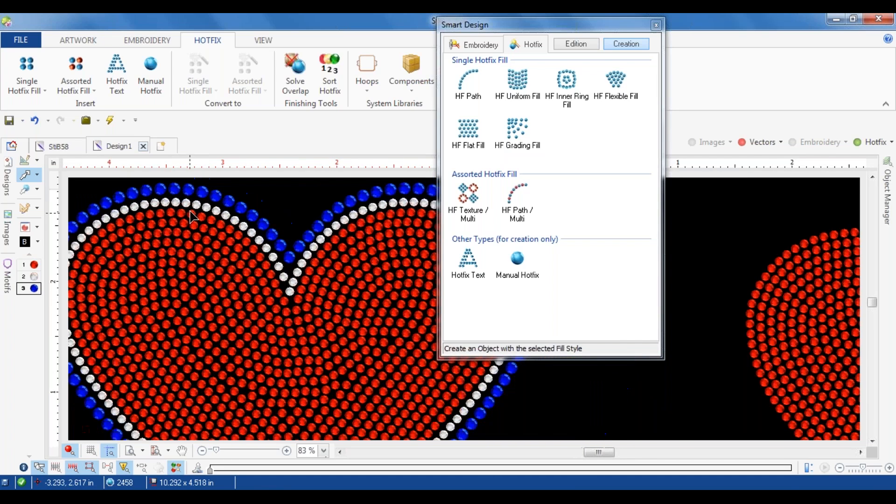
Step: Select the heart's hotfix area and add a Std - Round Clear-Crystal bead in 10 ss for its border
click(191, 213)
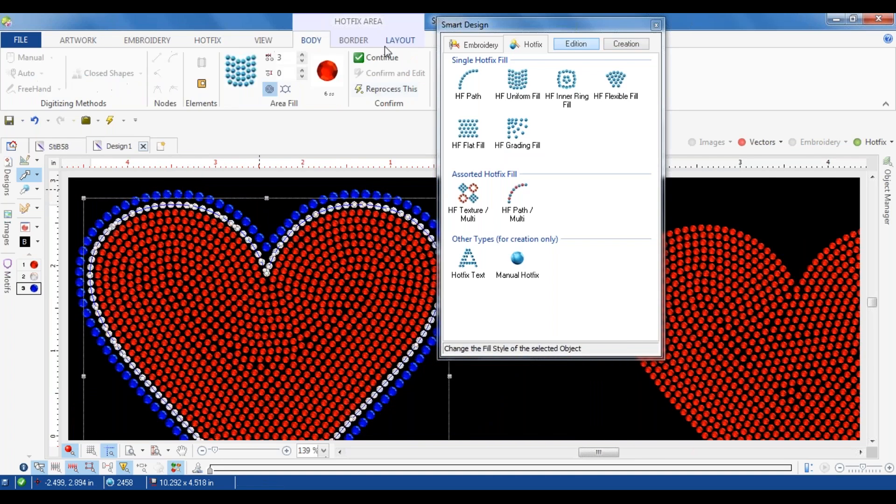
click(353, 40)
click(126, 74)
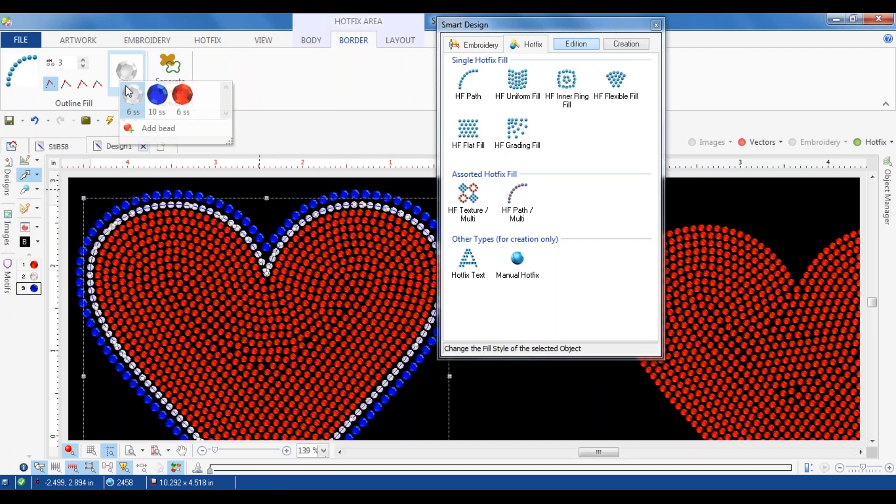
click(140, 125)
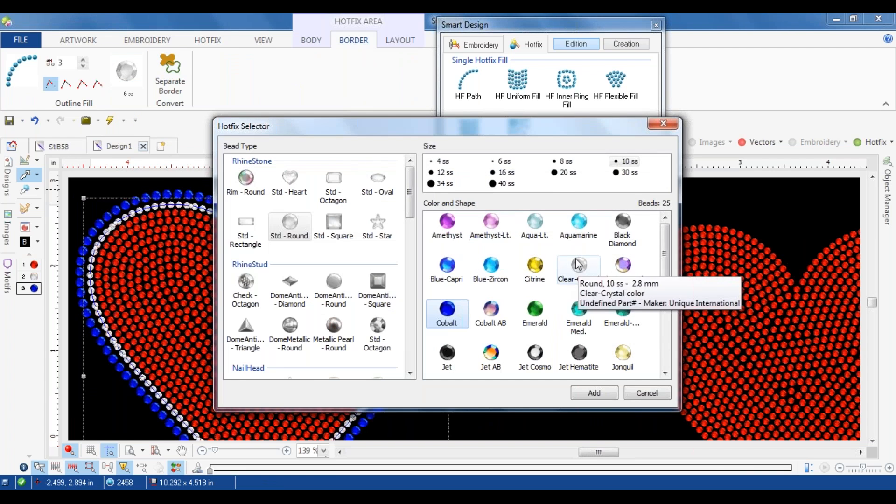
click(586, 266)
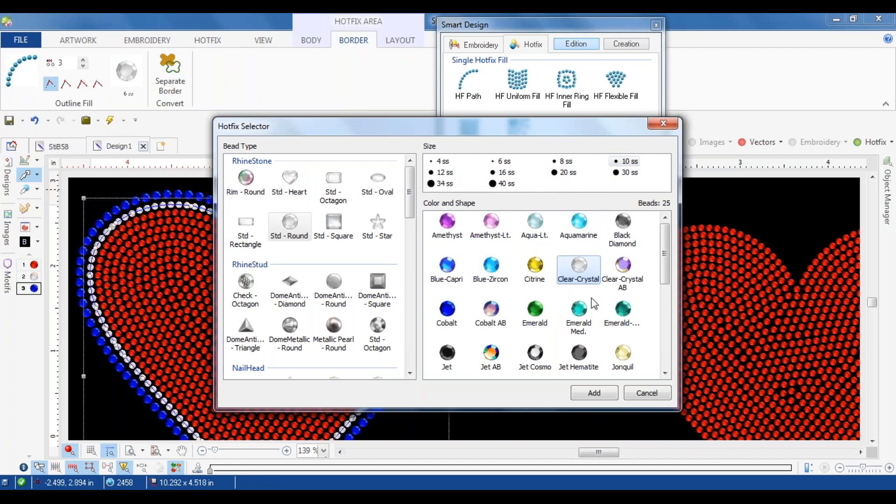
click(594, 393)
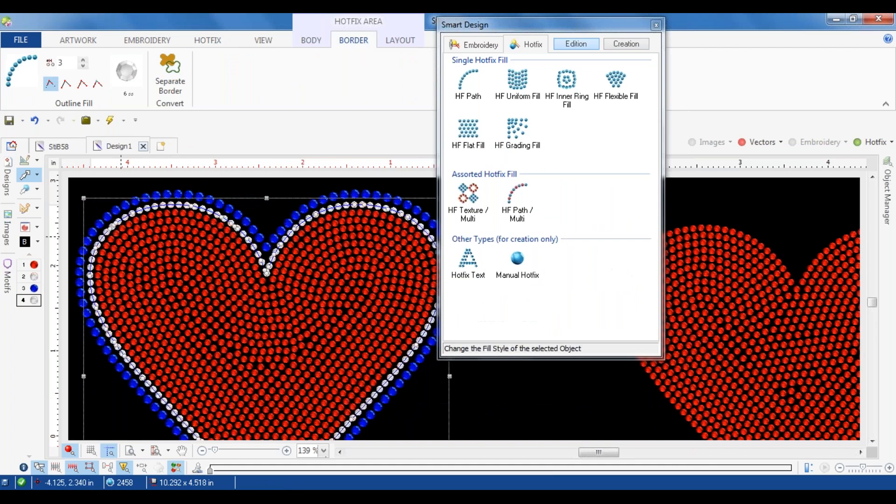
Step: Set the heart's border to the 10 ss Clear-Crystal bead, keep the red 6 ss bead as fill, and deselect it
click(36, 301)
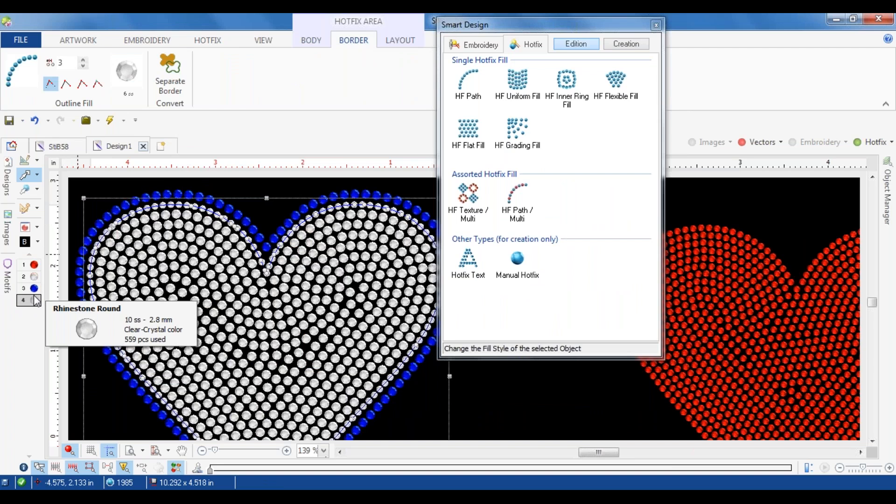
click(34, 265)
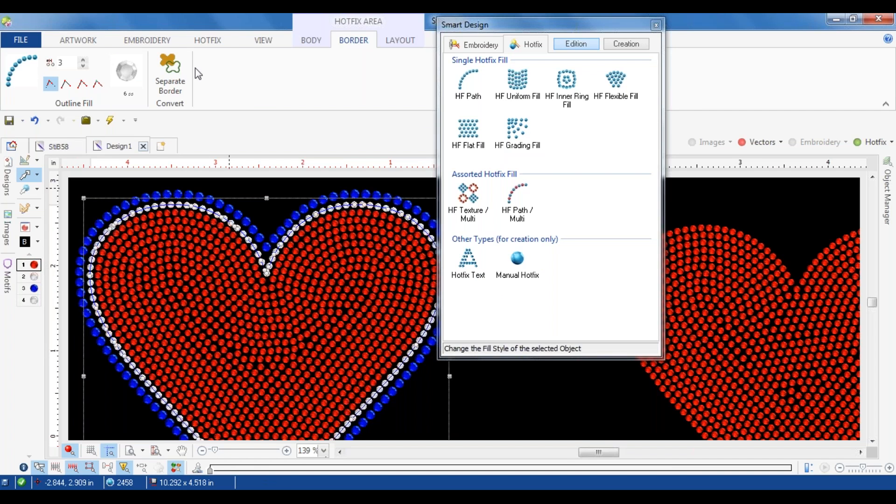
click(127, 74)
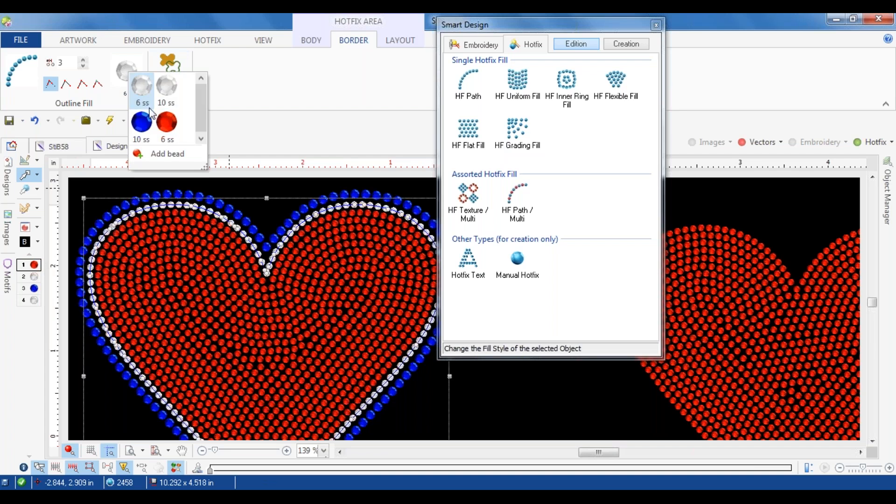
click(167, 89)
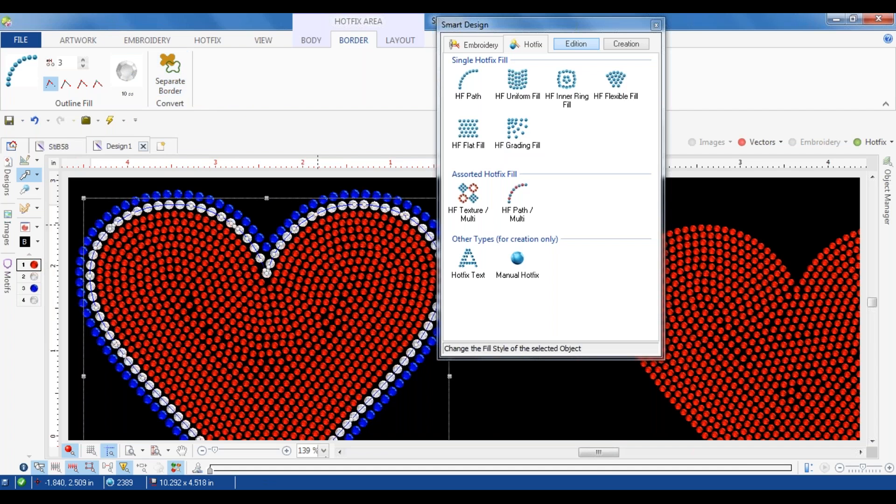
click(626, 44)
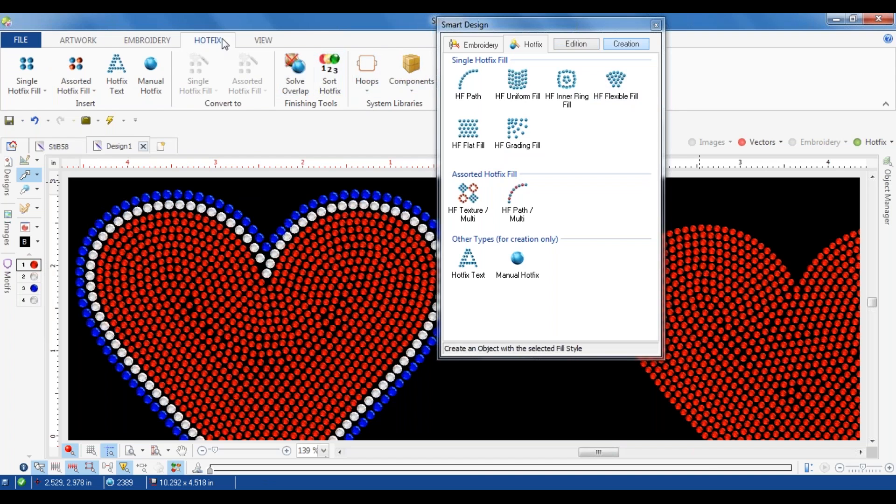
Step: Open the Simulation View for the hotfix design
click(261, 41)
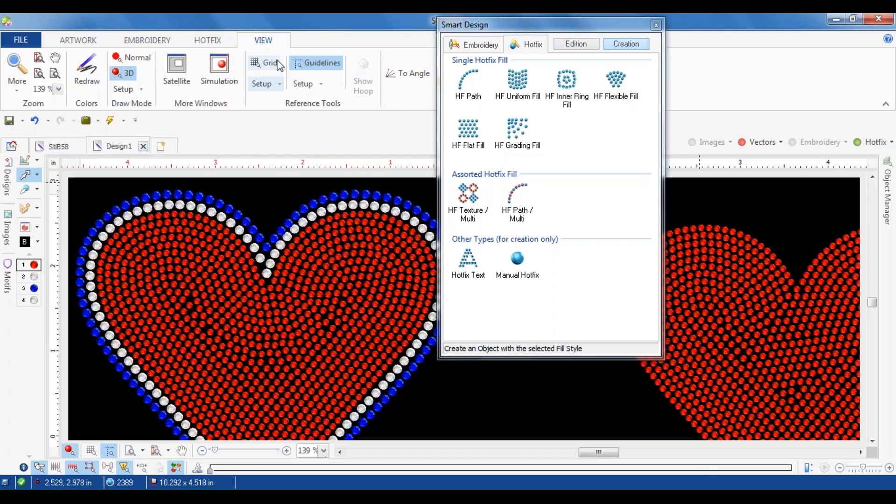
click(217, 75)
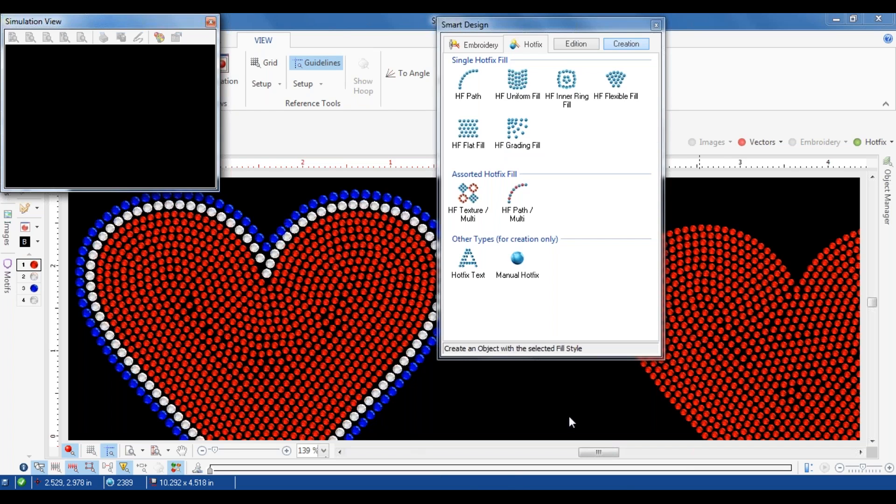
Step: End the unresponsive Stitch Era task in Windows Task Manager and close Task Manager
right_click(546, 498)
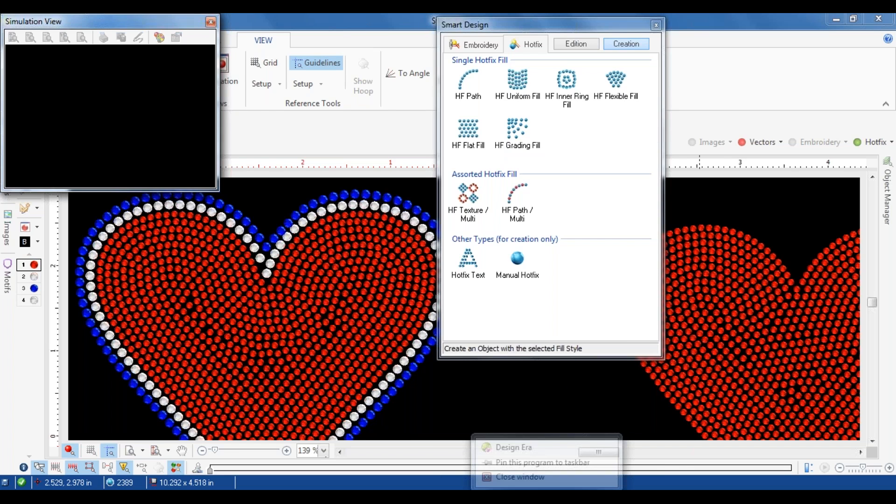
click(541, 471)
right_click(600, 499)
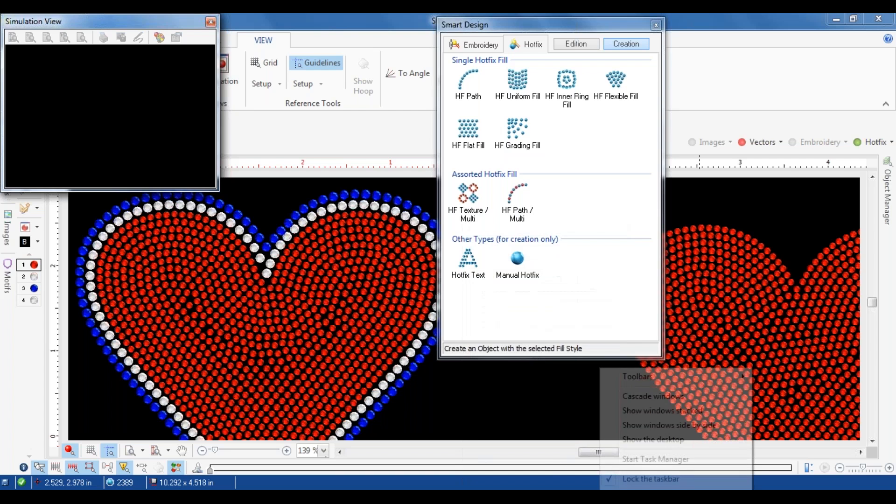
click(639, 460)
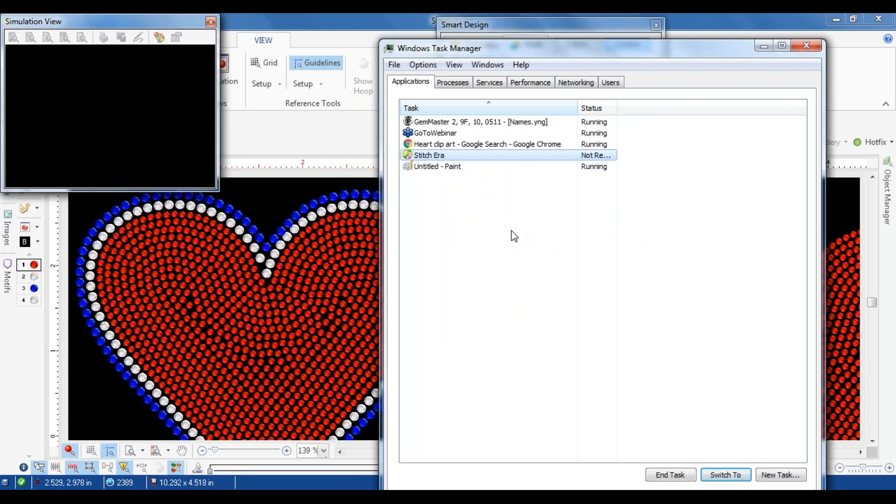
click(672, 475)
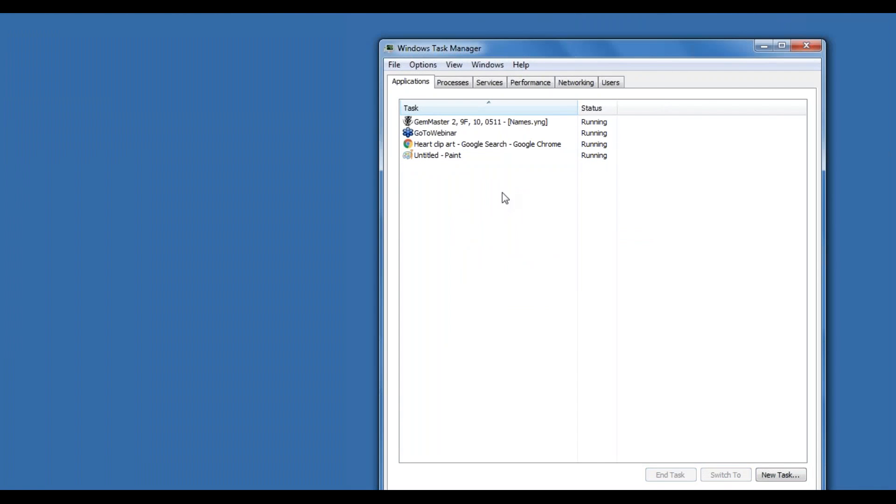
click(806, 46)
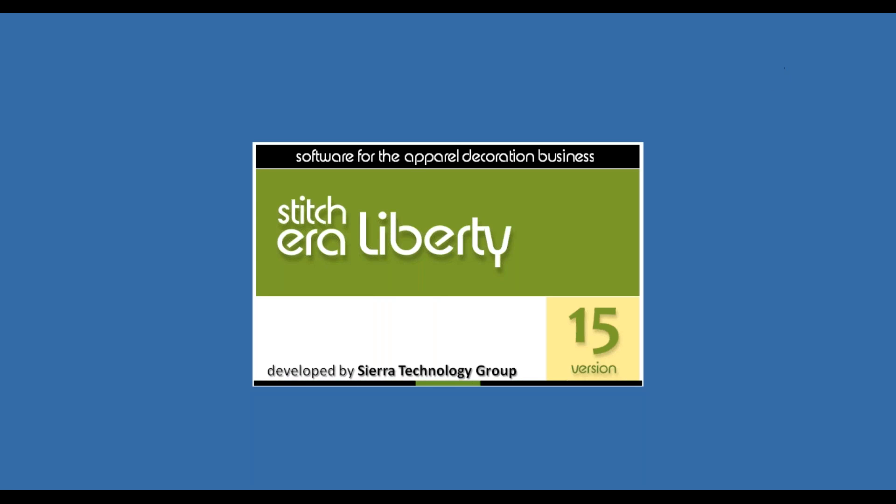
Step: Display the reopened heart design's hotfix beads in 3D and start a new blank design
mouse_move(343, 497)
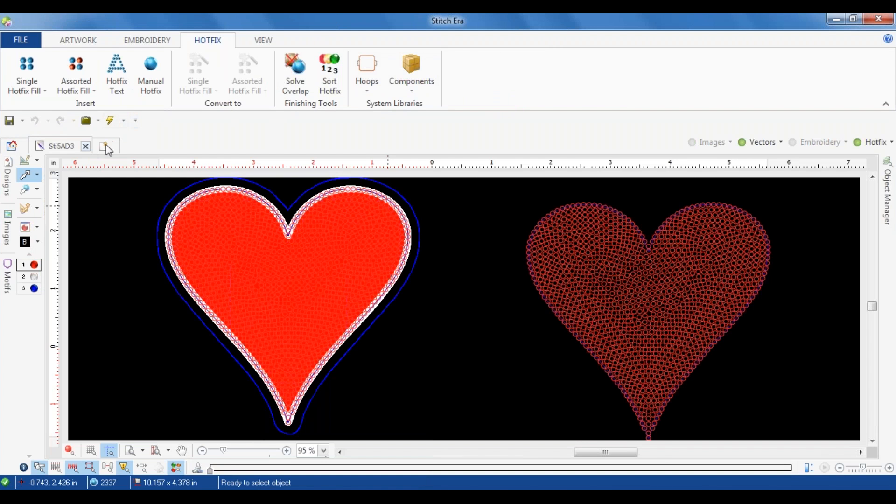
click(70, 450)
click(170, 263)
click(103, 146)
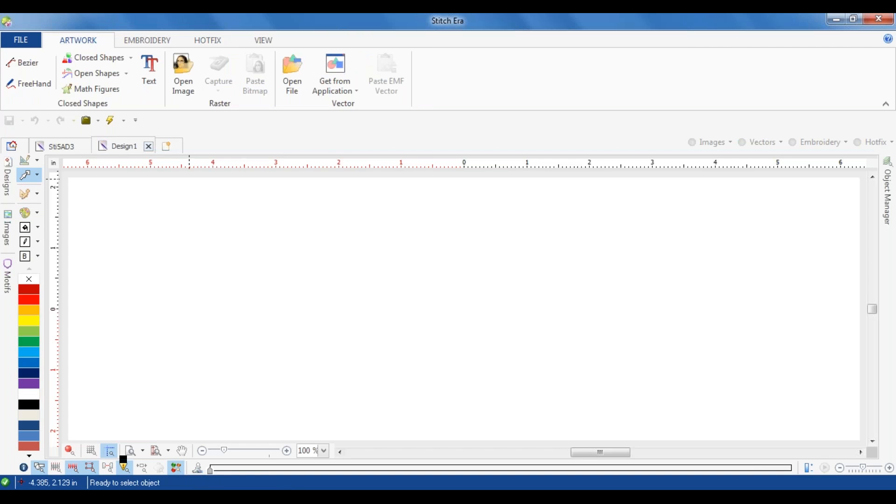
Step: Start a vector text object in the new design and browse the font previews
click(149, 70)
click(268, 215)
click(360, 238)
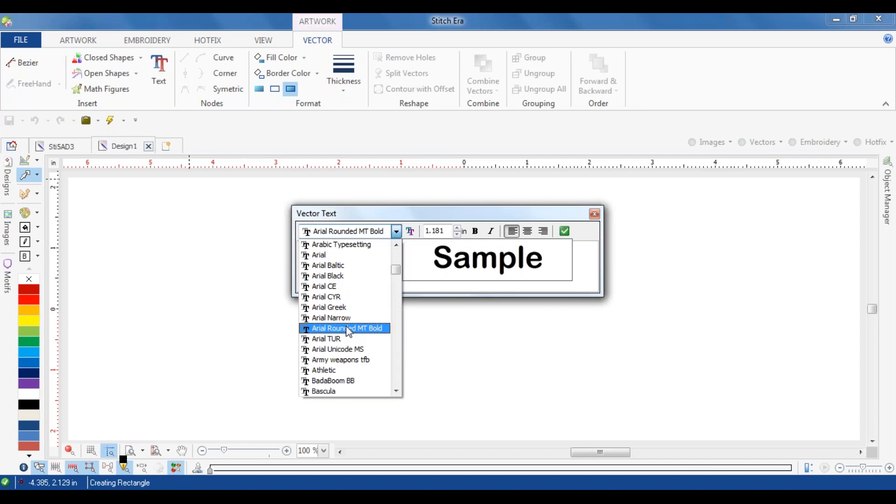
key(Down)
key(Down)
key(Down)
key(Down)
key(Down)
key(Down)
key(Down)
key(Down)
key(Down)
key(Up)
key(Up)
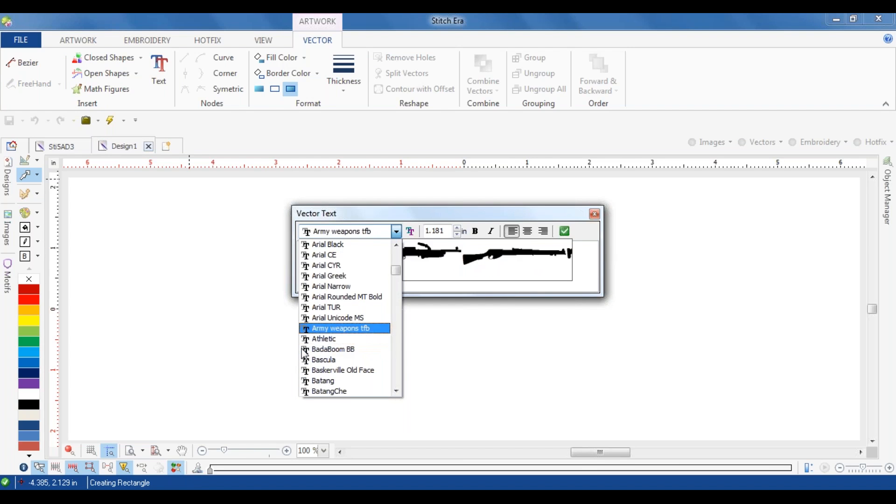
key(Up)
key(Down)
key(Down)
key(Down)
key(Up)
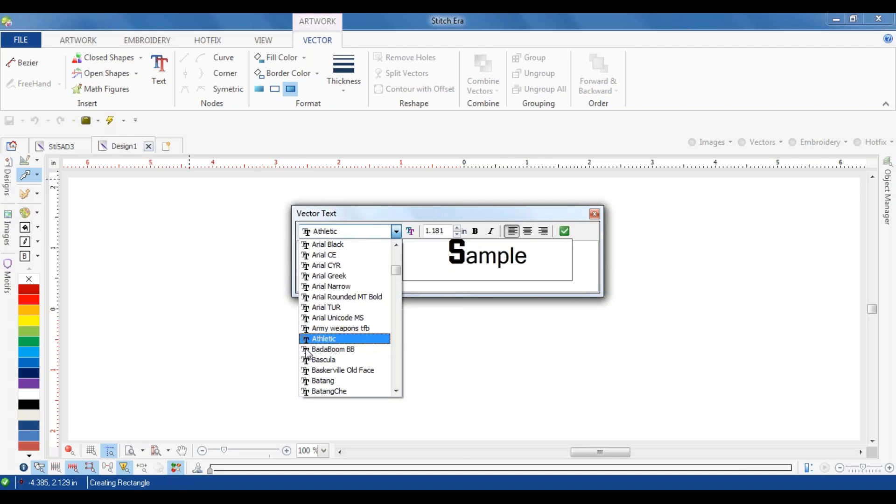
key(Down)
key(Down)
key(Up)
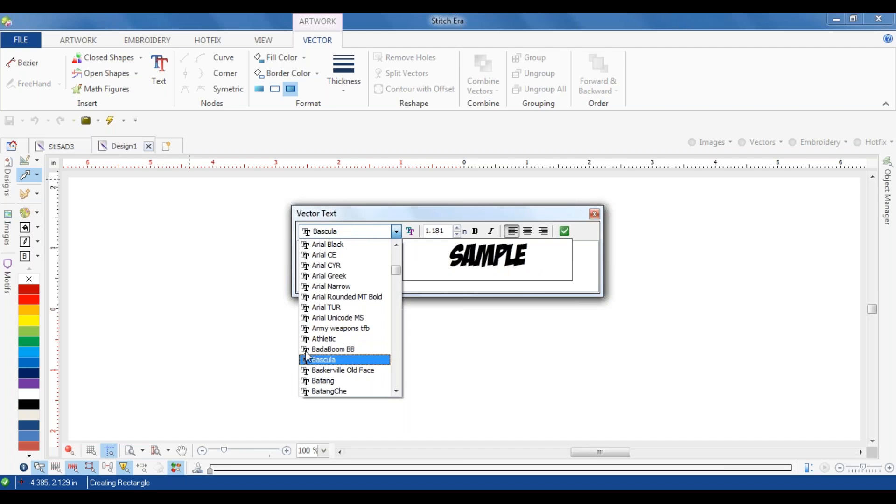
key(Down)
key(Down)
key(Down)
key(Down)
key(Down)
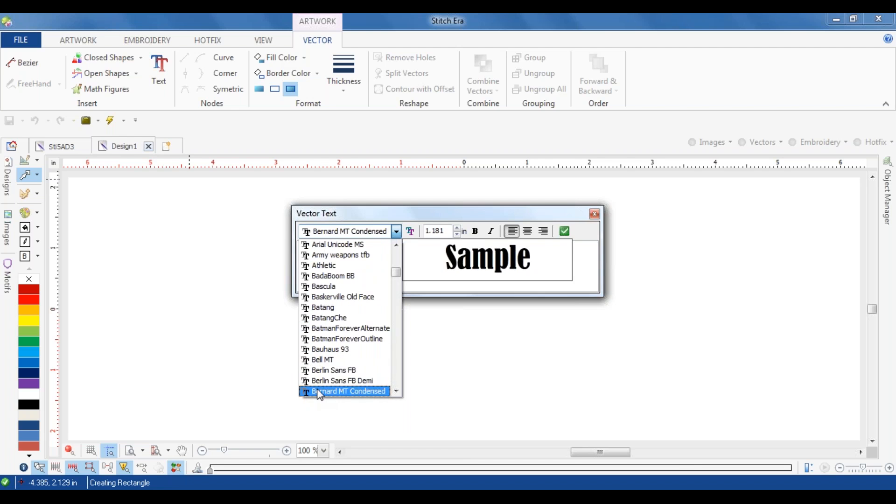
Step: Set the vector text's font to Berlin Sans FB Demi and its height to 3.0 in
click(320, 381)
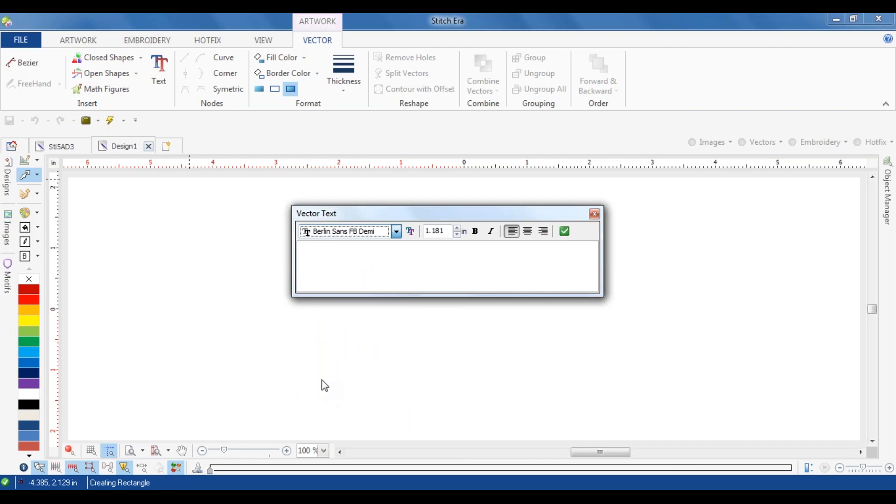
double_click(448, 228)
text(3.)
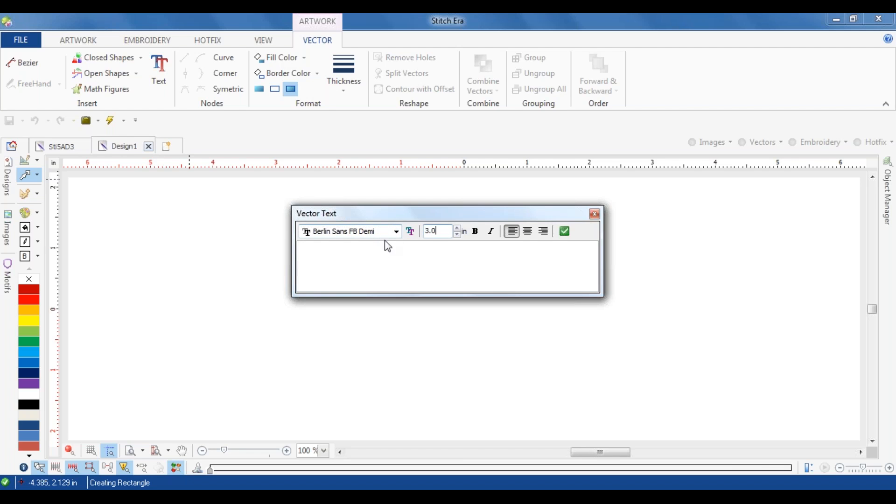
text(0)
Step: Complete the 3.0 in text height and create the letter W as bold vector text
click(475, 233)
text($)
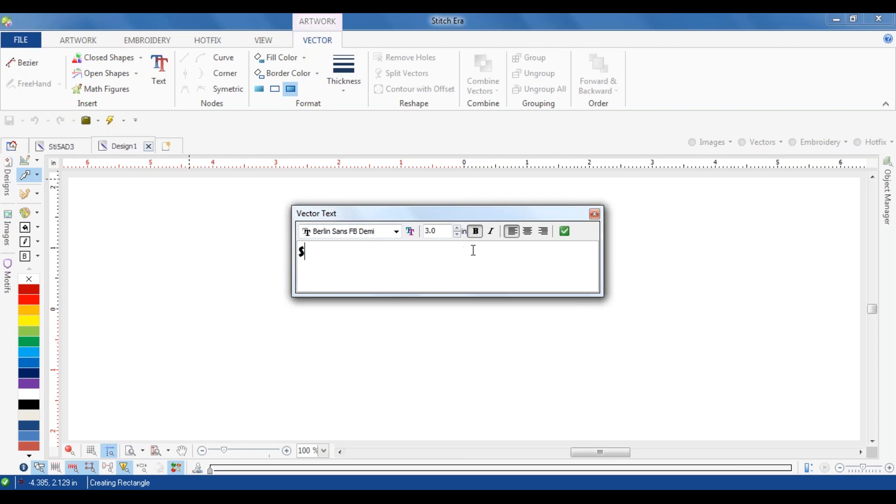
text(W)
click(565, 233)
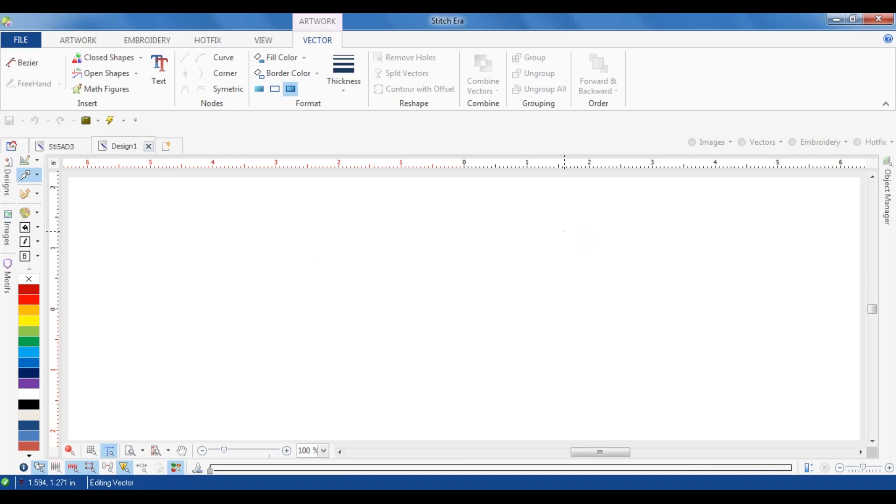
Step: Give the W a red fill without a border and enlarge it proportionally to about 4 in wide
click(259, 89)
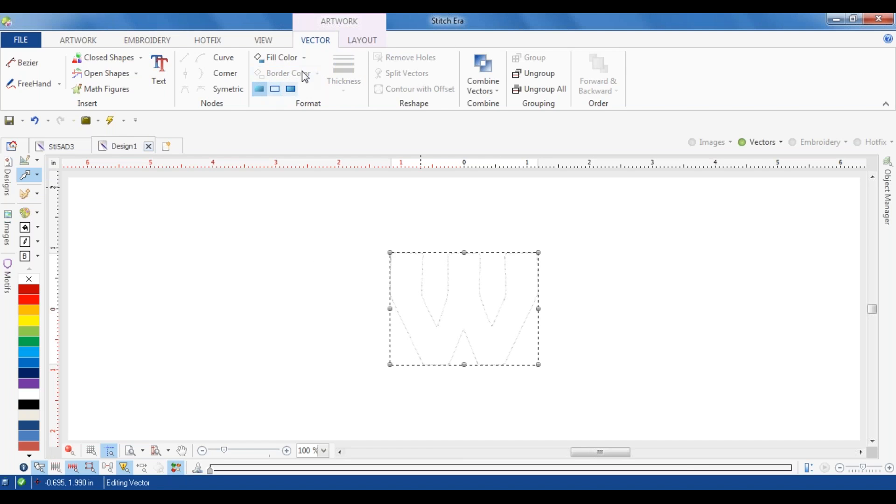
click(28, 298)
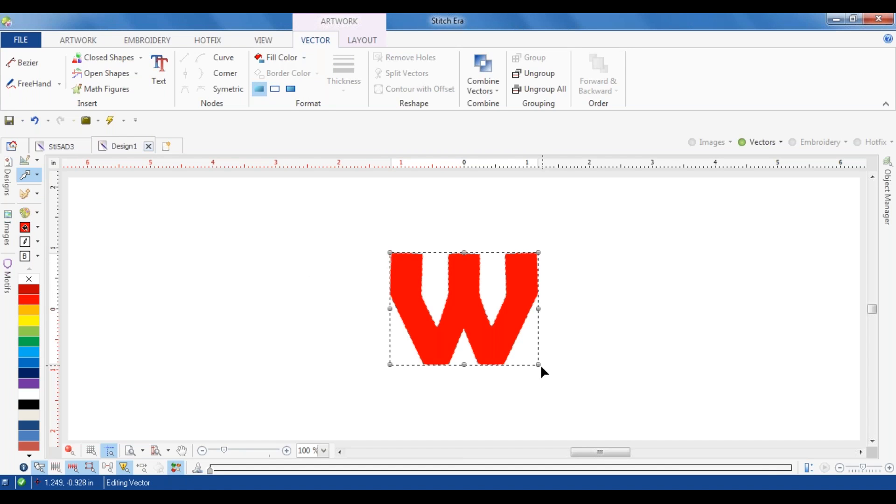
drag(538, 364, 564, 389)
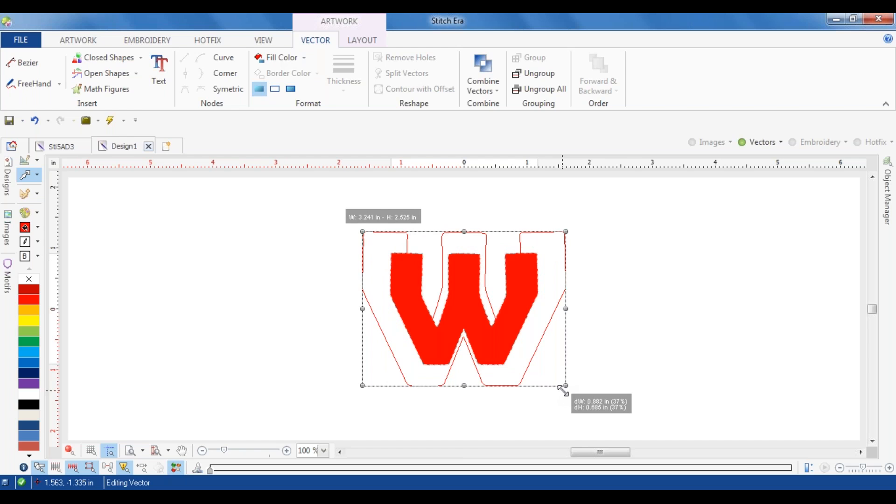
drag(563, 392, 577, 422)
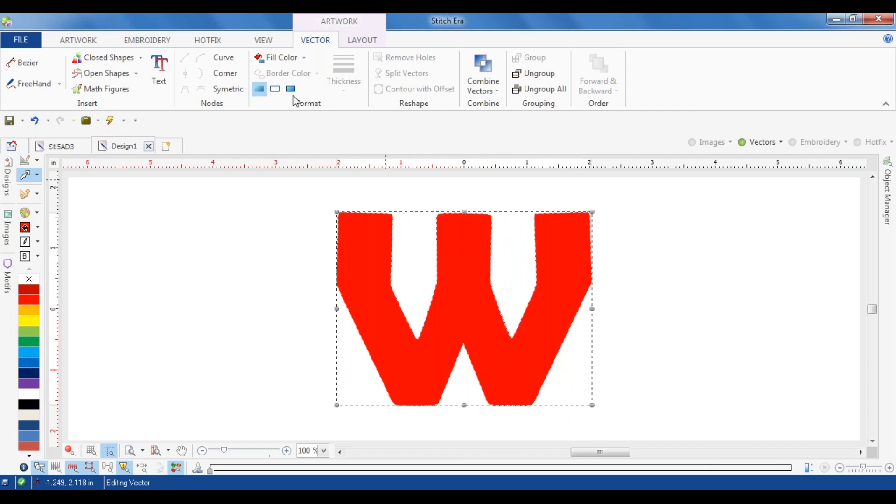
click(253, 222)
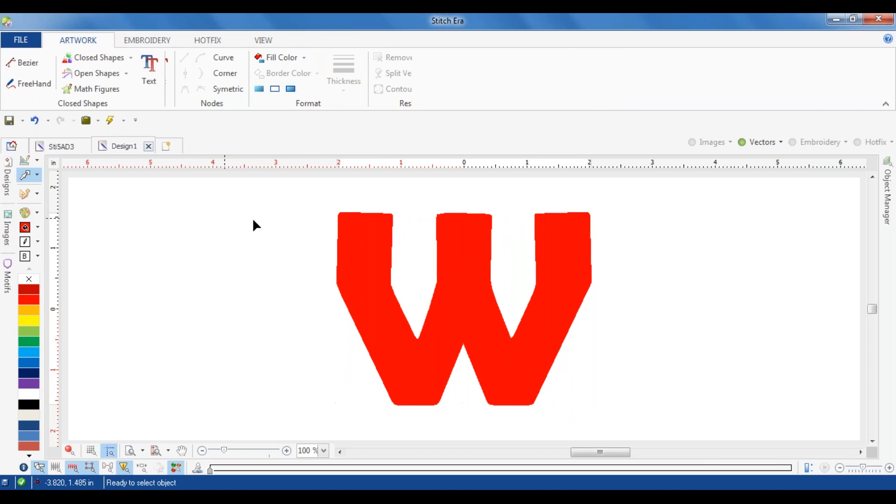
Step: Ungroup the W completely and create a blue outer contour line around it with 0.050 in separation
click(368, 260)
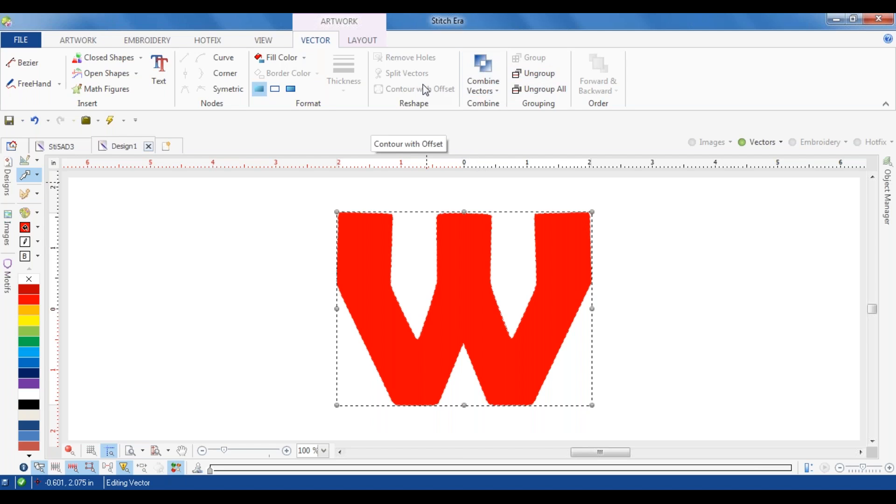
click(561, 93)
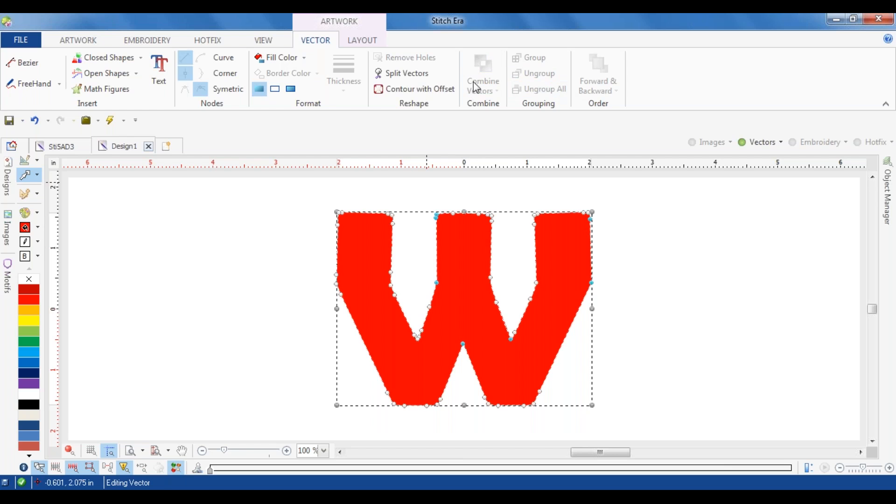
click(438, 91)
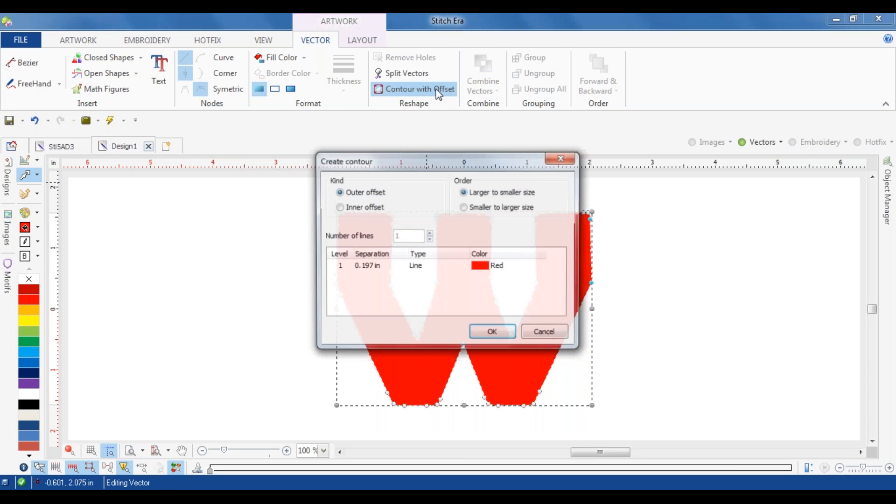
click(378, 266)
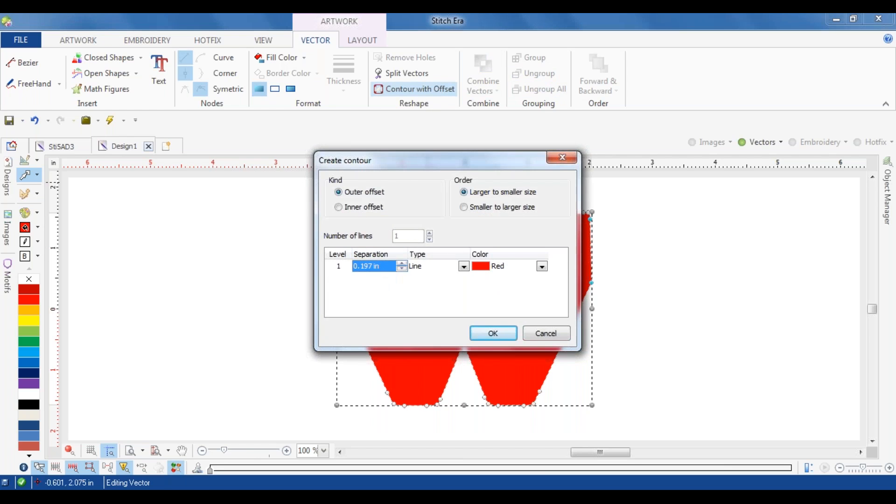
text(0.05)
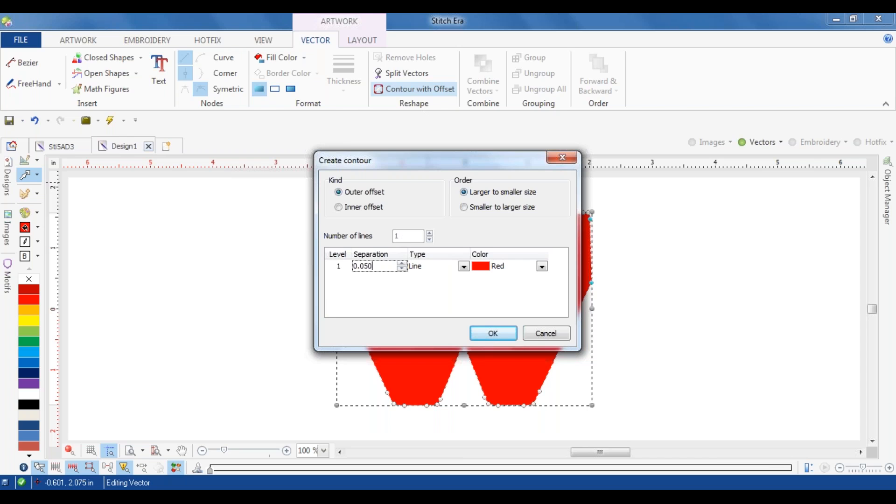
click(496, 270)
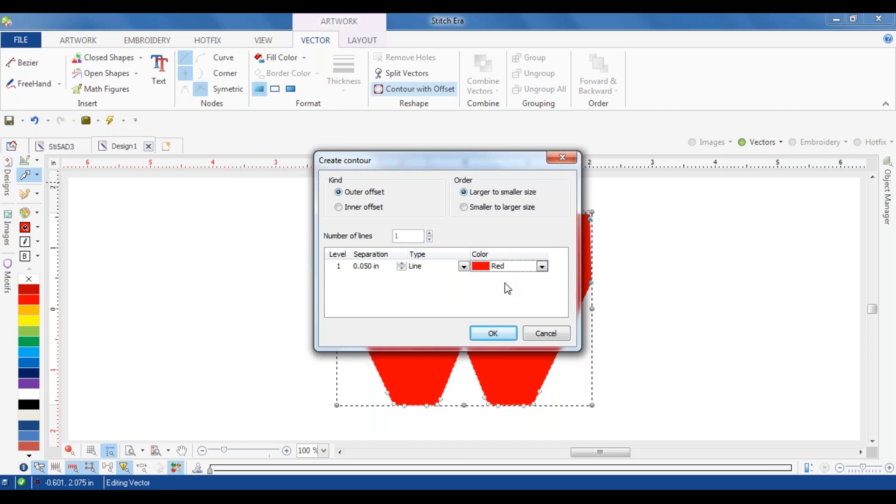
click(544, 268)
drag(568, 334, 568, 297)
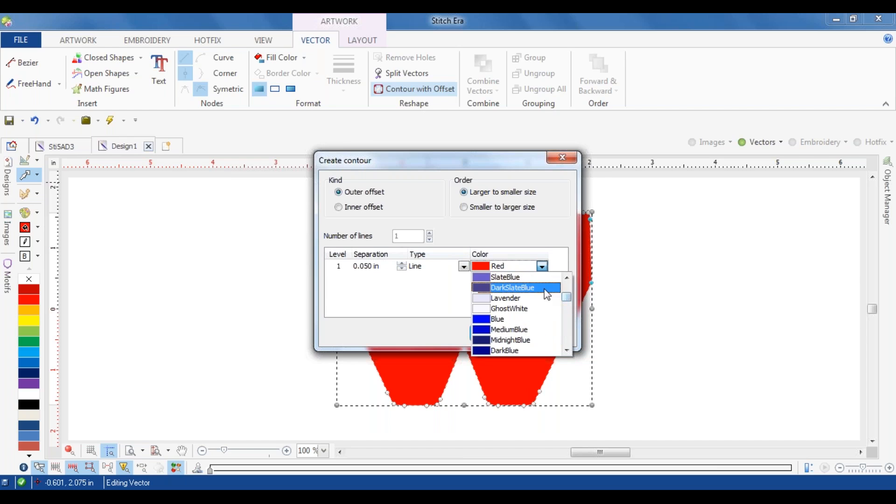
click(509, 320)
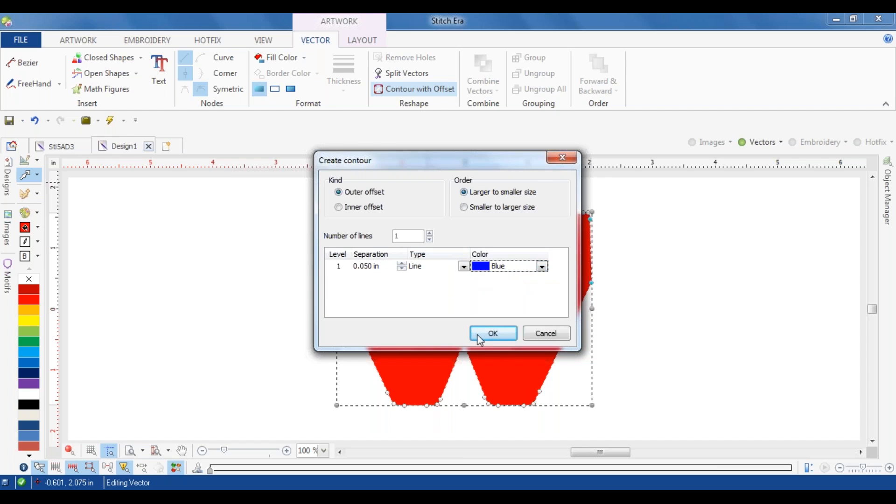
click(494, 333)
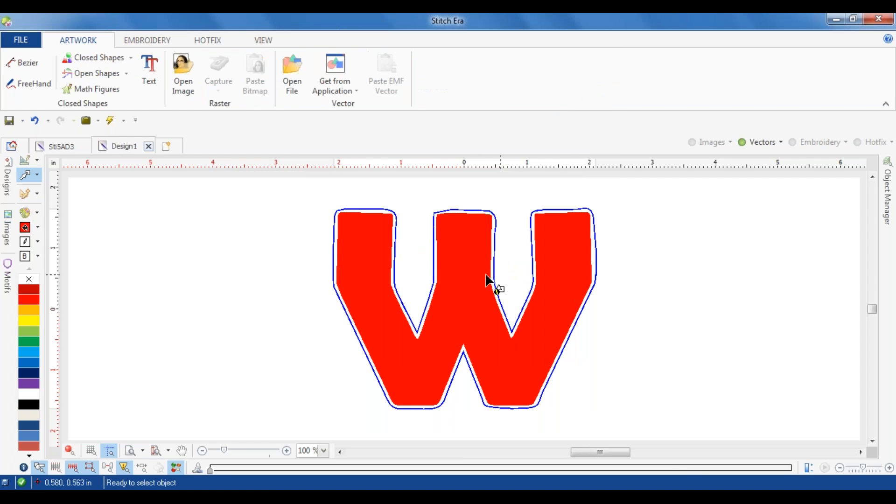
Step: Select the blue contour's node at the outer bend of the W's right arm for editing
scroll(589, 271, up, 4)
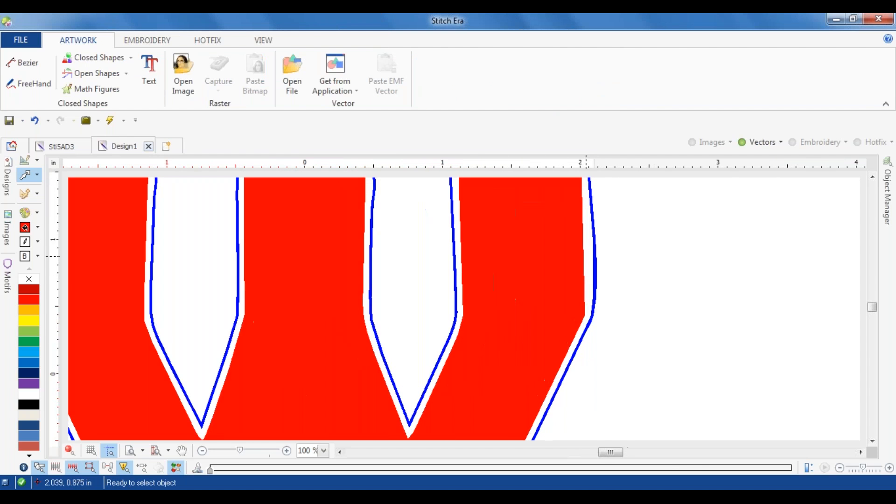
click(595, 294)
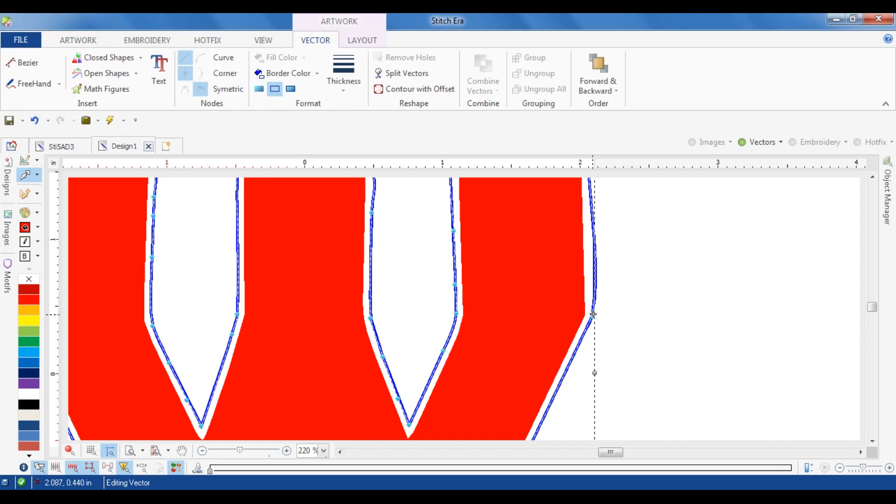
scroll(592, 316, up, 6)
click(591, 321)
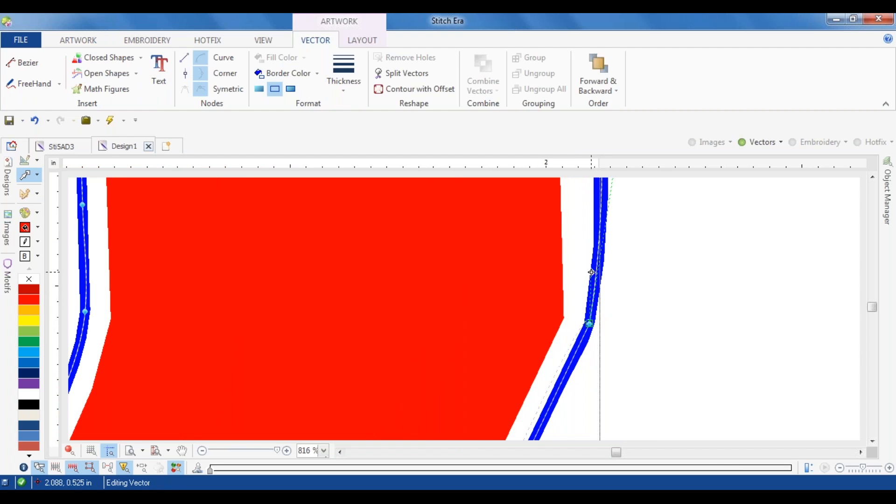
Step: Sharpen the blue contour's outer bend on the W's right arm by adjusting its node and handles and making the segment below it straight
drag(591, 272, 593, 274)
drag(589, 315, 589, 323)
scroll(592, 322, up, 3)
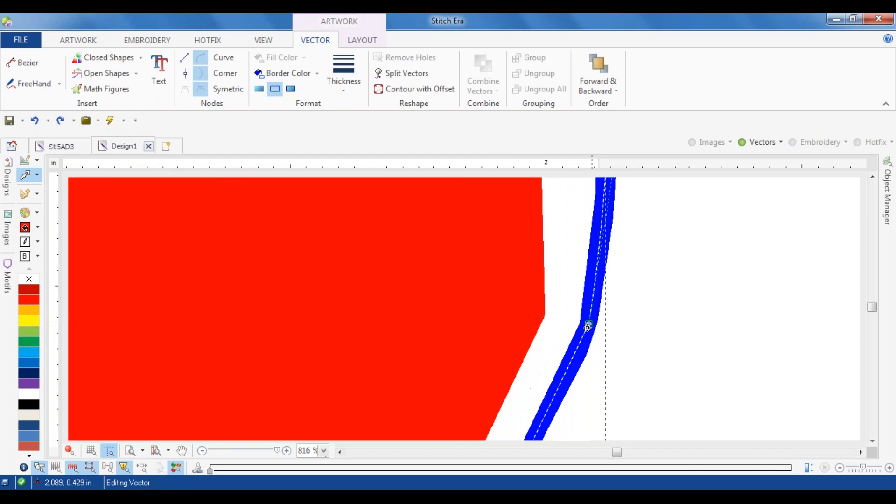
drag(590, 321, 578, 365)
click(591, 320)
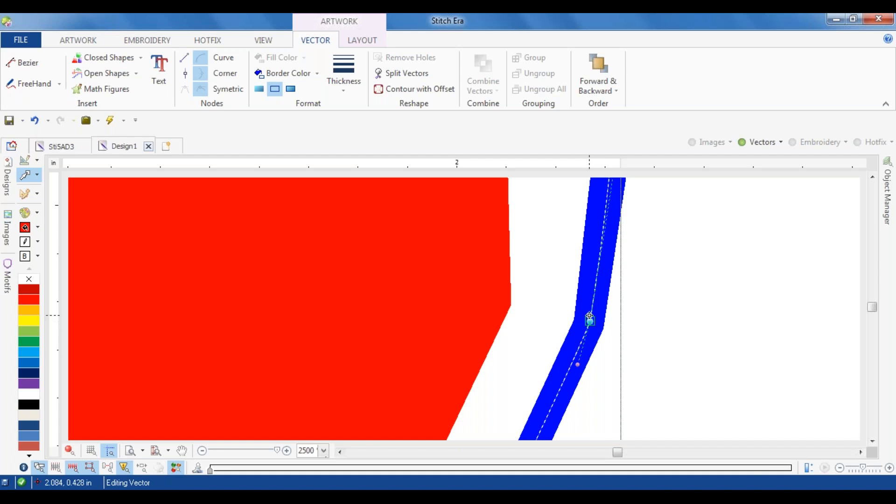
click(185, 73)
drag(591, 285, 588, 279)
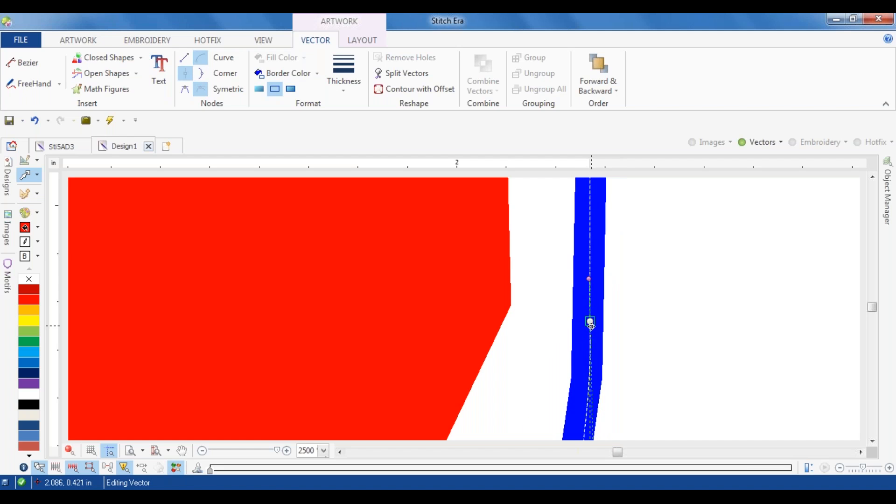
drag(591, 323, 589, 321)
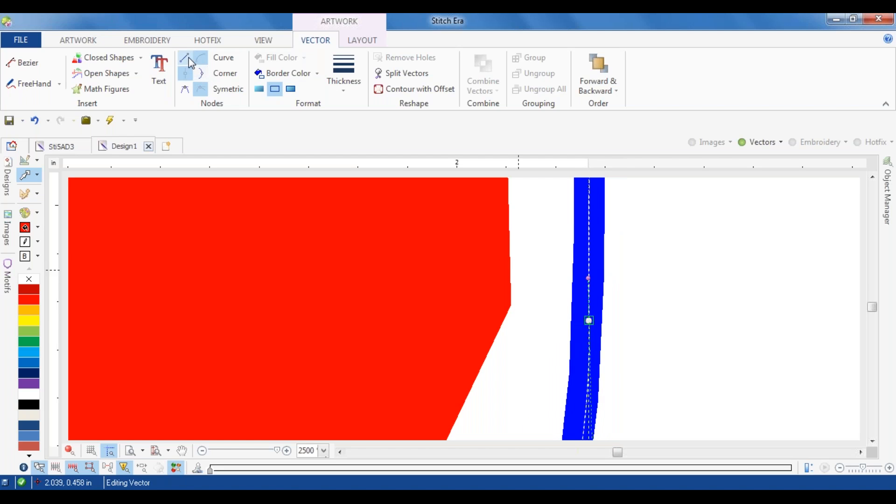
click(189, 60)
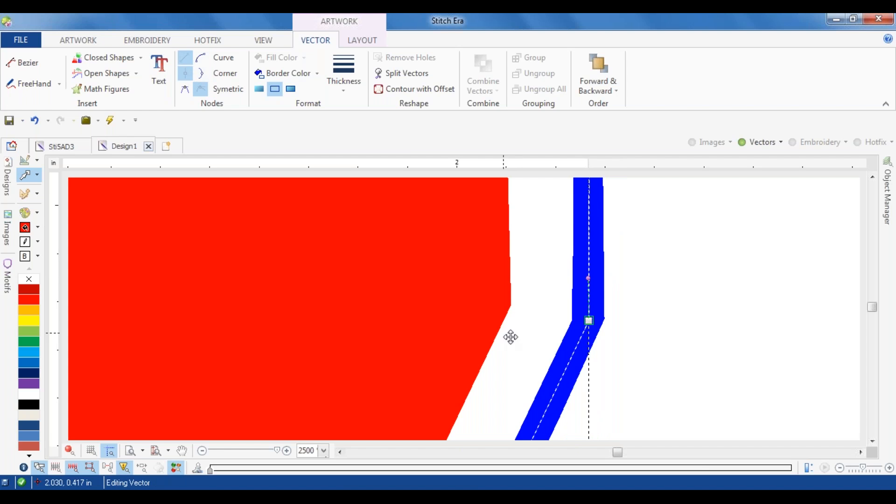
Step: Square the outer top corner of the blue contour on the W's right arm by moving its node outward and realigning its curve handles
scroll(589, 318, down, 5)
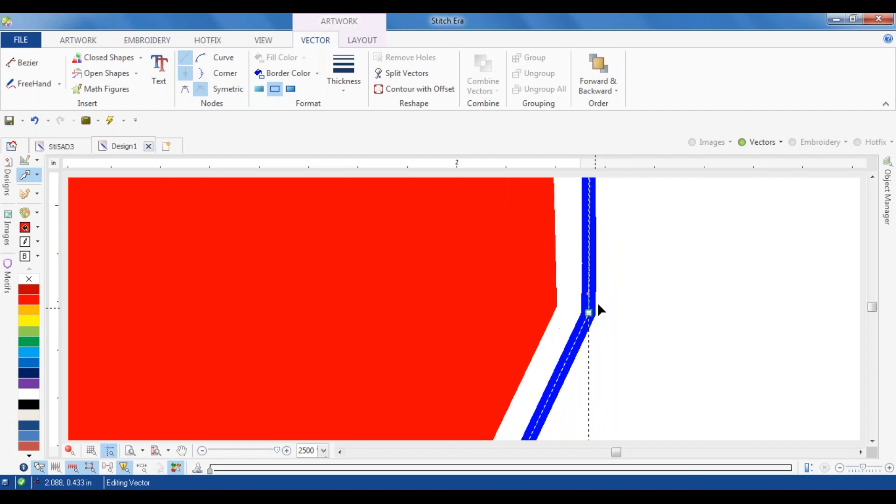
scroll(608, 292, down, 3)
scroll(602, 294, down, 3)
scroll(502, 246, up, 6)
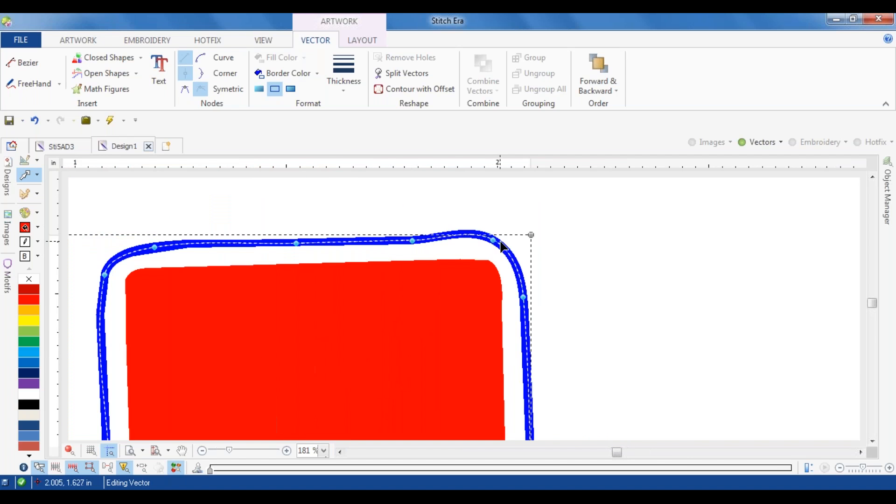
click(494, 240)
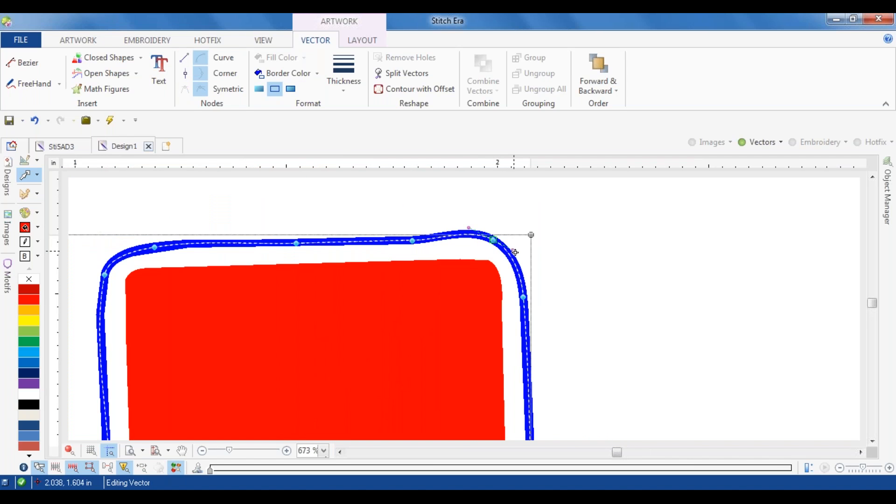
drag(494, 241, 518, 246)
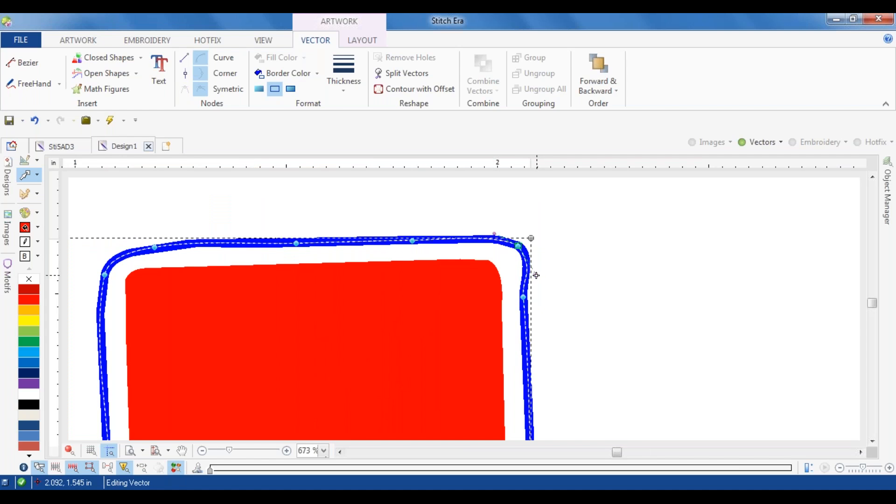
drag(522, 279, 522, 280)
drag(498, 232, 497, 241)
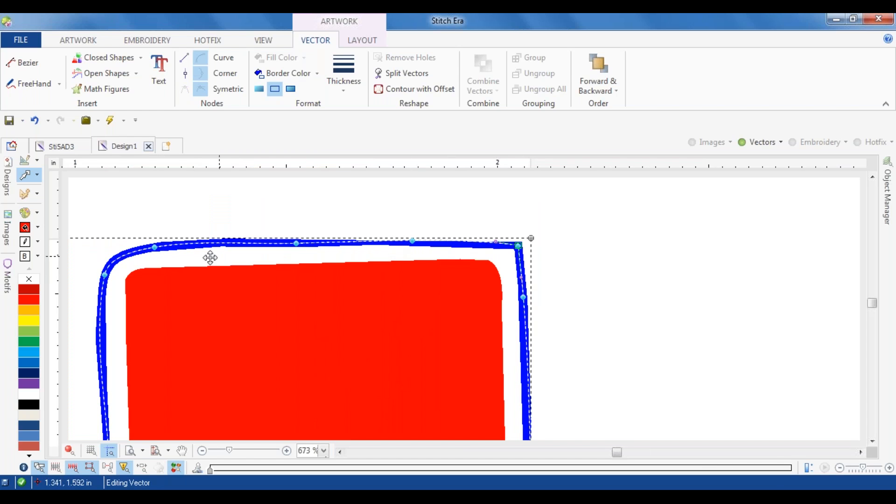
Step: Square the inner top corner of the right arm's contour by repositioning its nodes and curve handles
drag(157, 246, 108, 367)
drag(95, 430, 112, 433)
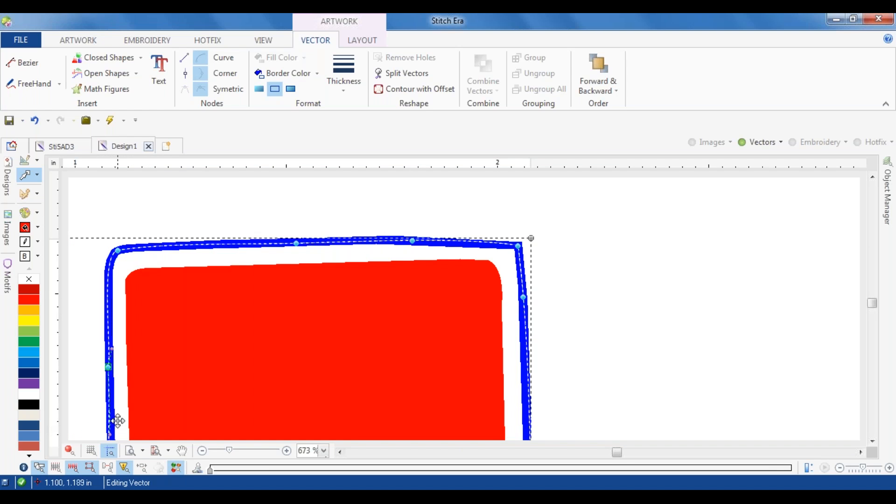
click(119, 251)
drag(100, 253, 116, 292)
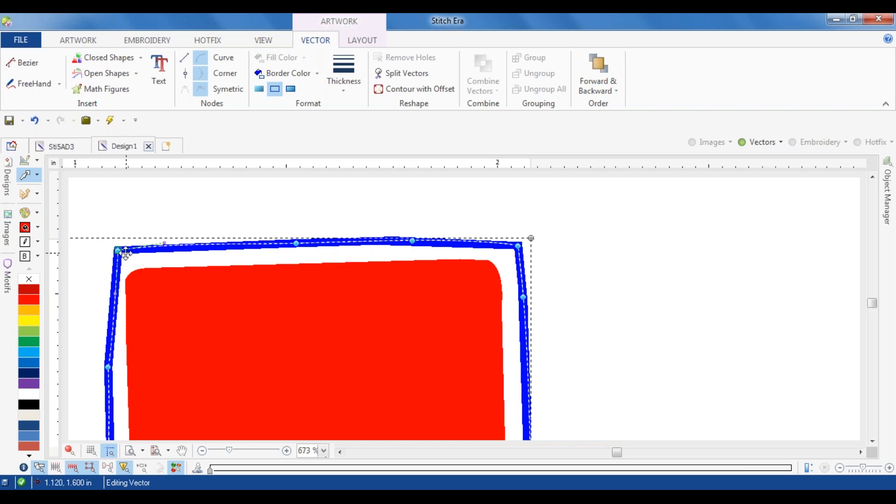
drag(119, 251, 111, 246)
drag(110, 368, 112, 370)
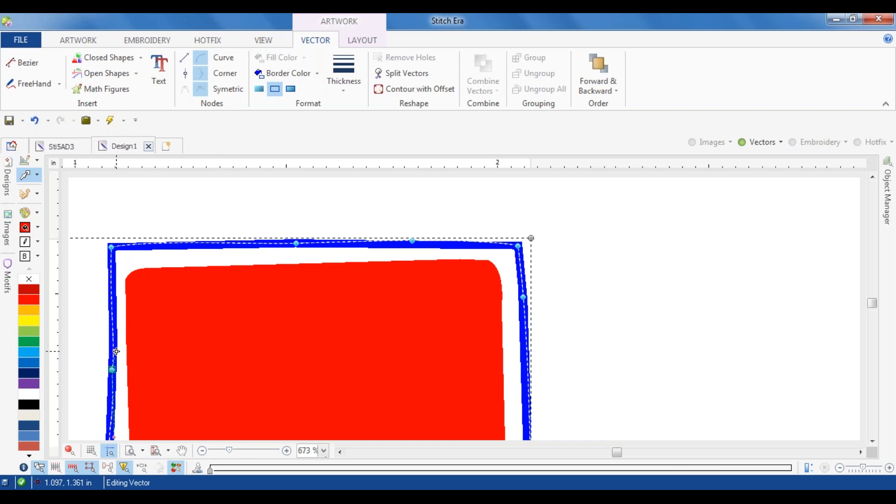
Step: Straighten the contour along the inner side of the W's right arm and deselect it
scroll(114, 344, down, 3)
scroll(128, 390, up, 4)
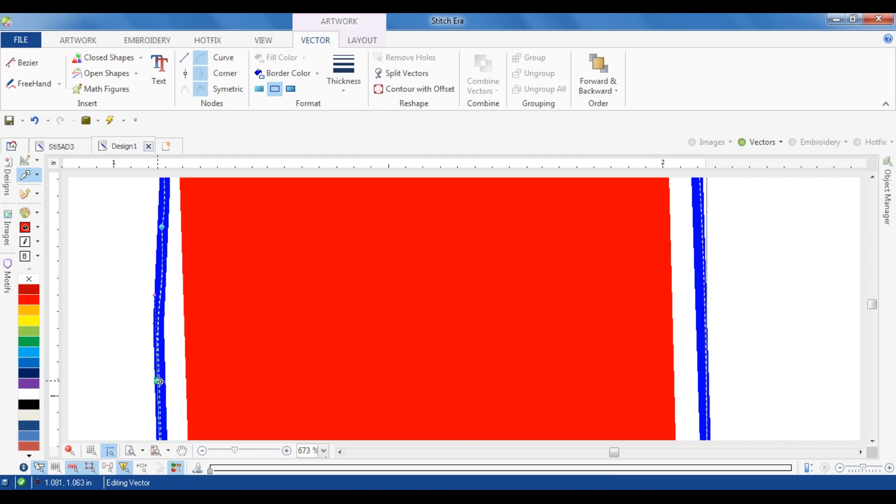
scroll(174, 345, down, 2)
scroll(175, 346, down, 3)
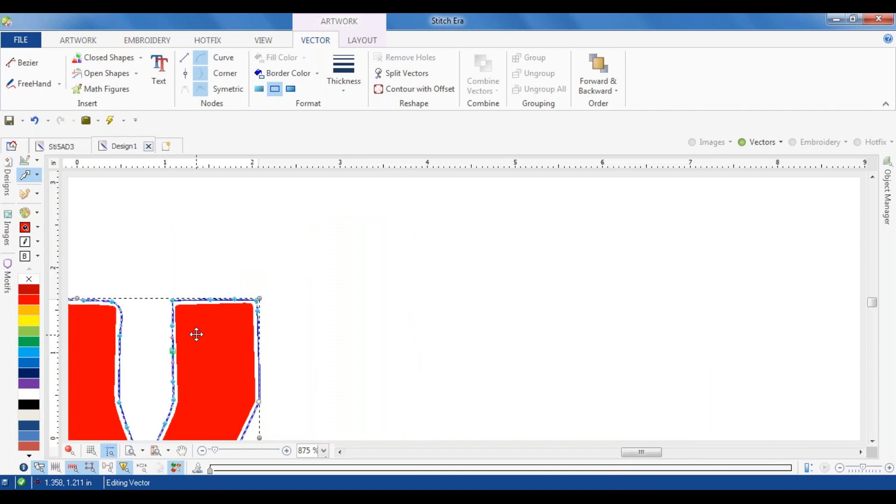
scroll(174, 335, up, 3)
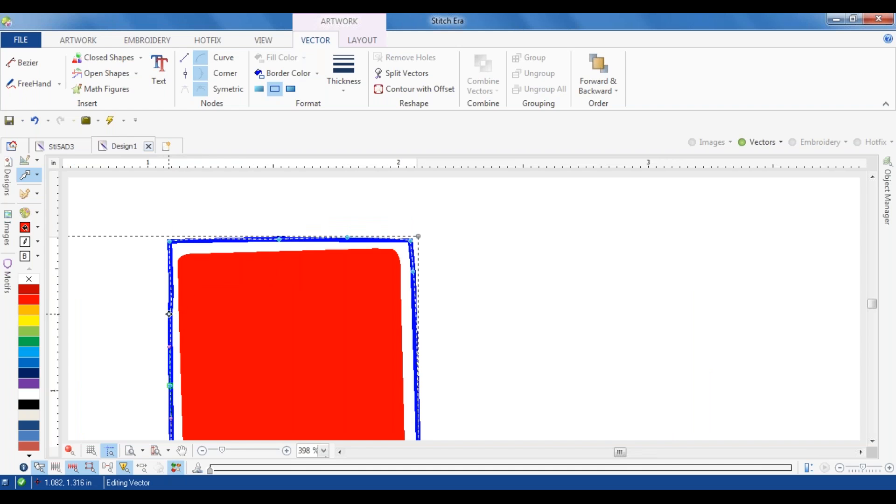
scroll(169, 314, up, 2)
drag(175, 293, 168, 280)
scroll(233, 286, down, 3)
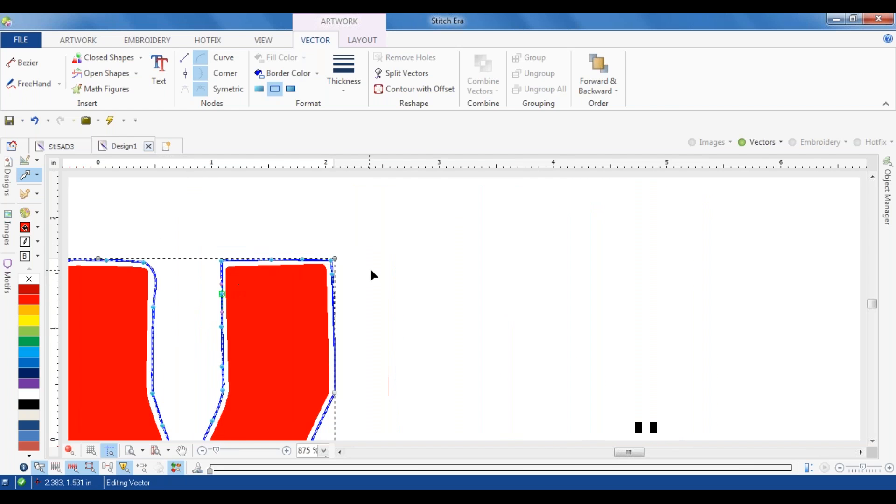
click(368, 269)
scroll(218, 312, down, 4)
scroll(180, 330, up, 2)
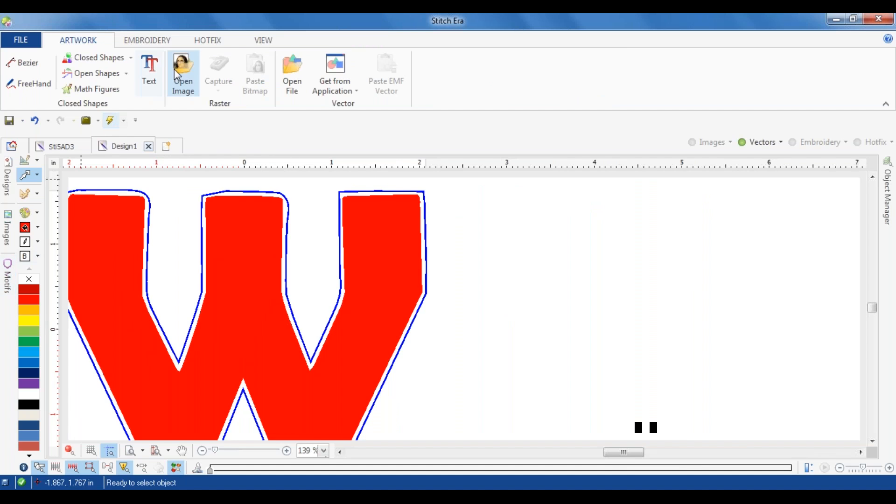
Step: Open the Hotfix Catalog and clear all beads from the bead palette
click(206, 42)
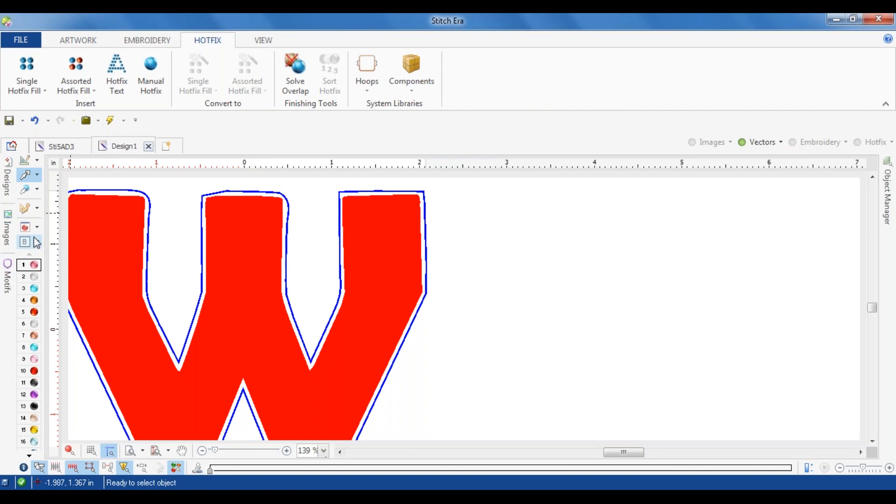
mouse_move(36, 317)
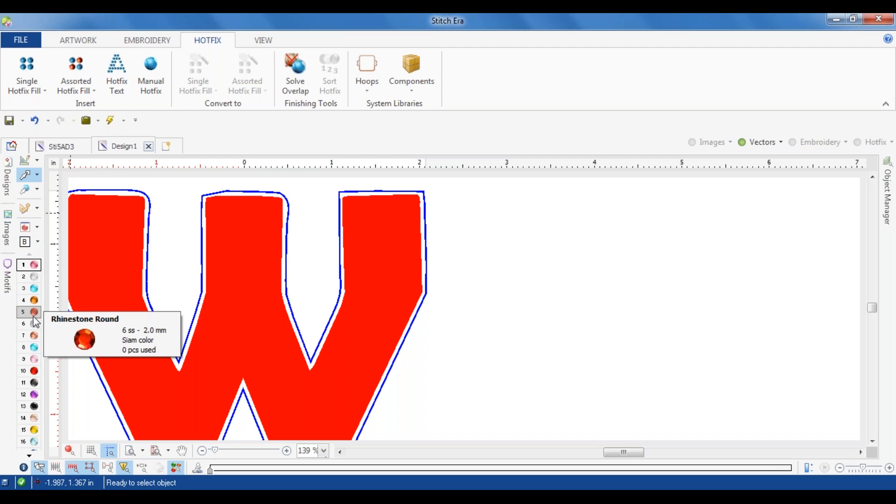
mouse_move(35, 375)
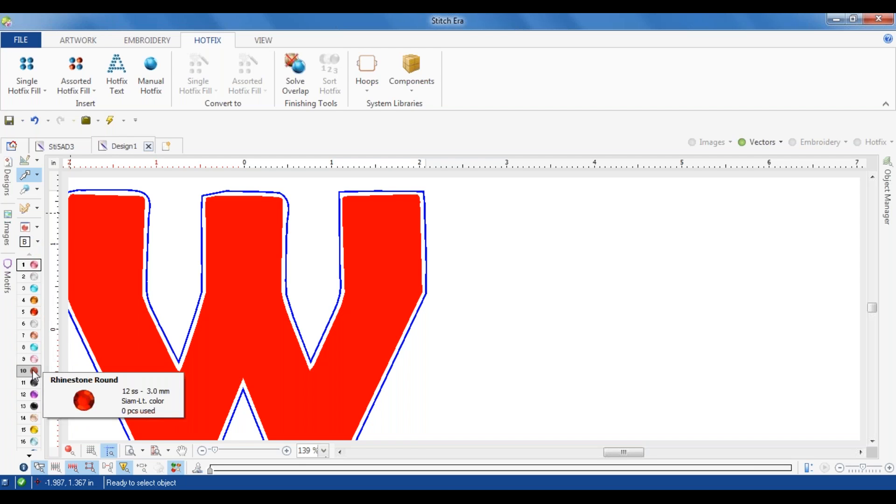
click(25, 228)
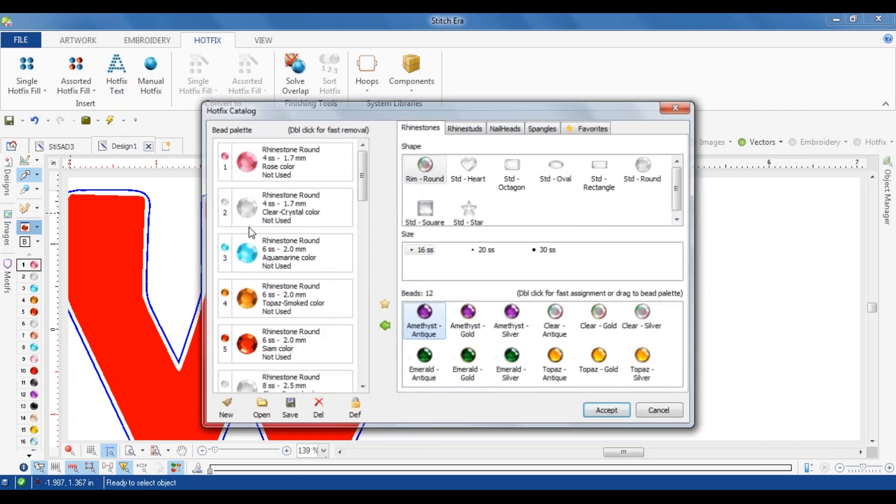
click(226, 407)
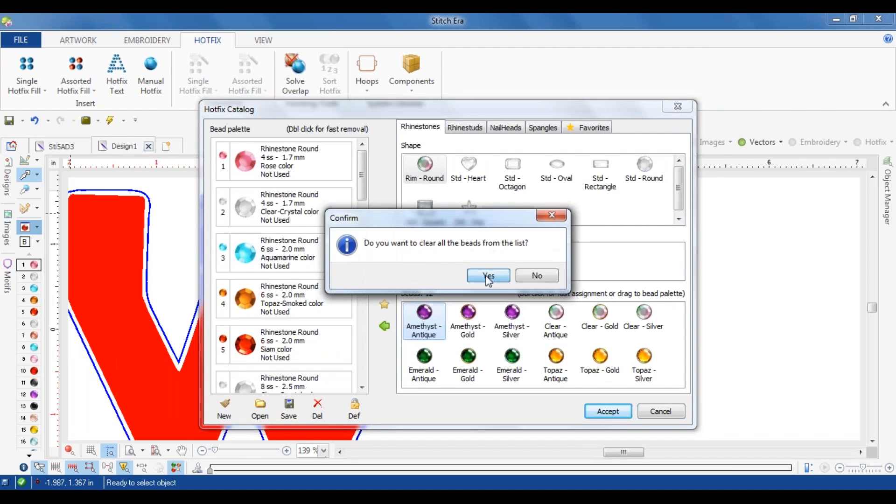
click(488, 277)
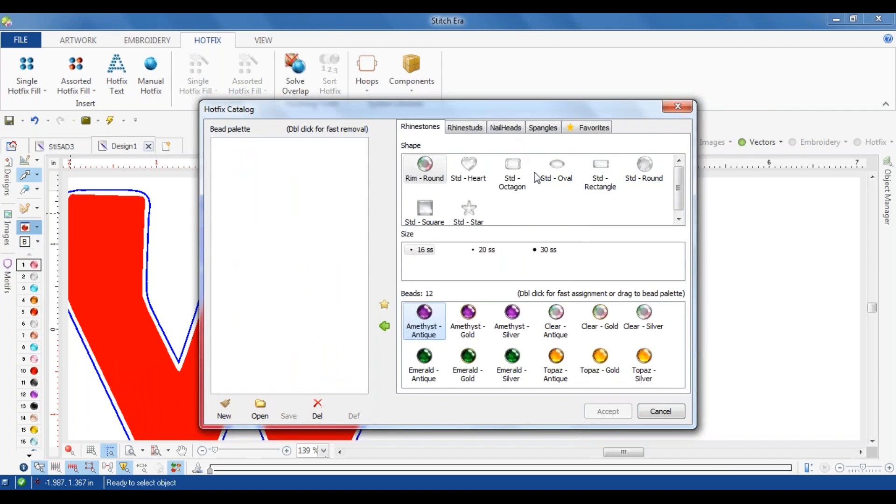
Step: Add standard round 10 ss rhinestones in Clear-Crystal, Cobalt and Siam-Lt. to the bead palette and accept it
click(643, 166)
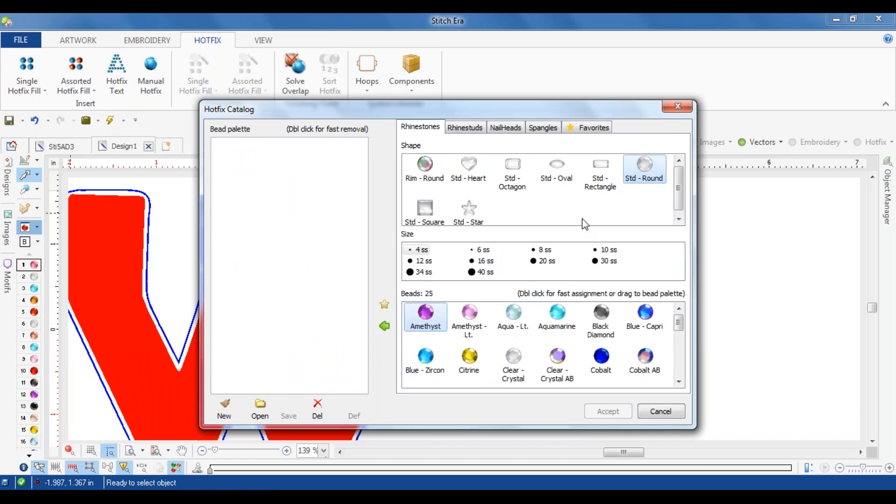
click(608, 252)
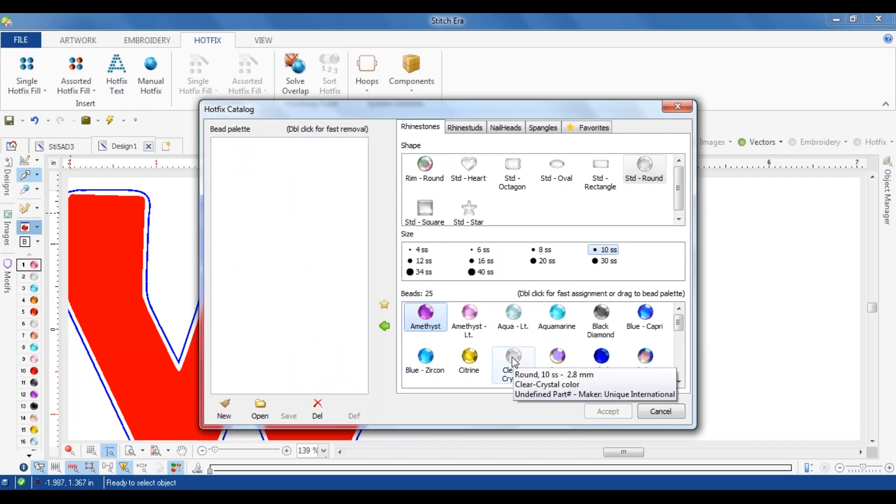
click(513, 359)
click(383, 327)
click(601, 360)
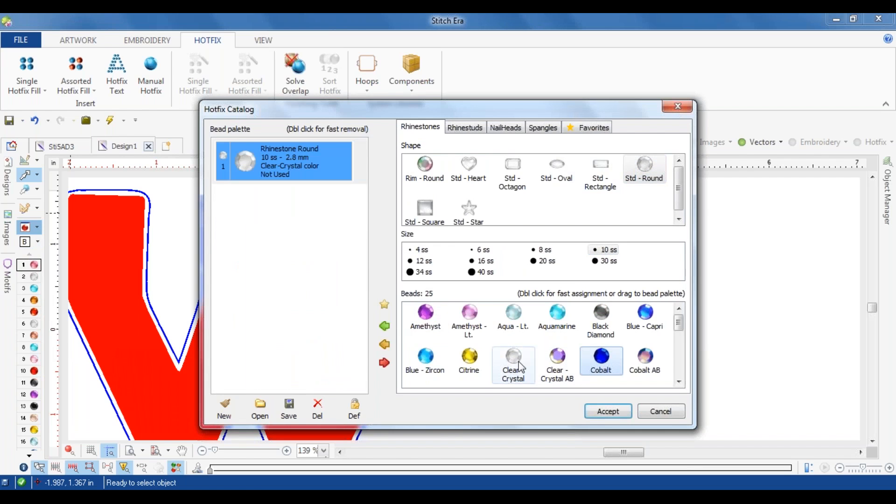
click(384, 326)
drag(680, 323, 678, 362)
click(518, 333)
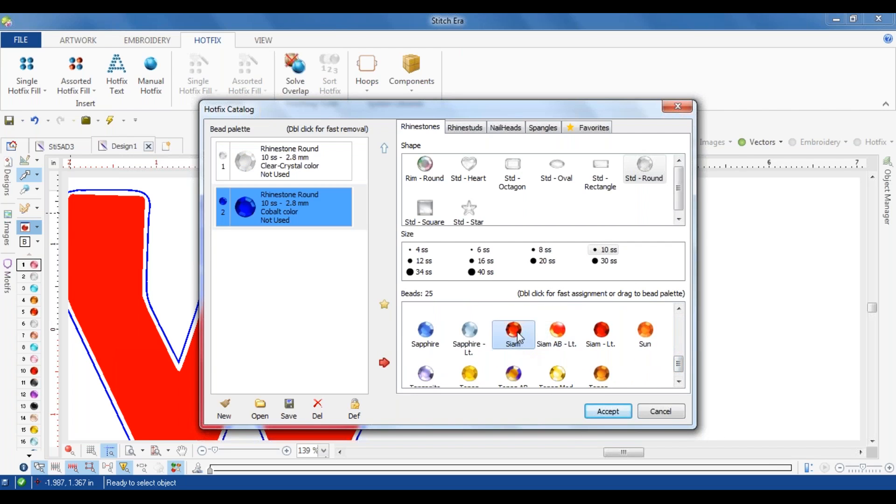
click(602, 333)
click(385, 328)
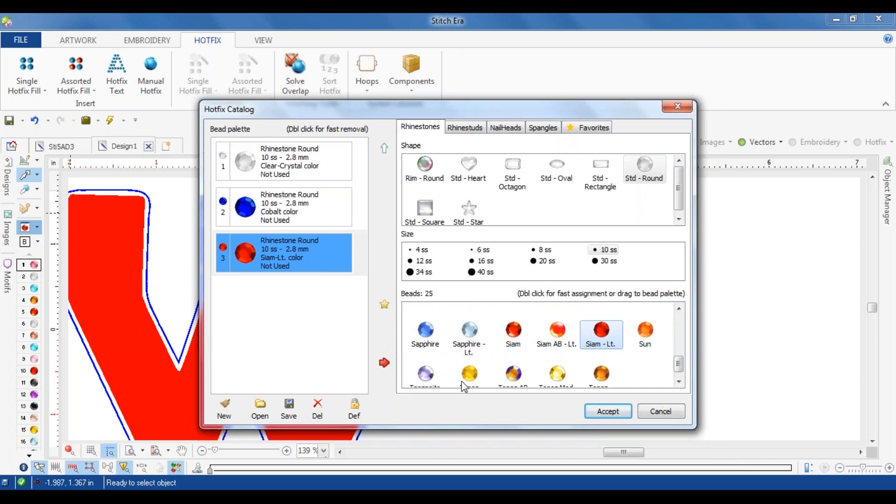
click(608, 411)
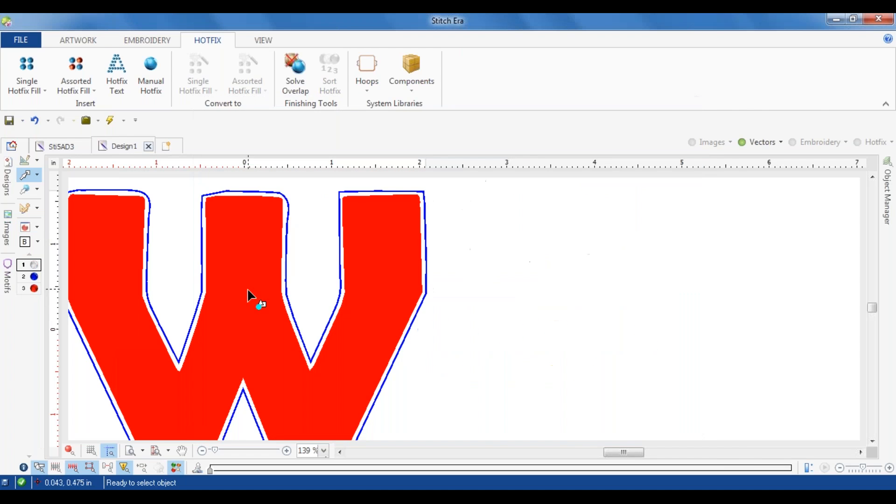
Step: Create an HF Uniform Fill from the red W shape using the 10 ss Siam-Lt. rhinestone
click(31, 289)
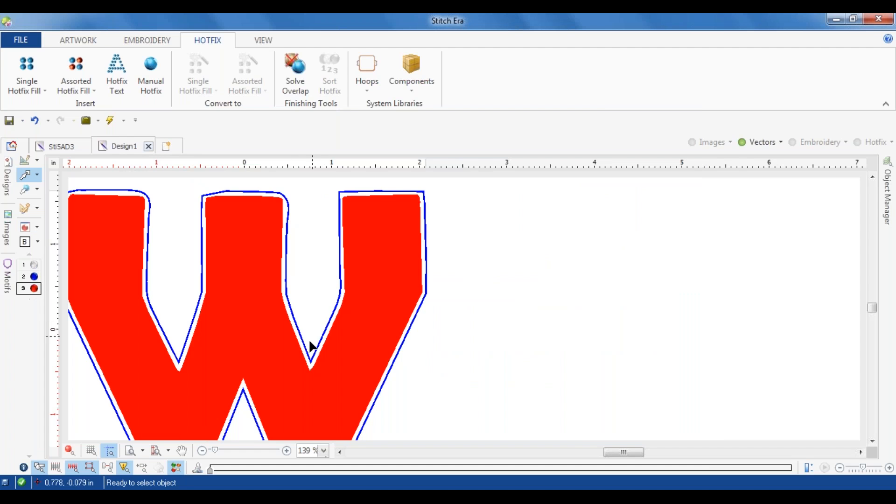
click(325, 393)
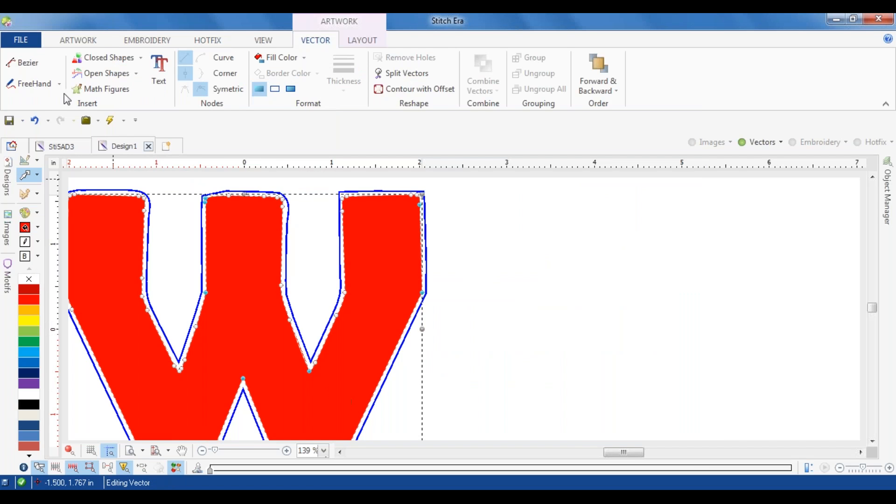
click(25, 195)
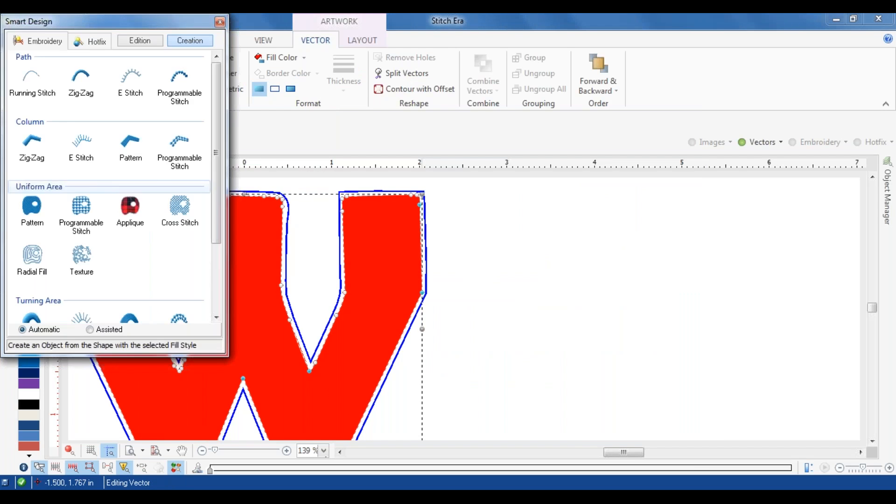
click(92, 42)
click(81, 79)
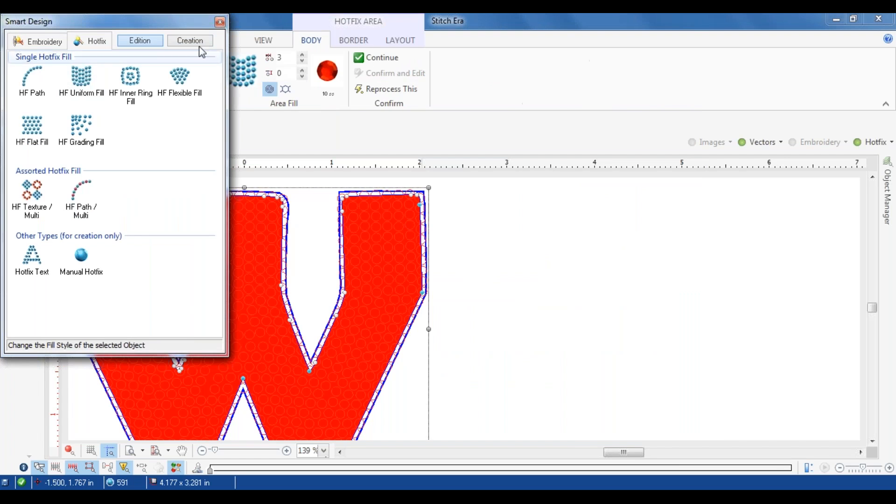
click(219, 22)
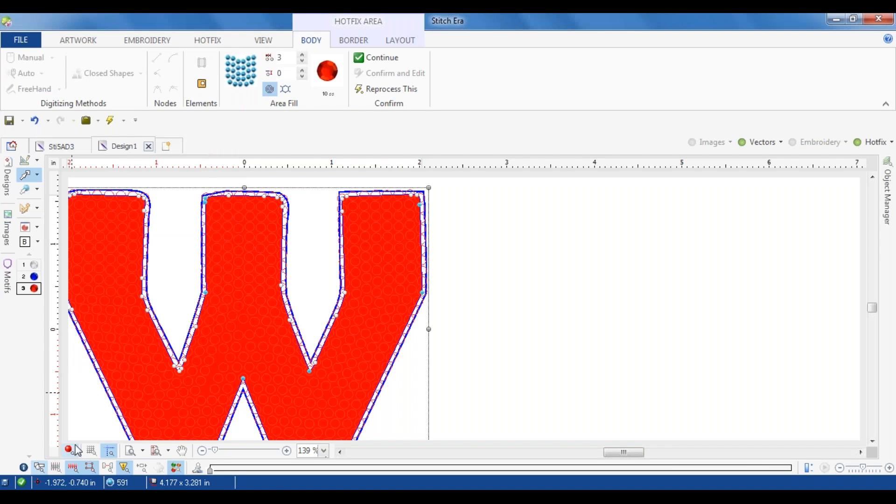
Step: Finish editing the W's rhinestone fill and clear the selection
scroll(166, 339, down, 4)
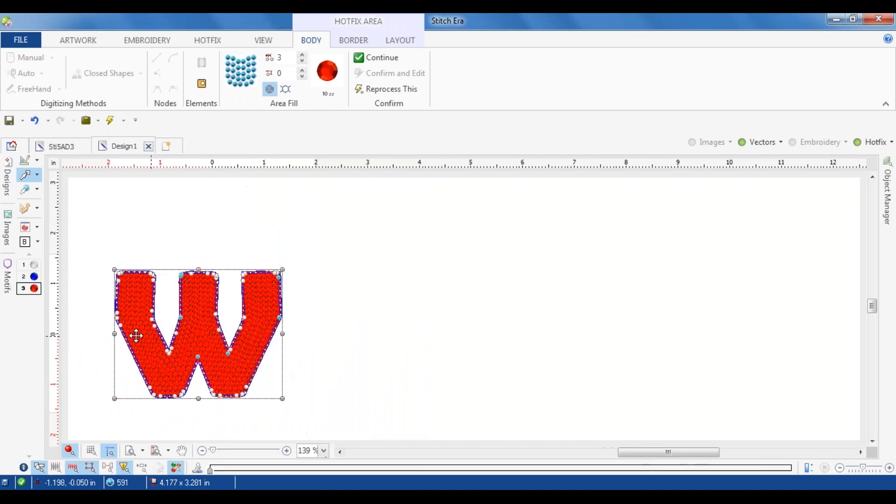
scroll(71, 334, up, 5)
scroll(134, 320, down, 6)
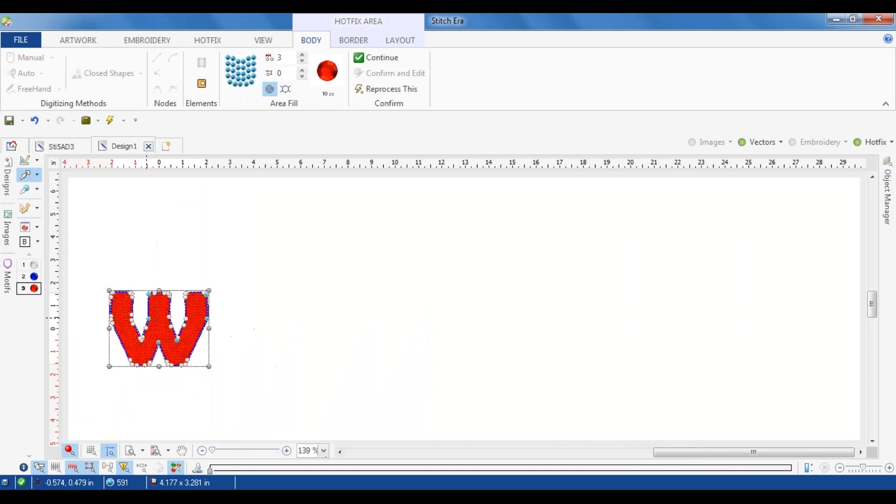
click(340, 316)
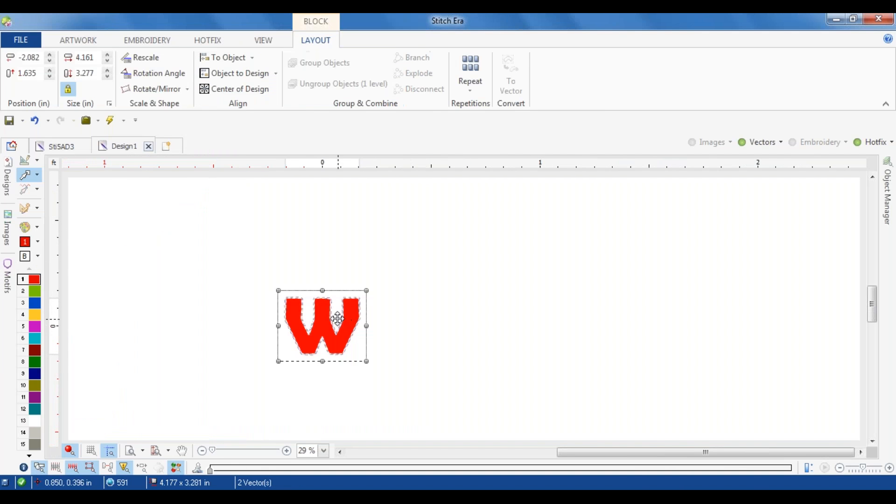
scroll(327, 317, up, 4)
click(587, 290)
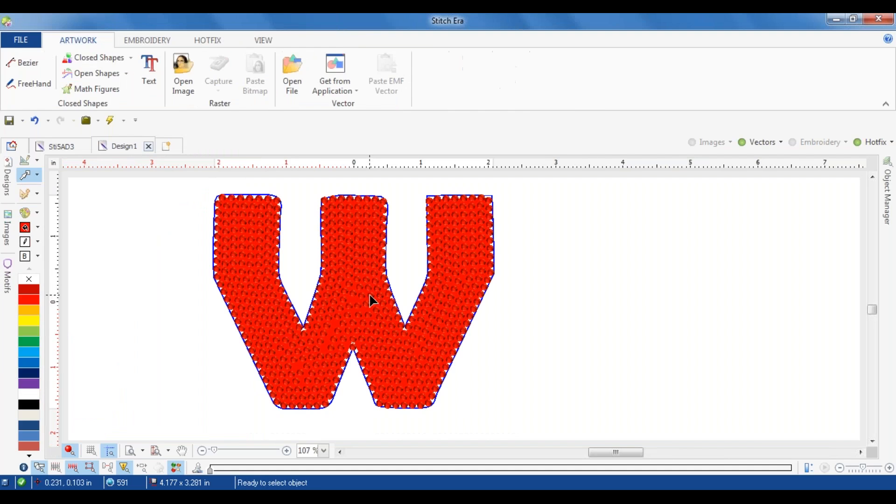
Step: Add a border of 10 ss crystal rhinestones along the outline of the W's red hotfix fill and deselect it
click(219, 41)
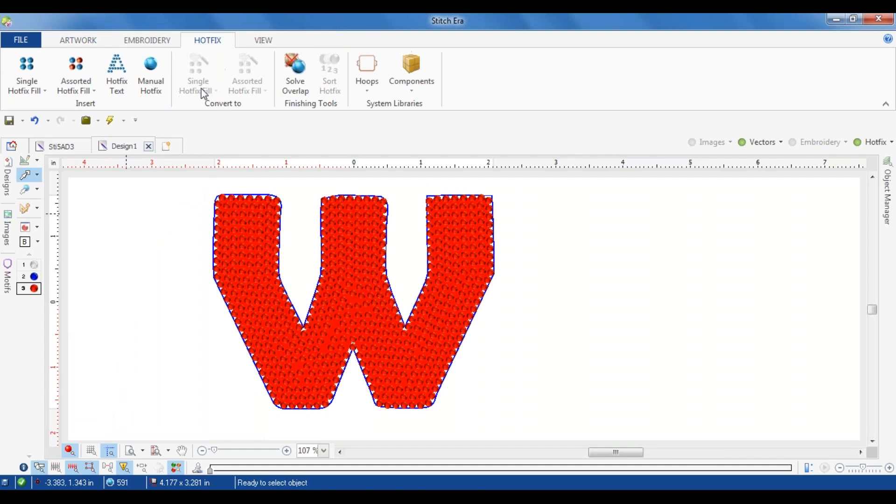
double_click(343, 268)
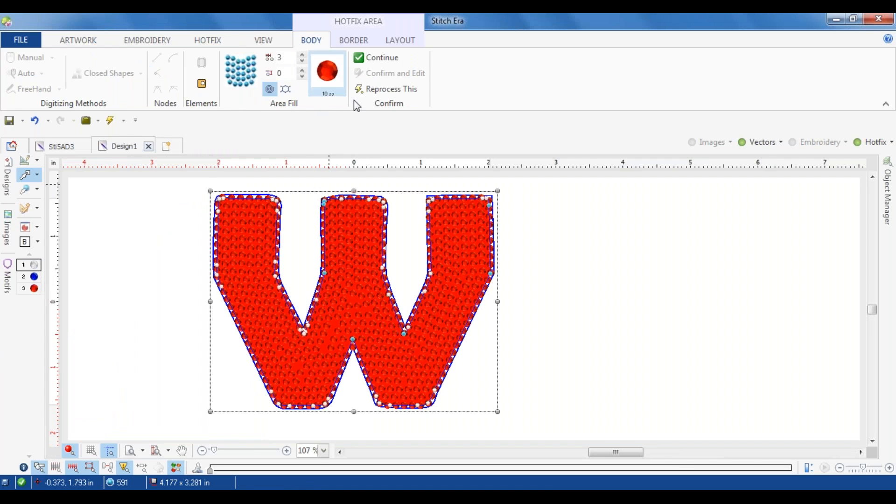
click(347, 46)
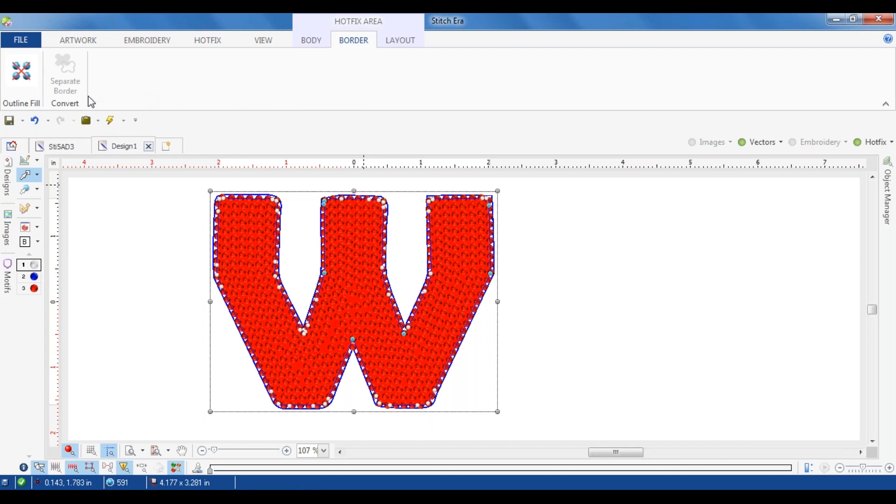
click(21, 73)
click(49, 110)
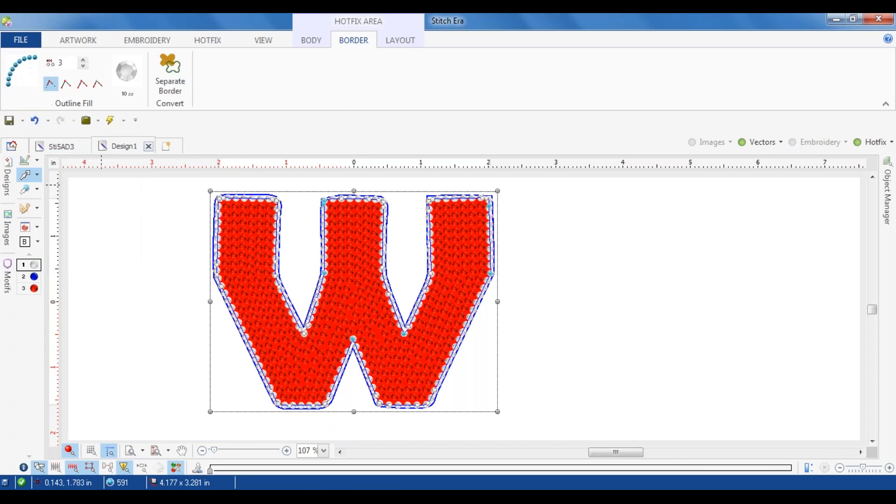
click(282, 237)
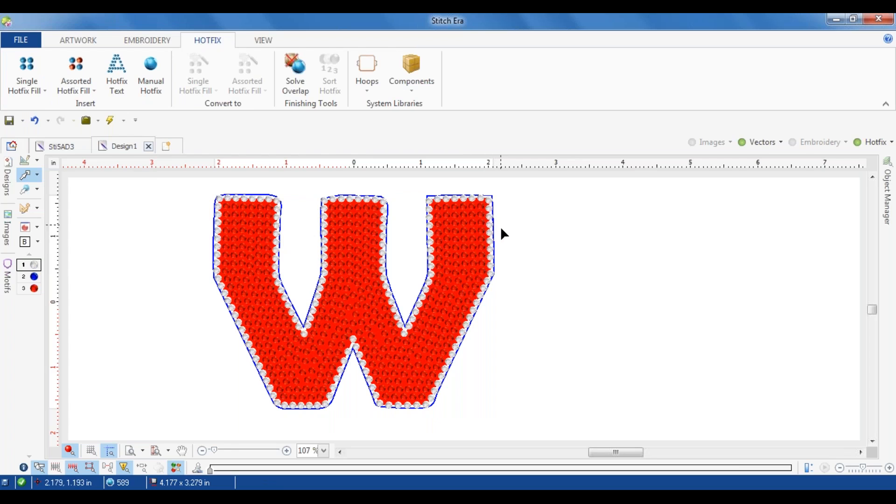
Step: Hide the hotfix objects and delete the blue contour around the red W
click(858, 142)
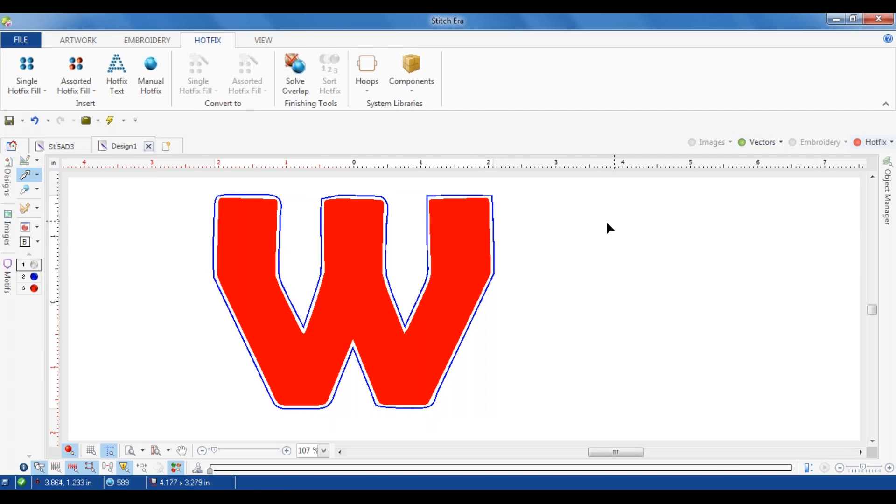
click(496, 216)
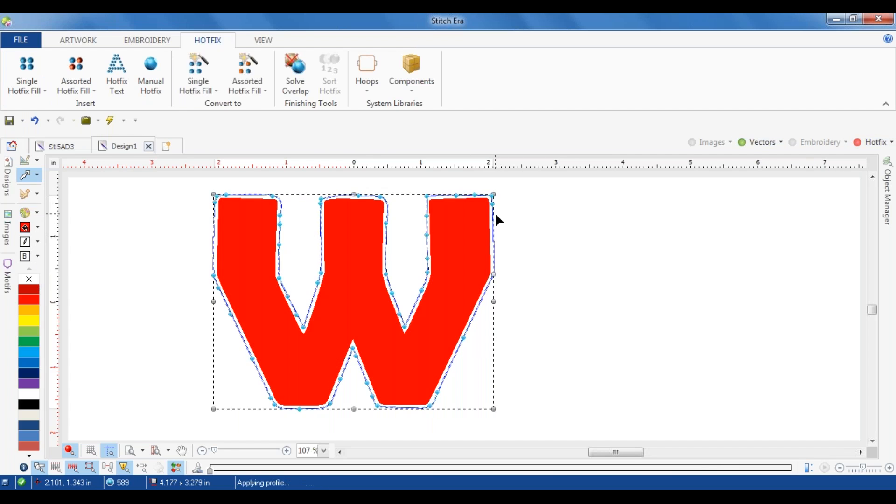
Step: Try an outer offset contour with 0.197 in separation around the red W and undo it
click(466, 247)
click(414, 89)
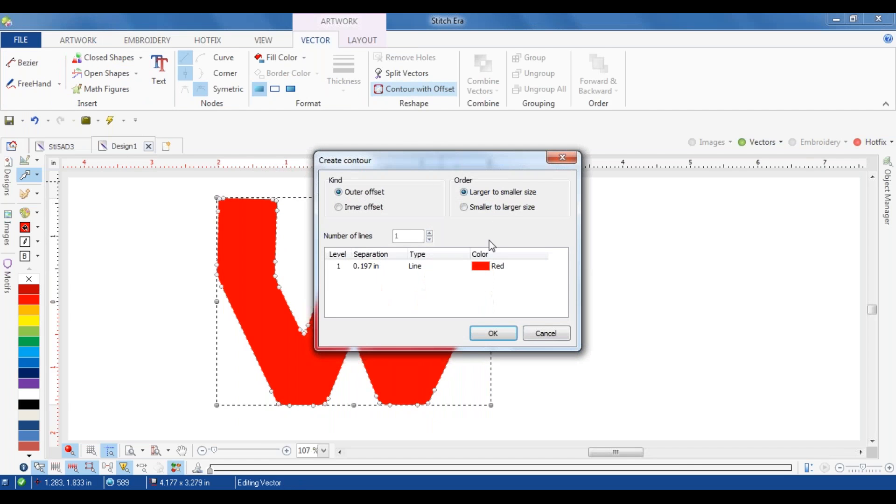
click(494, 333)
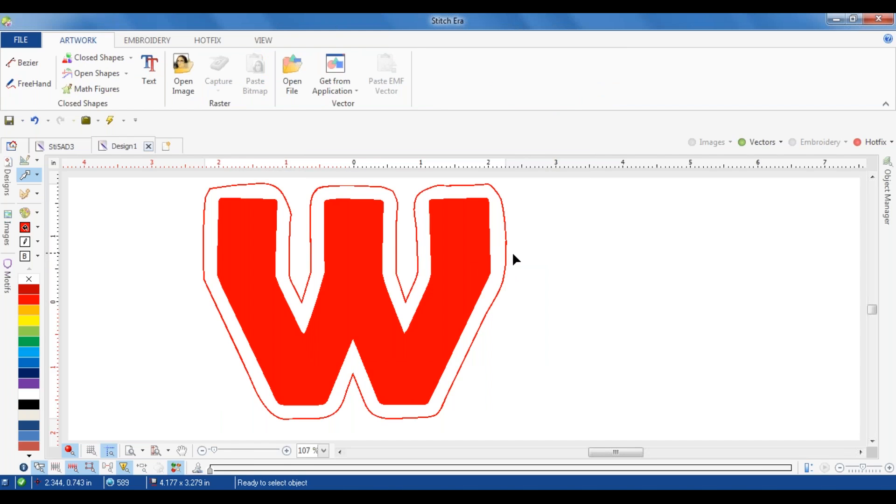
key(ctrl+z)
Step: Create a red outer offset contour line with 0.1 in separation around the W and deselect it
click(475, 262)
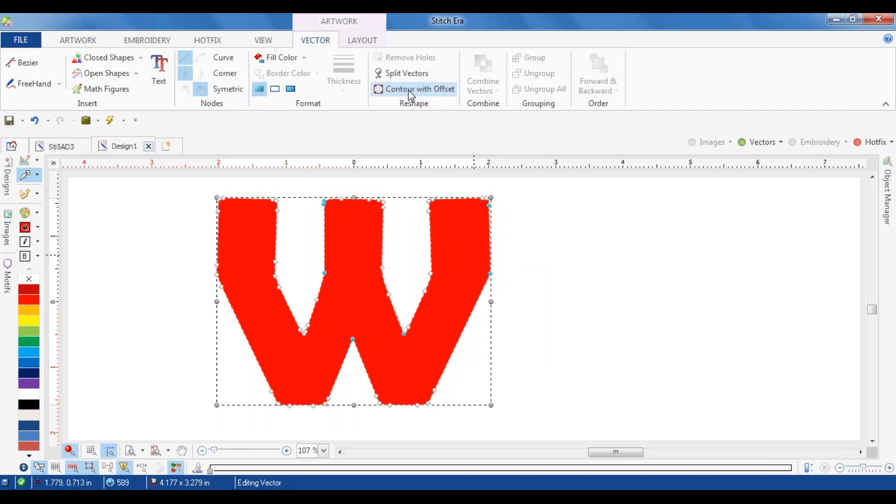
click(411, 91)
click(372, 269)
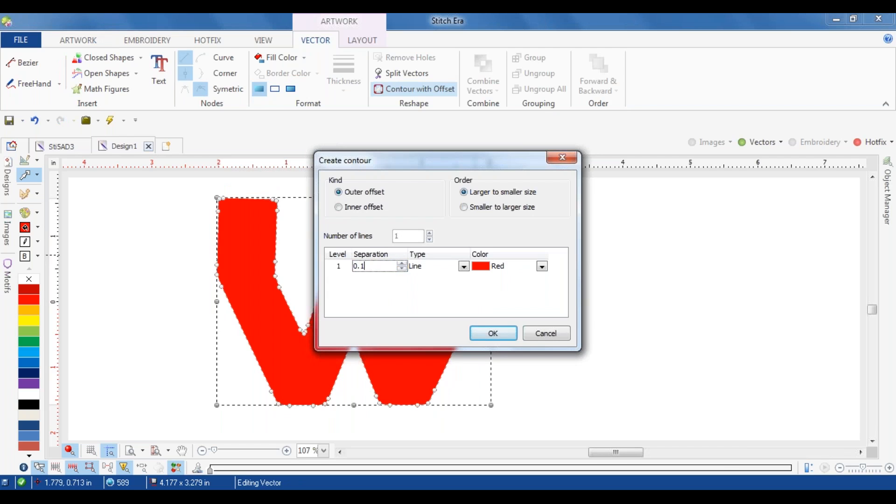
click(503, 333)
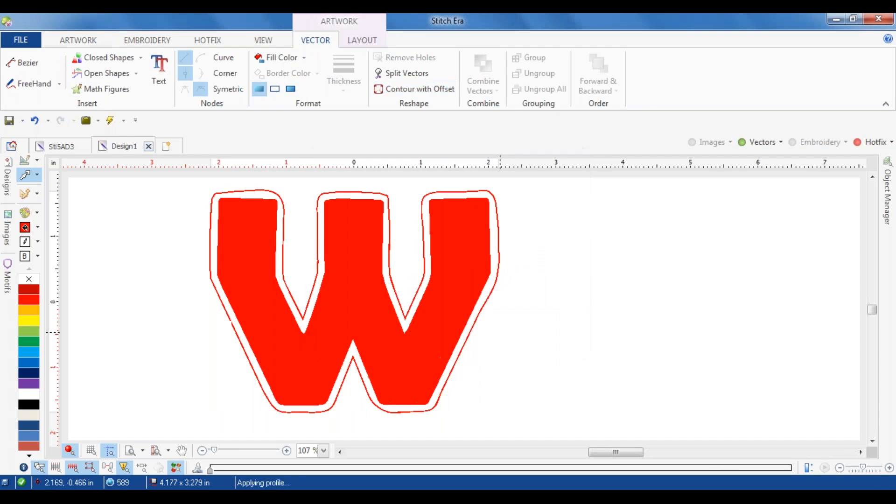
click(500, 264)
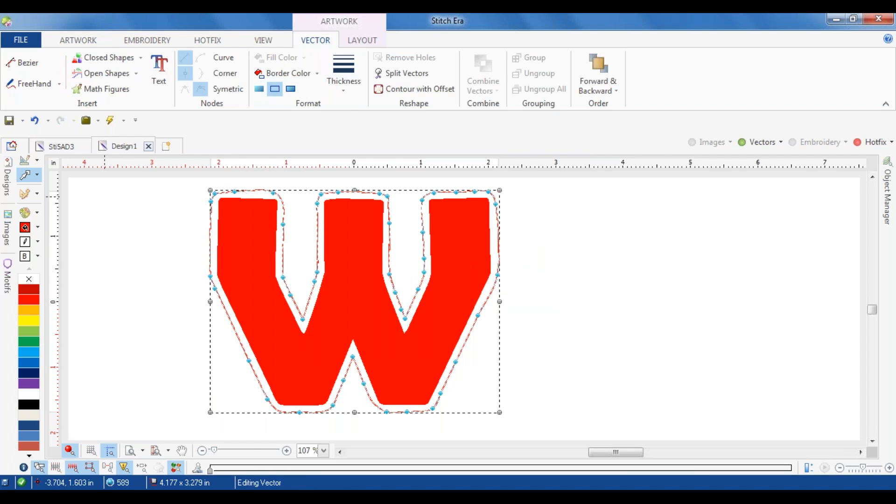
click(149, 218)
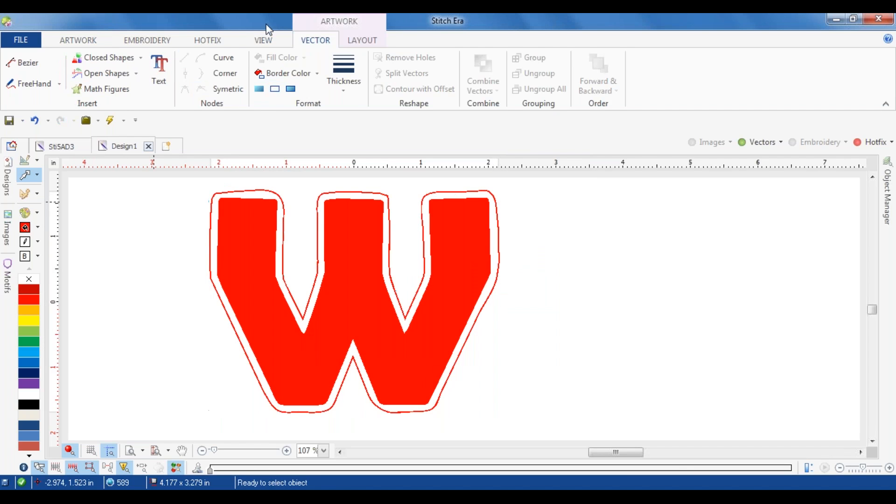
Step: Show the hotfix objects to check the contour's gap to the crystal border, hide them again and delete the contour
click(857, 142)
scroll(441, 192, up, 5)
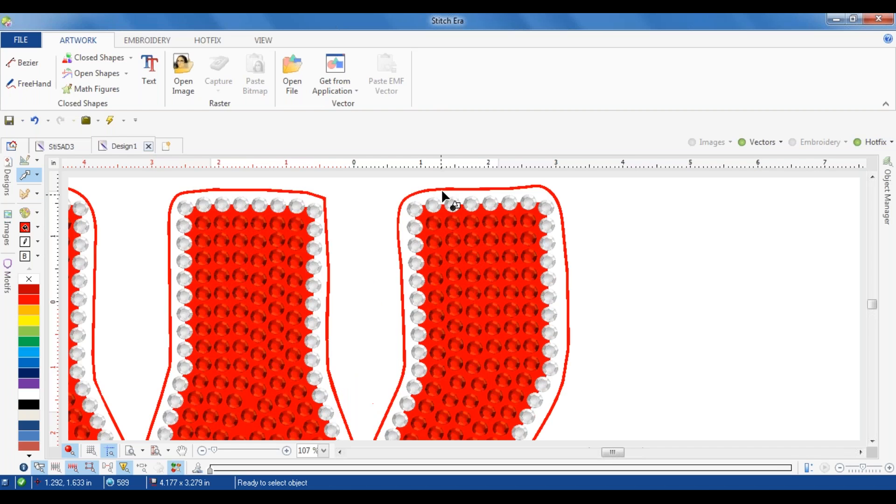
scroll(513, 187, down, 2)
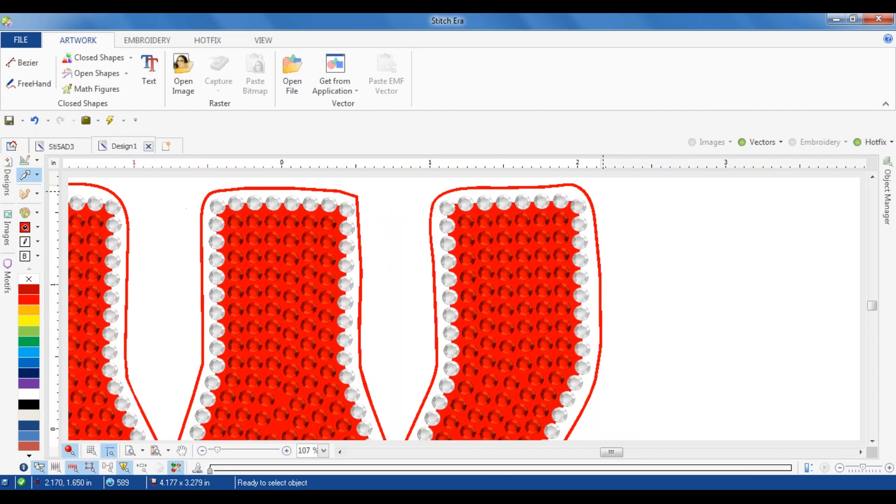
scroll(624, 183, down, 1)
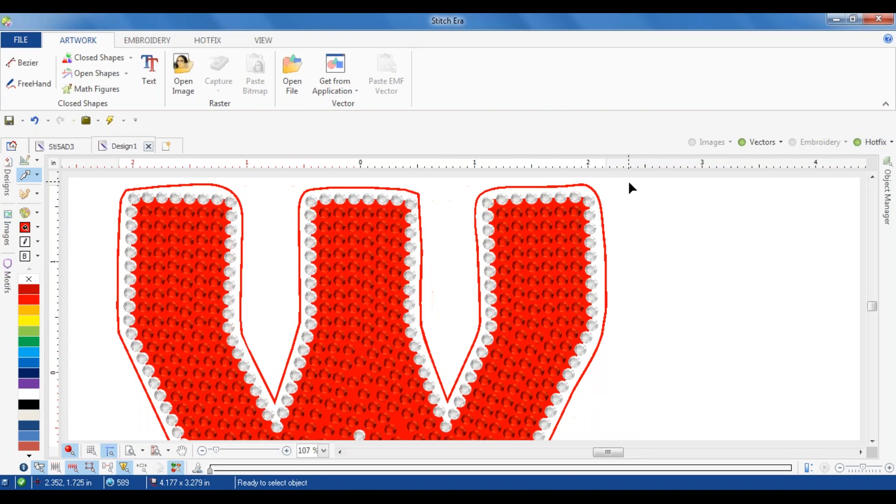
click(864, 145)
click(607, 217)
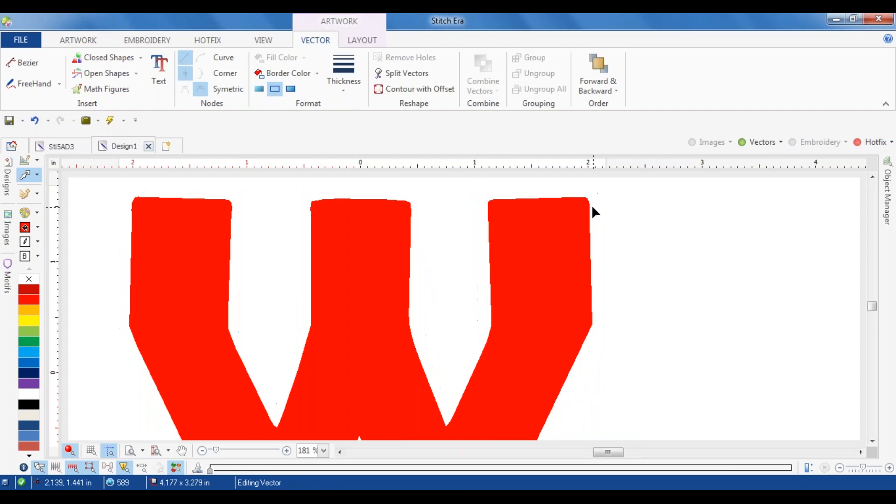
Step: Try another outer offset contour around the red W with a changed separation and undo it
click(593, 208)
click(592, 209)
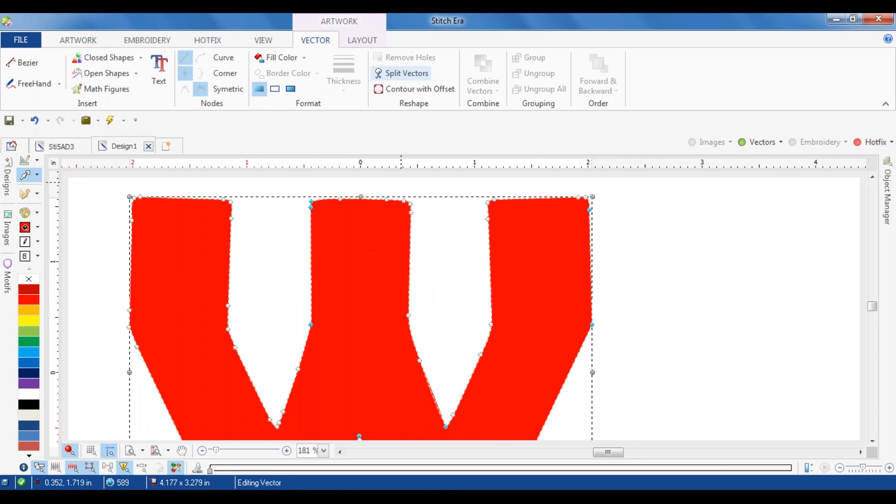
click(414, 88)
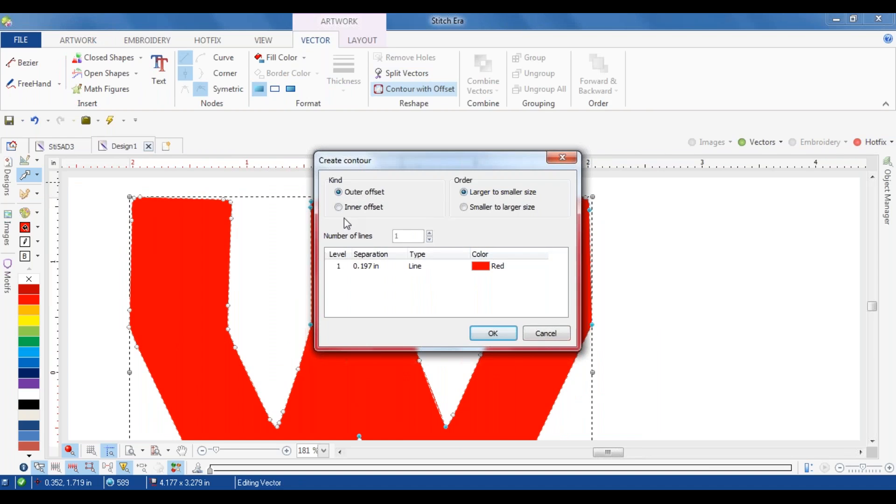
click(356, 194)
click(377, 270)
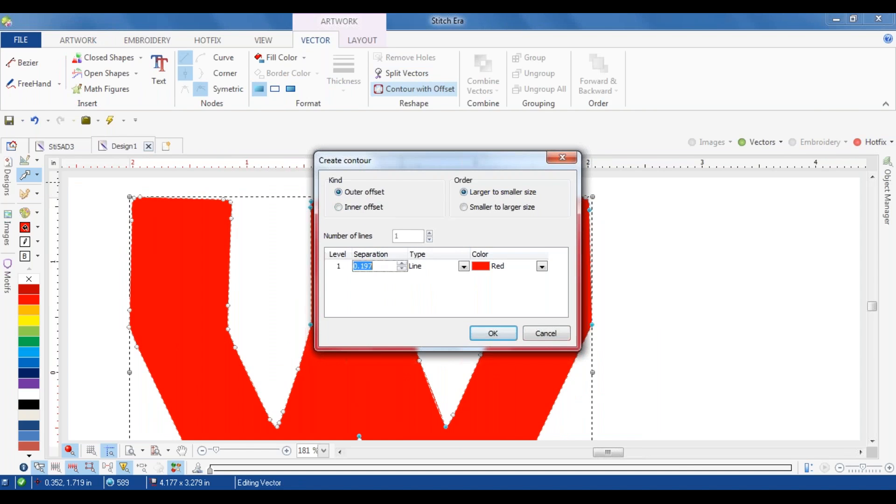
text(0.)
click(473, 209)
click(494, 334)
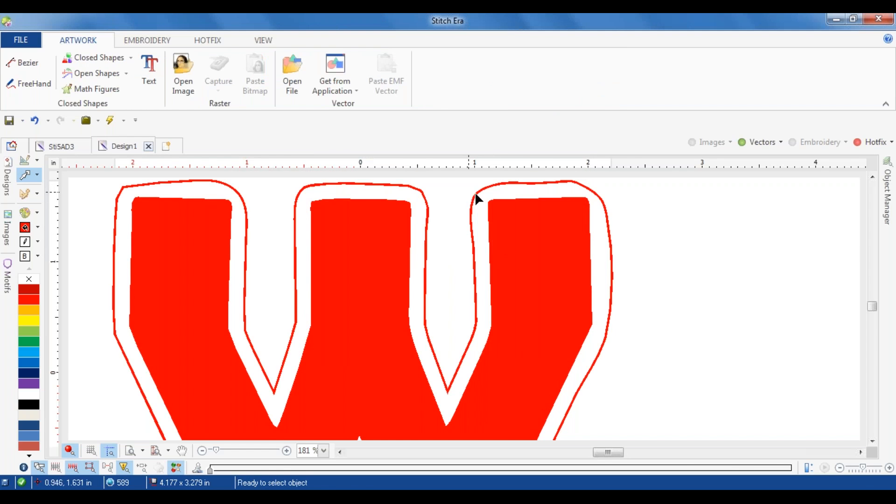
key(ctrl+z)
Step: Create a red outer offset contour line with 0.135 in separation around the W
click(544, 242)
click(402, 94)
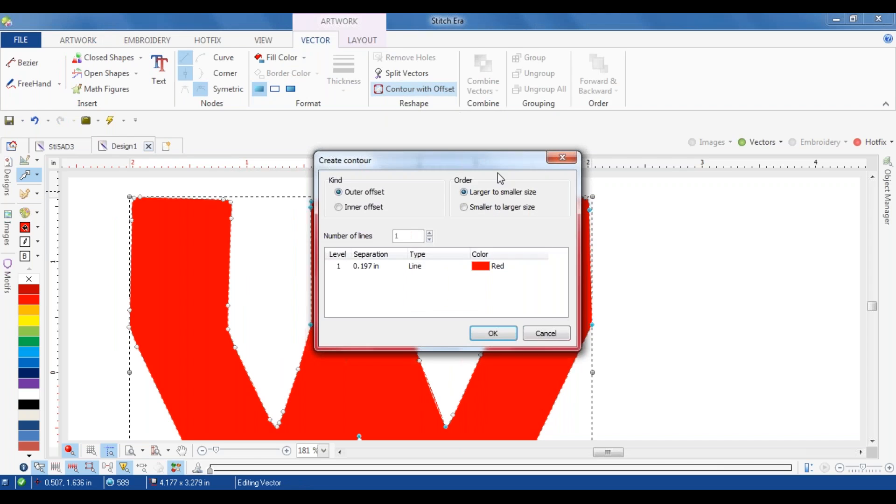
click(365, 265)
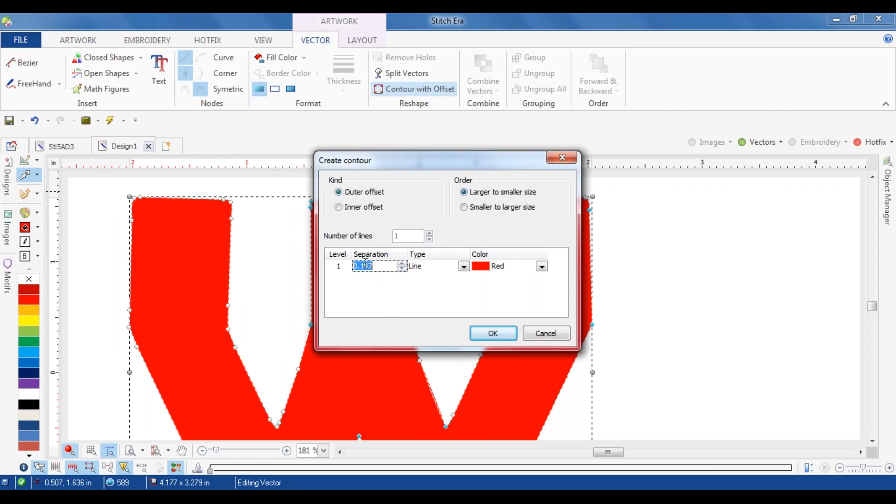
text(0.13)
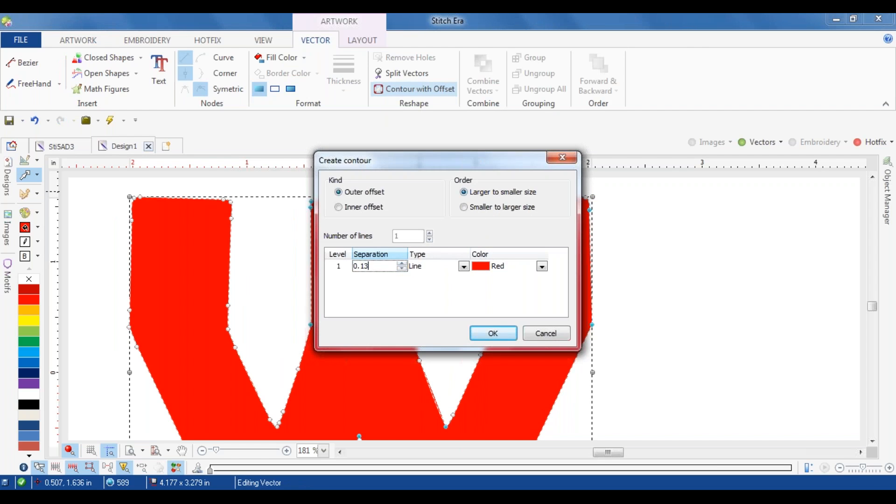
text(5)
key(Return)
click(508, 334)
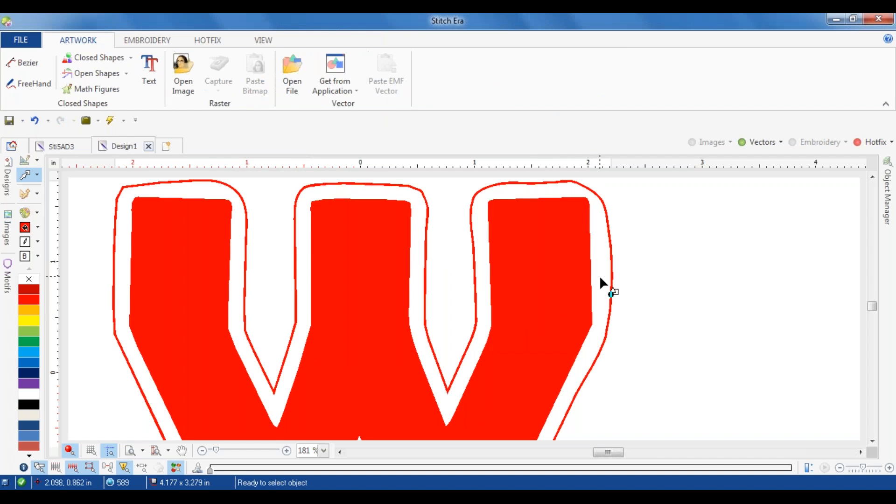
Step: Show the hotfix objects to compare the contour with the crystal border, and delete the contour
click(859, 142)
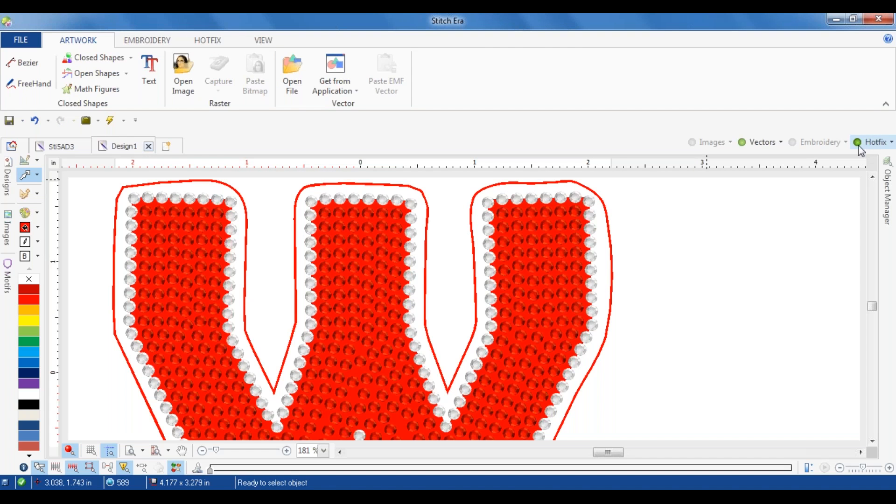
click(610, 242)
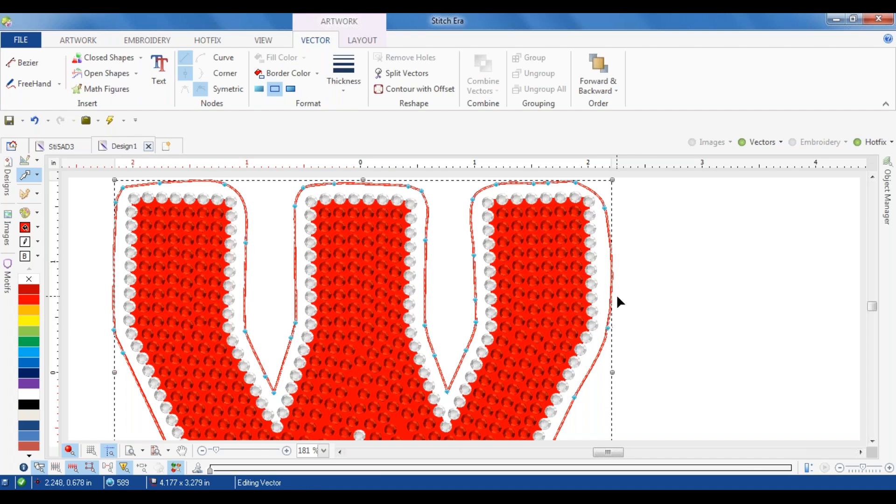
key(Delete)
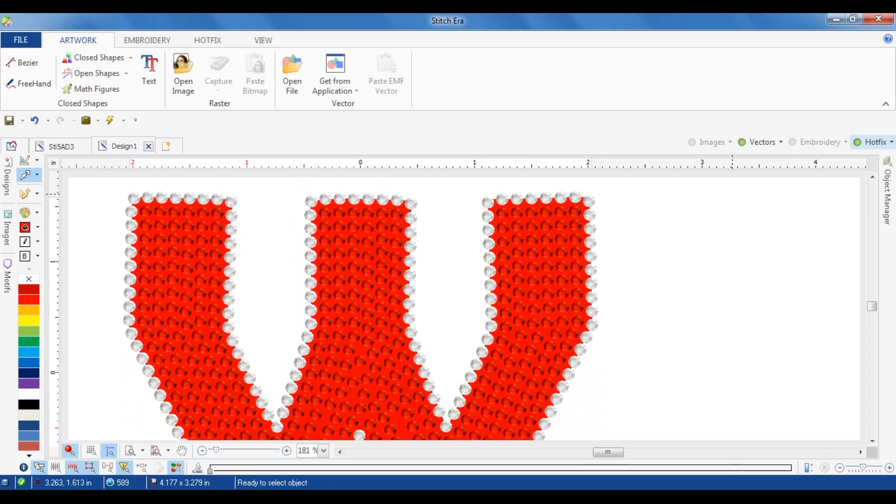
Step: Hide the hotfix objects and format the red W vector with both a fill and a border
click(858, 142)
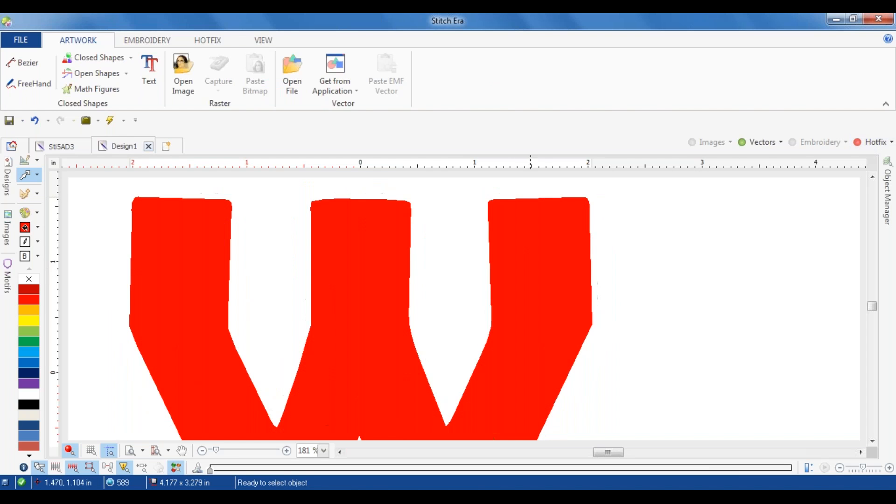
click(310, 206)
click(291, 89)
click(616, 232)
click(590, 230)
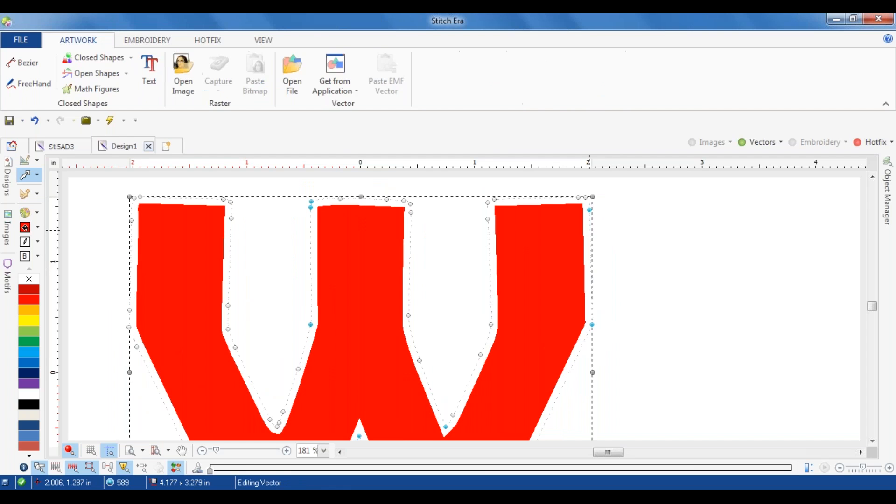
Step: Format the W vector with a border only and set its border colour to dark blue
click(275, 89)
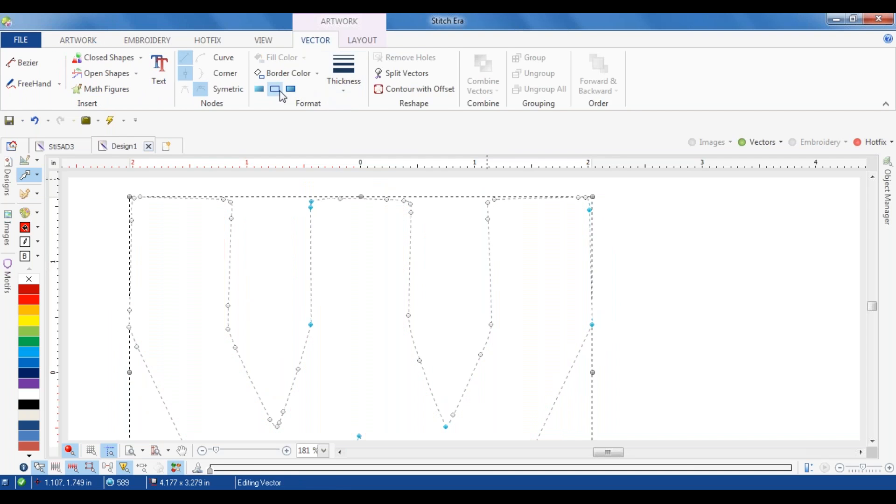
click(337, 73)
click(285, 73)
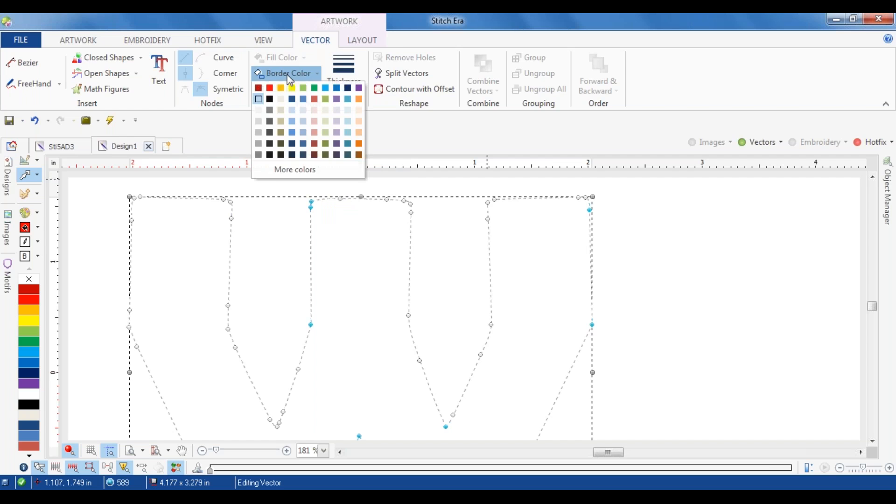
click(347, 88)
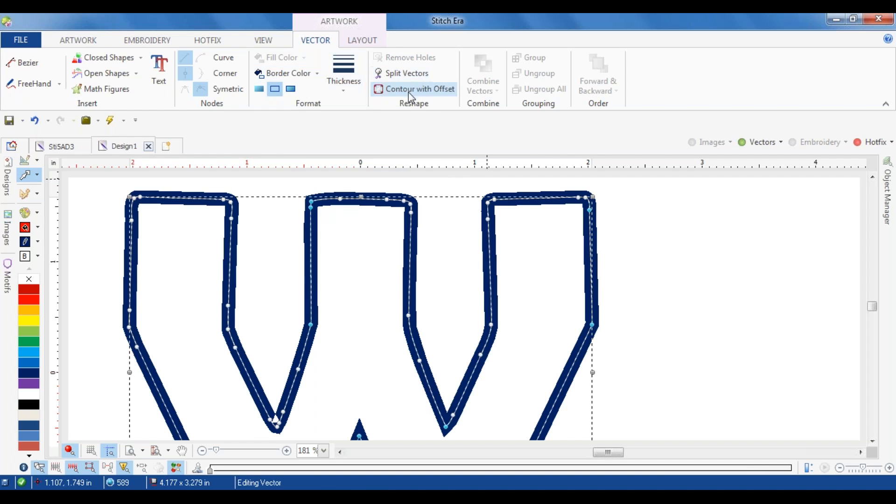
Step: Create a red outer offset contour line around the blue-bordered W with a separation of 0.130 in
click(394, 89)
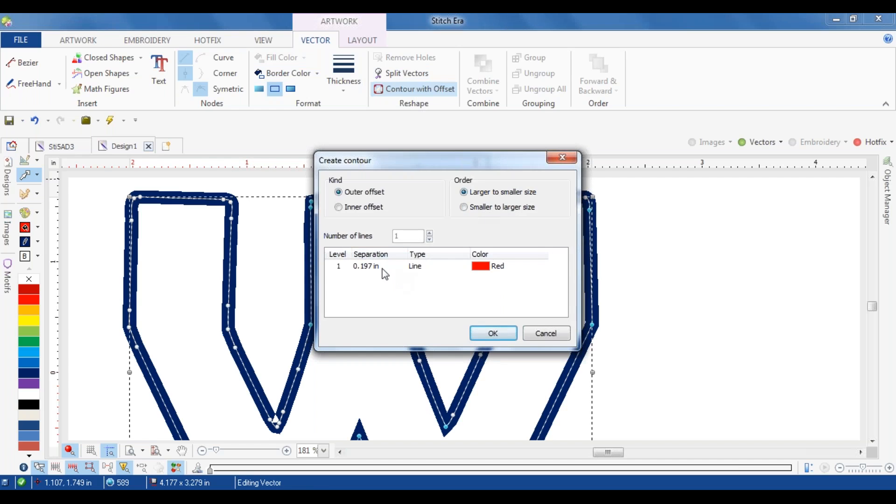
click(379, 267)
text(0)
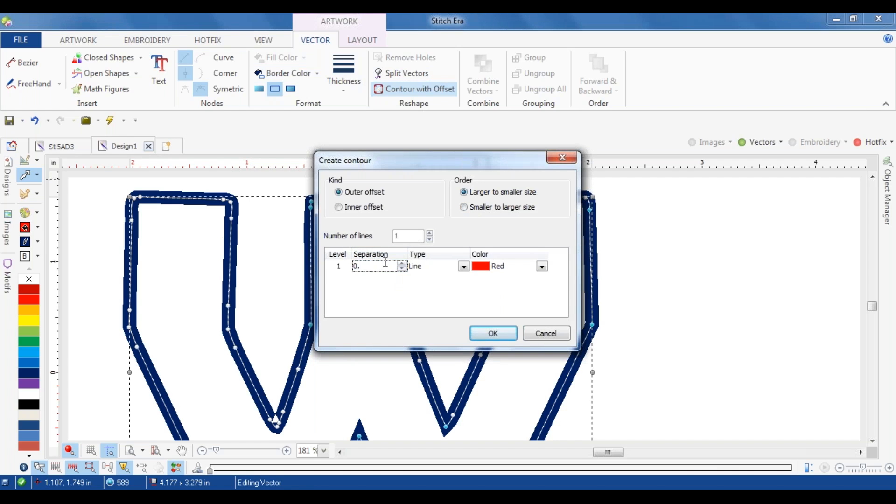
text(.13)
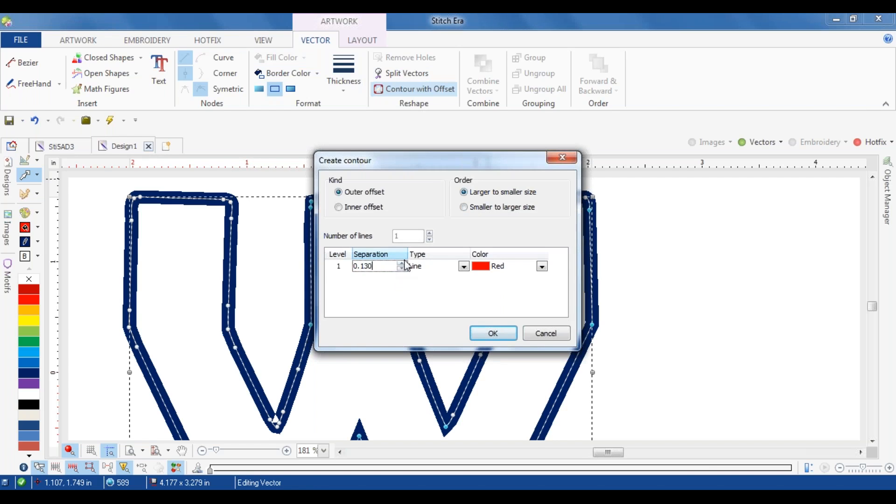
click(505, 339)
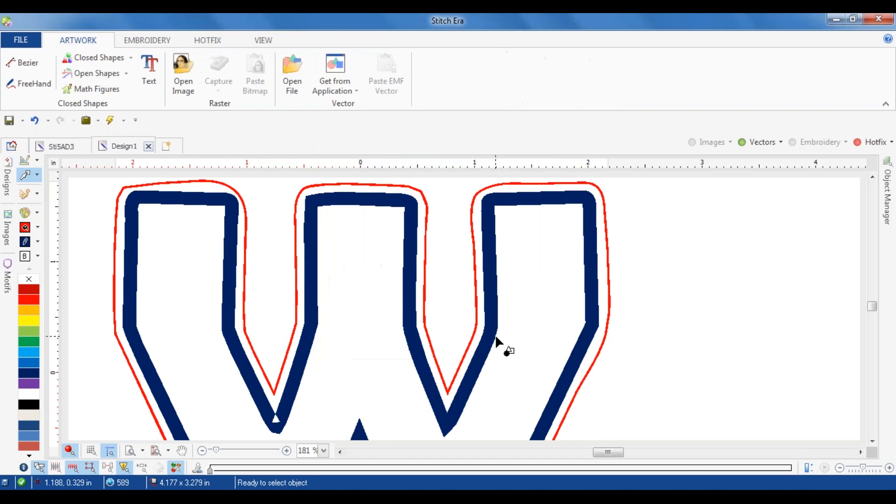
Step: Create an HF Path from the red outer contour and assign it blue 10 ss stones
click(498, 187)
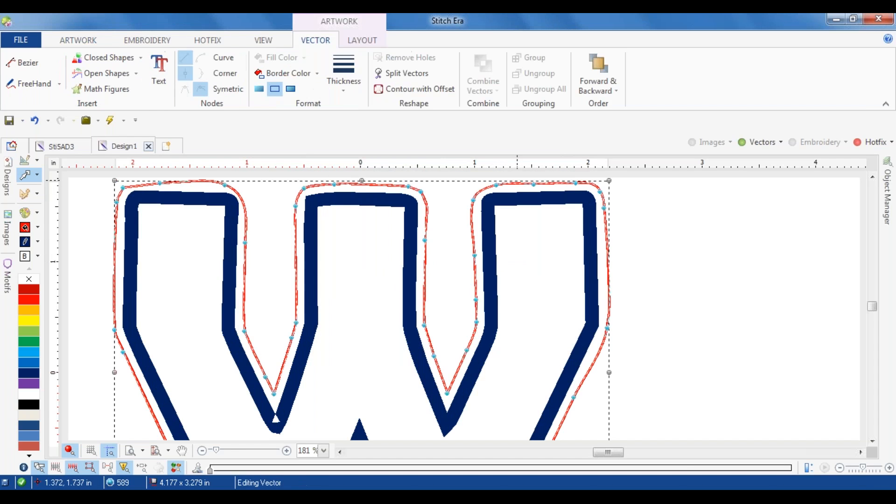
click(25, 194)
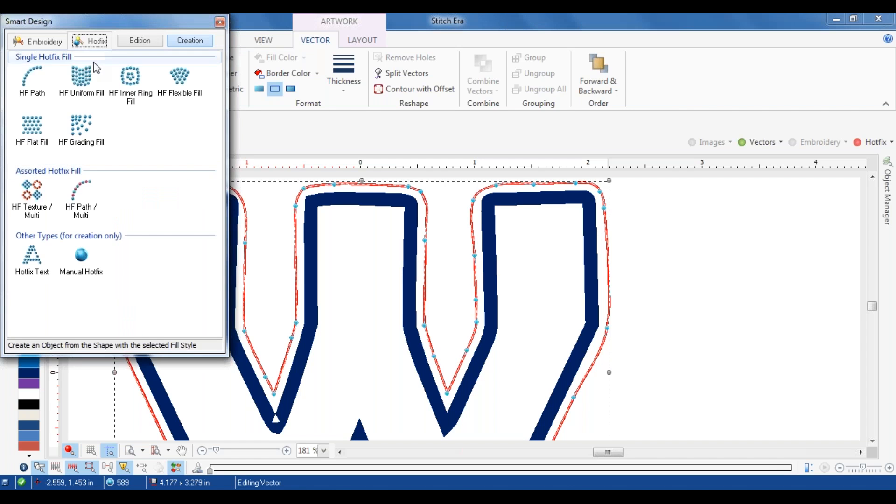
click(35, 78)
click(396, 71)
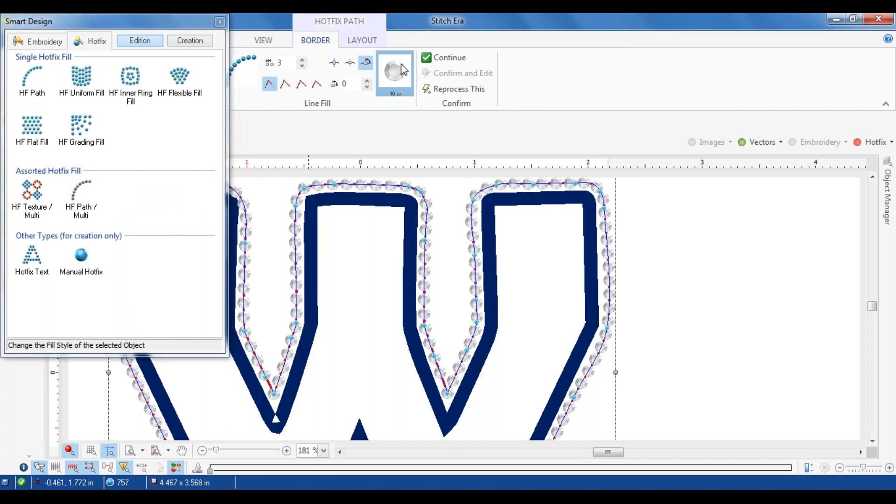
click(440, 77)
Step: Show the hotfix objects, hide the vectors and close the Smart Design window to check the whole W
click(857, 143)
click(735, 208)
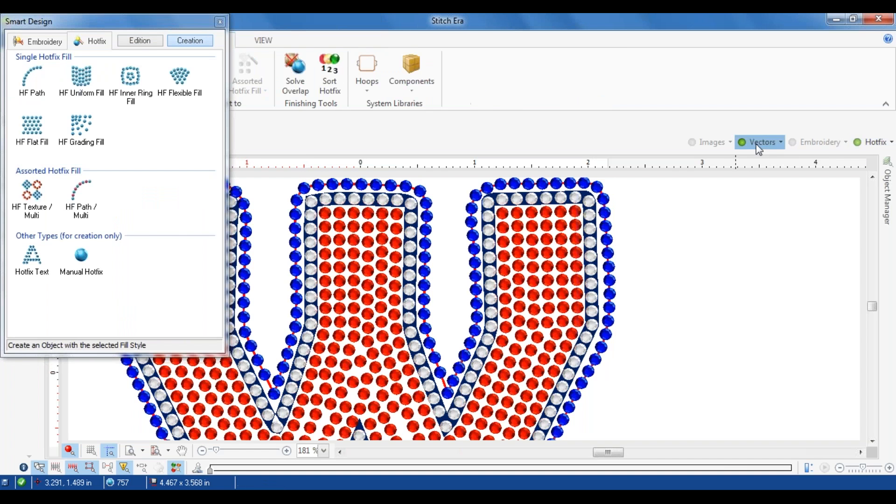
click(742, 142)
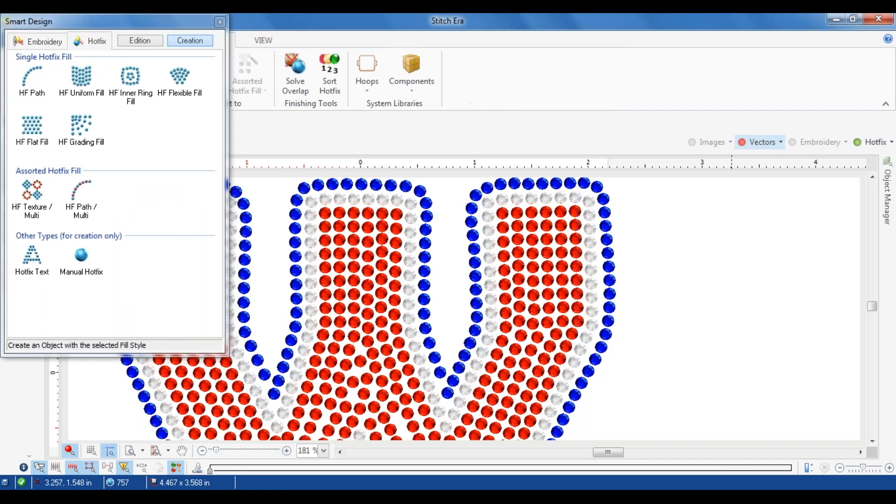
click(219, 21)
scroll(373, 215, down, 4)
scroll(383, 302, up, 5)
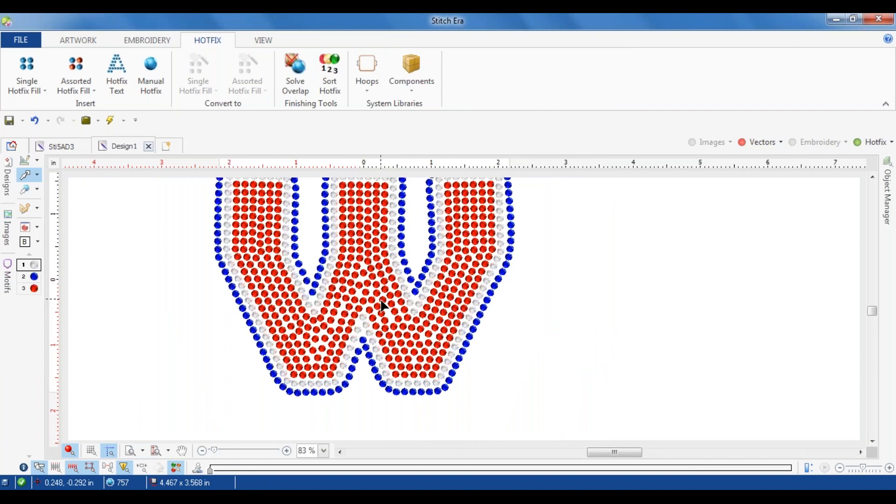
Step: Move the apex nodes of the red area and the blue path slightly down at the W's lower central notch
click(389, 285)
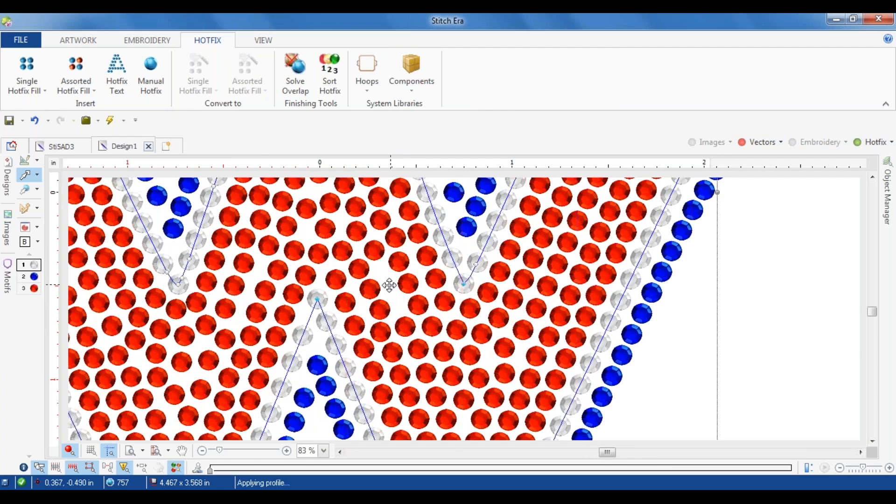
click(317, 308)
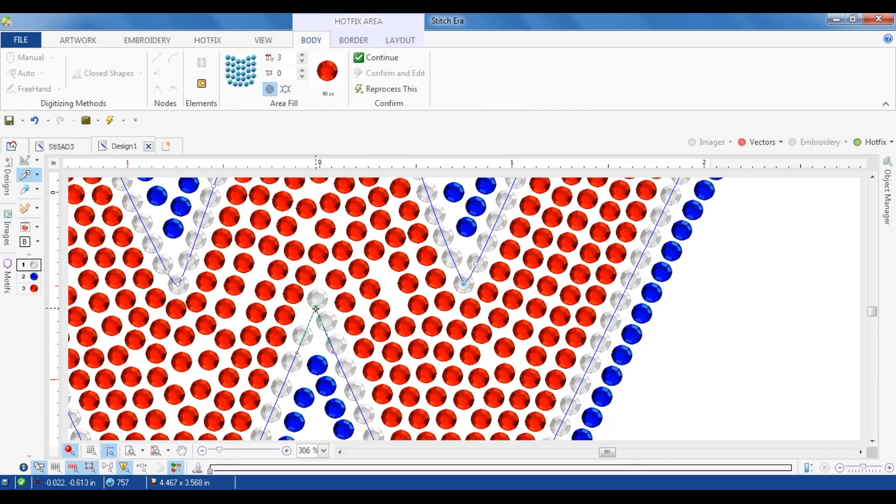
drag(316, 308, 315, 309)
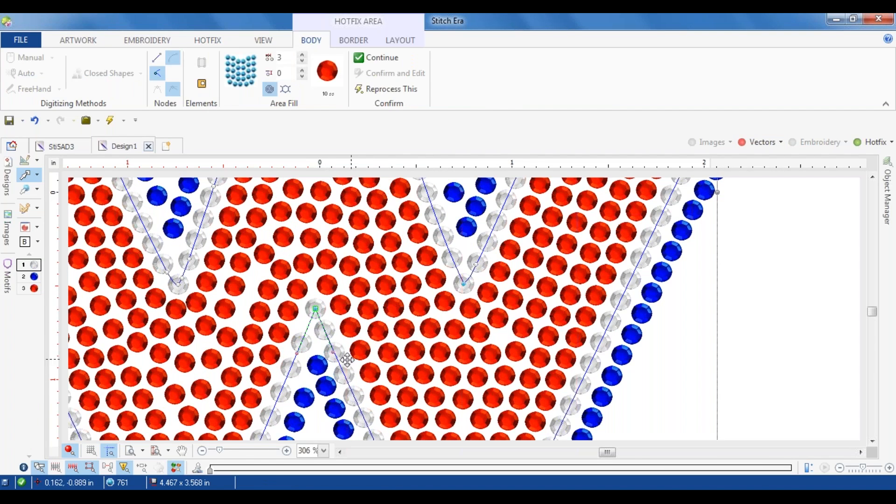
click(317, 368)
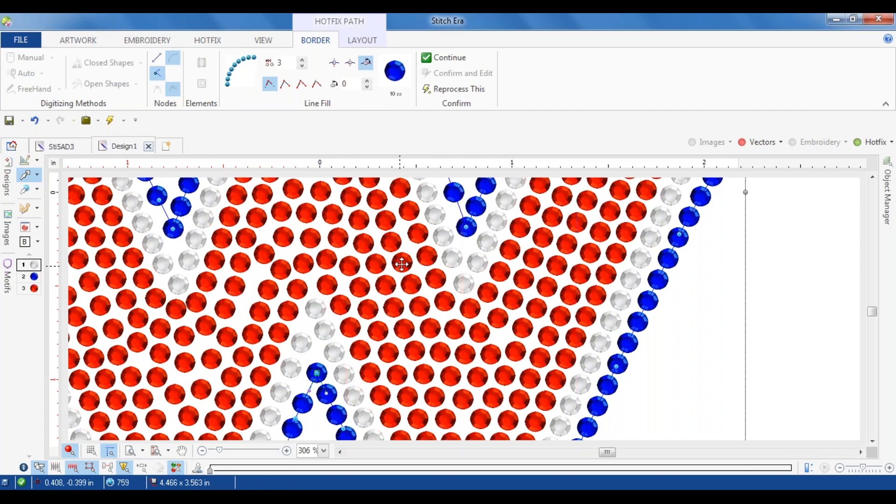
scroll(497, 289, down, 1)
scroll(497, 288, down, 2)
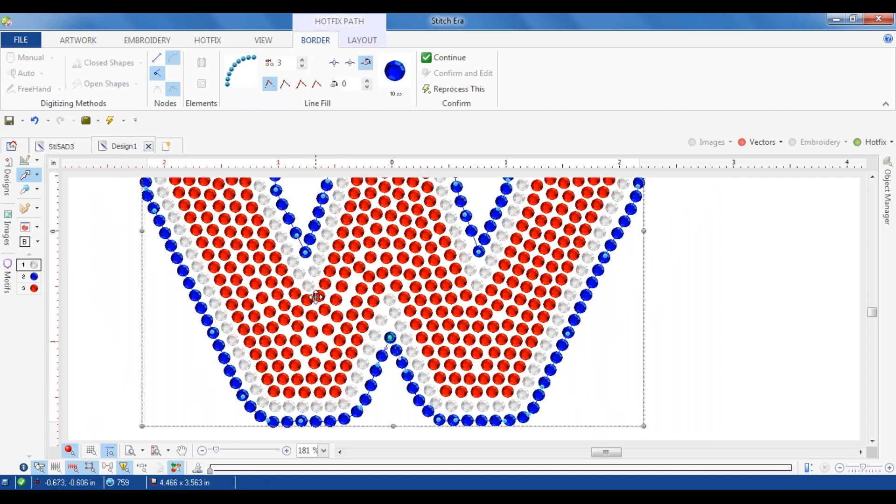
Step: Select the red hotfix area and delete the extra node beside the tip of the W's left inner valley
click(312, 276)
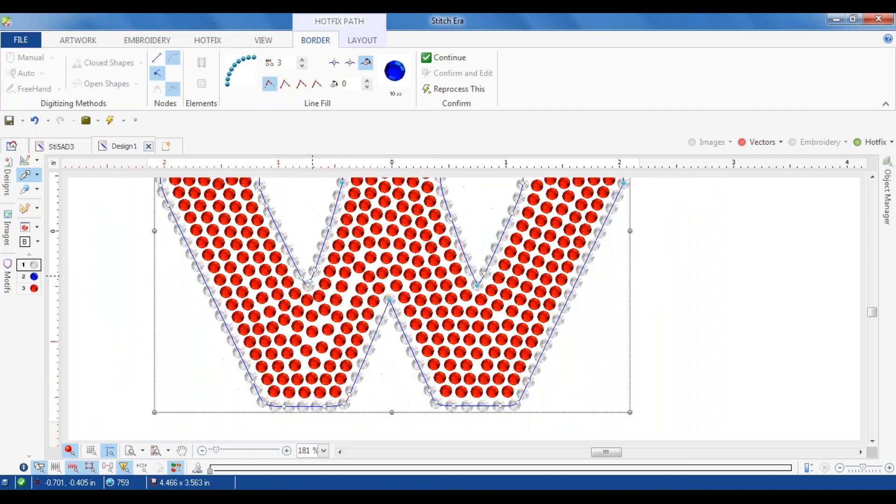
click(308, 278)
scroll(303, 278, up, 4)
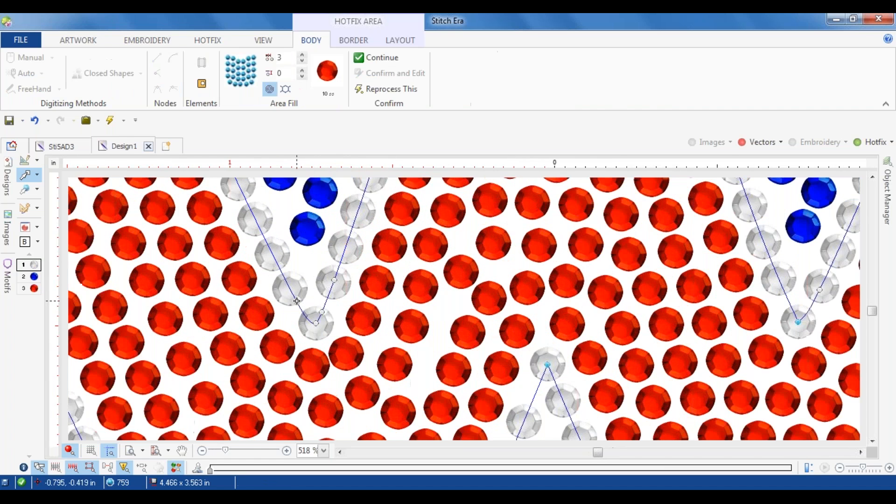
click(268, 242)
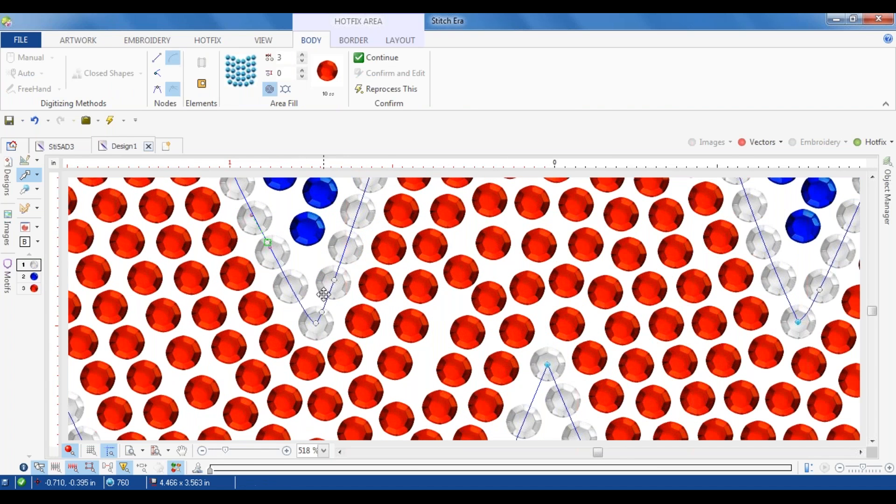
key(Delete)
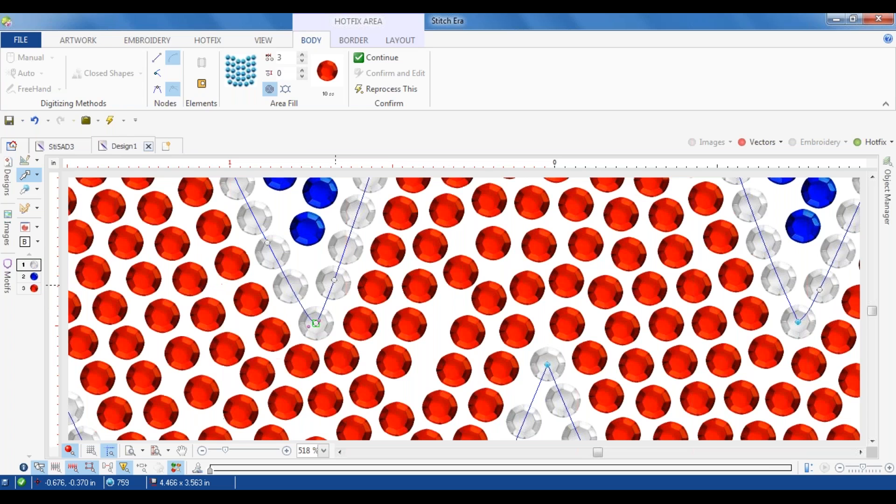
Step: Raise the tip node of the left inner valley on the red area and reshape the adjoining curve into a rounded bottom
drag(334, 279, 360, 215)
drag(315, 321, 310, 293)
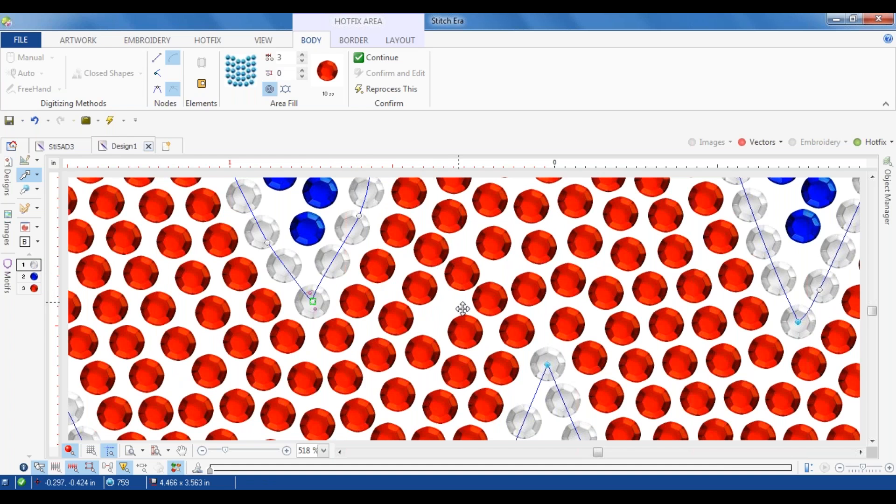
drag(313, 301, 312, 288)
drag(360, 215, 366, 211)
click(313, 288)
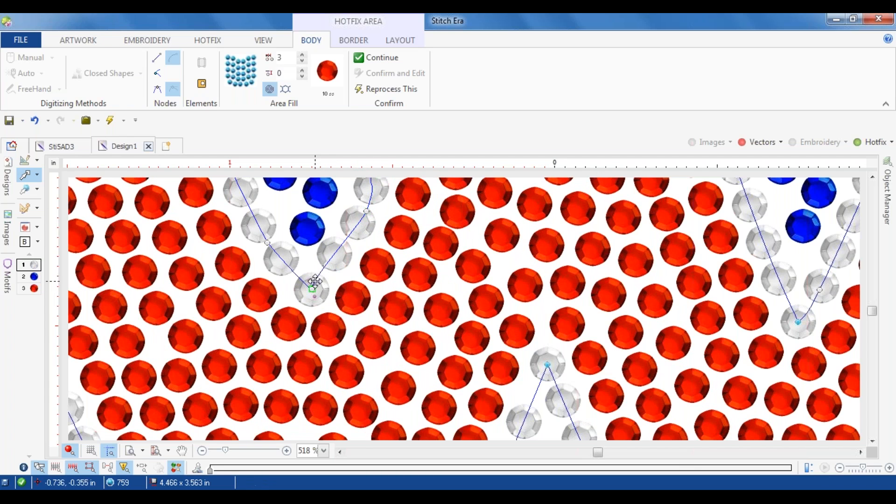
drag(321, 276, 333, 282)
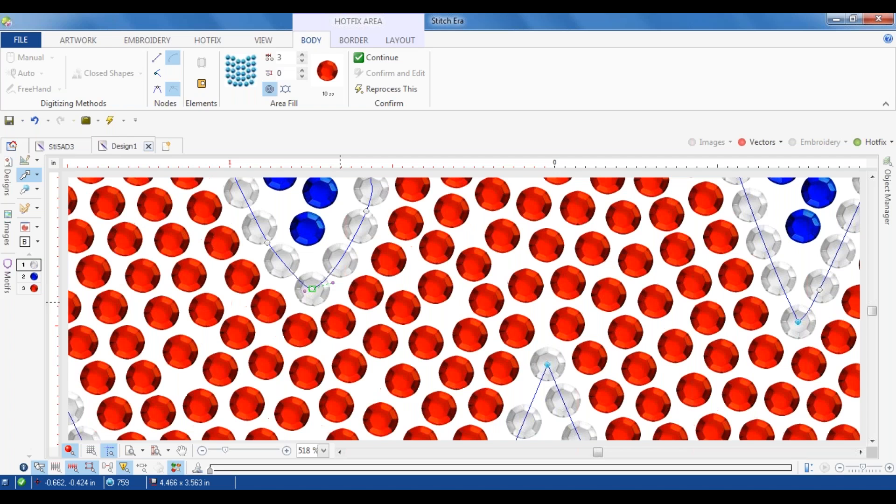
drag(312, 289, 314, 279)
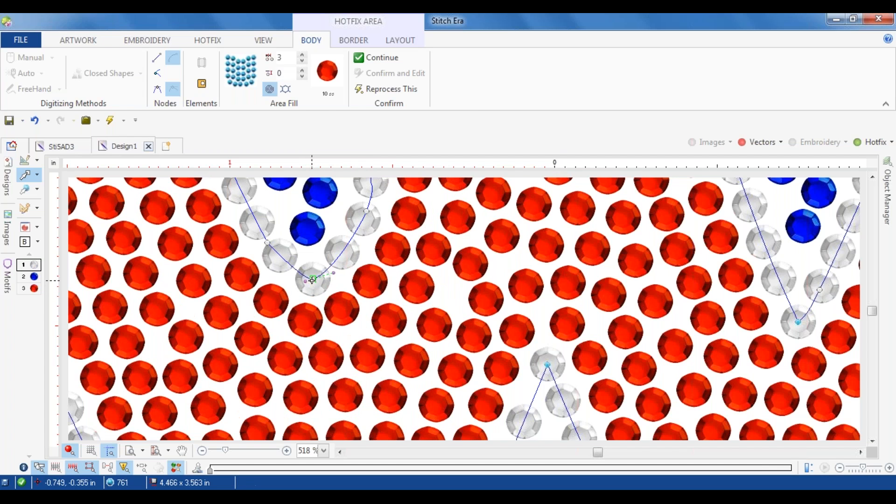
Step: Select the blue outer path and raise its tip node slightly in the W's left inner valley
click(313, 239)
drag(307, 229, 306, 220)
scroll(336, 256, down, 1)
scroll(336, 256, down, 1)
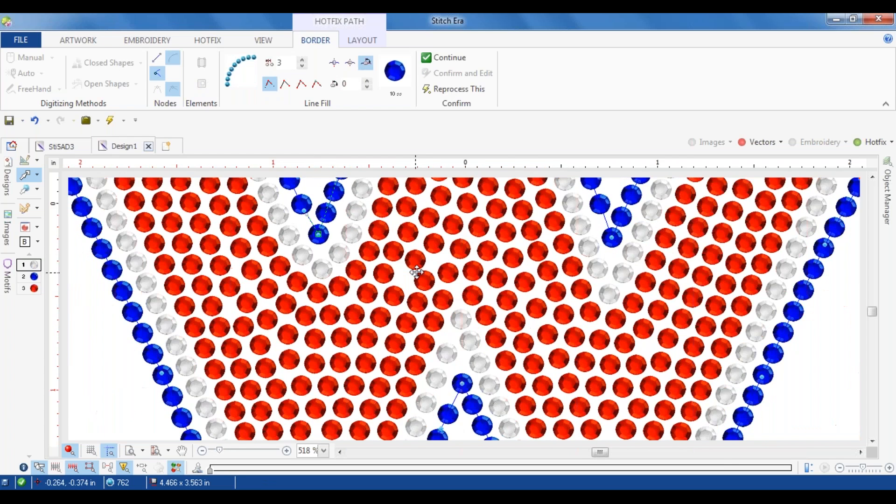
Step: Edit the stones individually and move two red stones near the W's centre upward to even out the spacing
scroll(425, 264, up, 1)
scroll(425, 264, up, 1)
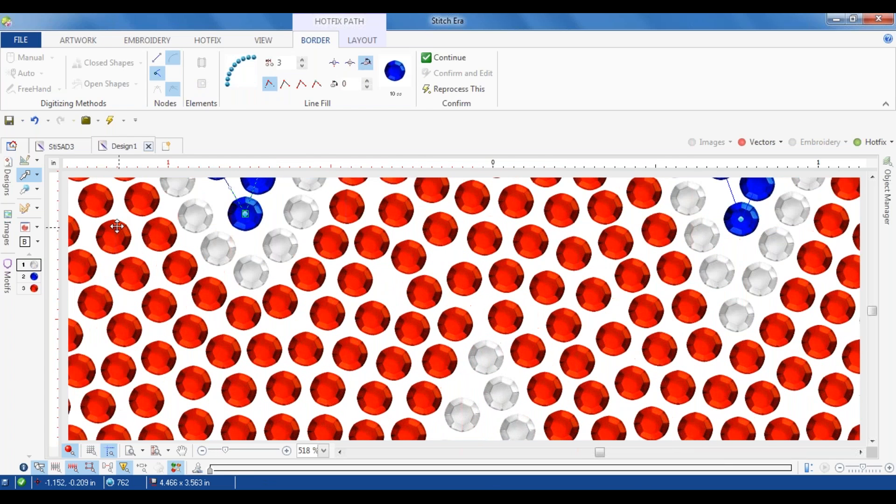
click(25, 189)
drag(435, 234, 436, 227)
drag(417, 264, 414, 252)
Step: Insert a red hotfix stone into the gap near the W's centre and shift the neighbouring red stones to even the spacing
right_click(419, 254)
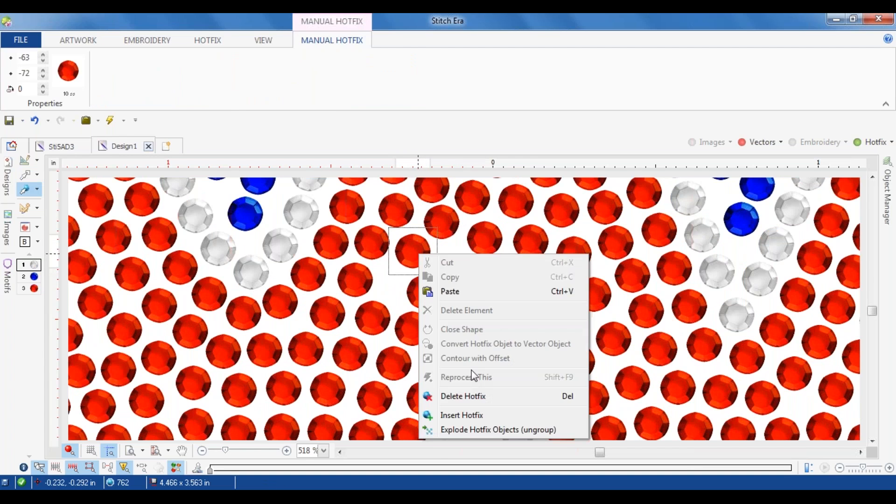
click(473, 414)
click(29, 288)
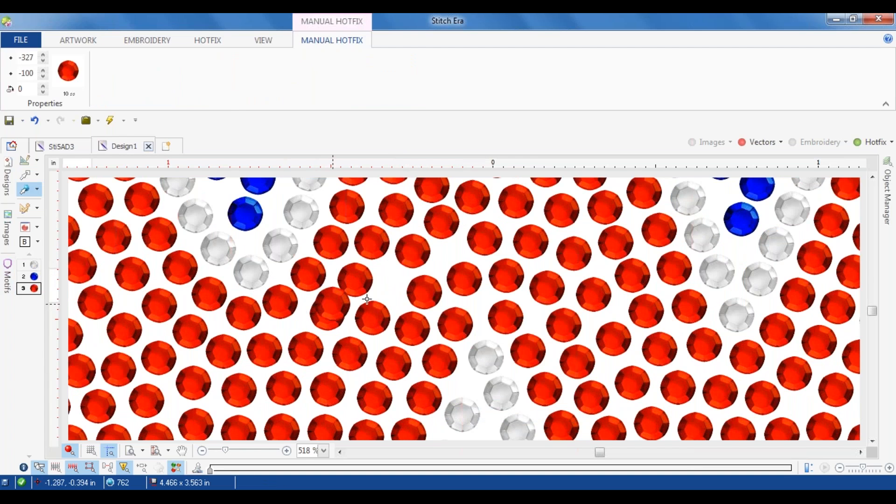
click(393, 286)
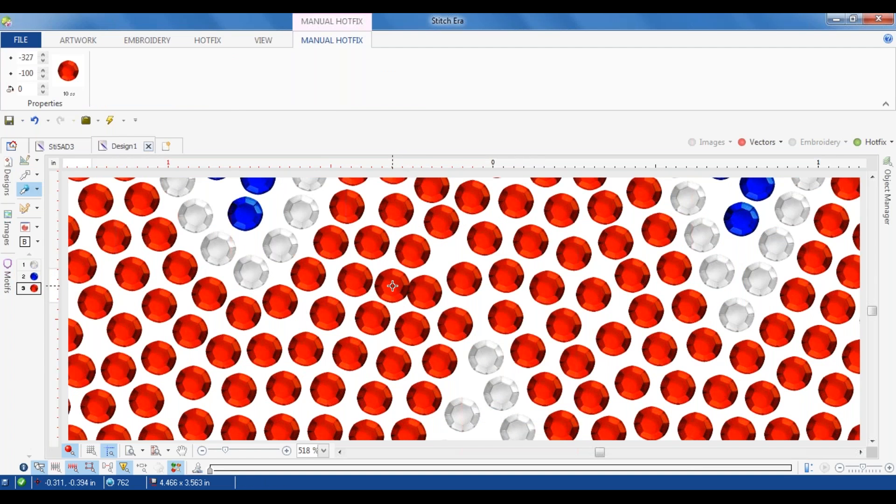
click(429, 293)
drag(466, 286, 453, 231)
Step: Select the blue outer hotfix path as an object and set its stone spacing to 17
scroll(448, 245, down, 5)
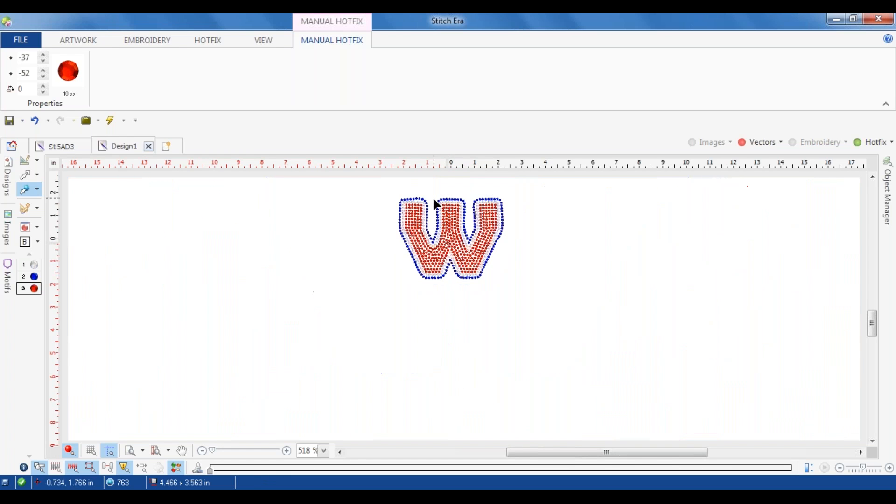
scroll(435, 199, up, 3)
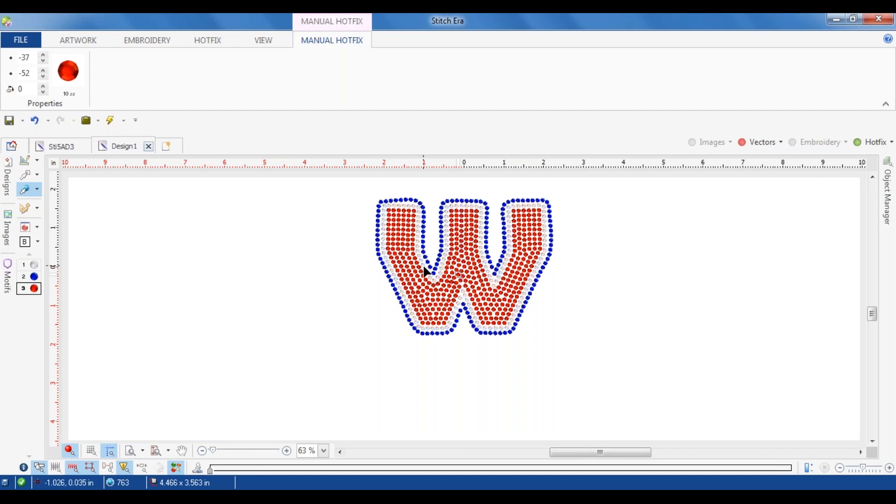
click(26, 175)
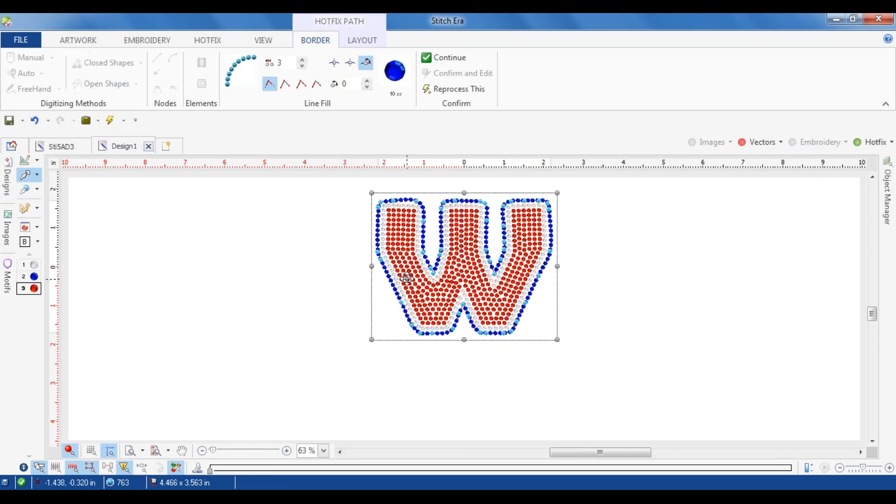
double_click(282, 64)
text(17)
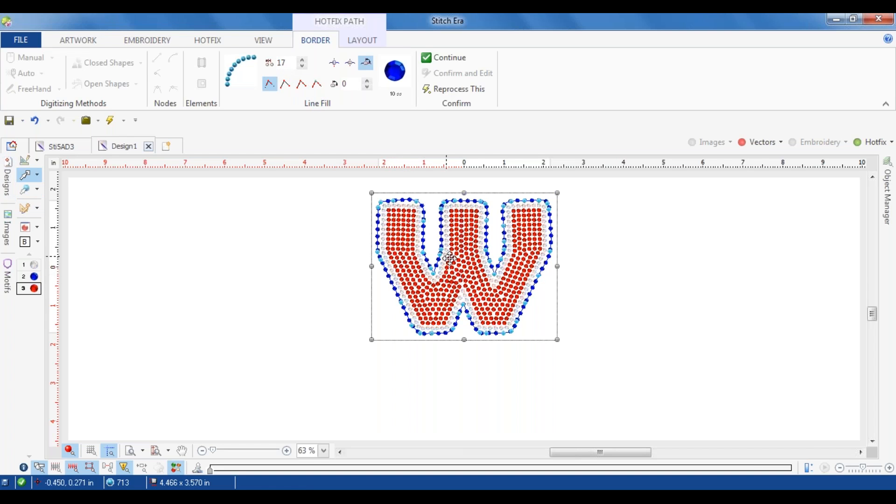
Step: Set the stone spacing of the W's red hotfix area fill to 17
key(Return)
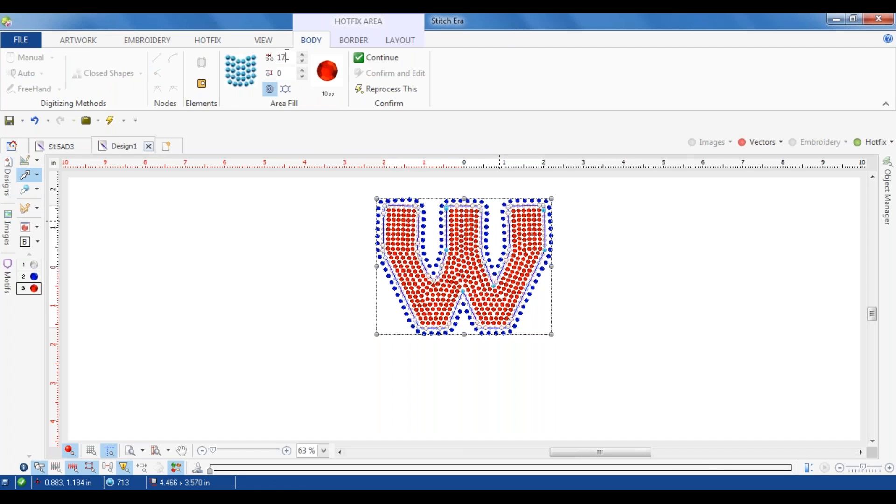
key(Return)
click(687, 312)
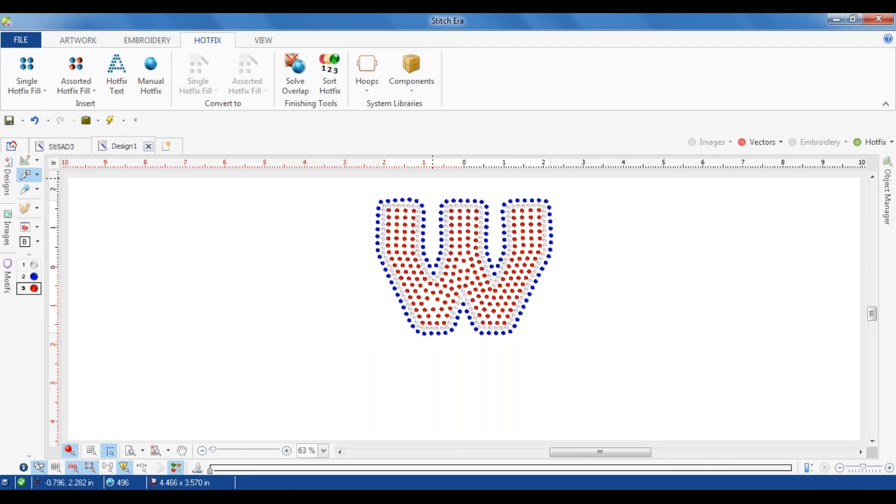
Step: Select the red hotfix area and set the stone spacing of its crystal border to 17
click(460, 275)
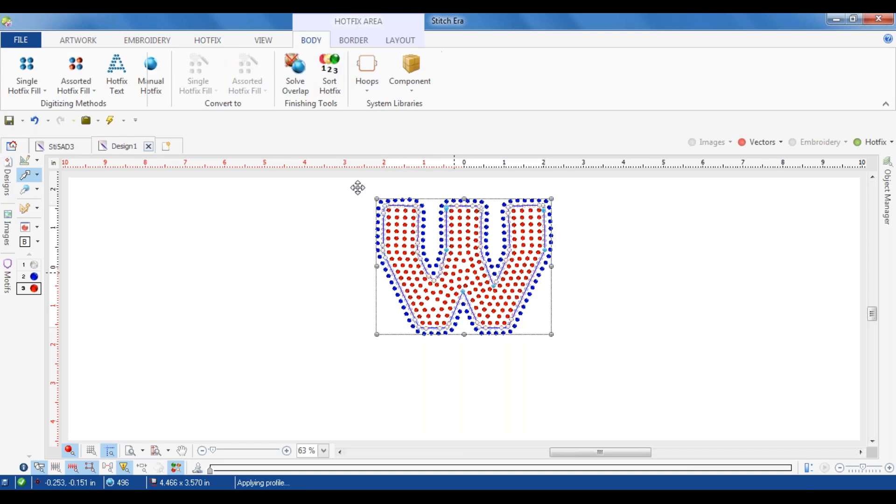
click(363, 43)
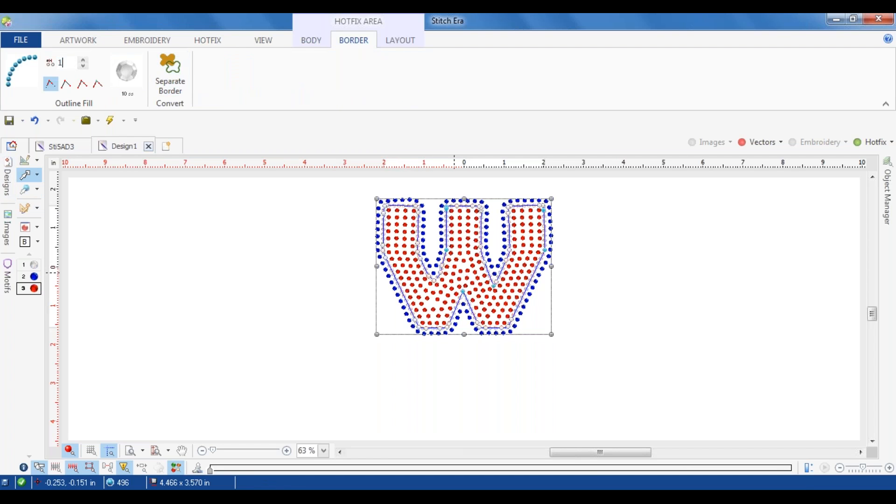
text(17)
key(Return)
click(497, 346)
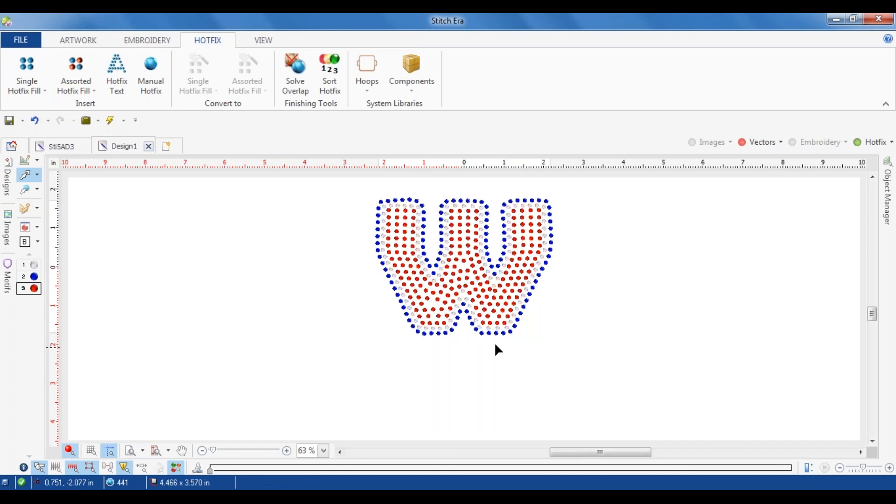
Step: Insert a red stone into the gap low in the W's left leg and shift the neighbouring red stones to even the spacing
scroll(481, 241, up, 5)
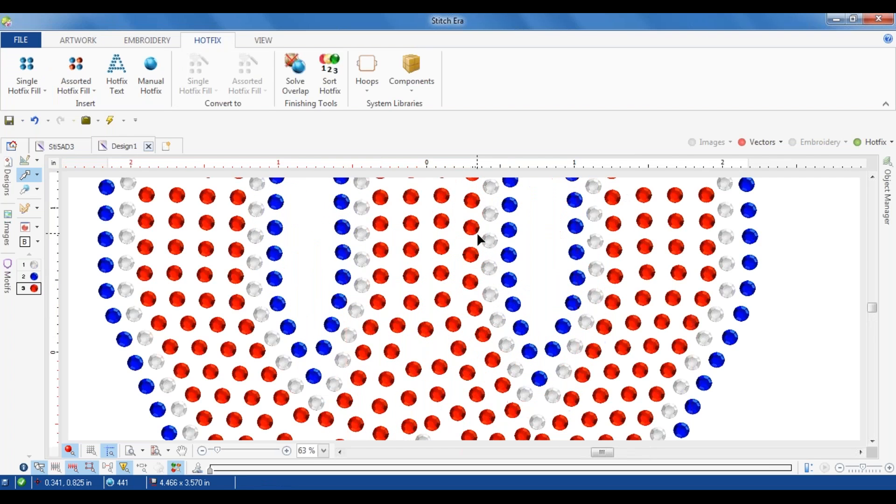
scroll(489, 271, up, 3)
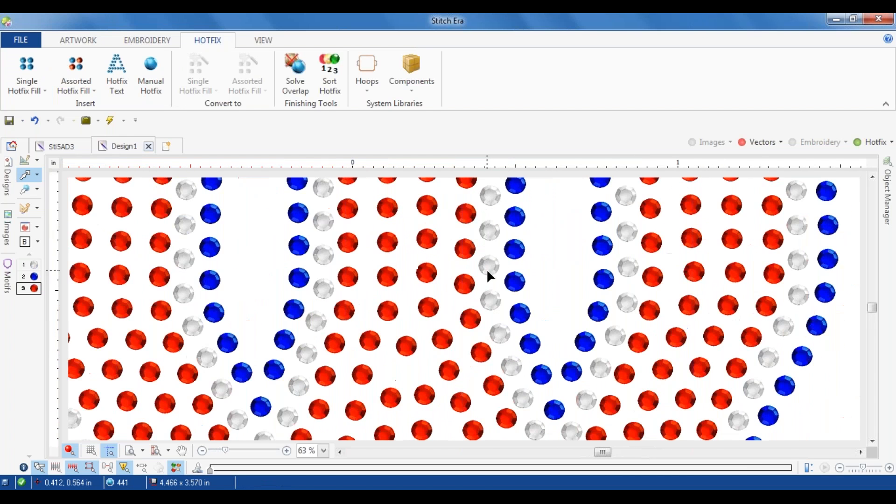
scroll(488, 271, down, 8)
scroll(425, 350, up, 6)
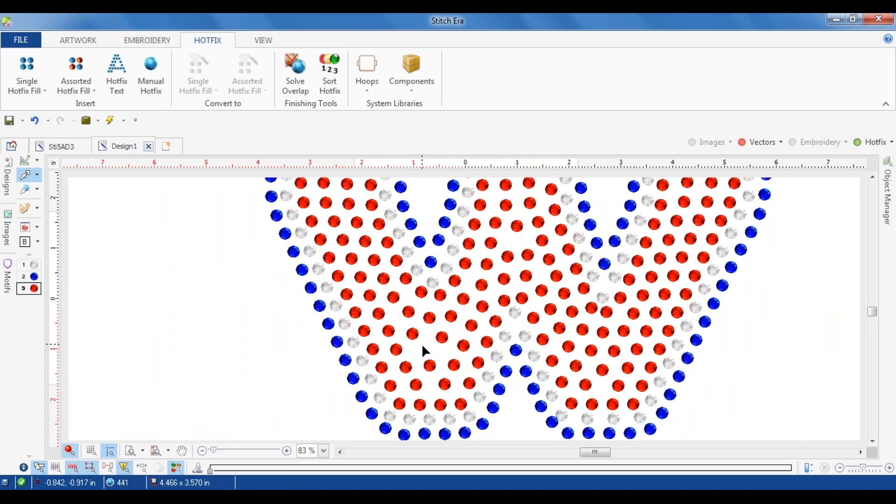
double_click(444, 343)
right_click(420, 352)
click(502, 319)
click(422, 353)
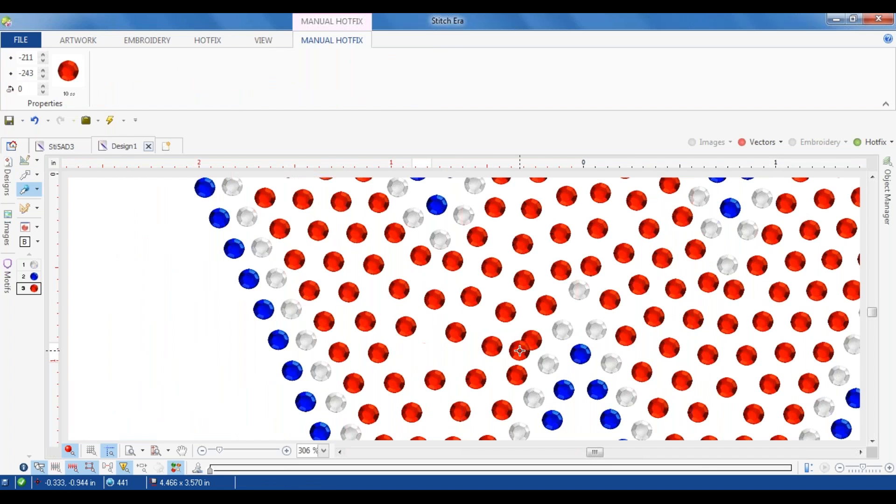
scroll(525, 356, down, 3)
scroll(525, 355, up, 4)
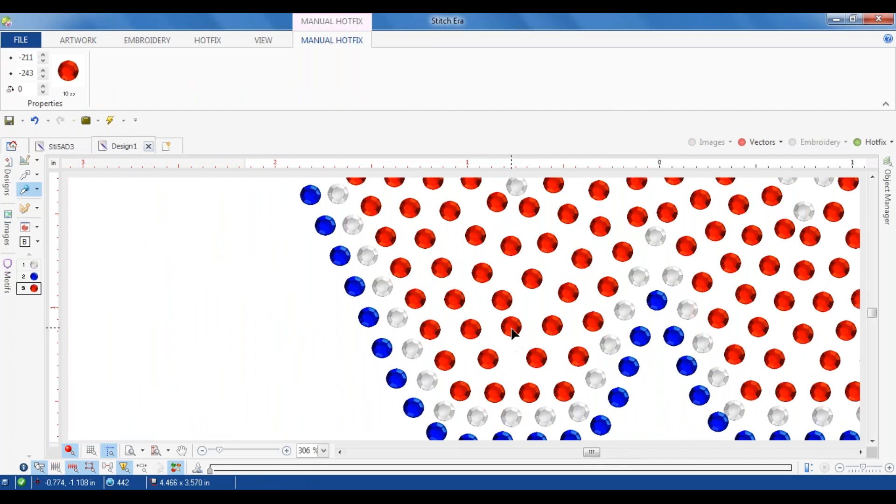
scroll(514, 335, down, 4)
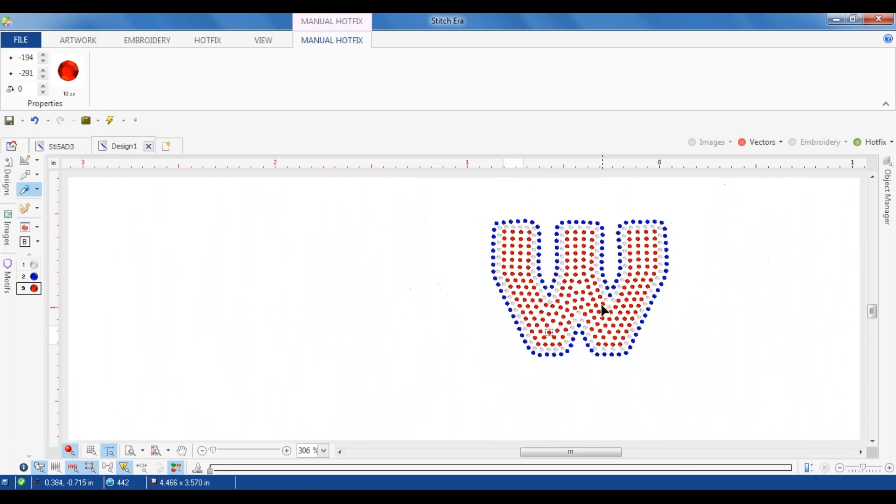
scroll(549, 333, up, 4)
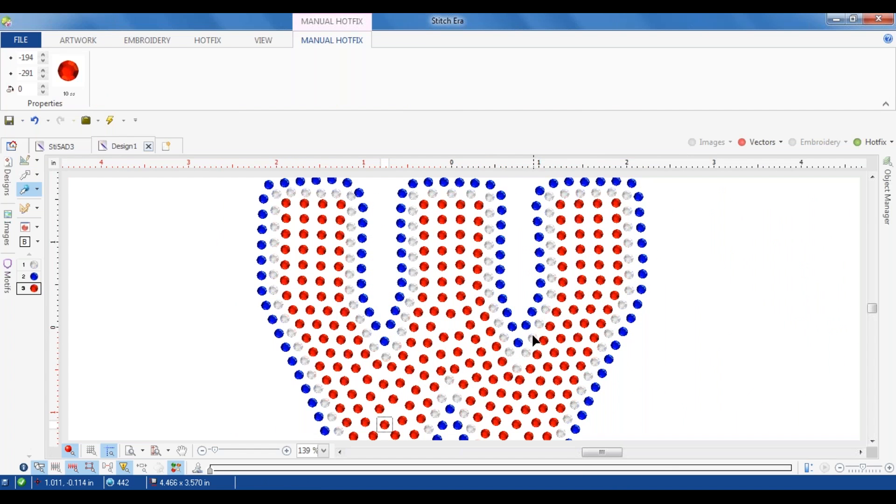
scroll(495, 327, down, 3)
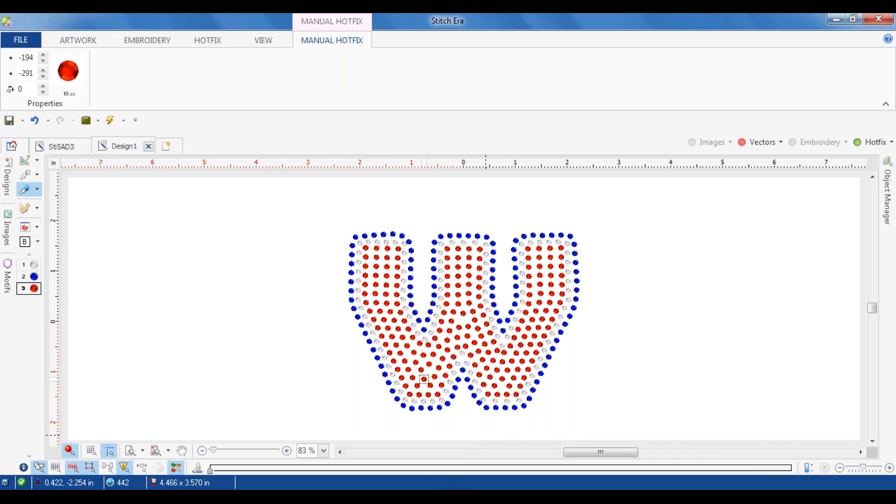
Step: Try to export the hotfix template to HPGL
click(20, 42)
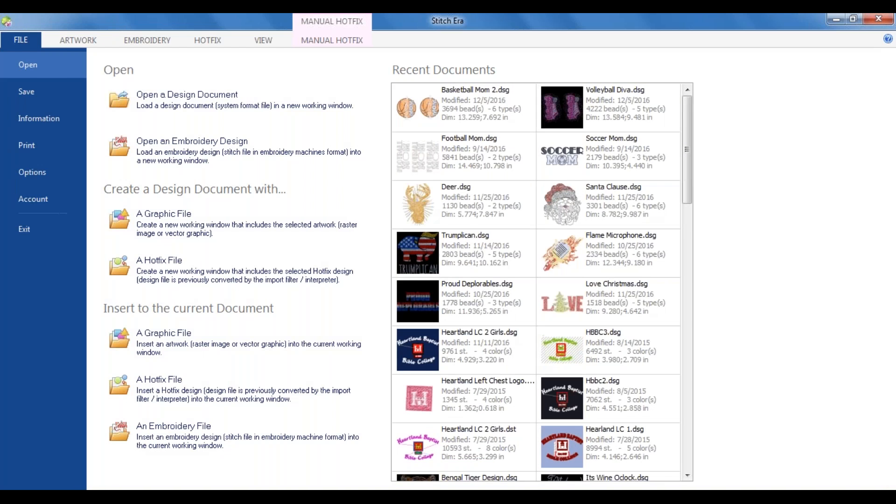
click(33, 101)
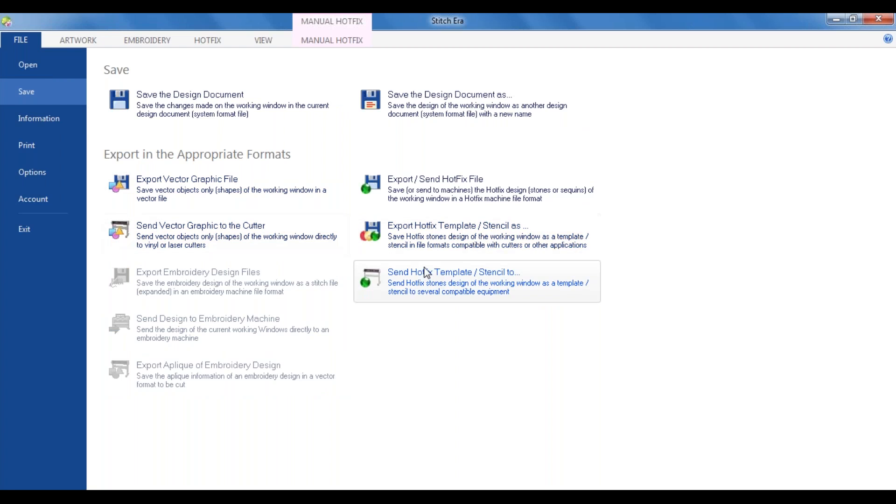
click(430, 239)
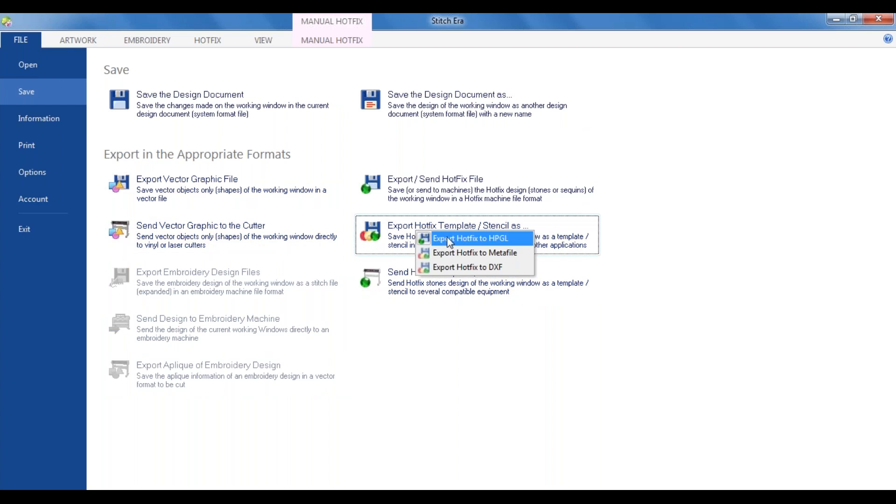
click(451, 238)
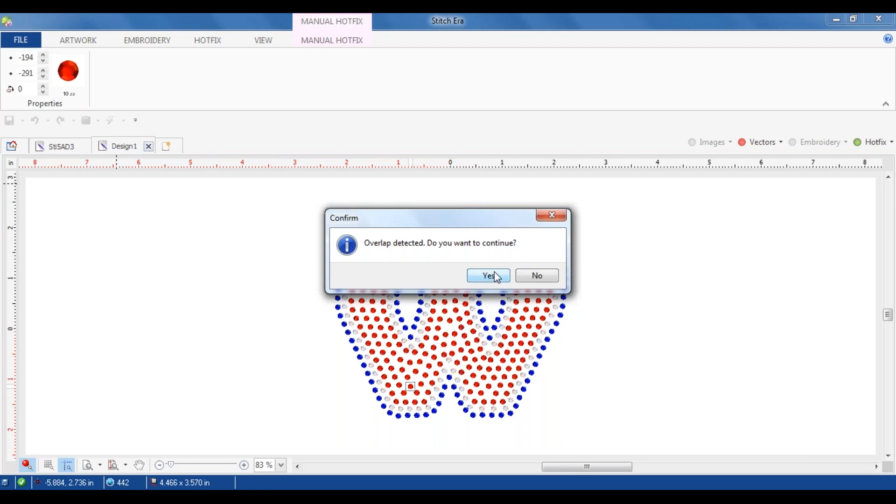
click(553, 278)
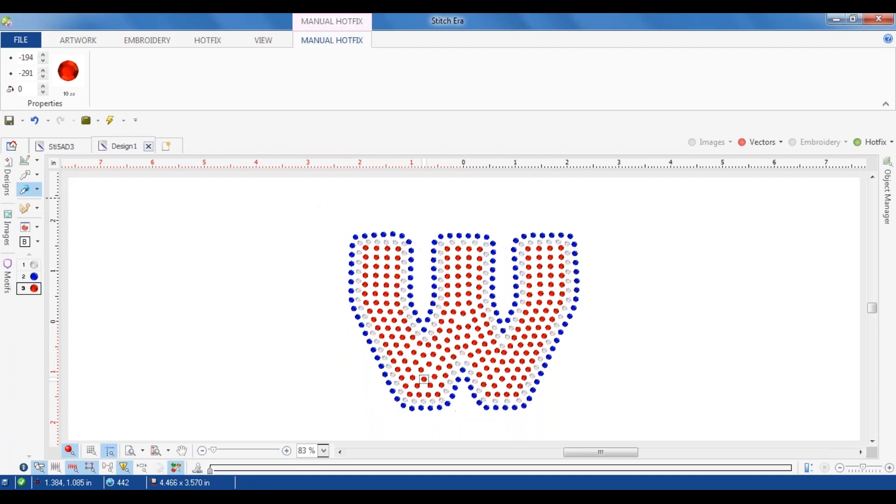
Step: Check the design for overlapping stones and solve the hotfix conflicts
click(205, 42)
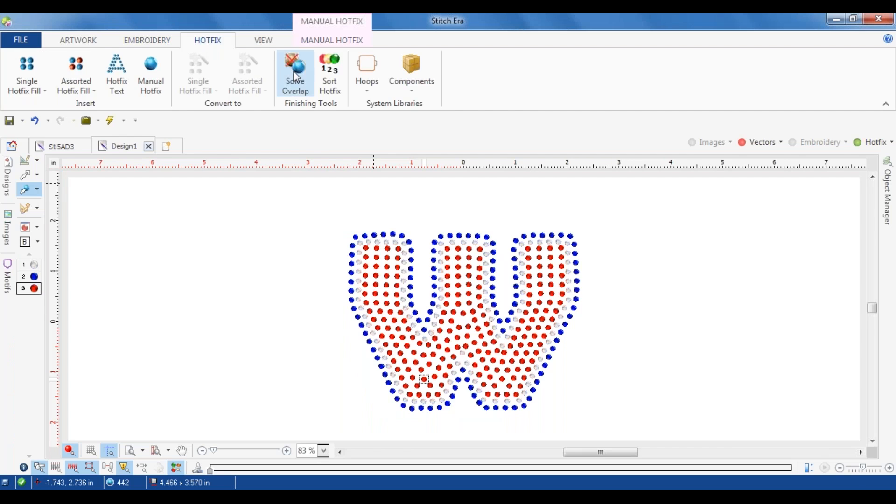
click(297, 75)
click(255, 50)
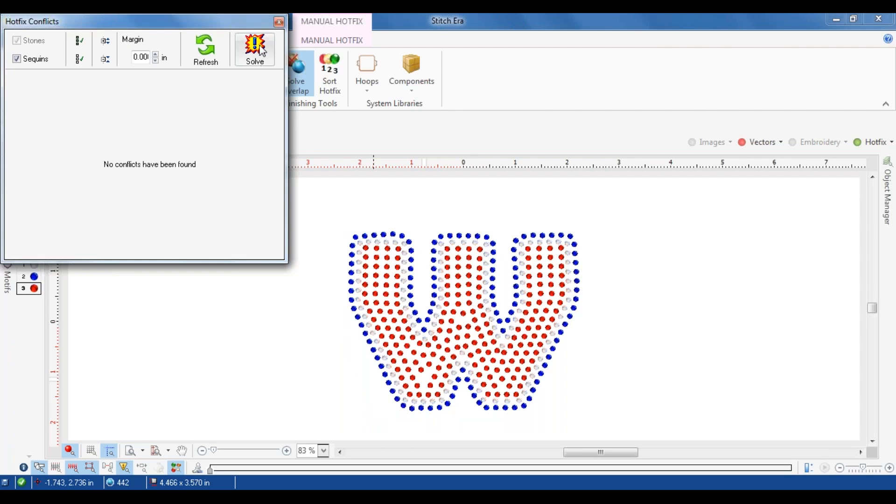
click(279, 22)
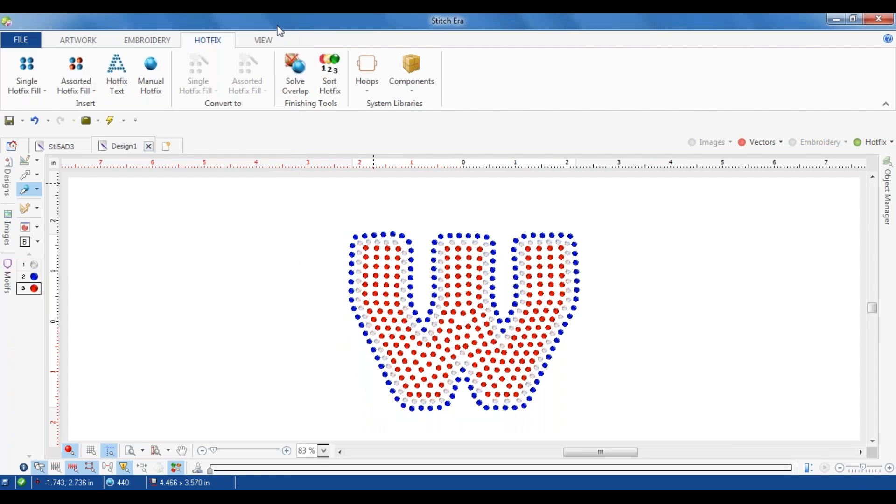
Step: Start exporting the hotfix template as an HPGL file
click(21, 40)
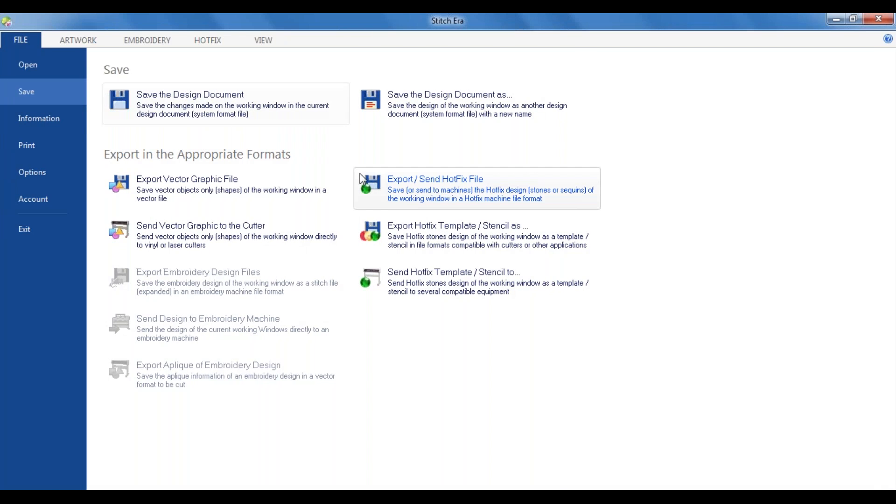
click(441, 238)
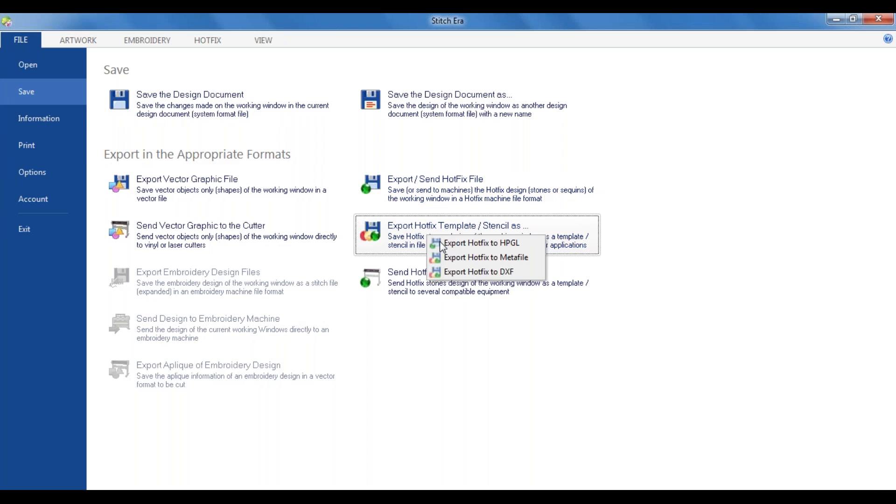
click(459, 244)
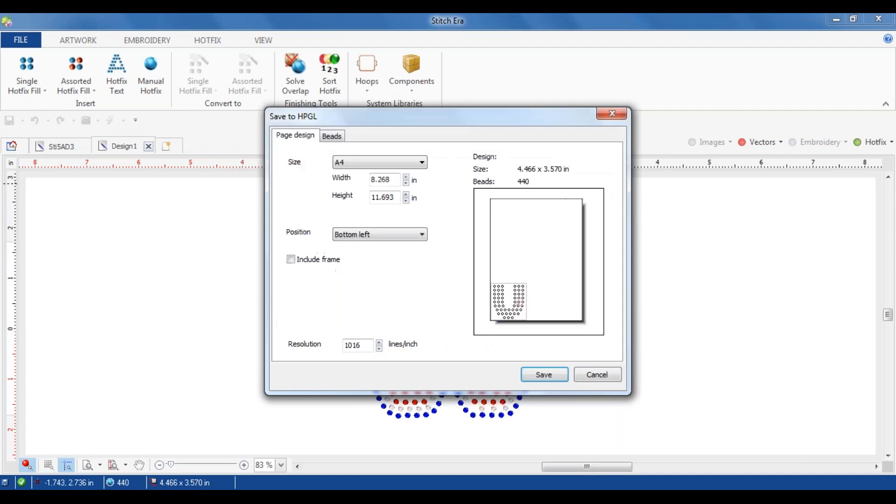
Step: Examine the bead-to-page assignments of the HPGL export and preview the separate page of each stone colour
click(333, 136)
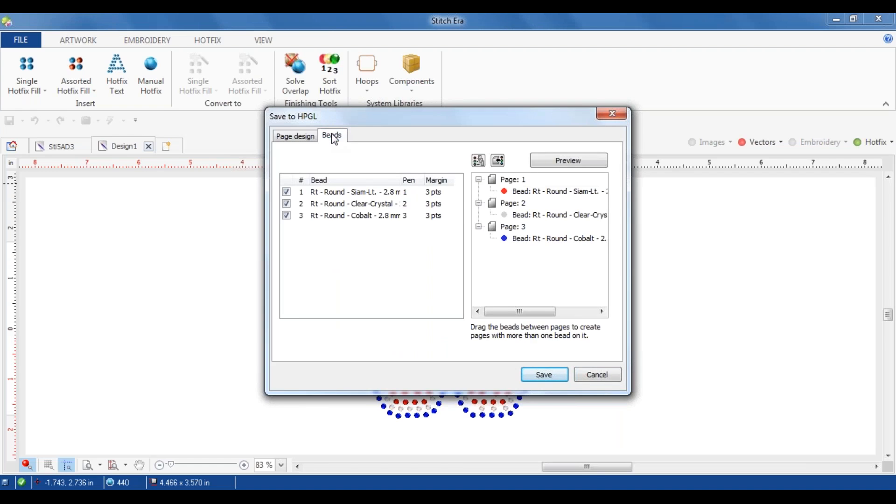
click(514, 190)
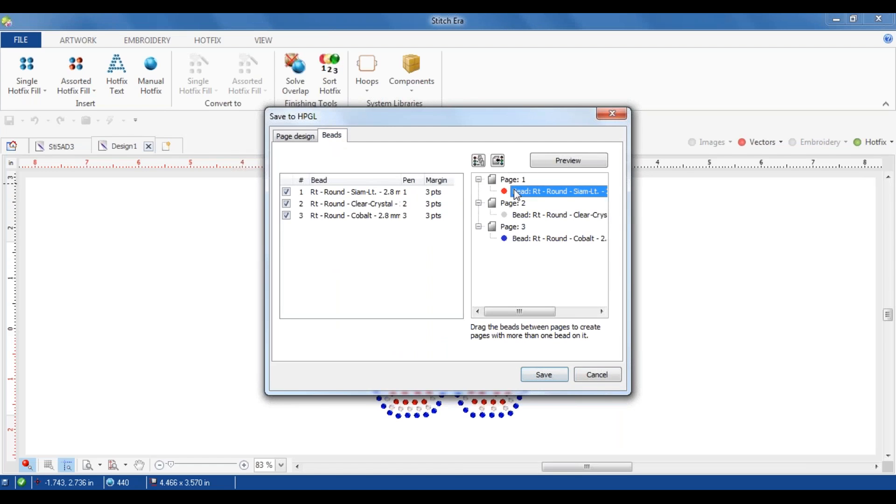
click(525, 217)
click(530, 239)
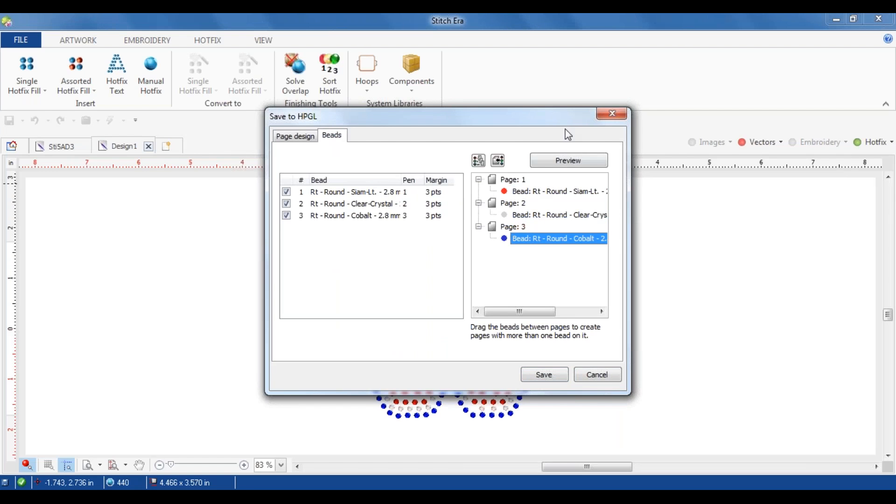
click(569, 160)
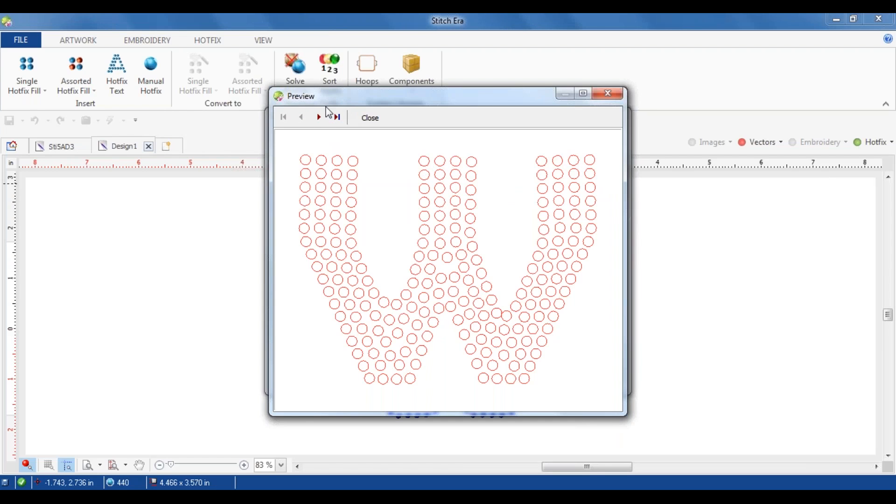
click(322, 119)
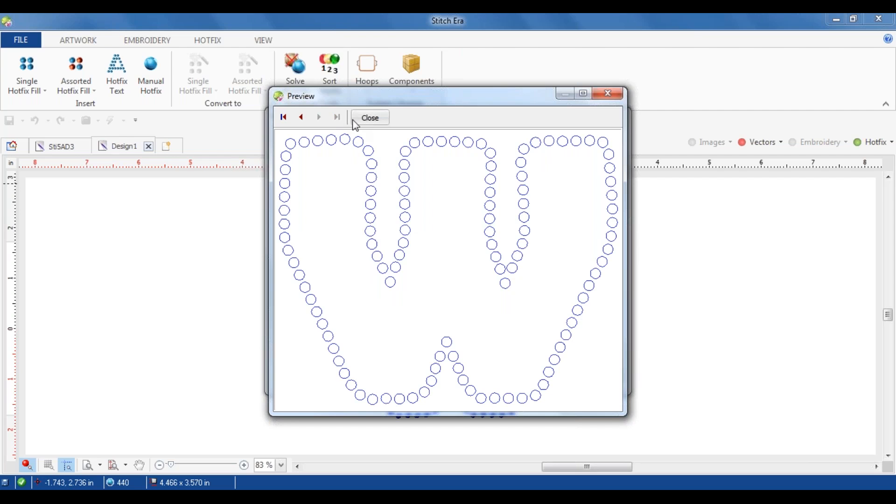
click(301, 117)
click(301, 118)
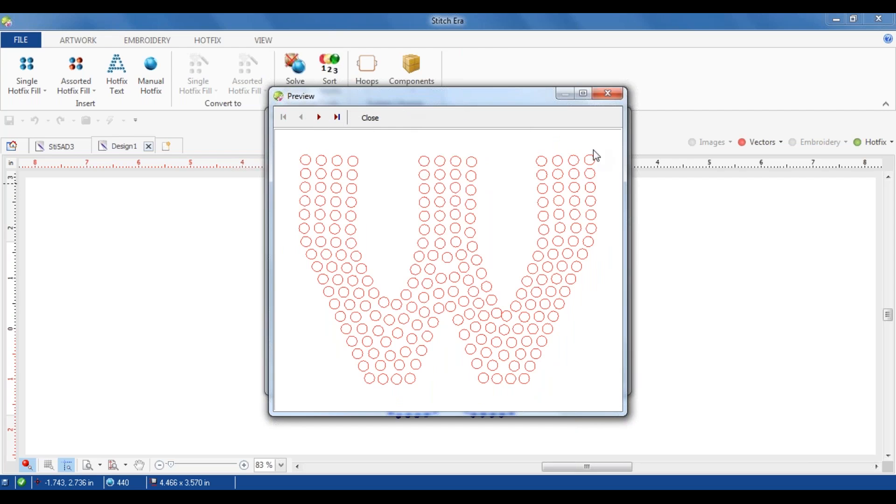
click(608, 94)
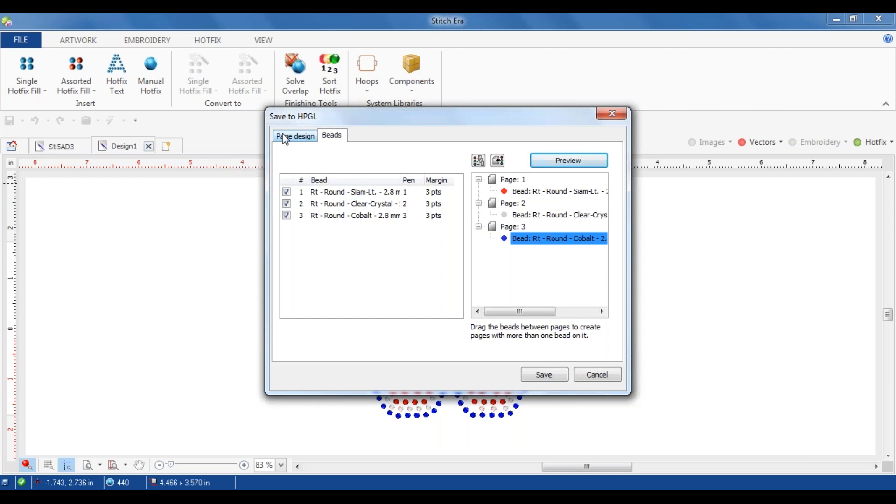
Step: Set the HPGL page size to Custom, 15 in wide and 15 in high
click(297, 139)
click(372, 167)
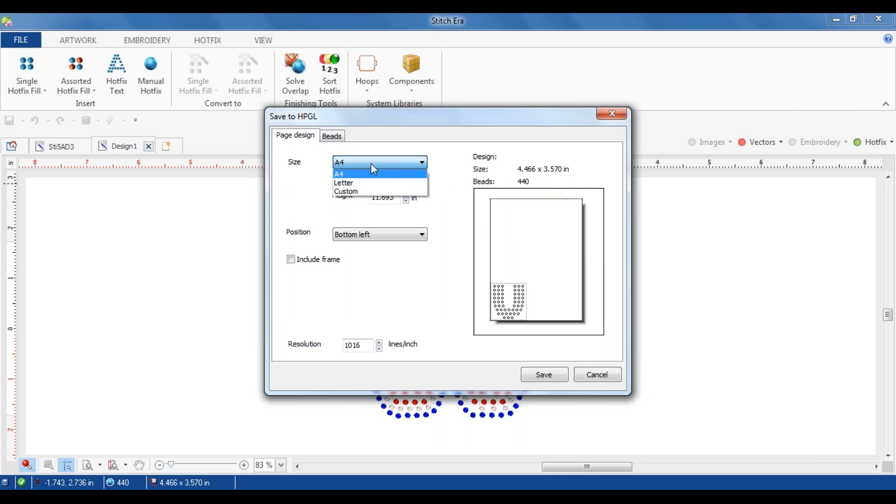
click(365, 192)
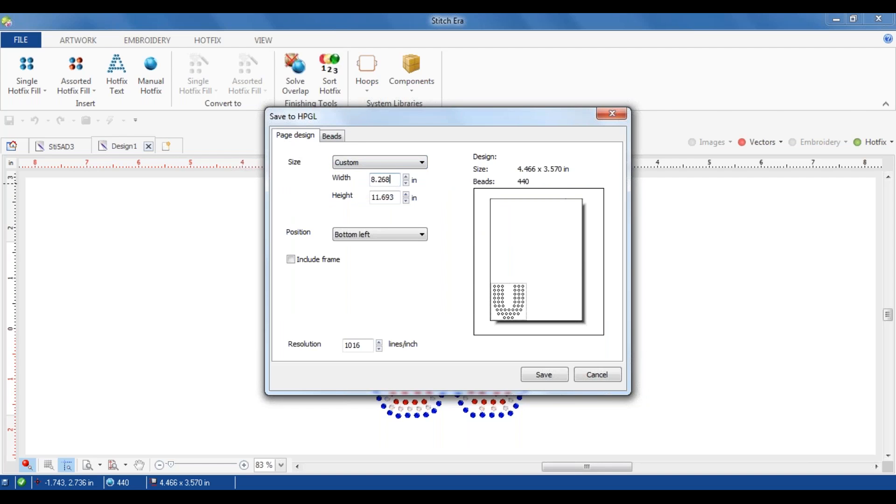
drag(389, 182, 371, 182)
text(15)
drag(398, 195, 370, 196)
text(154)
key(BackSpace)
Step: Include a frame in the HPGL page design and return to the bead page assignments
click(293, 262)
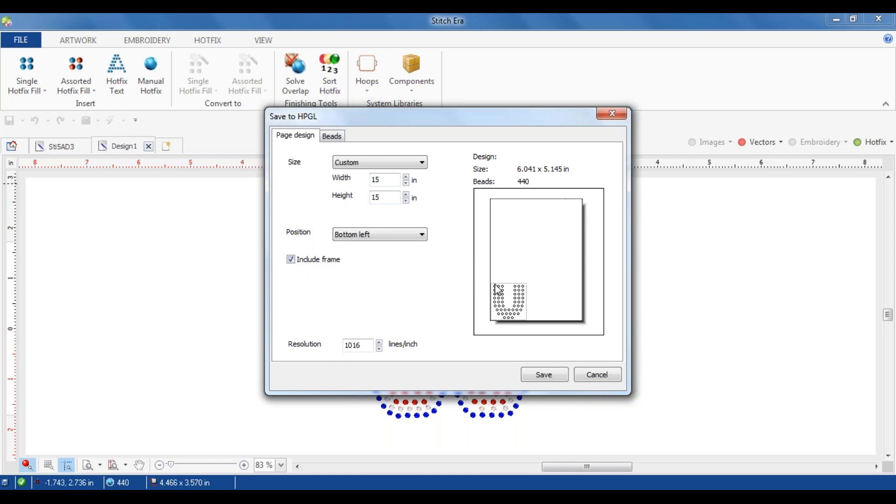
click(314, 261)
click(310, 260)
click(332, 137)
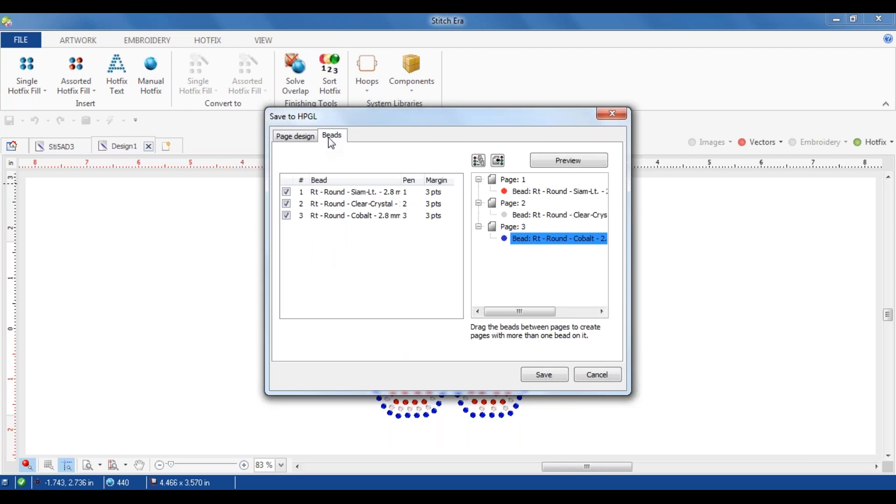
Step: Preview the framed HPGL template pages of the first two stone colours
click(556, 160)
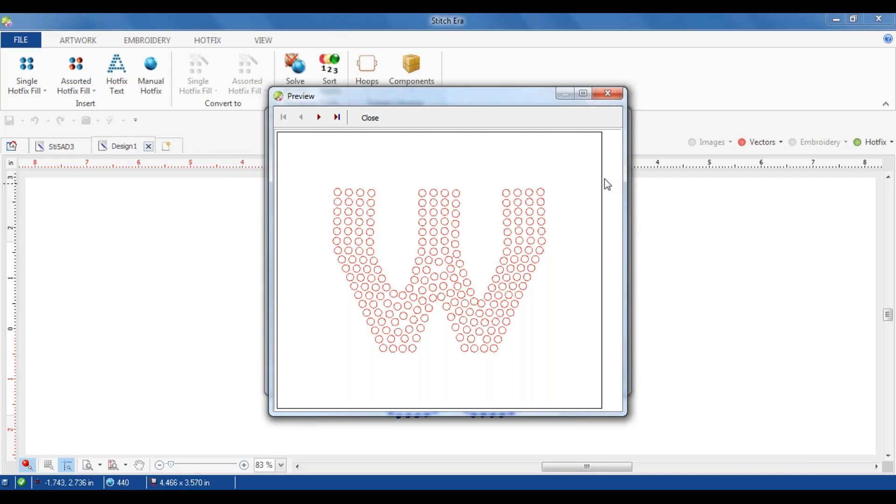
click(318, 123)
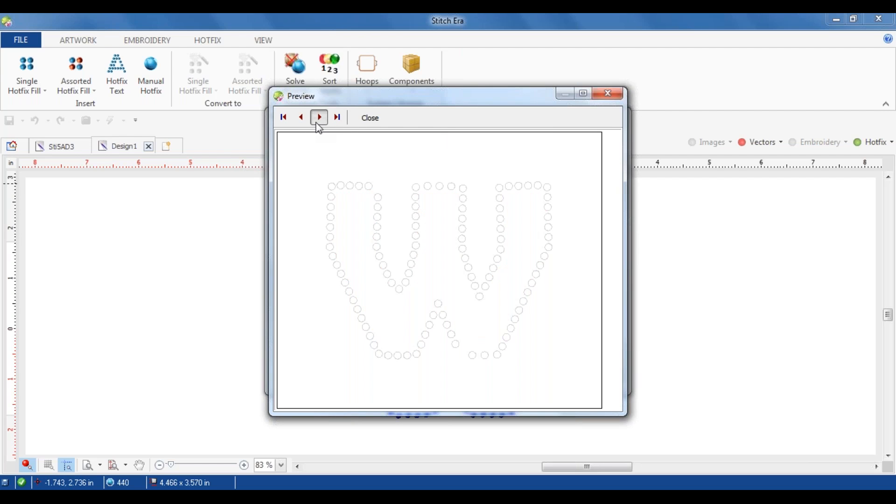
click(361, 120)
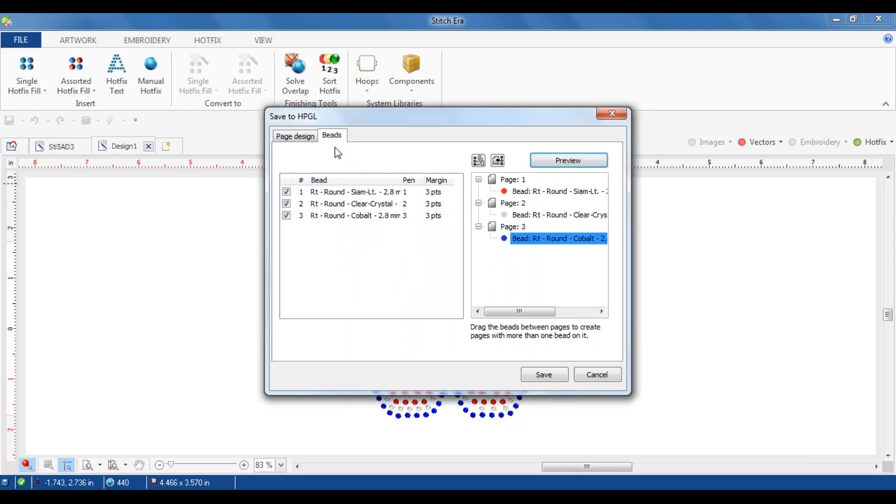
Step: Remove the frame from the HPGL page design and preview the template page without it
click(299, 139)
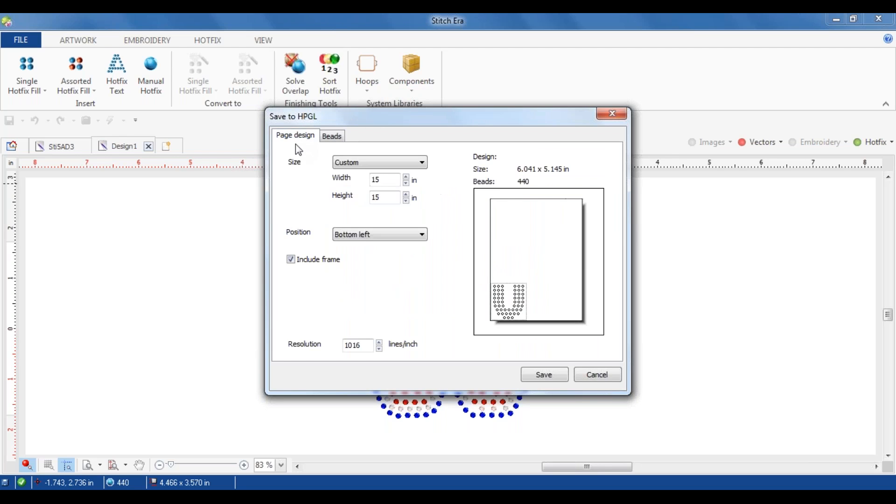
click(292, 260)
click(332, 137)
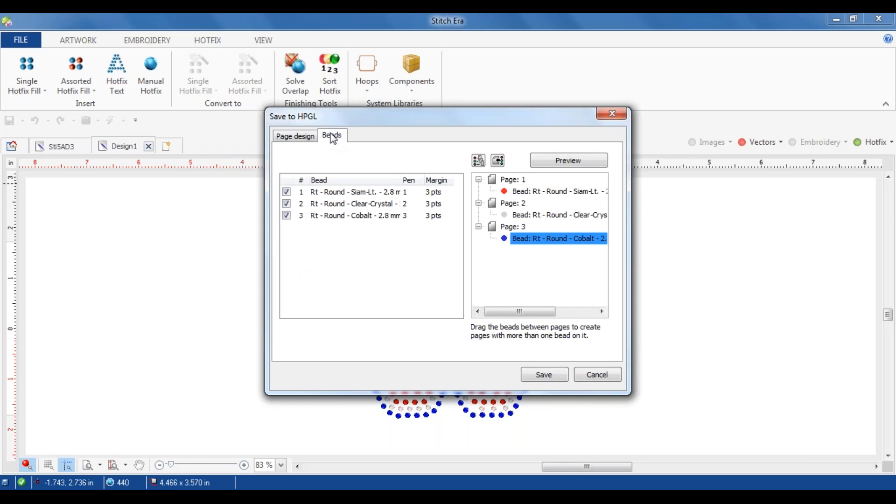
click(586, 163)
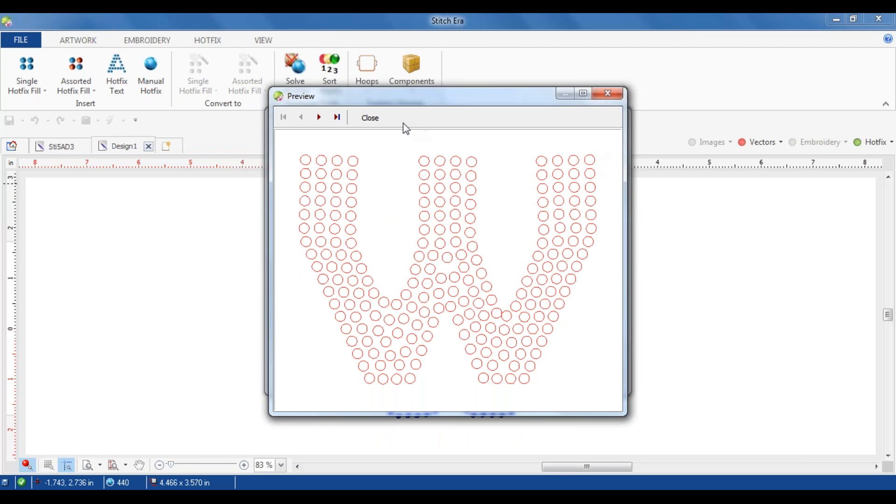
click(381, 120)
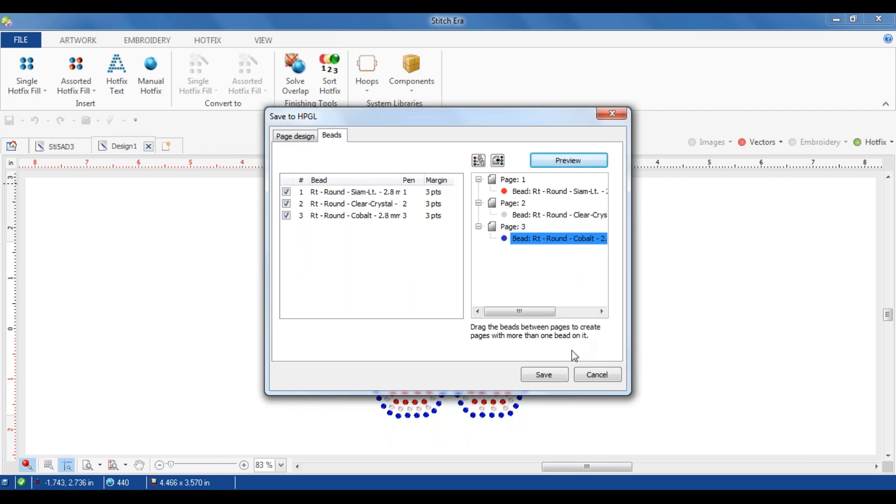
Step: Try to save the HPGL template to the Desktop as a PLT file named W Patriotic, and leave the export
click(550, 378)
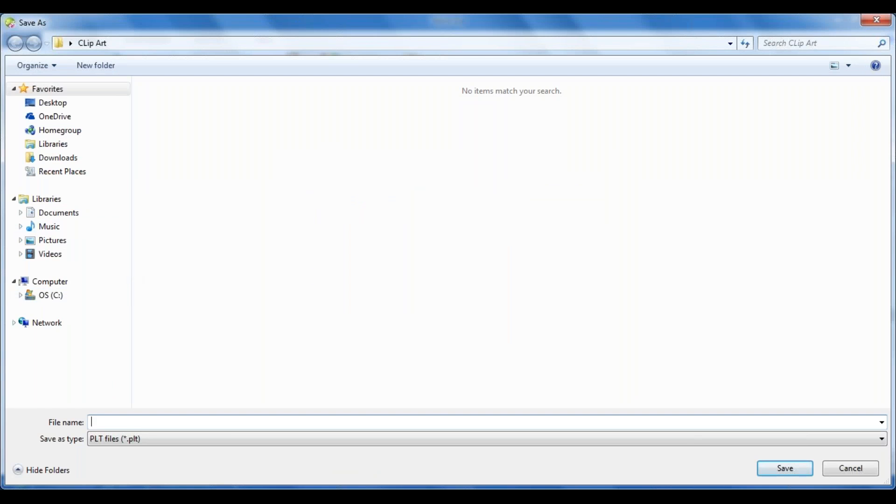
click(47, 108)
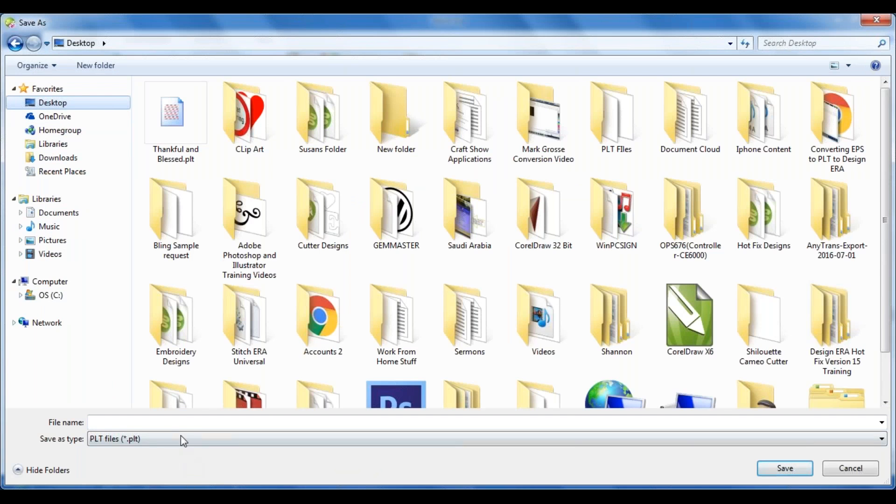
click(175, 422)
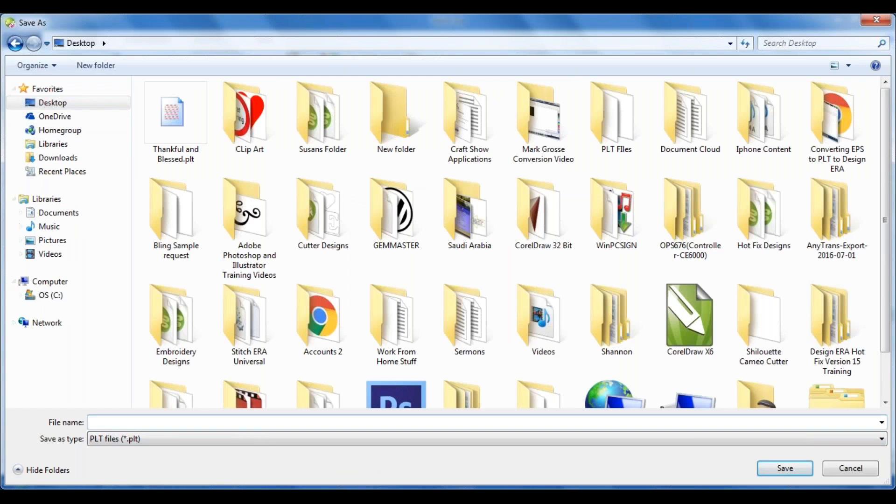
text(W Patirotic)
key(BackSpace)
key(BackSpace)
key(BackSpace)
key(BackSpace)
key(BackSpace)
key(BackSpace)
key(BackSpace)
text(triotic)
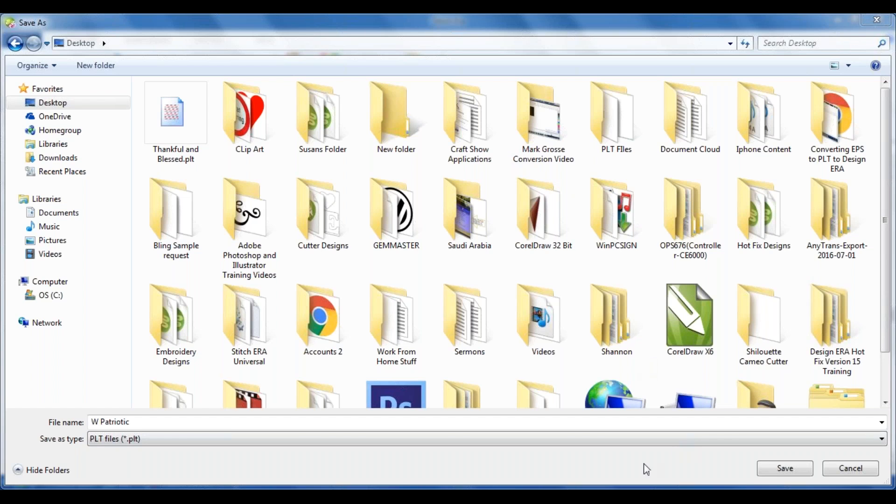
click(583, 459)
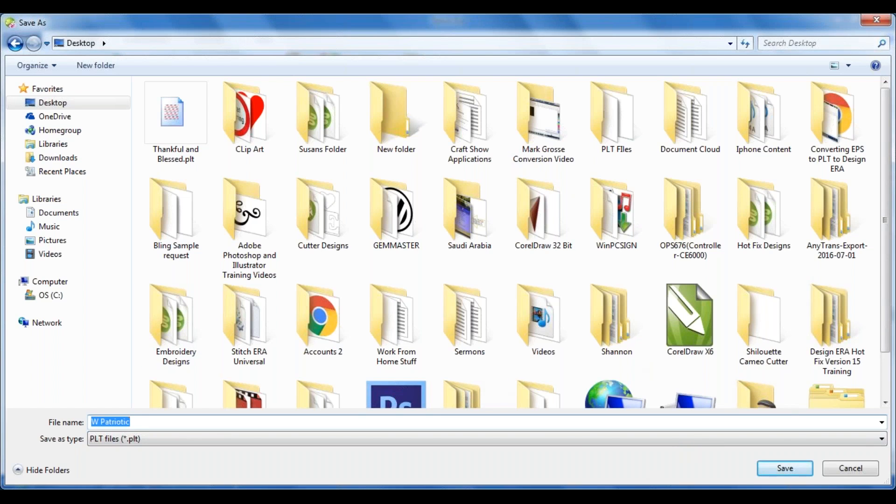
click(834, 467)
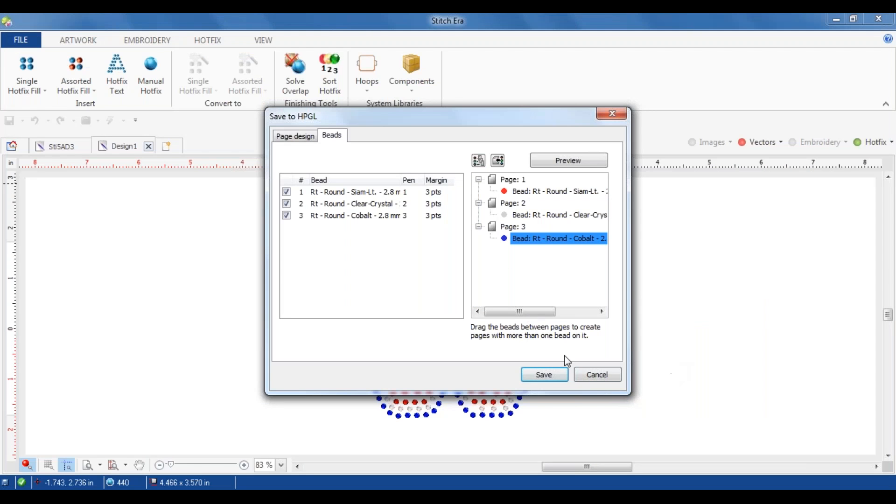
click(596, 379)
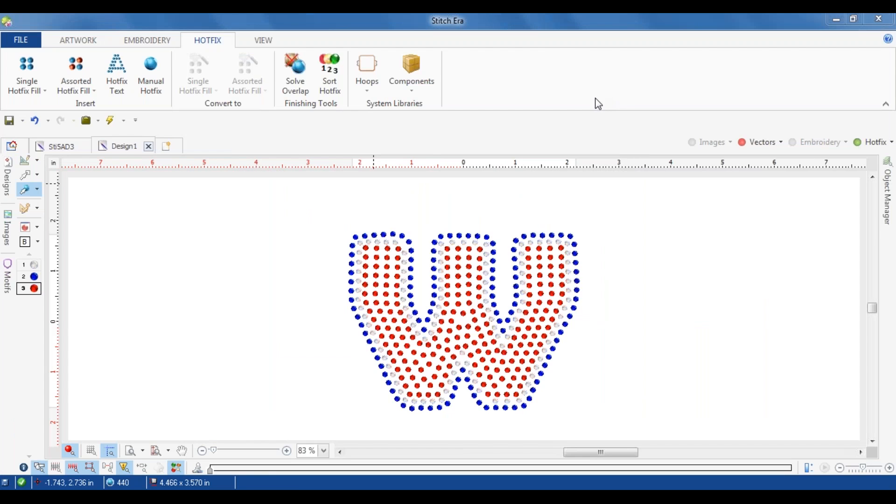
Step: Select the whole W design to check its width and height, and deselect it
drag(325, 212, 641, 427)
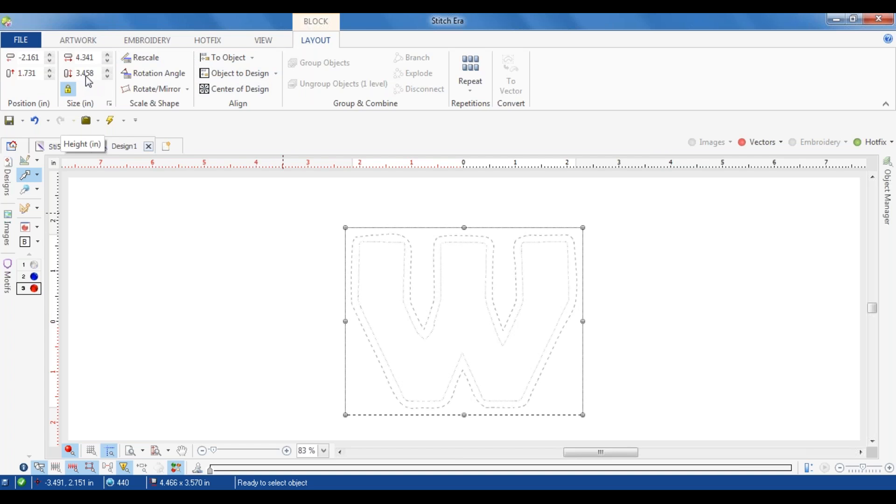
click(224, 315)
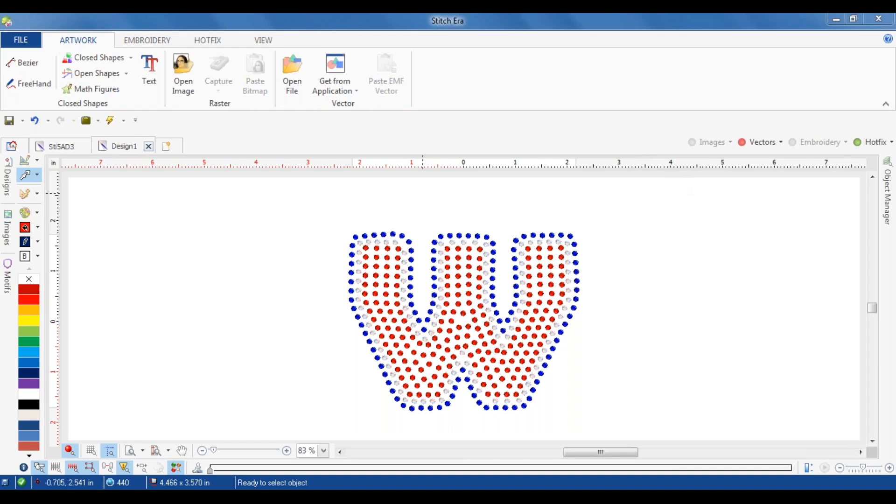
Step: Examine the bead and page settings for exporting the hotfix template as a Metafile, without saving
click(18, 46)
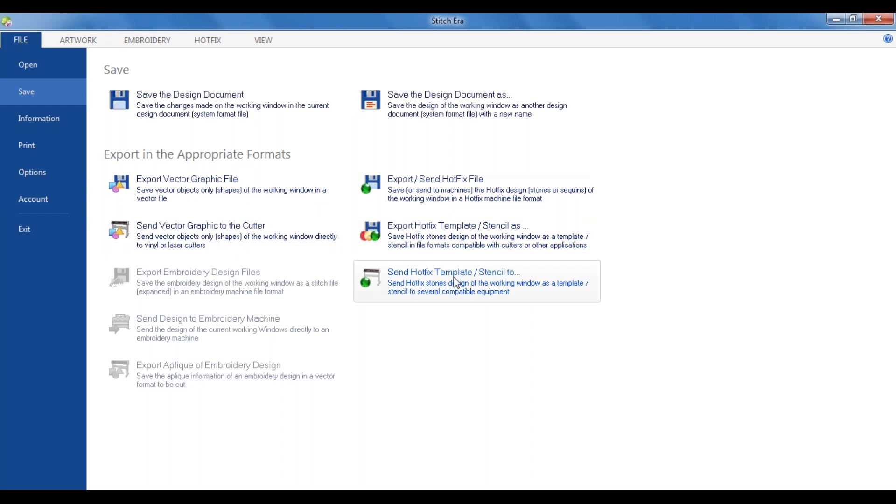
click(443, 239)
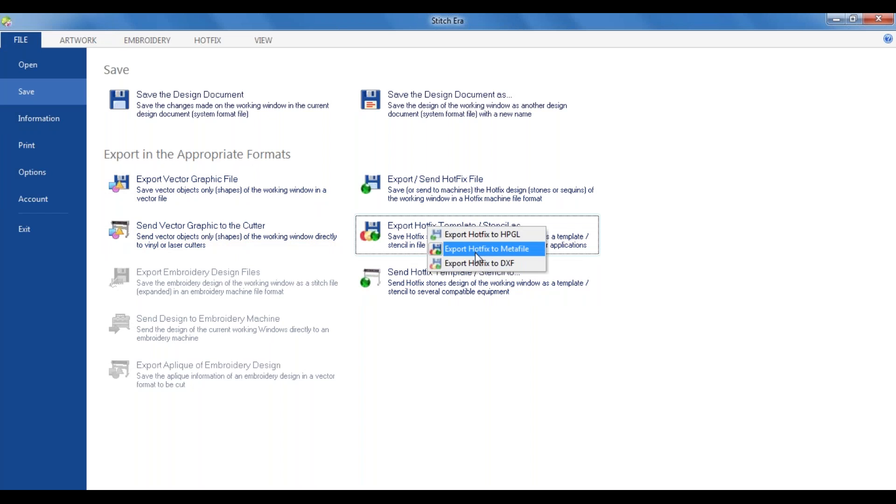
click(477, 254)
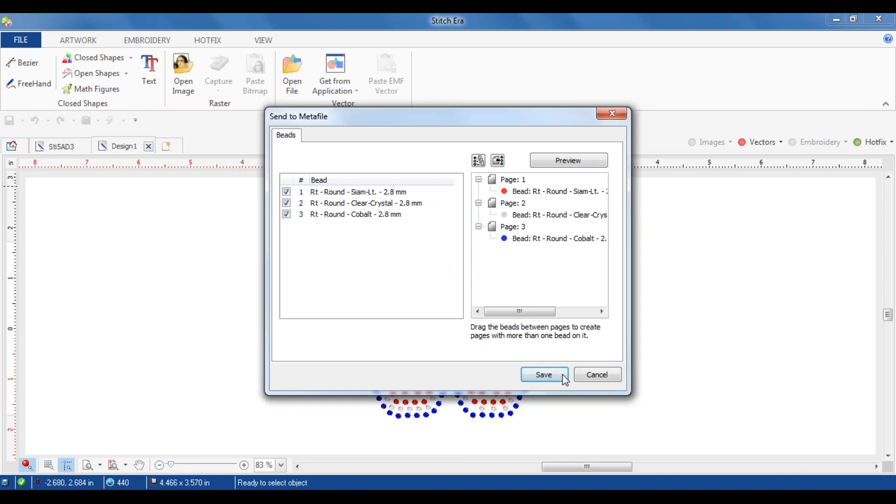
click(589, 375)
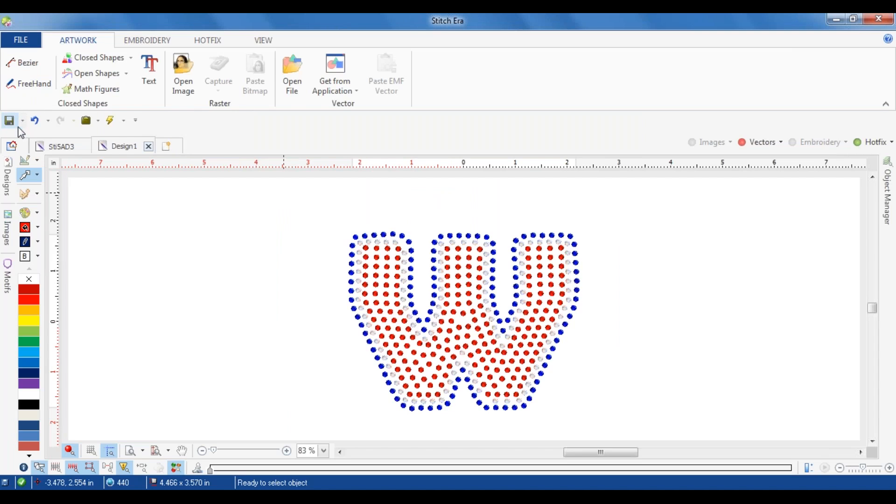
Step: Examine the options for sending the W's vector figures to the cutter, without sending them
click(17, 39)
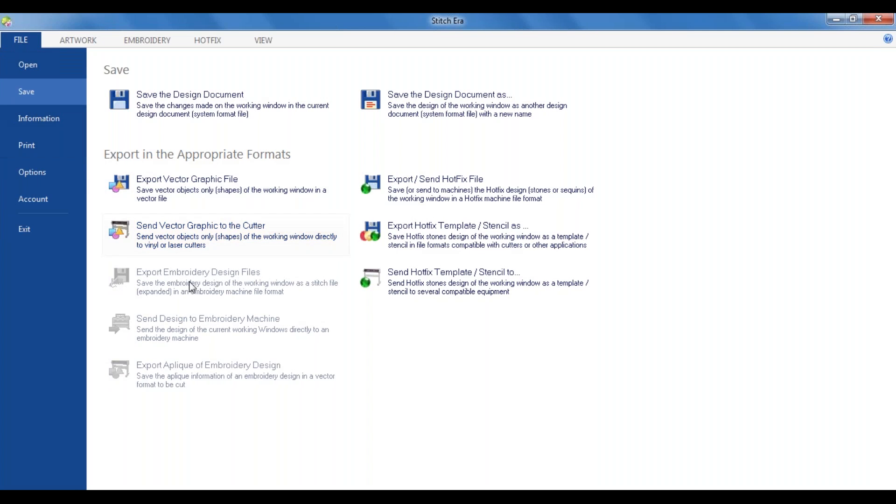
click(204, 242)
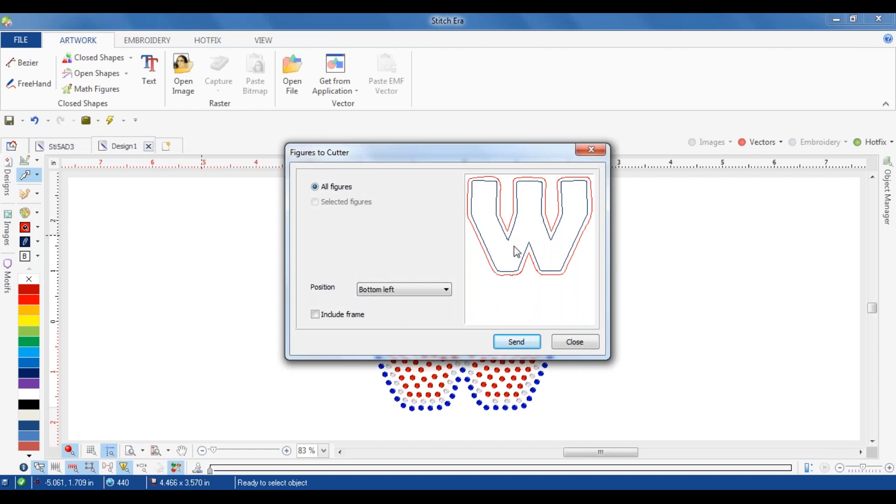
click(564, 342)
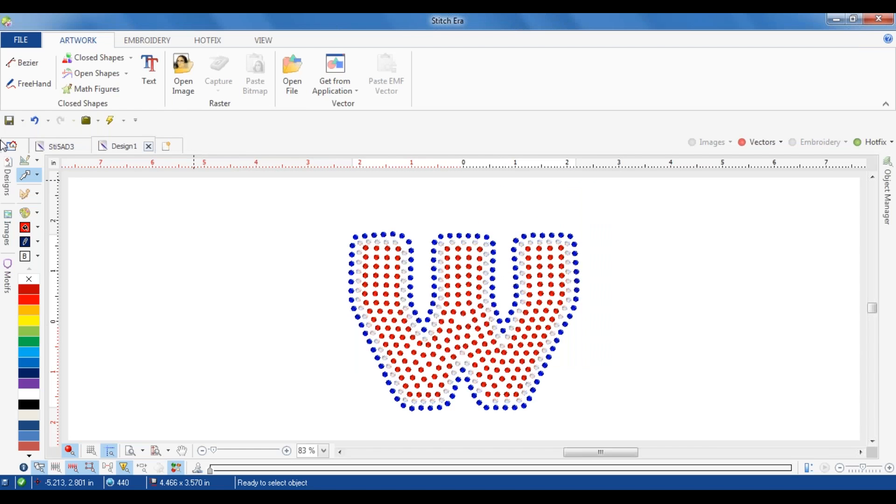
Step: Start sending the hotfix template to the cutter and preview its first bead page
click(15, 41)
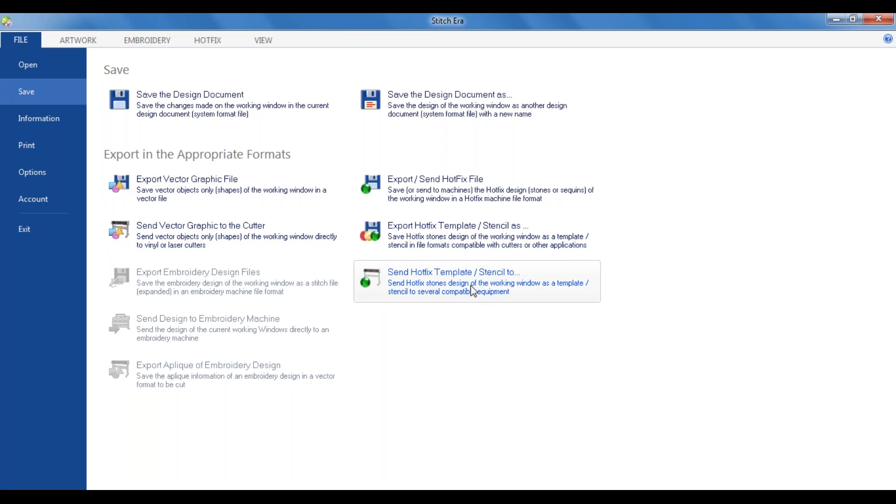
click(504, 282)
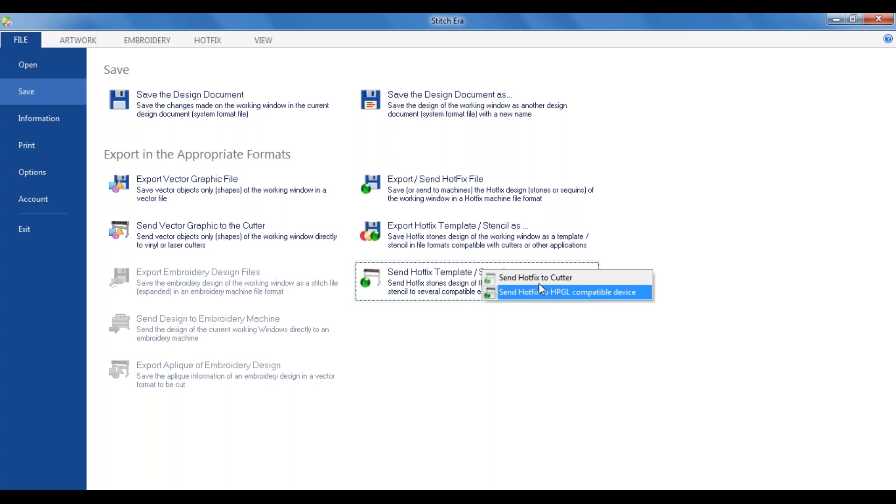
click(541, 277)
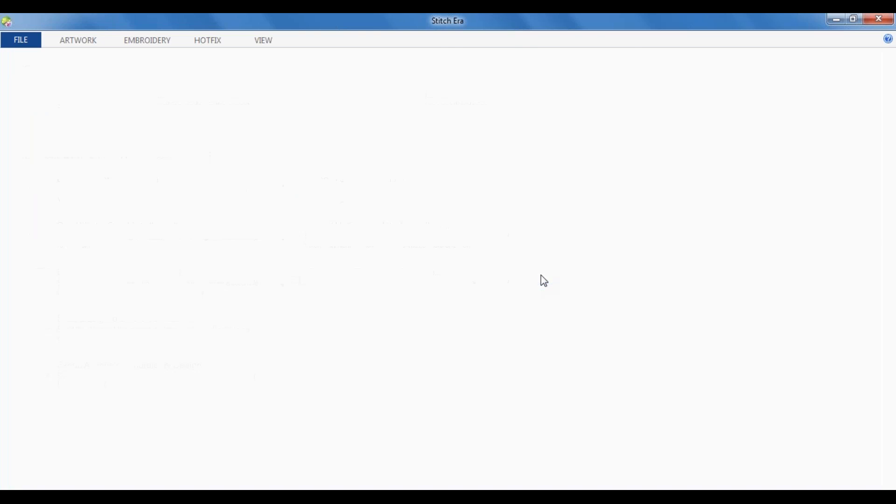
click(334, 137)
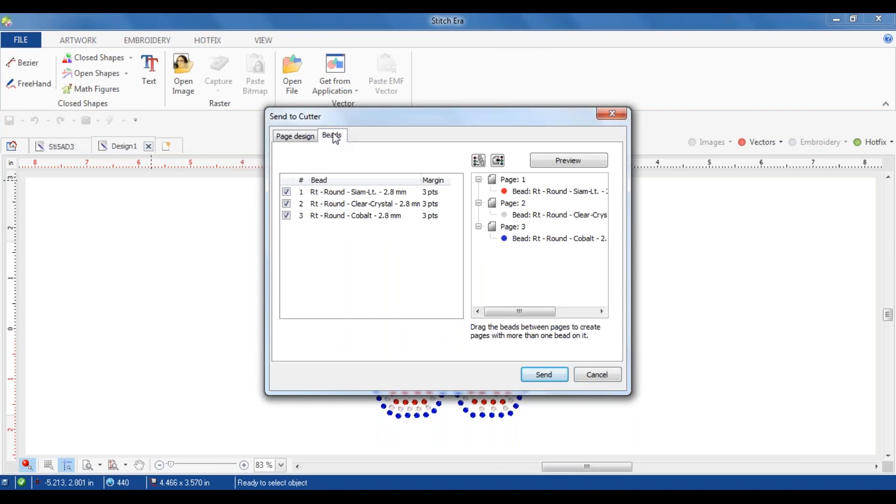
click(561, 162)
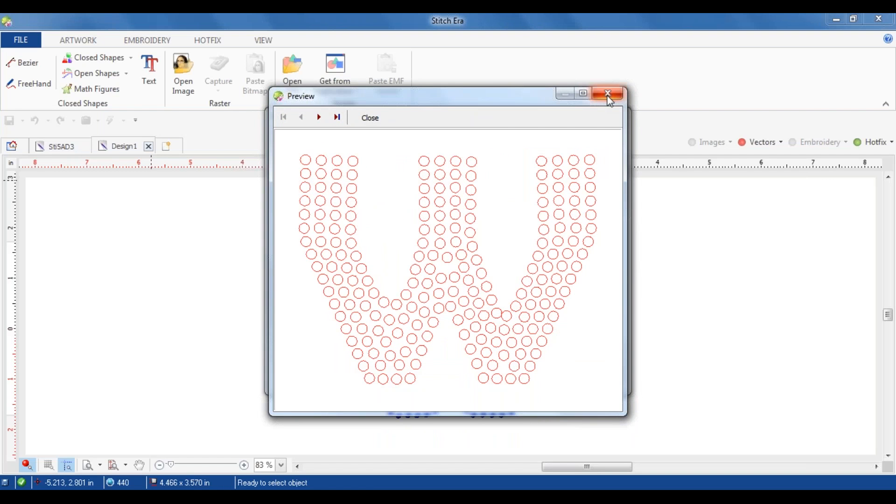
click(608, 94)
Step: Send the template to the Graphtec CE6000 (Copy 1), confirm the machine is ready, and cancel the remaining confirmation
click(544, 374)
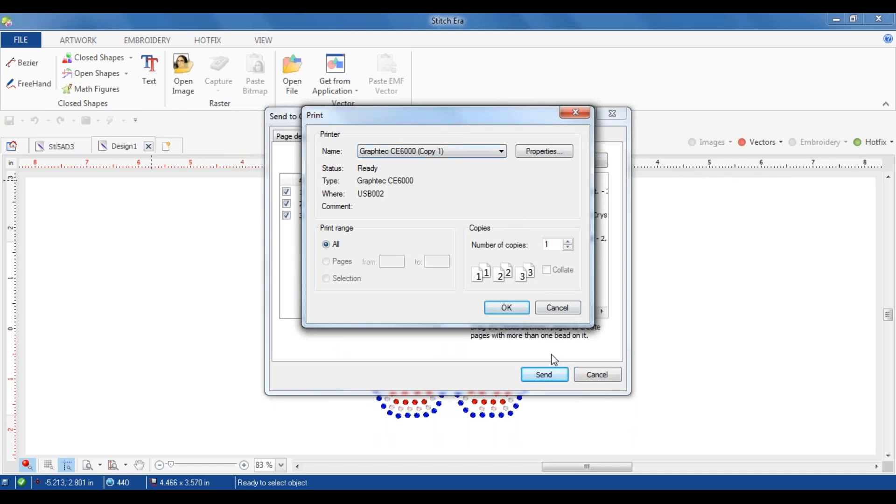
click(514, 312)
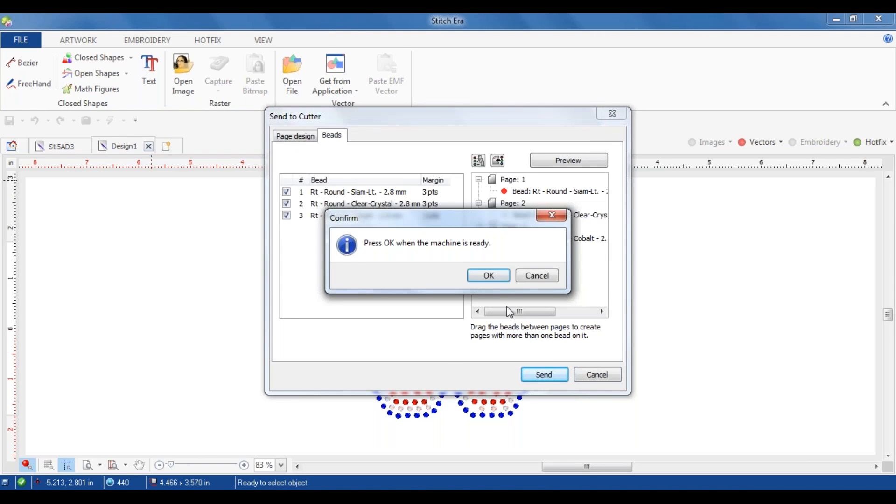
click(478, 276)
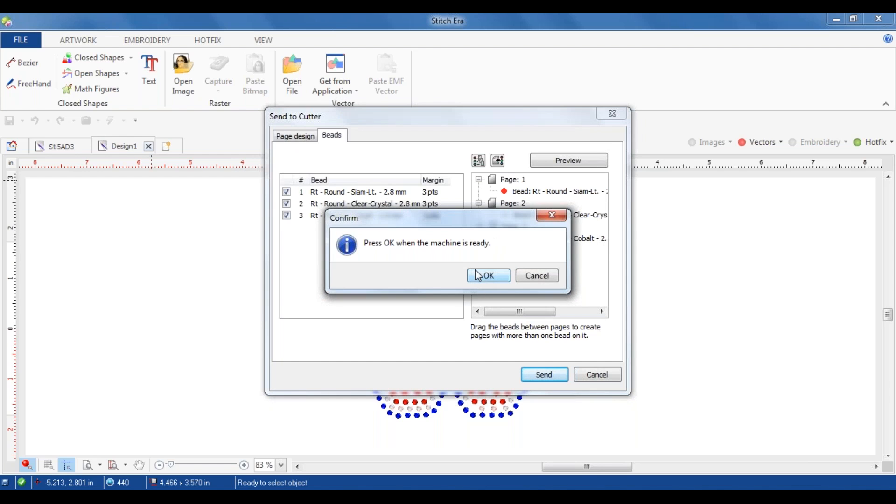
click(488, 278)
click(533, 276)
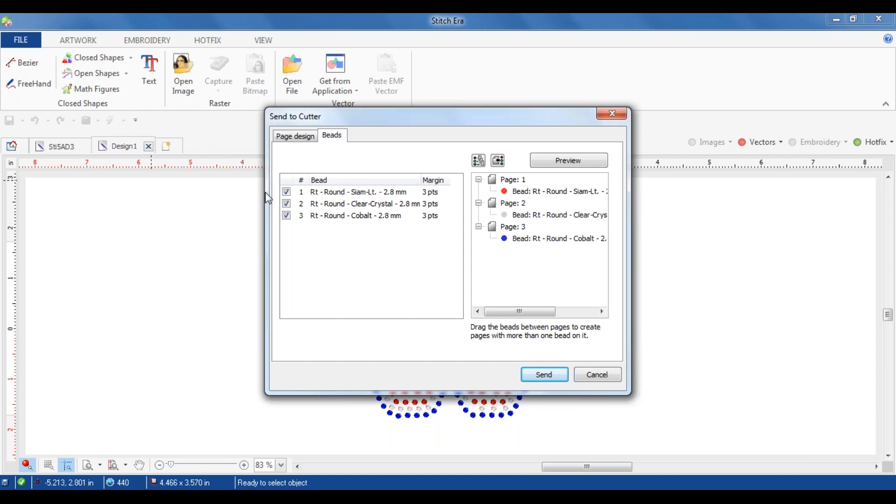
Step: Enable each bead alone in turn for cutting, from Siam-Lt. to Clear-Crystal, leaving only the Cobalt 2.8 mm bead enabled
click(287, 205)
click(287, 217)
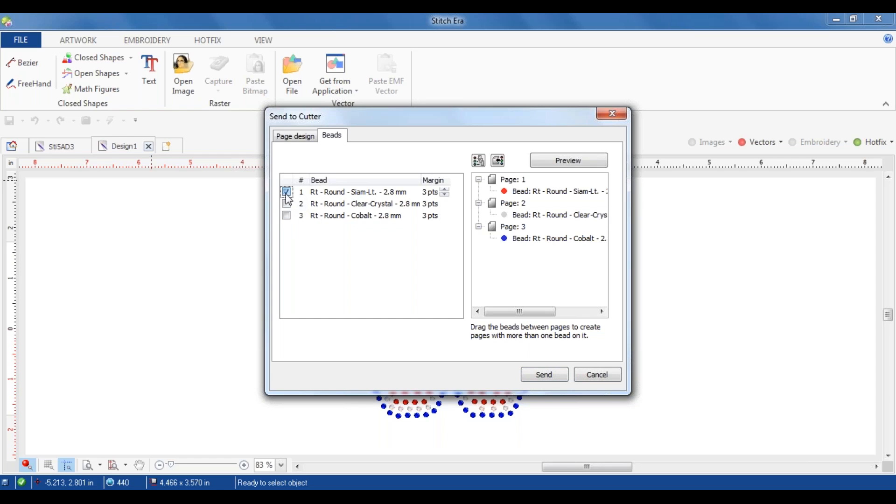
click(288, 193)
click(286, 204)
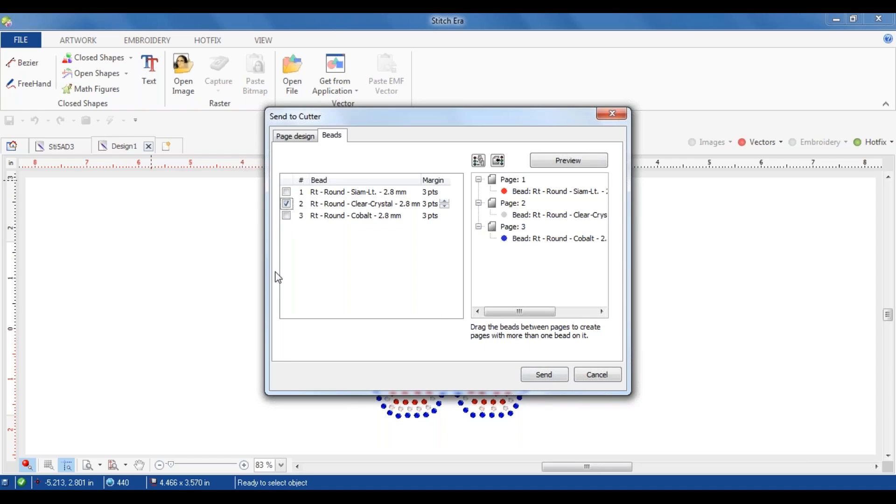
click(286, 204)
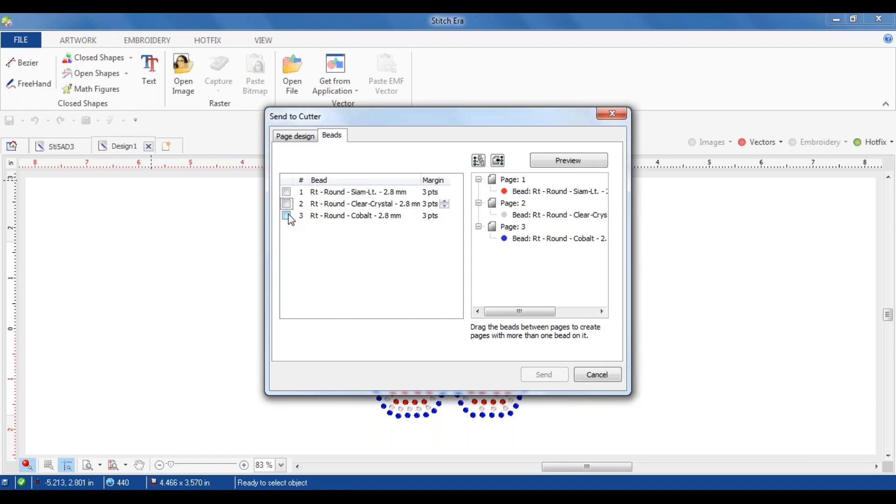
click(287, 216)
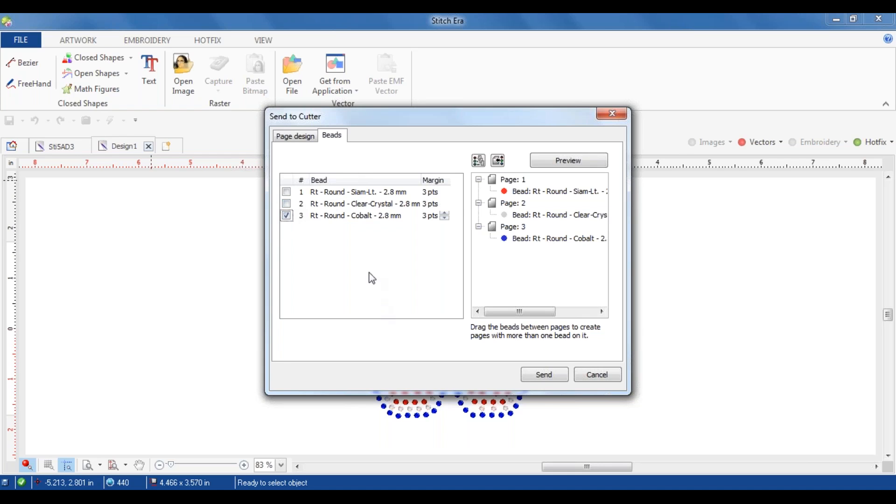
Step: Cancel sending the template to the cutter and start a hotfix machine file export of the W
click(678, 152)
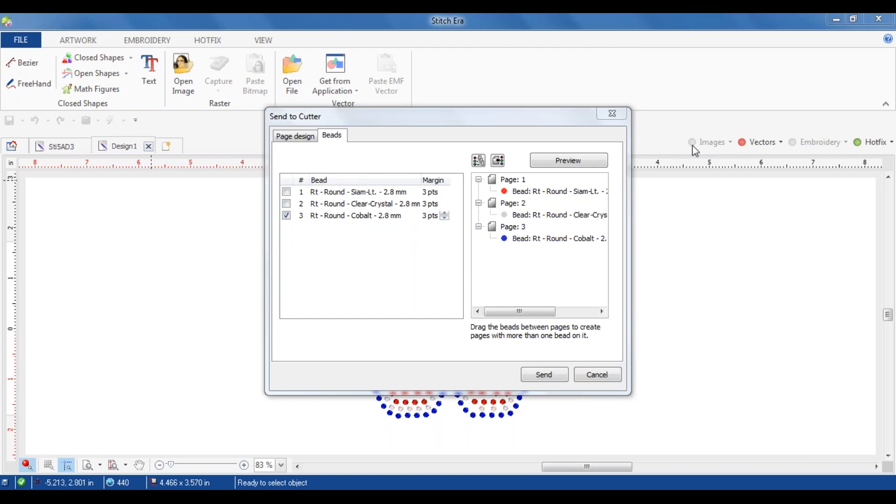
click(595, 375)
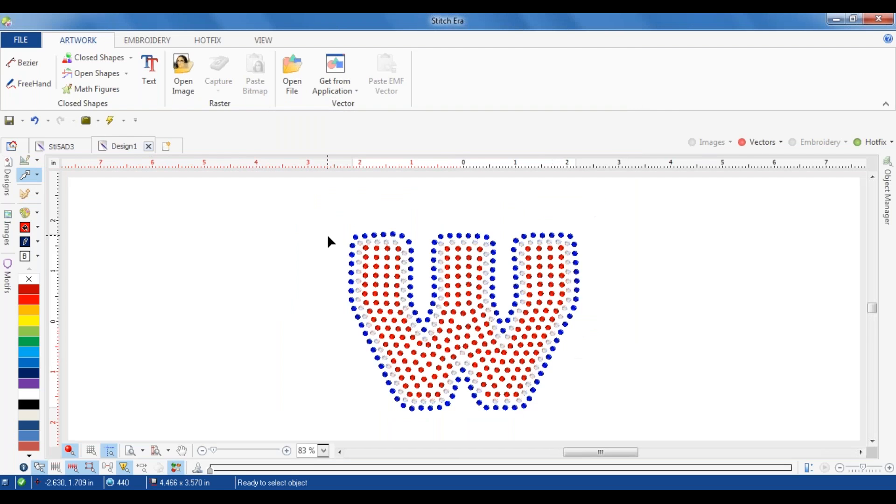
click(15, 41)
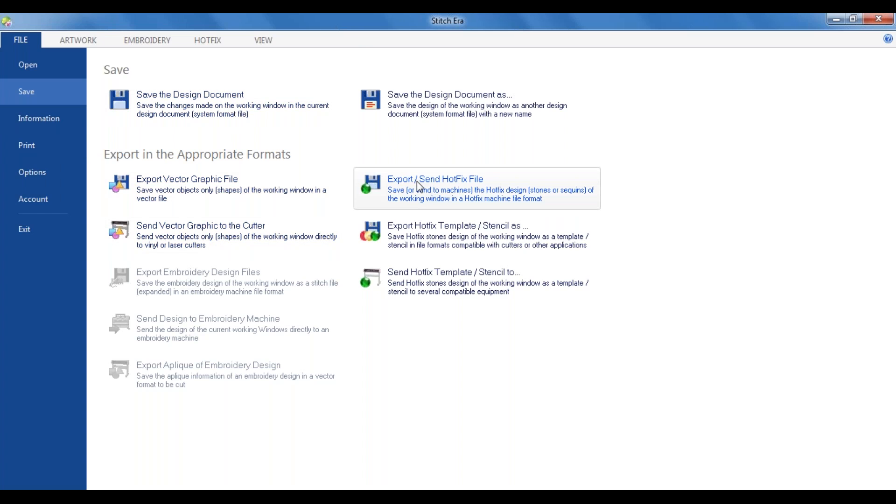
click(432, 178)
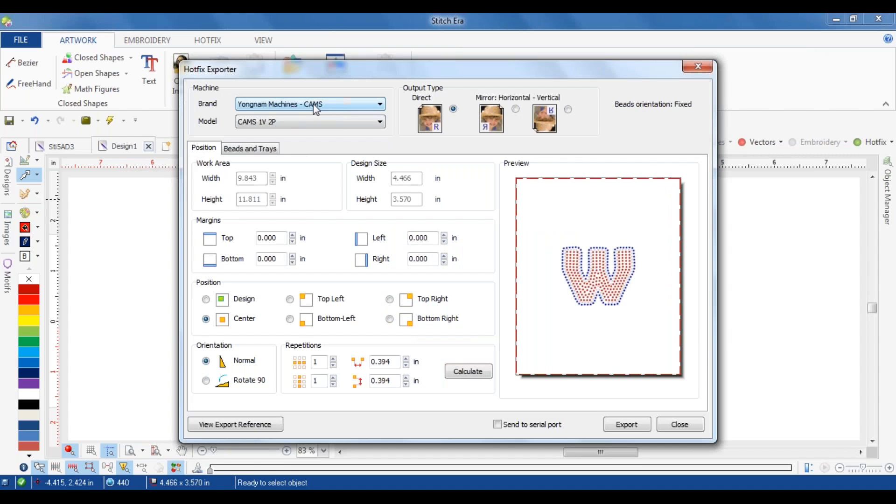
Step: Bring up the bead tray assignment for the CAMS 1V 2P and exclude the Cobalt 2.8 mm bead from the export
click(314, 122)
click(314, 126)
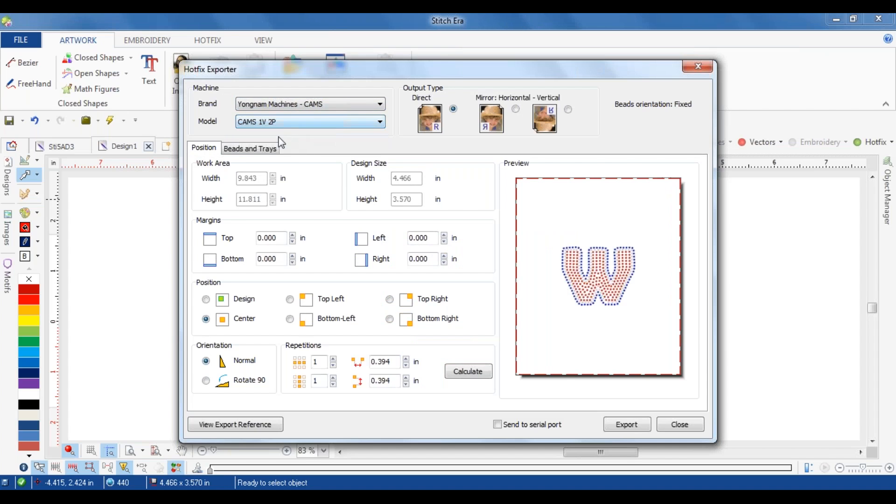
click(267, 149)
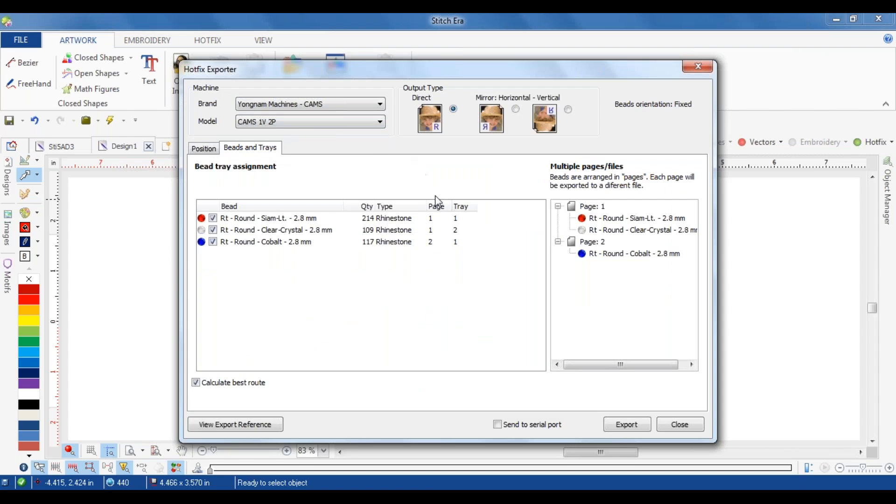
click(213, 242)
click(214, 242)
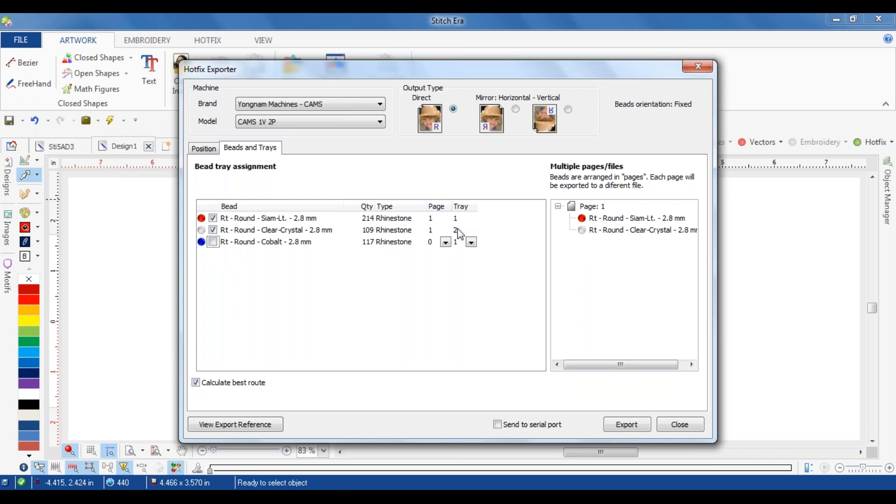
Step: Set the machine model to CAMS 1V 6P Basic and check the tray choices for the Clear-Crystal bead
click(327, 123)
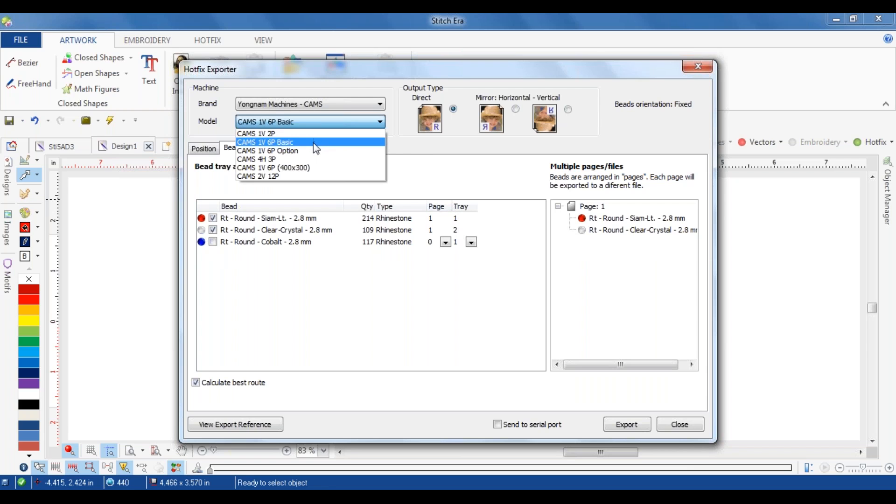
click(313, 142)
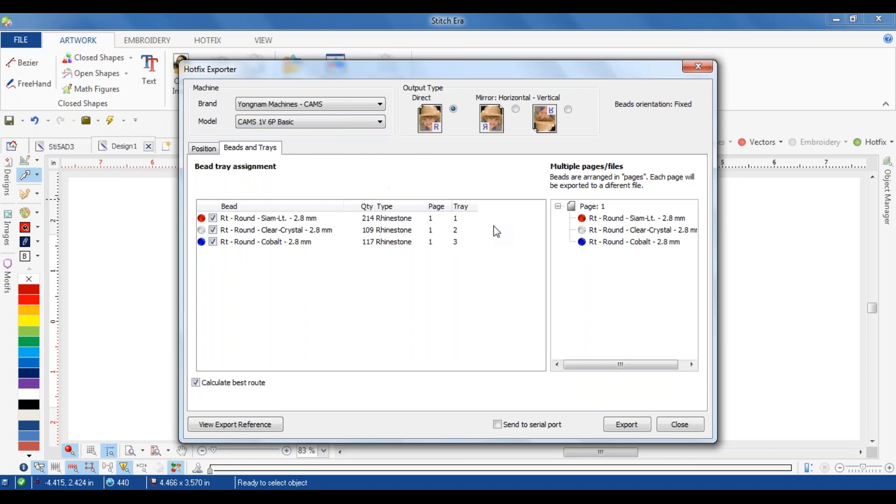
click(474, 227)
click(473, 227)
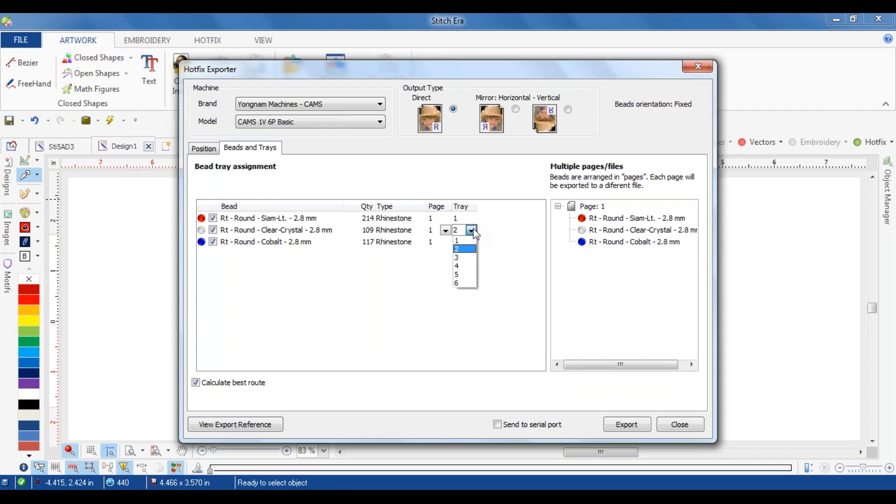
click(415, 275)
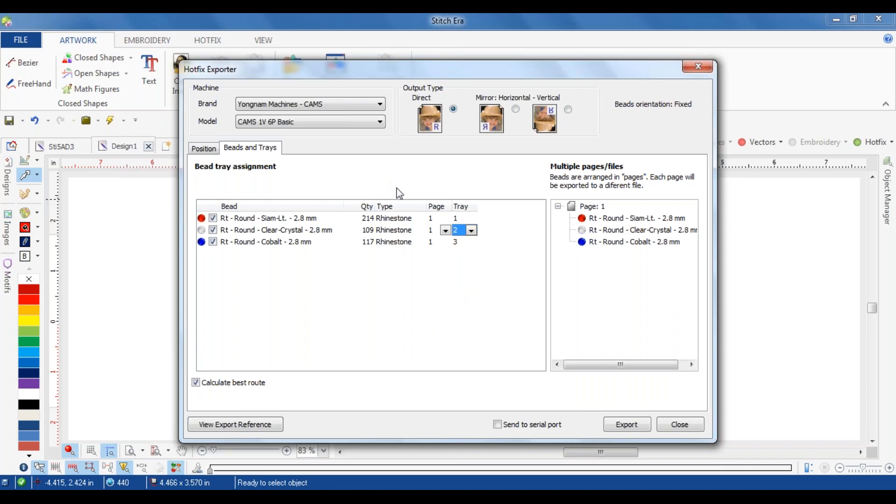
Step: Start exporting the design as a CAMS .srt file without using the serial port, and cancel before saving
click(500, 425)
click(499, 425)
click(615, 424)
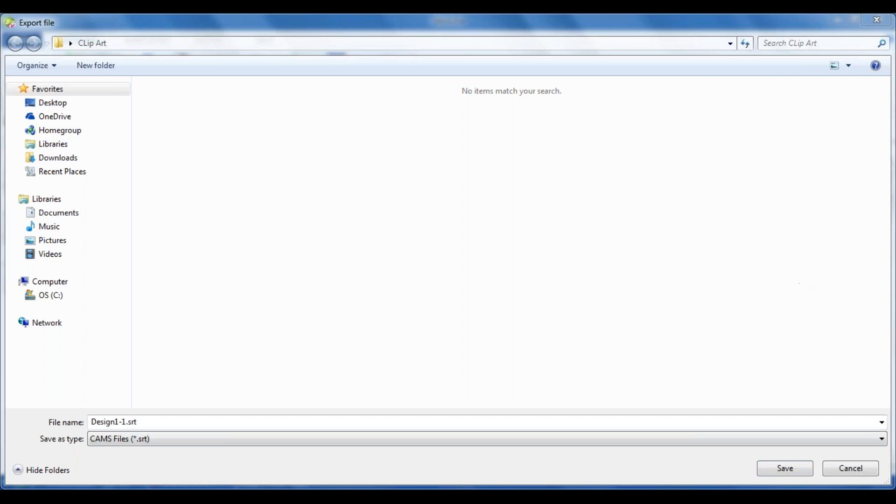
click(850, 468)
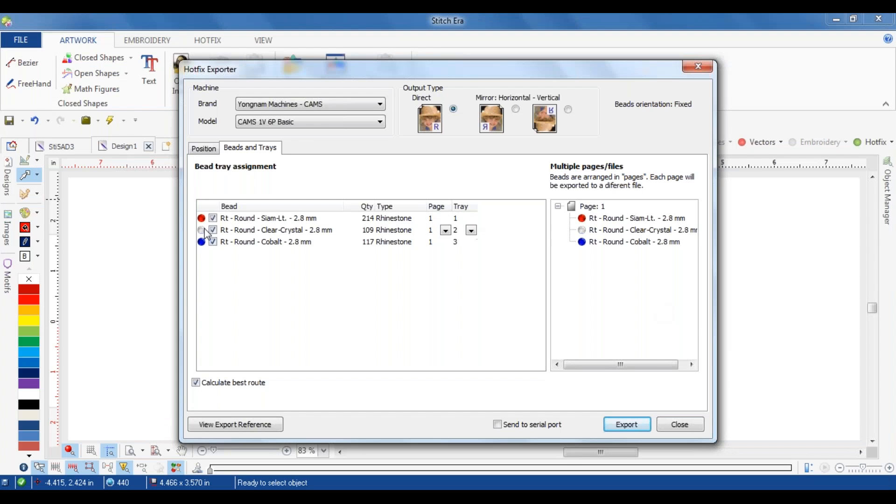
Step: Limit the hotfix export to the Siam-Lt. 2.8 mm bead, view its export reference, and close the exporter without exporting
click(213, 230)
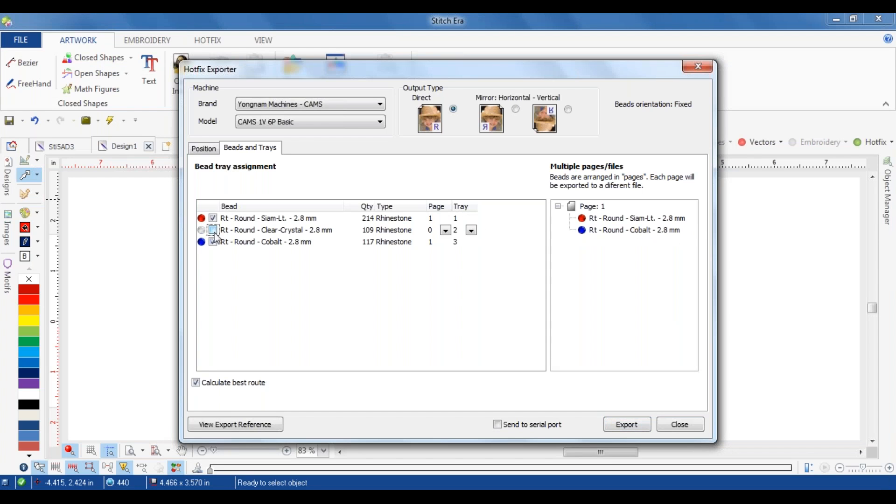
click(213, 241)
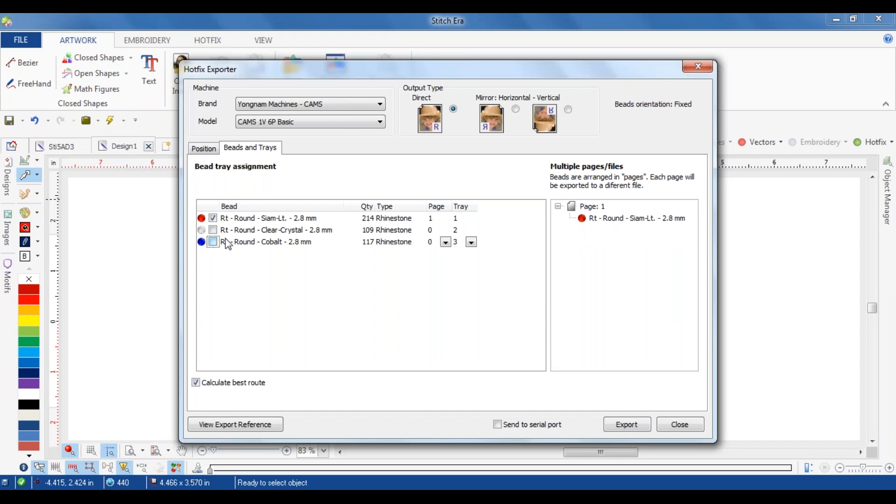
click(263, 220)
click(617, 219)
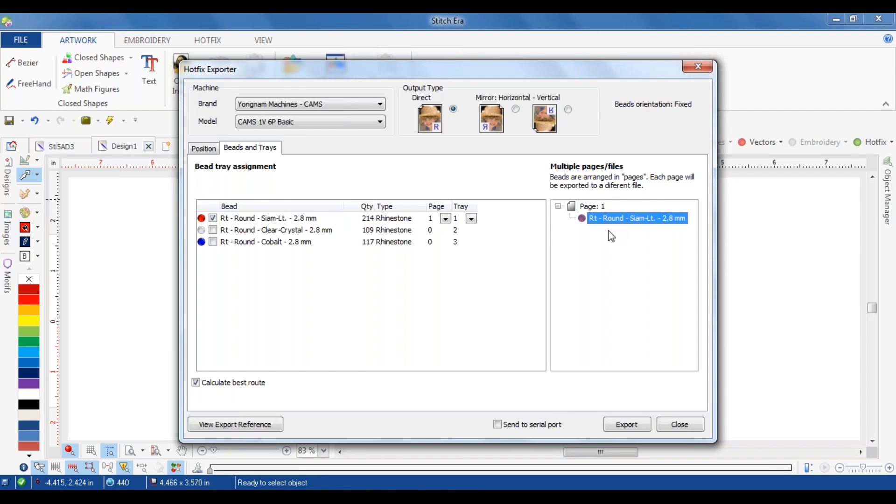
click(213, 431)
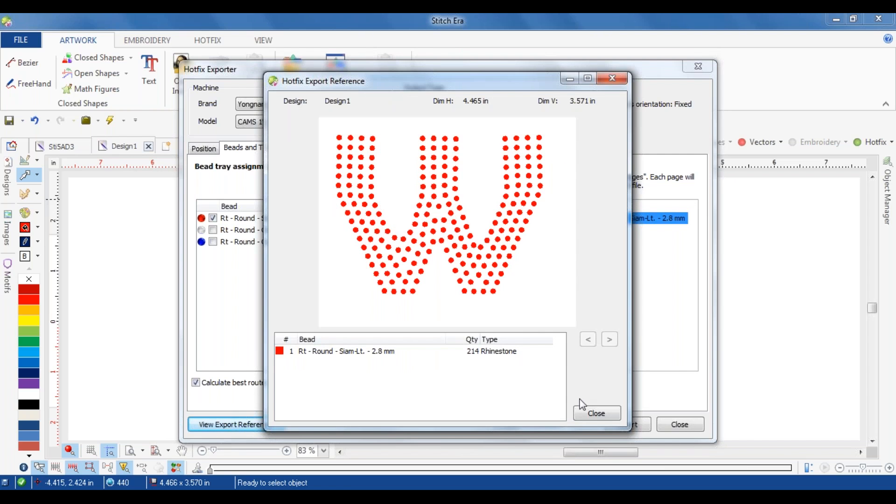
click(588, 409)
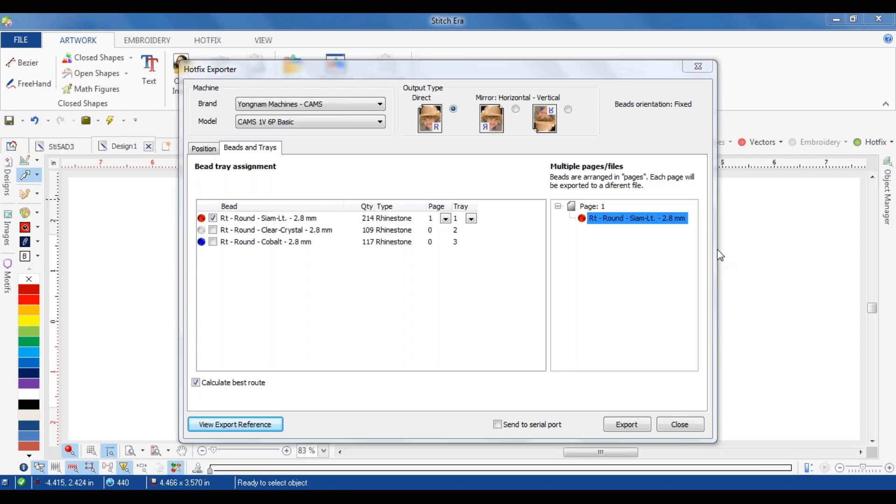
click(675, 423)
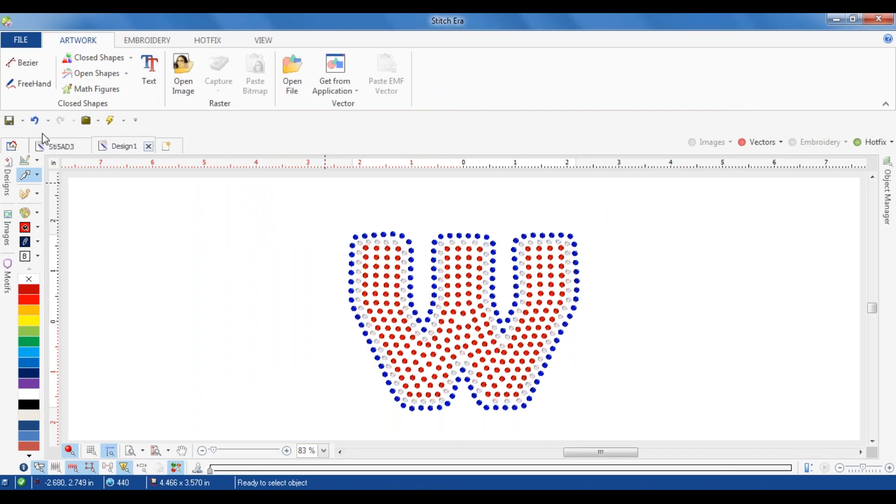
Step: In the other open design, remove the left heart's stones and vector shapes along with its blue contour line
click(52, 148)
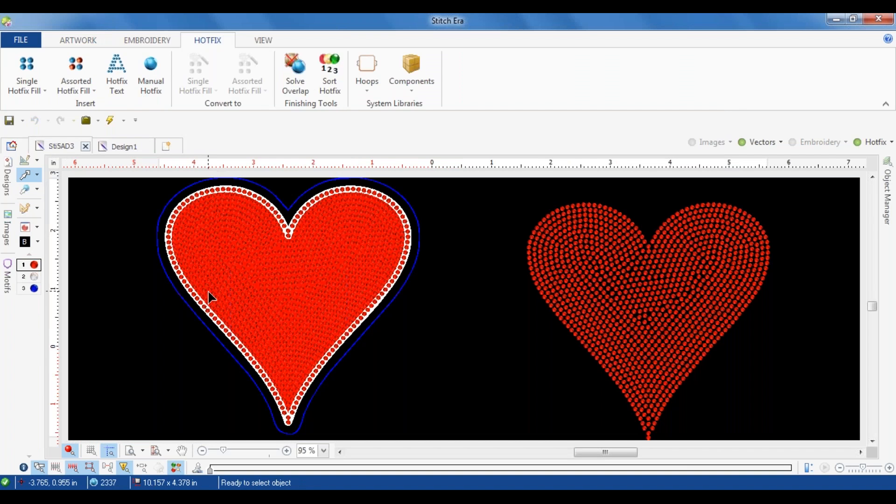
drag(160, 182, 468, 456)
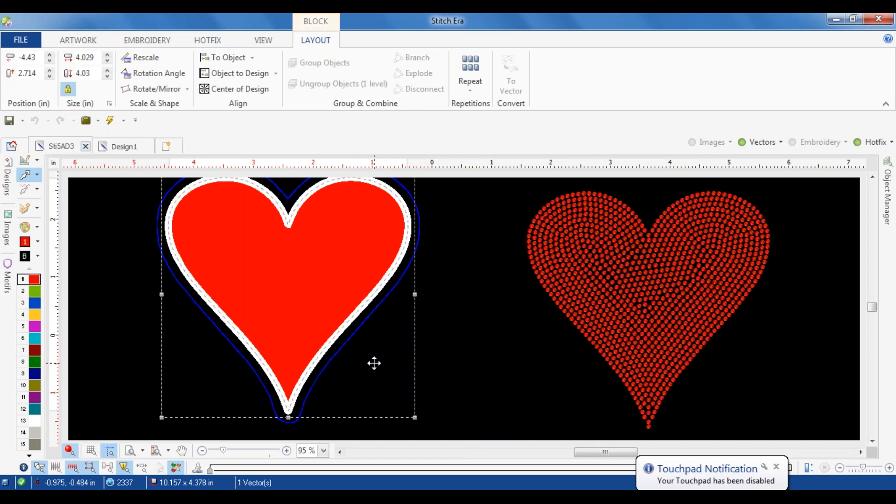
right_click(354, 330)
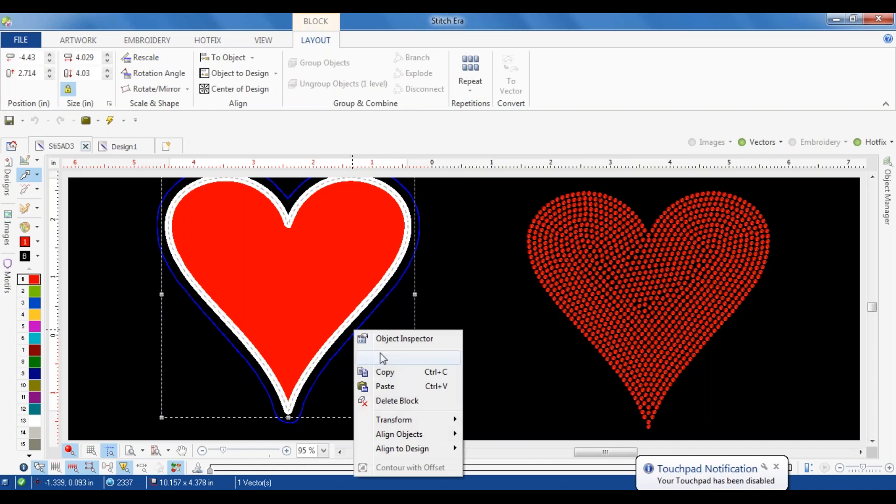
click(383, 358)
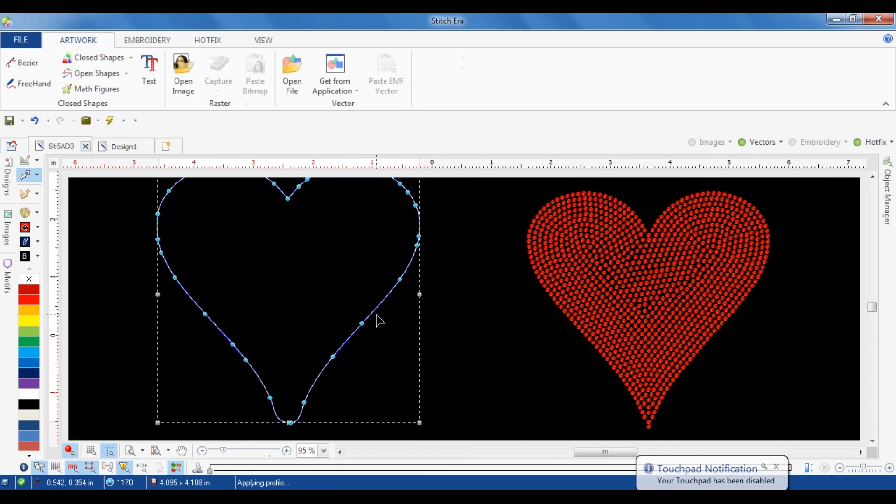
key(Delete)
scroll(522, 307, down, 2)
Step: Move the remaining hotfix heart about 5.7 in to the left and 0.5 in up
click(571, 290)
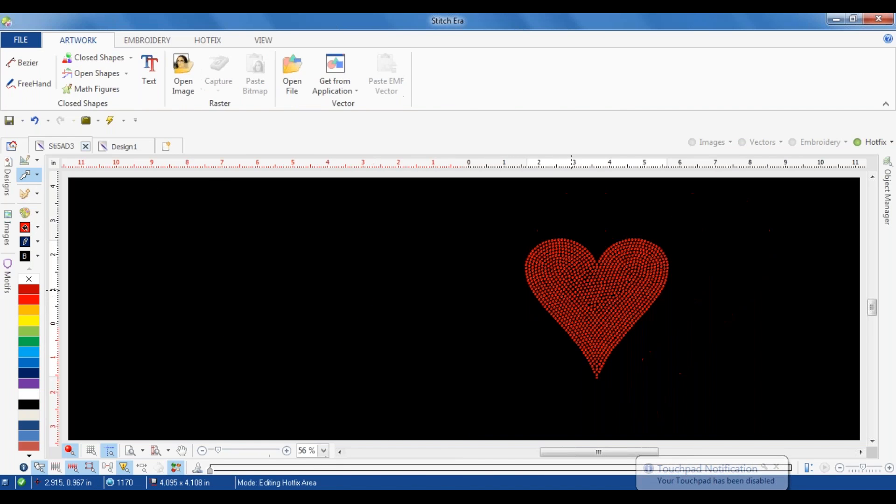
drag(604, 288, 406, 273)
click(552, 275)
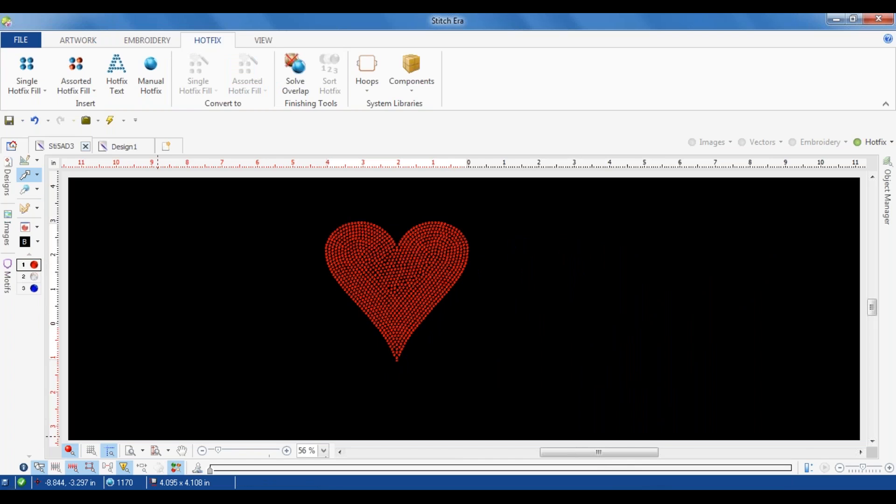
Step: Add an outline fill with a single row of crystal stones to the border of the hotfix heart
click(405, 285)
click(352, 42)
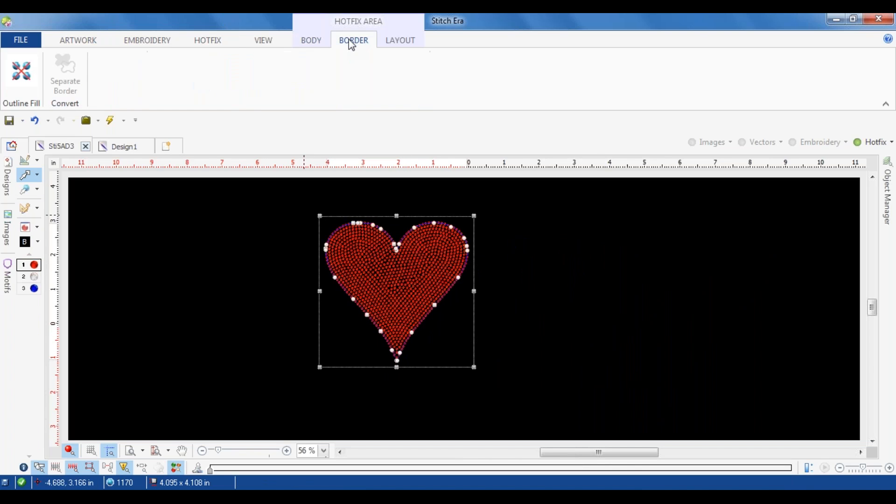
click(21, 72)
click(49, 111)
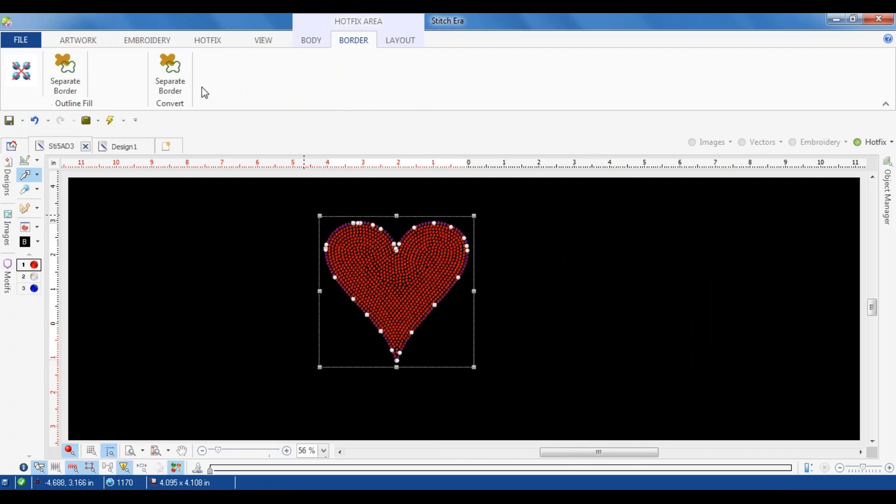
click(127, 75)
click(140, 90)
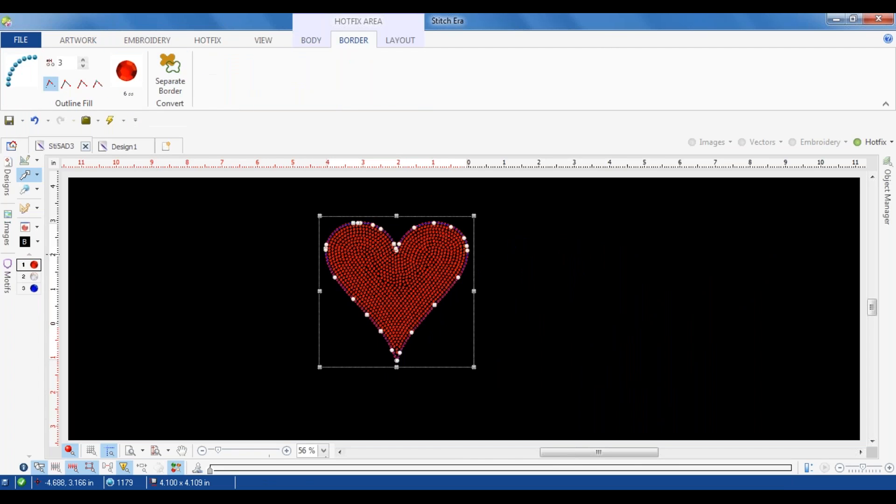
click(316, 269)
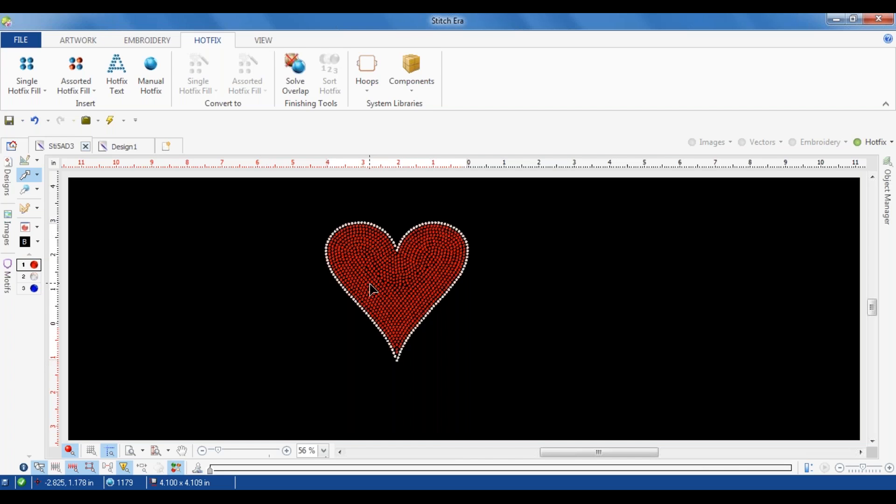
Step: Convert the hotfix heart to a vector object and hide the hotfix stones
click(397, 275)
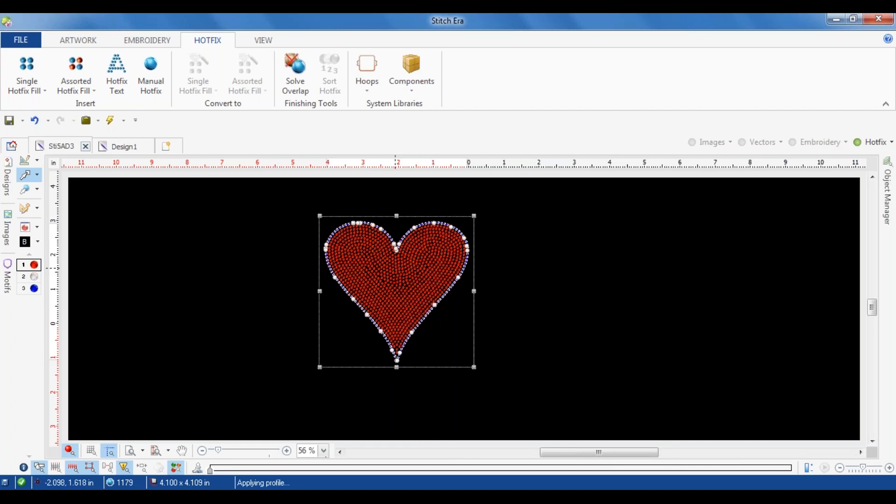
right_click(396, 268)
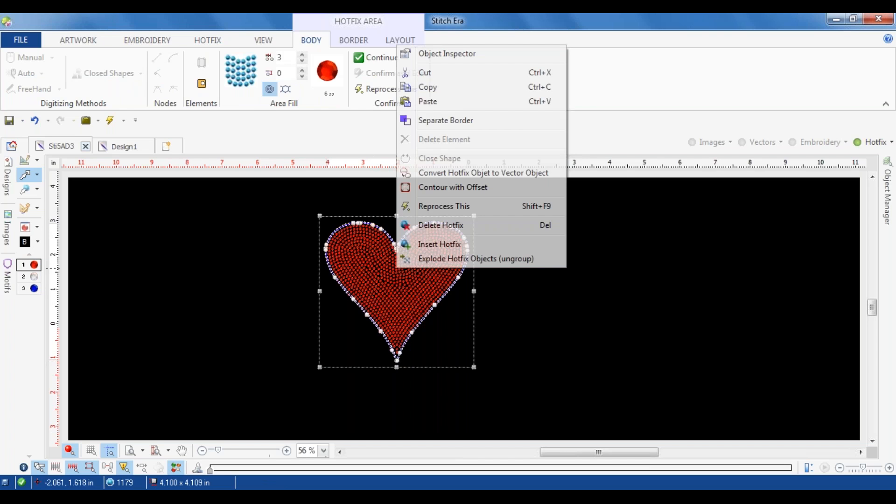
click(467, 174)
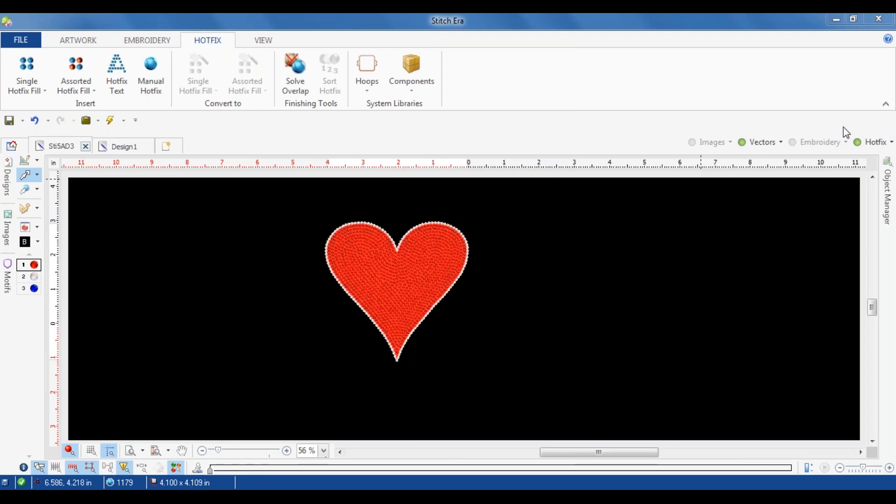
click(858, 142)
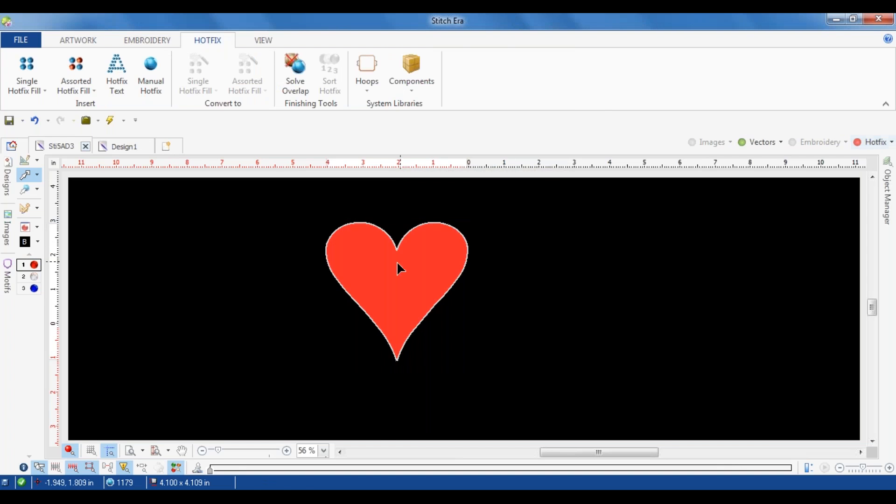
Step: Create a single outer offset contour line around the heart vector with a separation of 0.1 in
click(425, 238)
scroll(425, 238, up, 3)
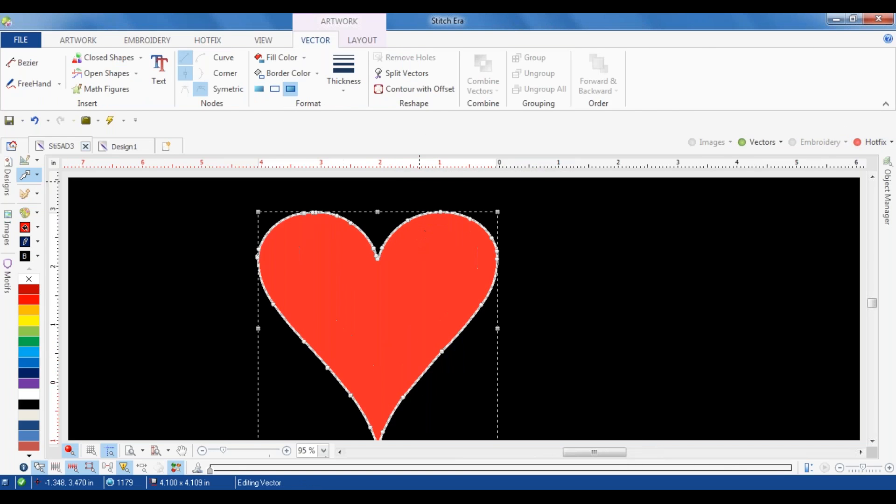
click(433, 86)
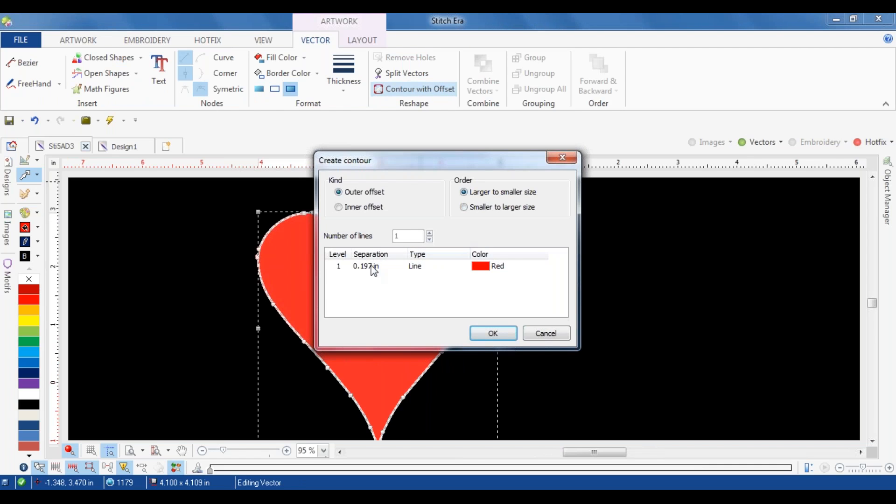
click(374, 270)
text(0.1)
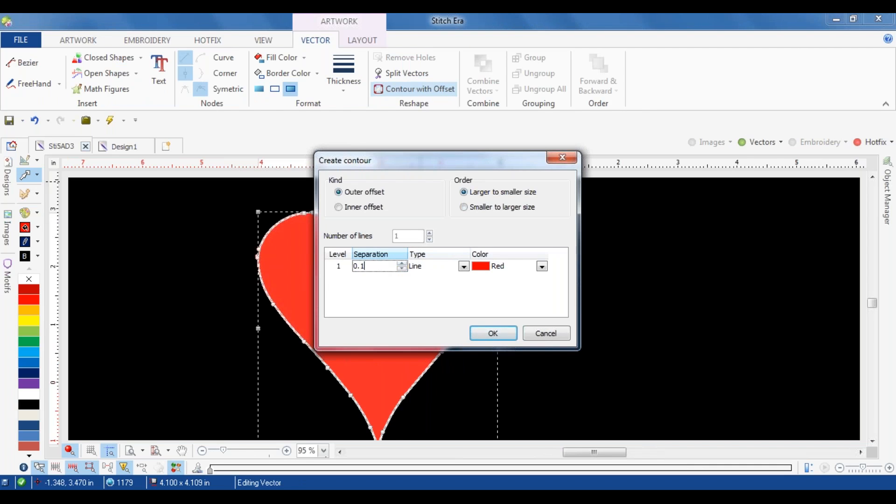
key(Return)
click(493, 333)
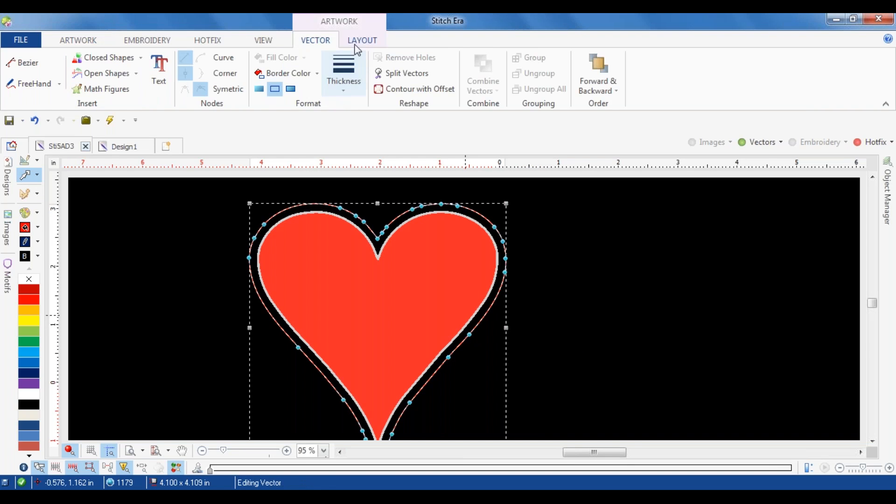
Step: Convert the contour line to a hotfix path with 10 ss cobalt blue stones and deselect it
click(26, 194)
click(31, 82)
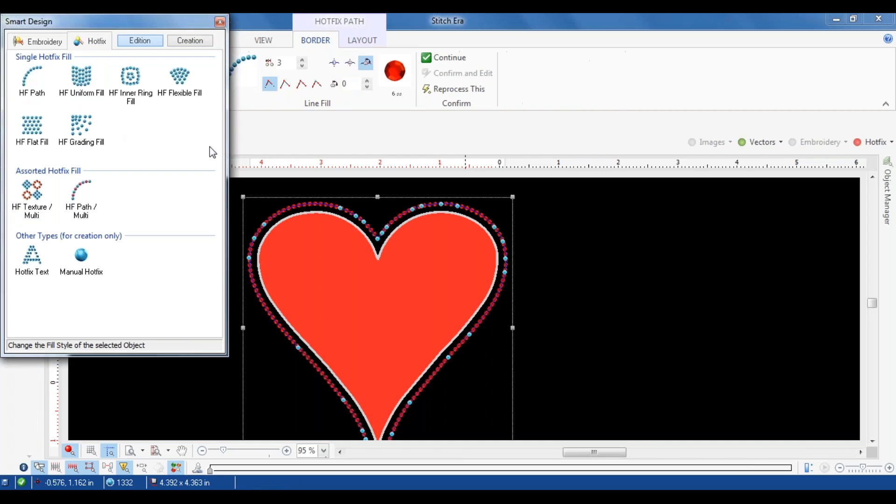
click(395, 71)
click(434, 89)
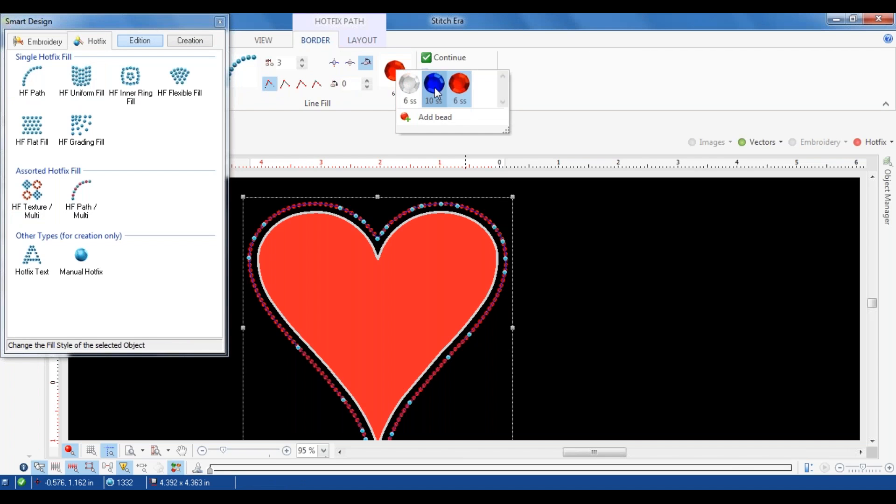
click(650, 276)
Step: Show the hotfix stones, hide the vector shapes and close the Smart Design window
click(857, 142)
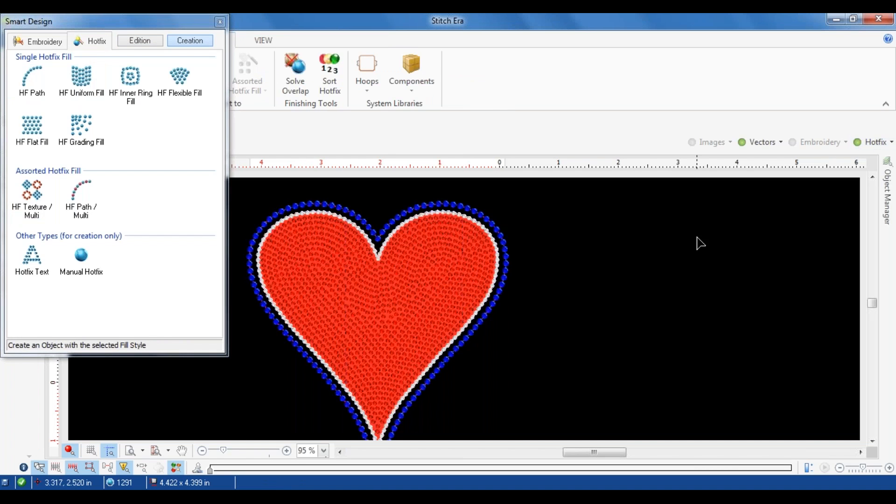
click(766, 146)
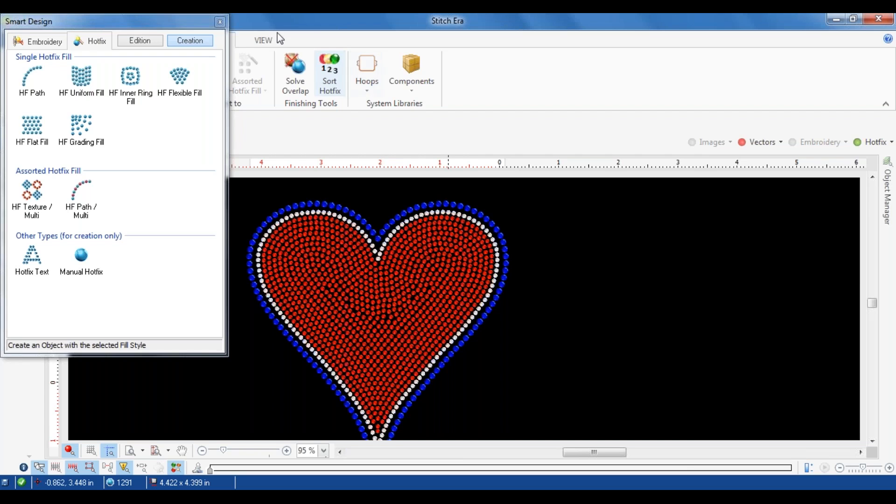
click(219, 22)
Step: Measure across the blue outline at the left lobe, down the right half, and across the heart's lower part
click(264, 41)
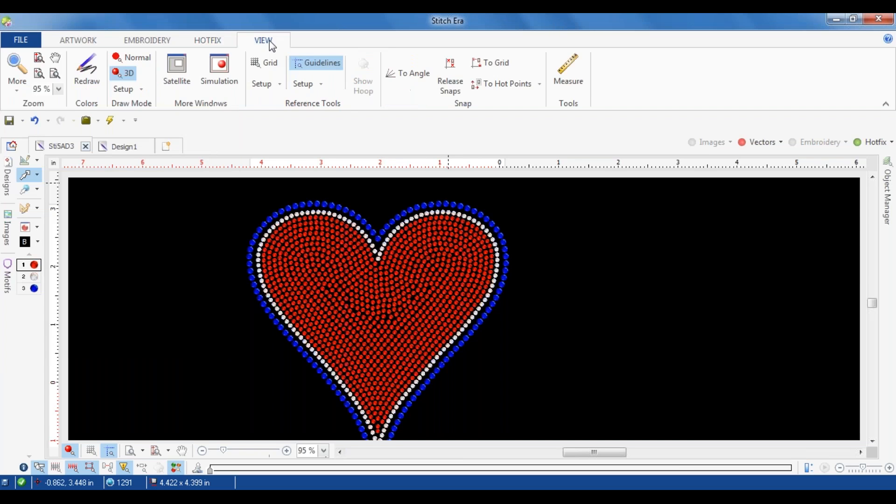
click(572, 68)
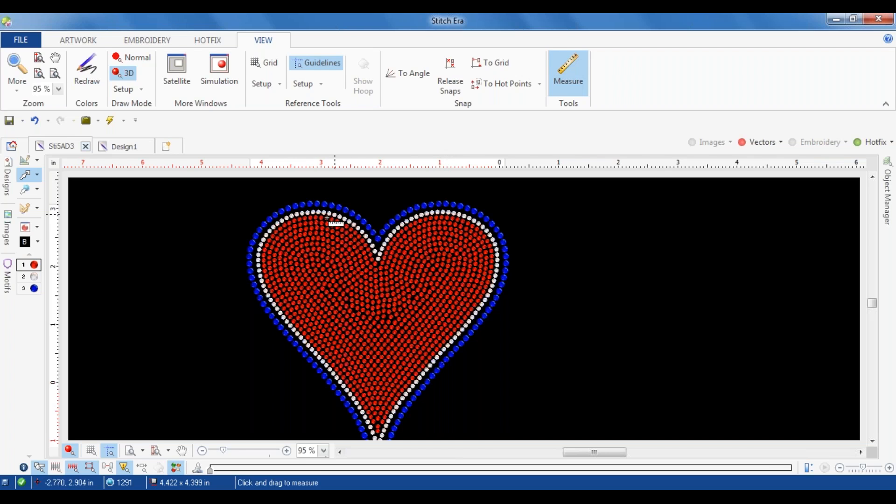
drag(261, 223, 238, 240)
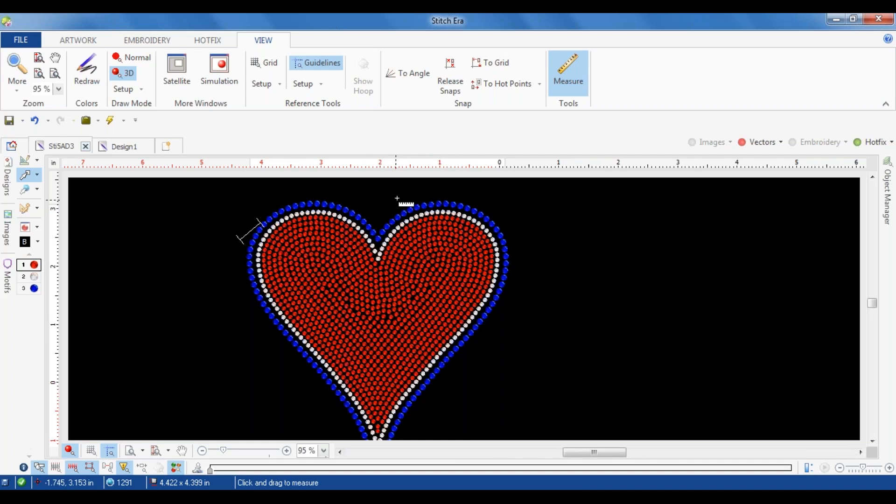
drag(438, 190, 473, 351)
drag(298, 384, 445, 392)
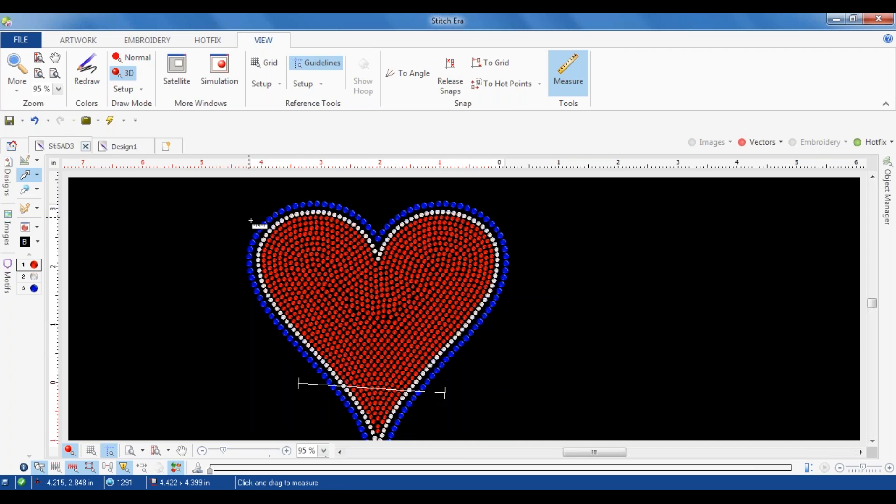
key(Escape)
Step: Delete the blue hotfix contour and the crystal-outlined red hotfix heart, and show the vector shapes again
click(266, 229)
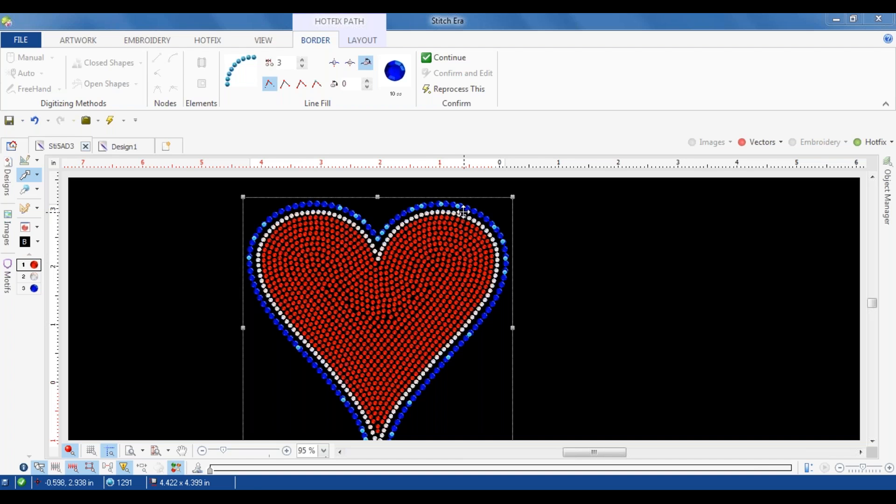
click(432, 261)
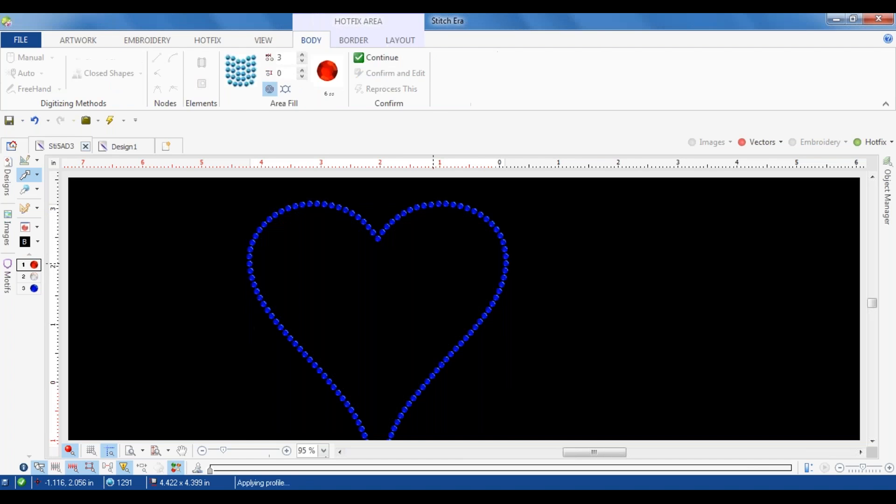
click(460, 210)
click(755, 143)
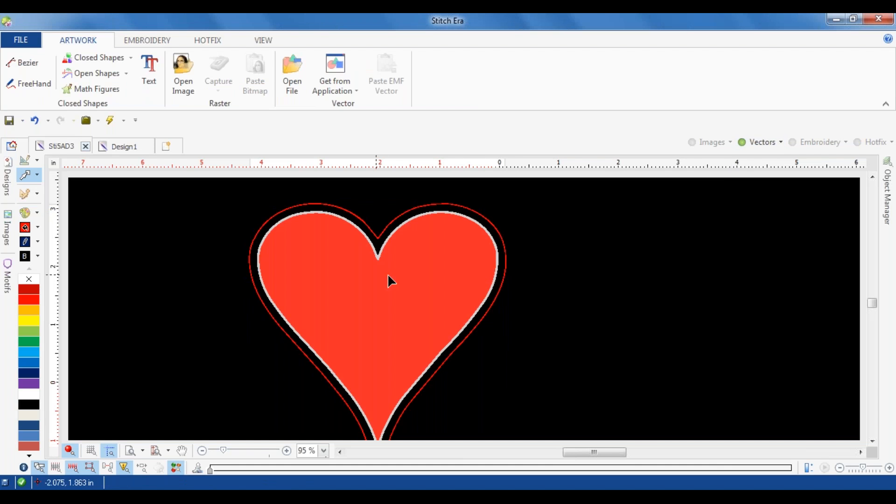
Step: Remove the border from the heart vector so it has only its red fill
click(388, 277)
click(259, 88)
click(168, 267)
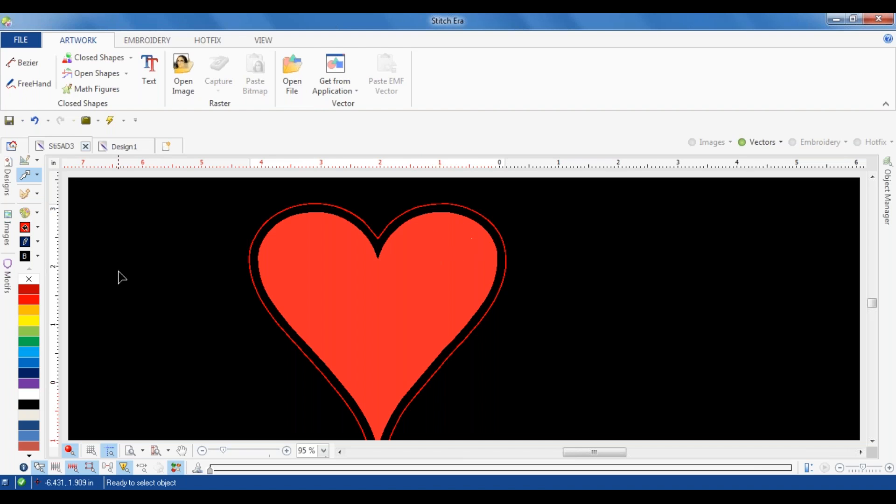
Step: Set the bead palette to Std - Round Clear-Crystal rhinestones in sizes 6 ss, 16 ss and 10 ss
click(205, 40)
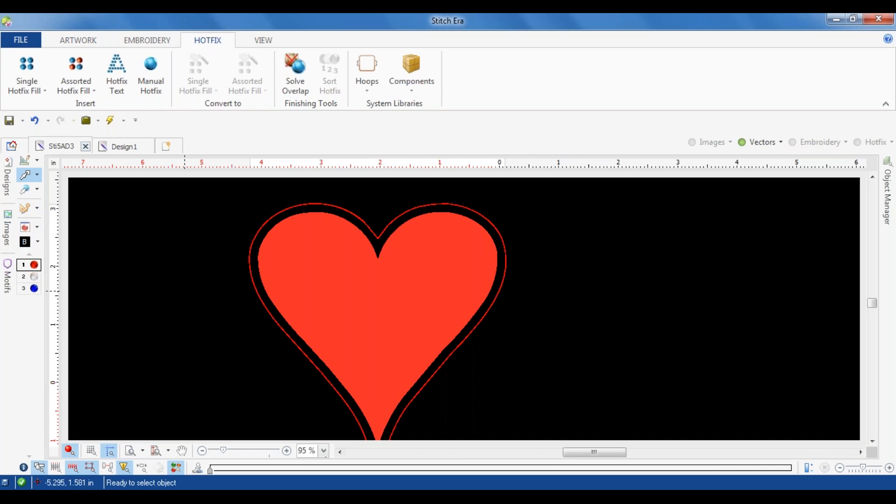
click(25, 227)
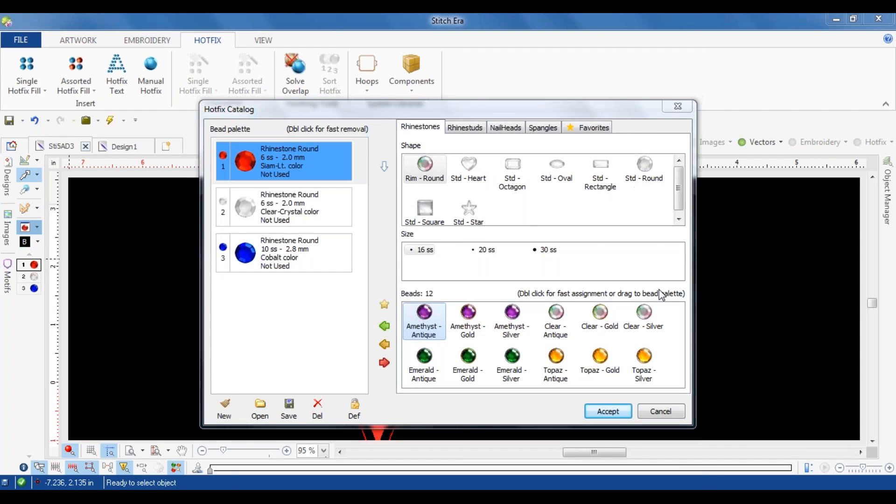
click(633, 180)
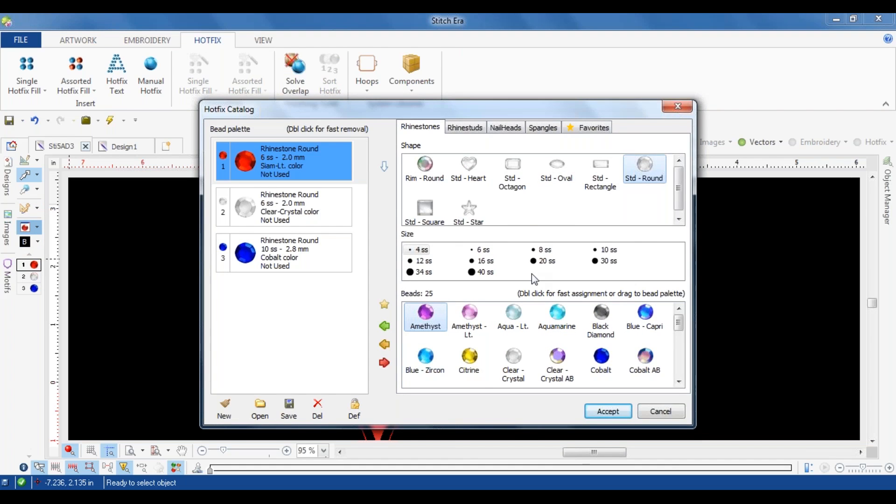
click(514, 358)
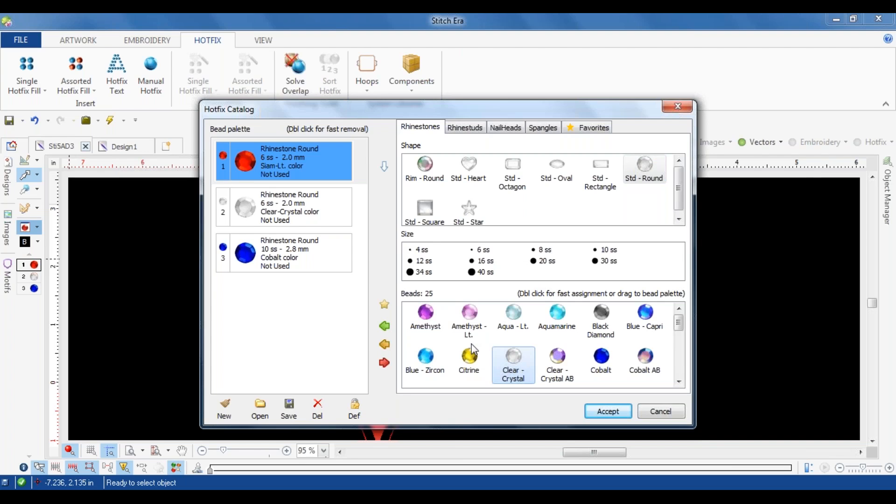
click(486, 252)
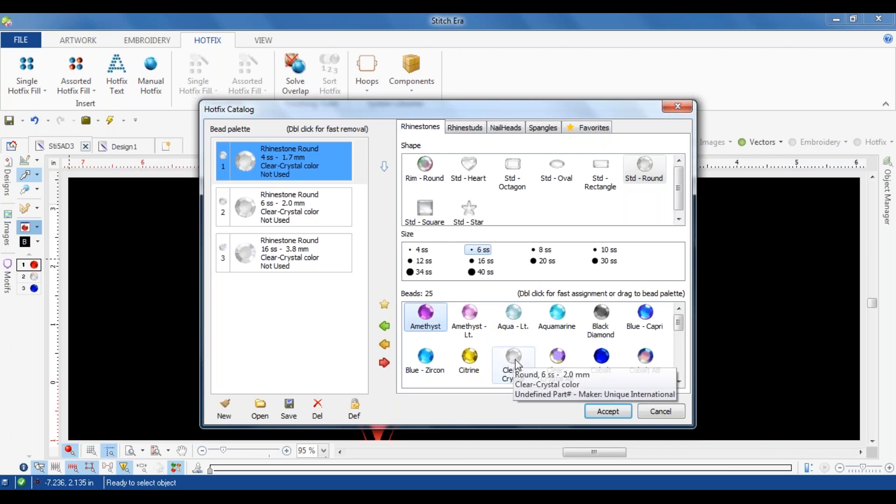
click(516, 362)
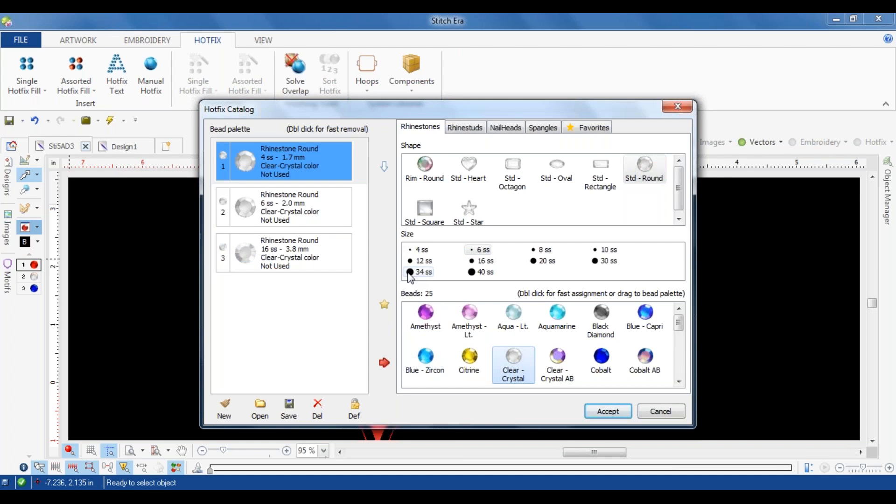
click(612, 251)
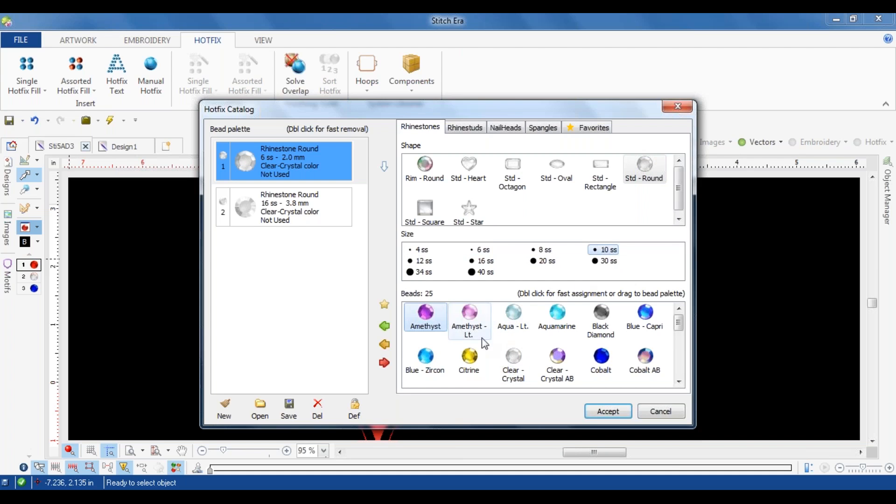
click(497, 358)
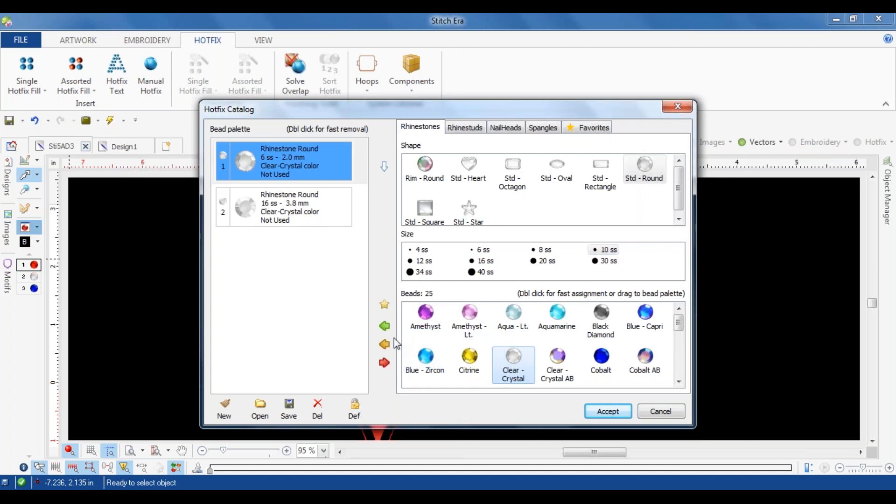
click(385, 326)
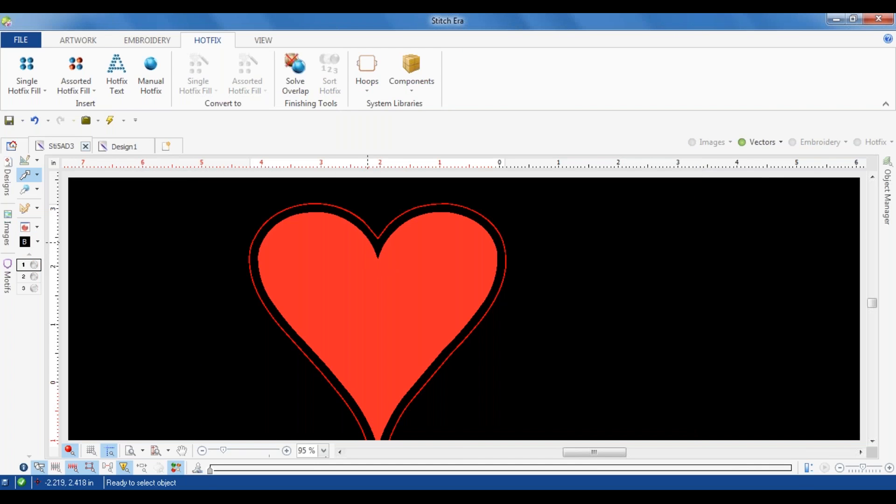
Step: Add one outer offset contour line around the existing heart contour with a separation of 0.197 in
click(391, 226)
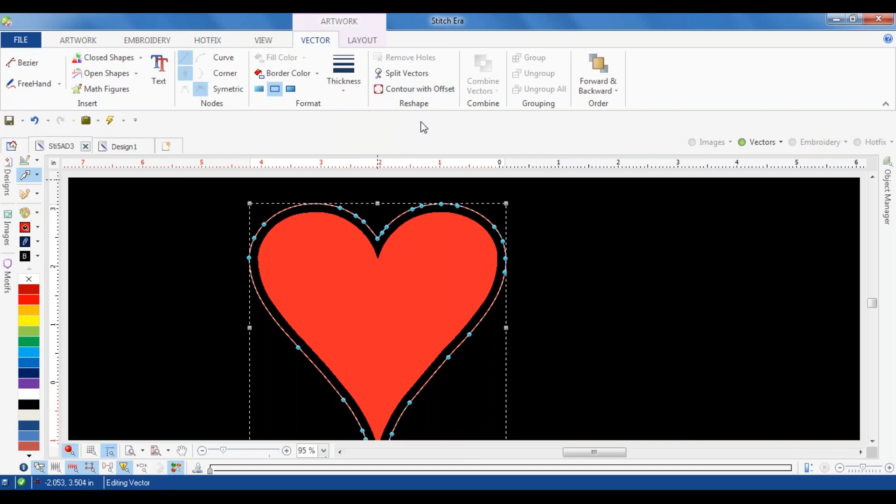
click(428, 91)
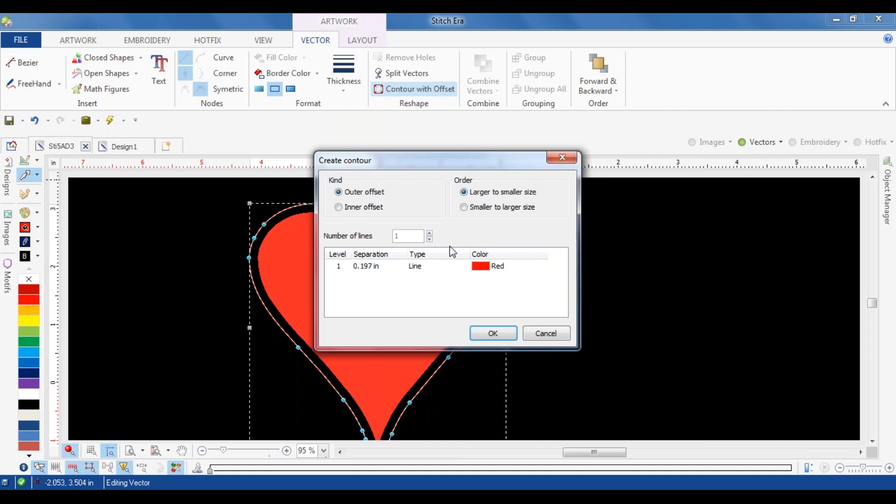
click(497, 332)
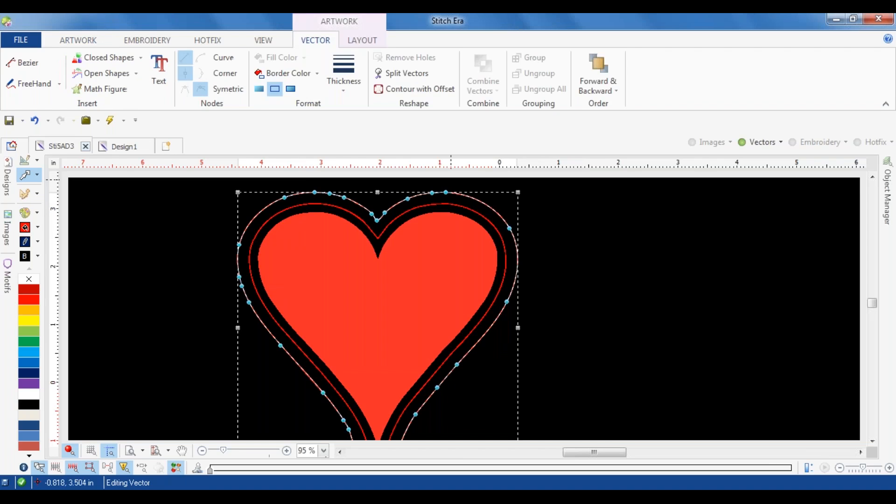
Step: Add three more outer offset contour lines around the outermost heart line, each separated by 0.197 in
click(387, 90)
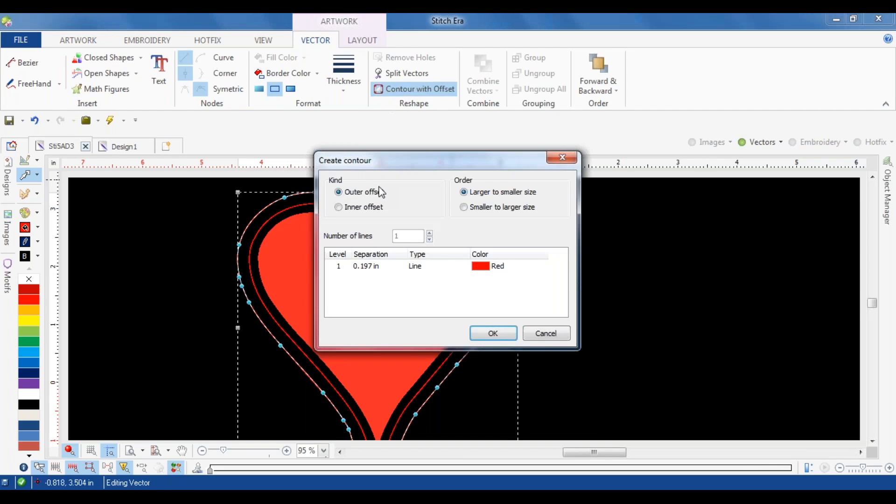
click(430, 233)
click(430, 233)
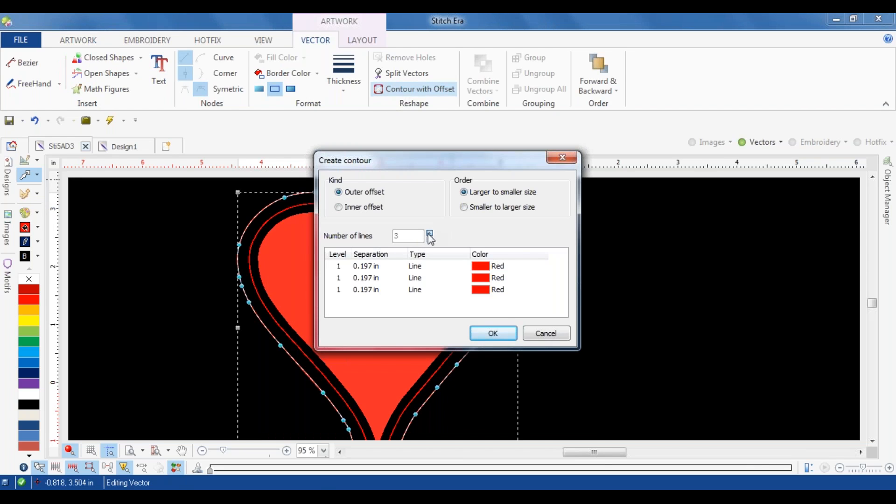
click(494, 334)
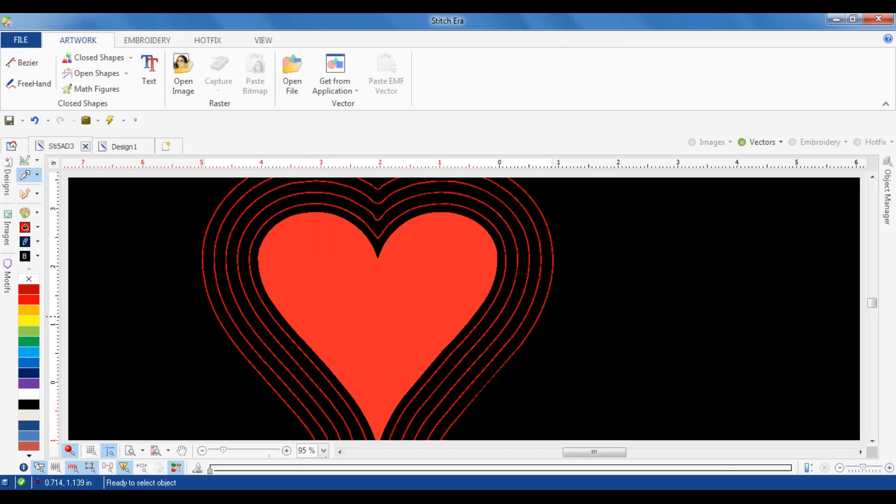
scroll(564, 309, down, 2)
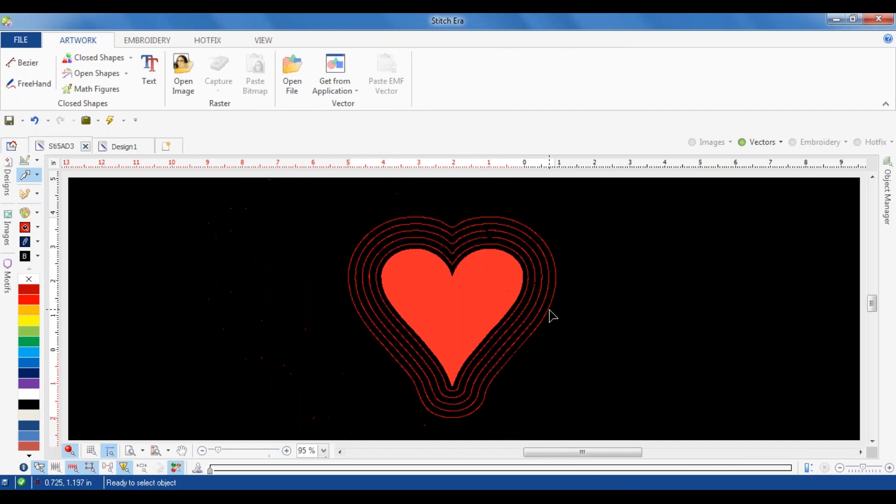
scroll(524, 352, up, 2)
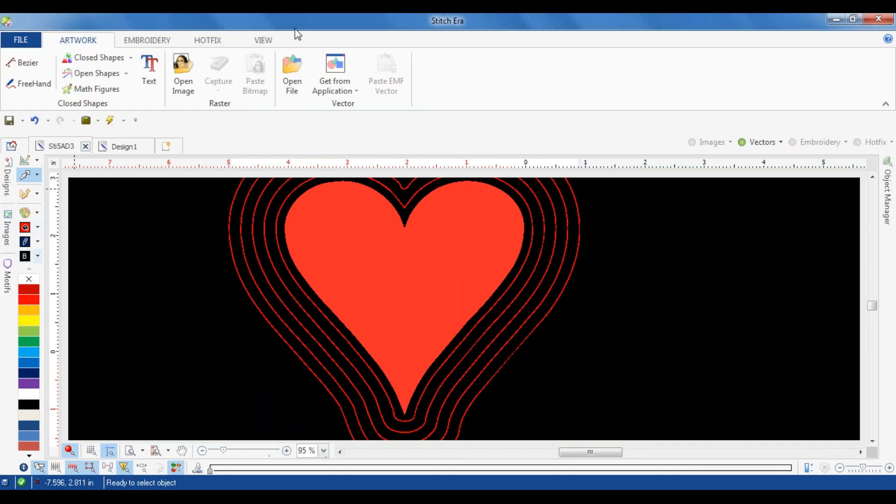
Step: Convert the innermost contour line around the heart to a hotfix path of 16 ss crystal stones
click(213, 40)
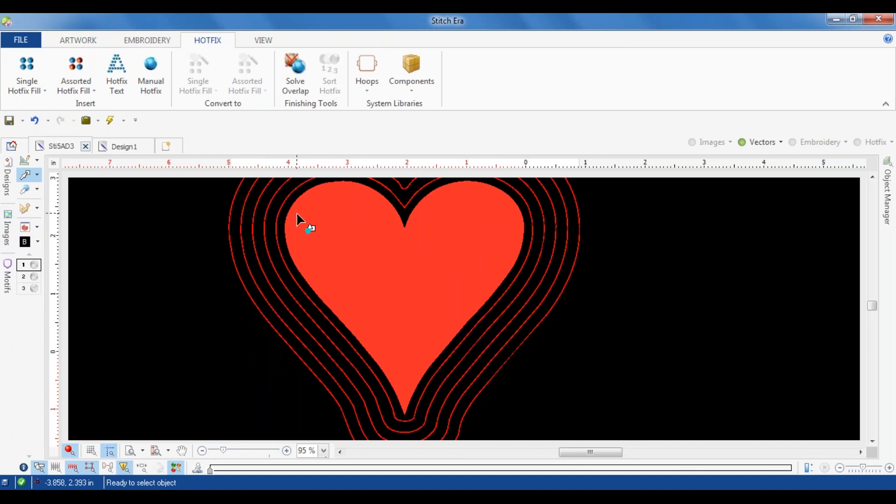
click(285, 205)
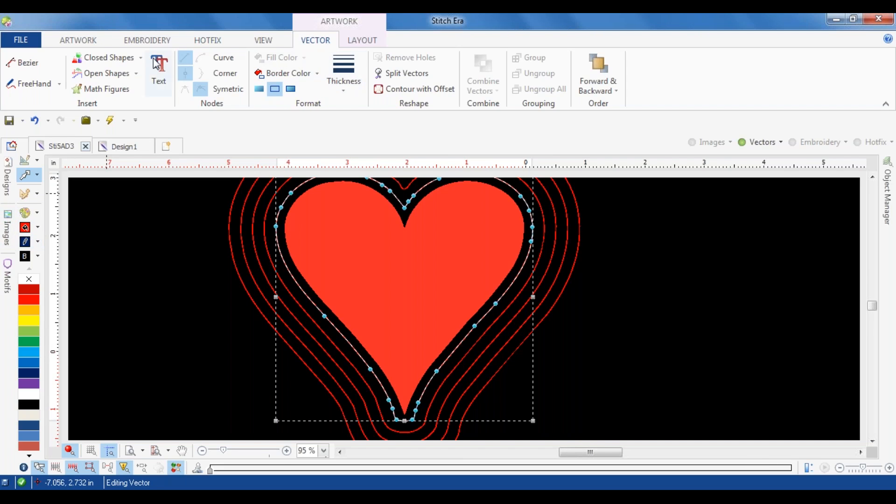
click(30, 195)
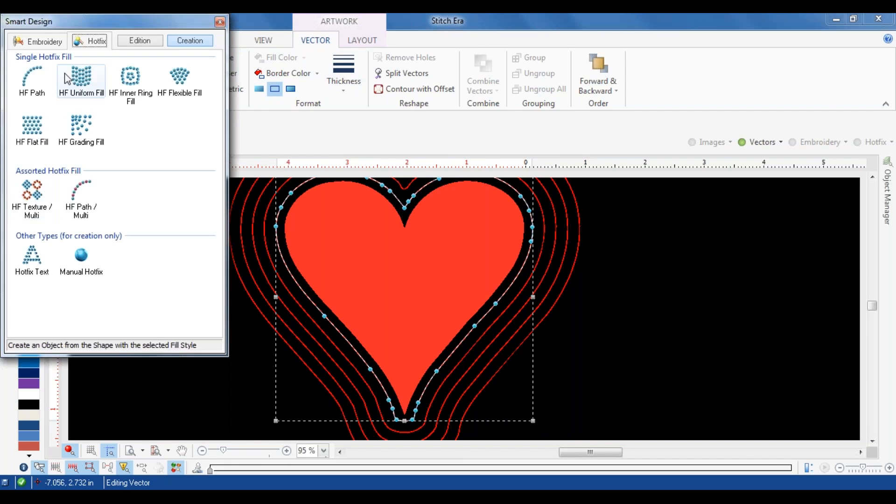
click(32, 78)
click(394, 71)
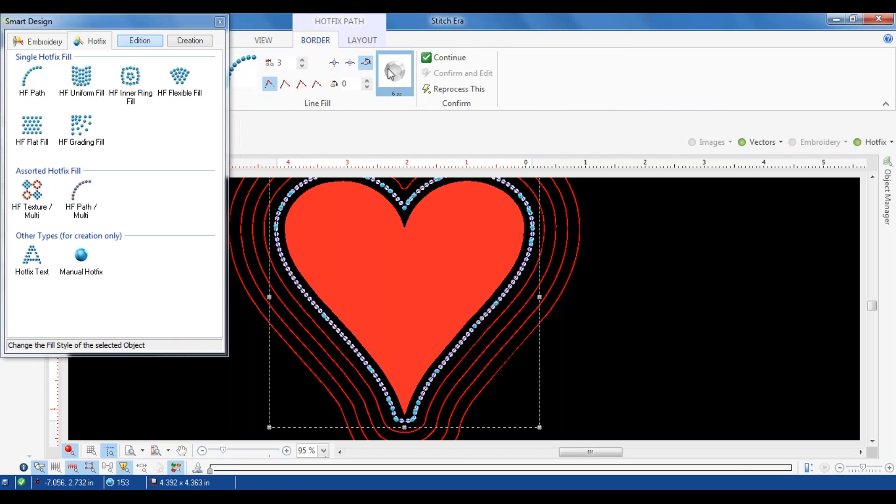
click(449, 85)
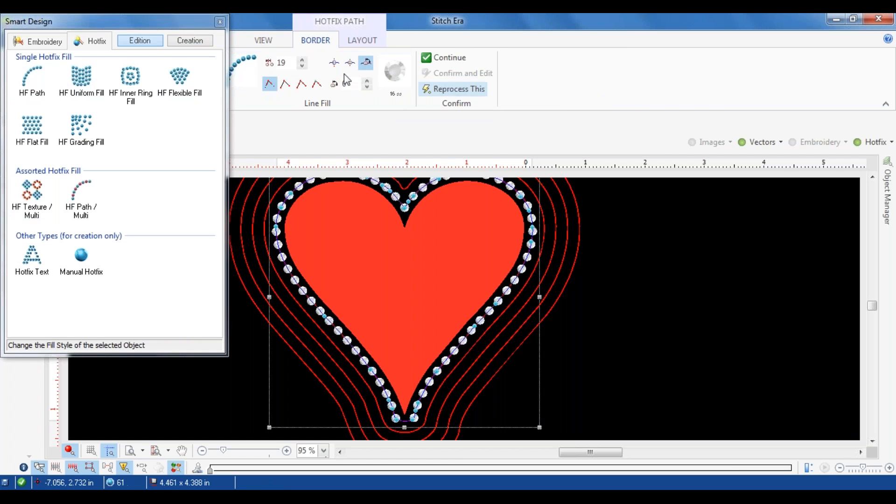
Step: Hide the hotfix objects and convert the second contour line from the heart to a hotfix path of 10 ss stones
click(253, 229)
click(266, 234)
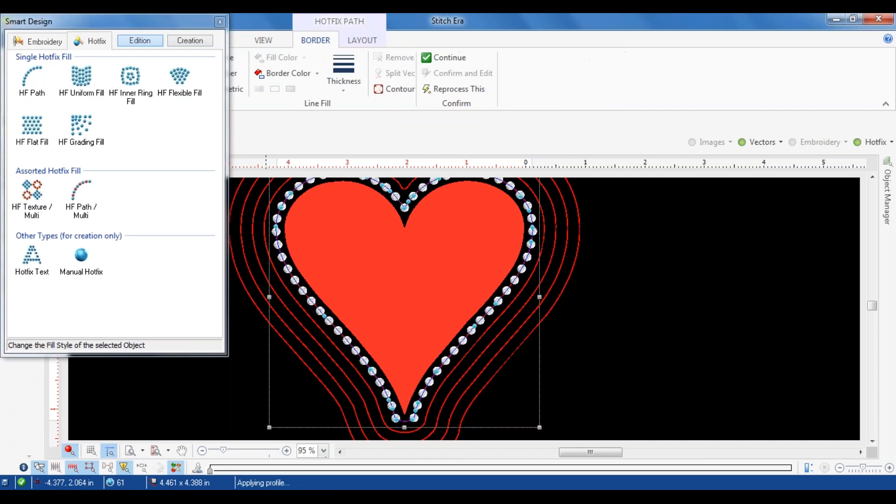
click(858, 143)
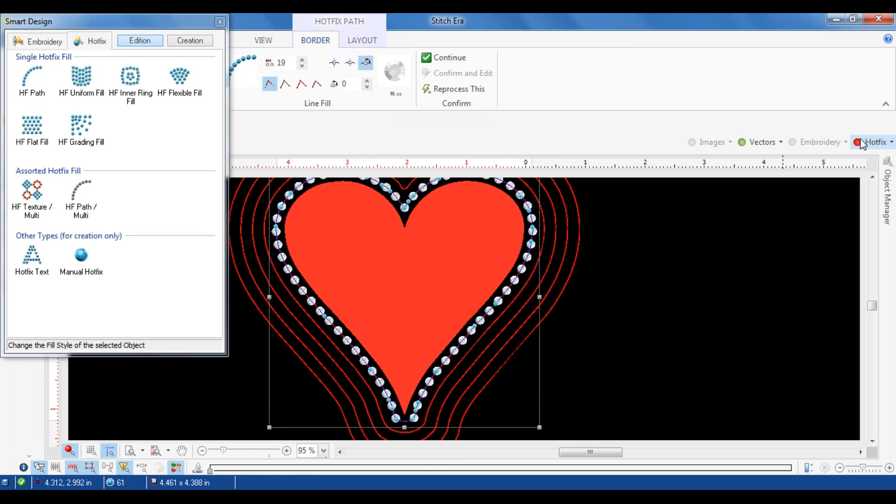
click(548, 252)
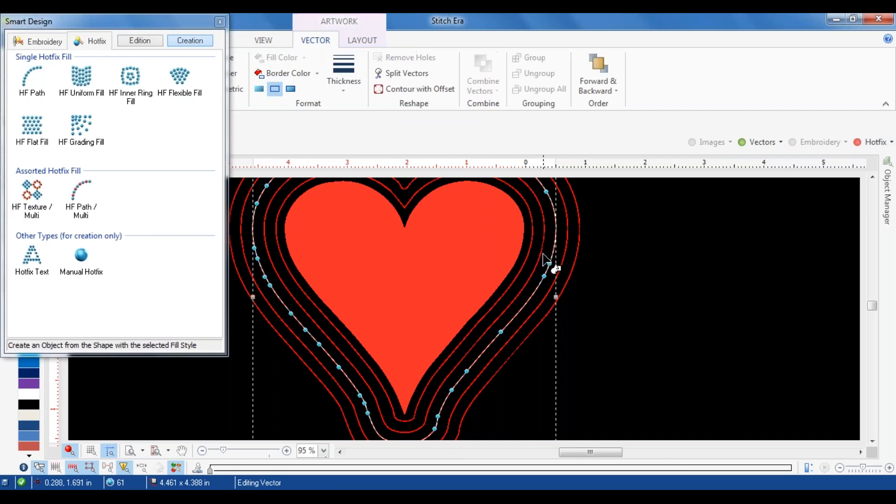
click(544, 254)
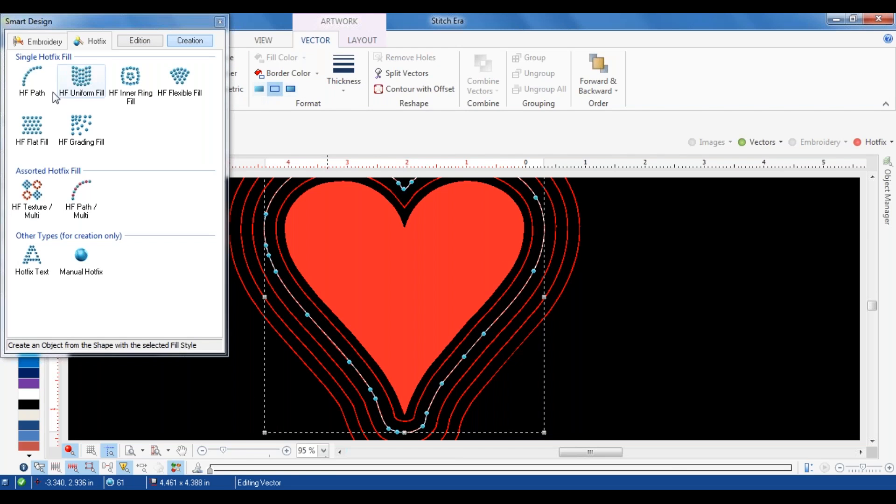
click(32, 78)
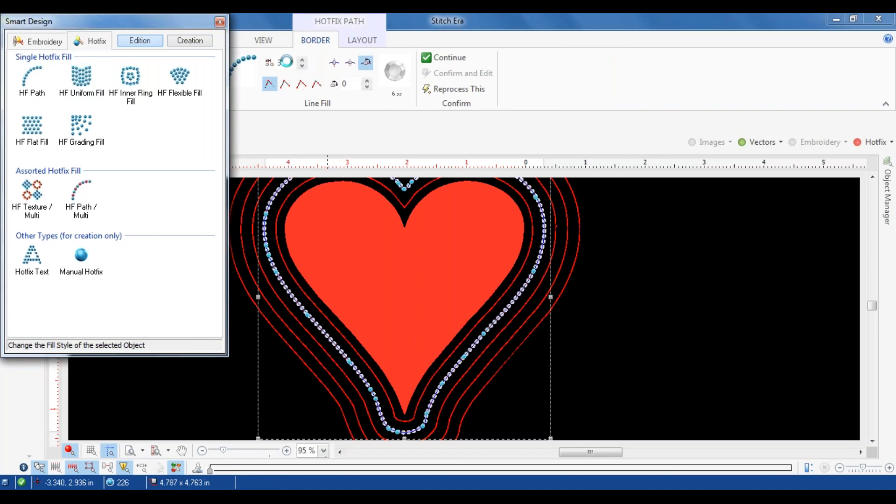
double_click(280, 62)
click(395, 82)
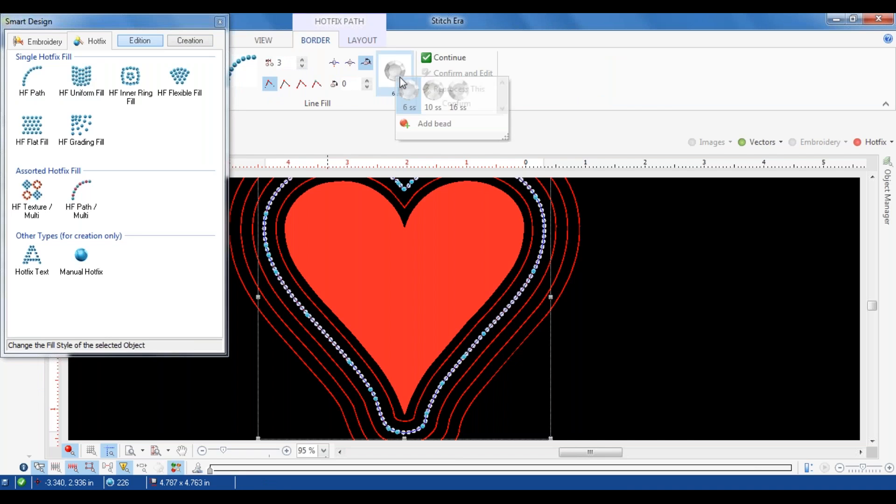
click(433, 92)
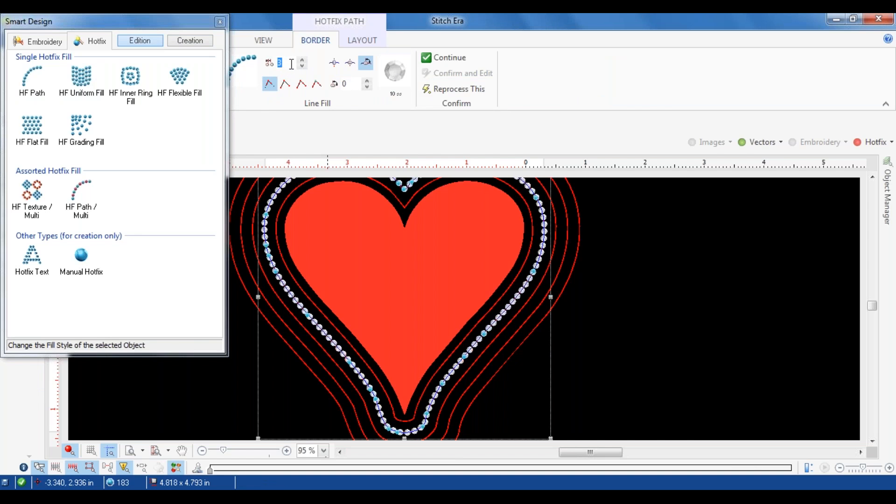
Step: Try bead spacings of 12 and 56 pts on the second contour's path, and settle on 25 pts
text(12)
key(Return)
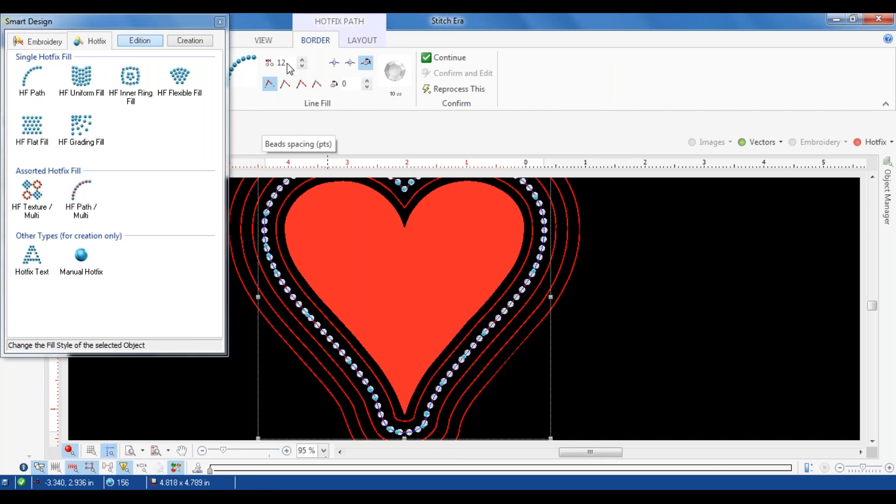
double_click(287, 65)
text(56)
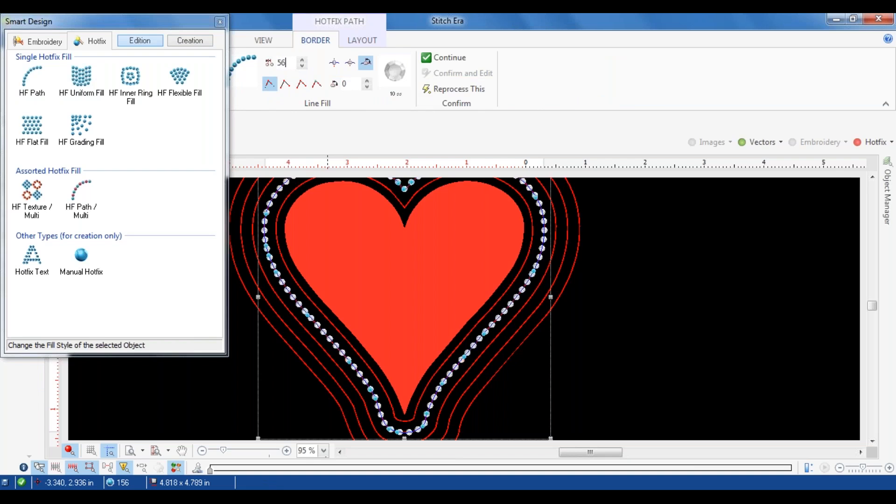
key(Return)
double_click(288, 63)
text(25)
key(Return)
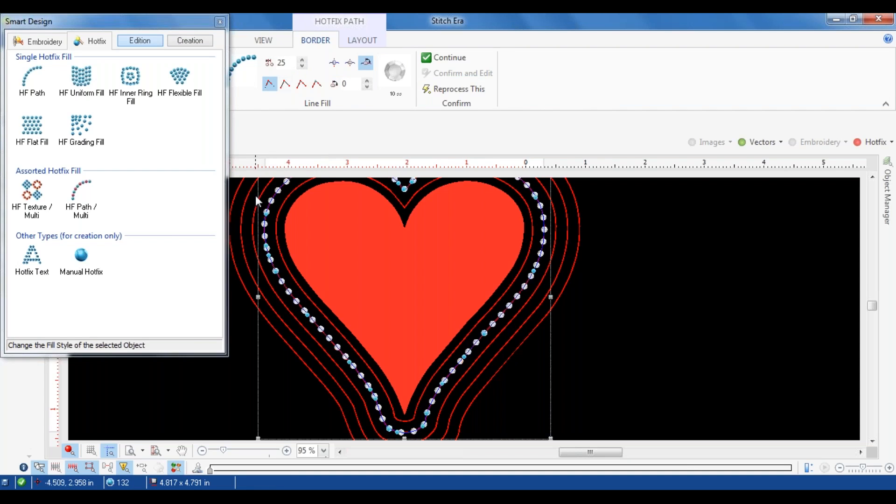
Step: Convert the third contour line to a hotfix path of 6 ss stones with a bead spacing of 25 pts
click(252, 225)
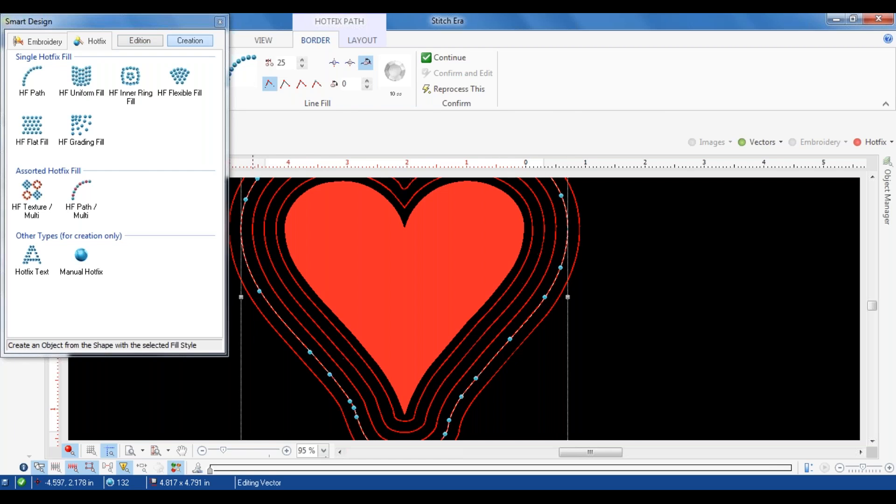
click(254, 231)
click(28, 86)
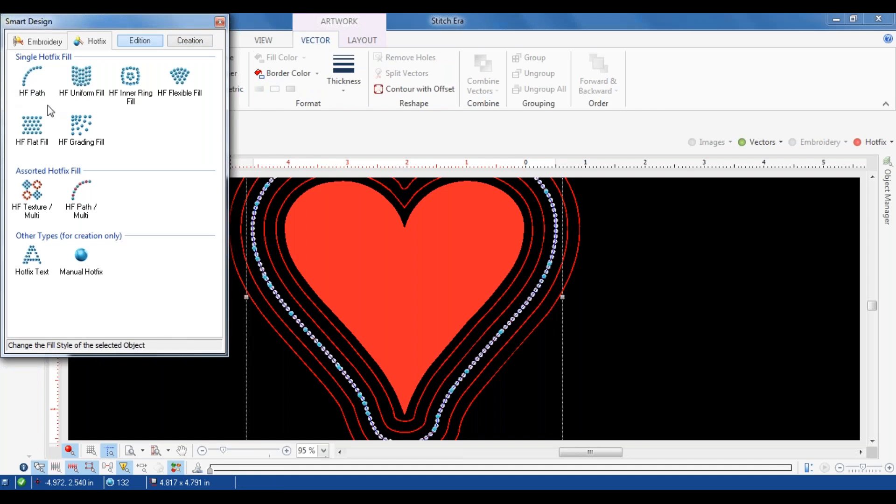
click(279, 66)
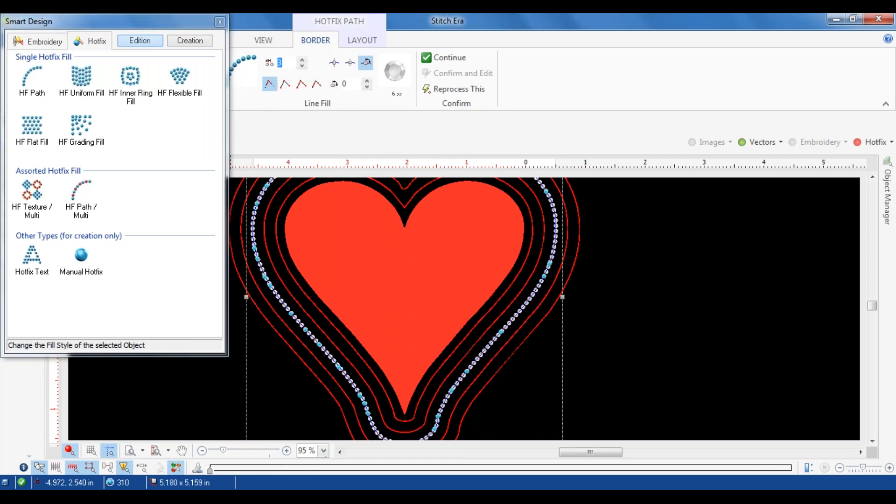
text(25)
key(Return)
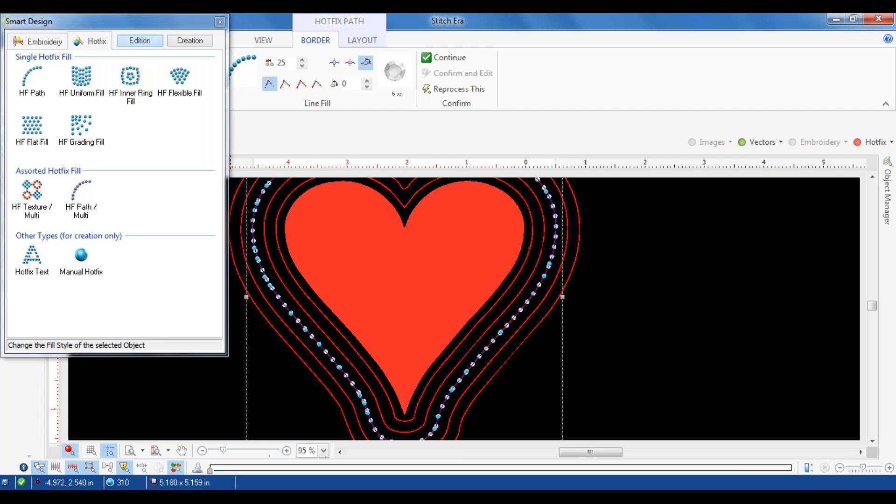
Step: Convert the fourth contour line to a hotfix path of 16 ss stones with a bead spacing of 150 pts
click(243, 210)
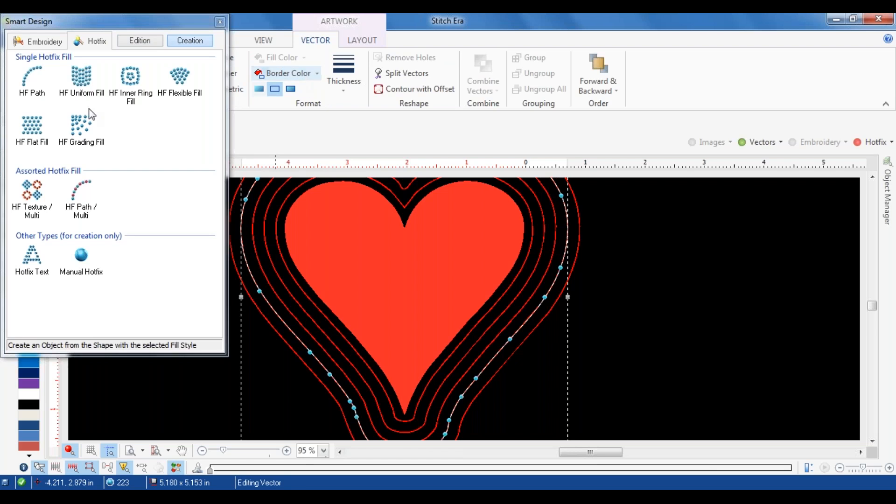
click(32, 78)
click(394, 77)
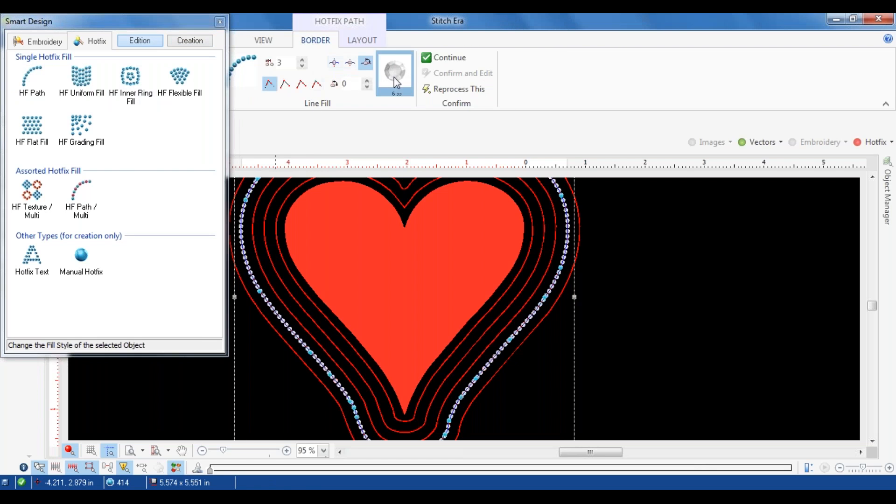
click(461, 97)
double_click(283, 65)
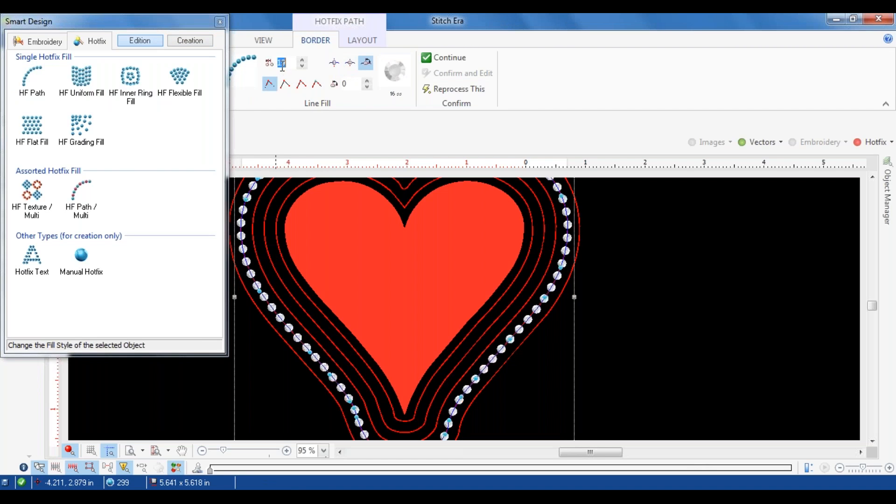
text(150)
key(Return)
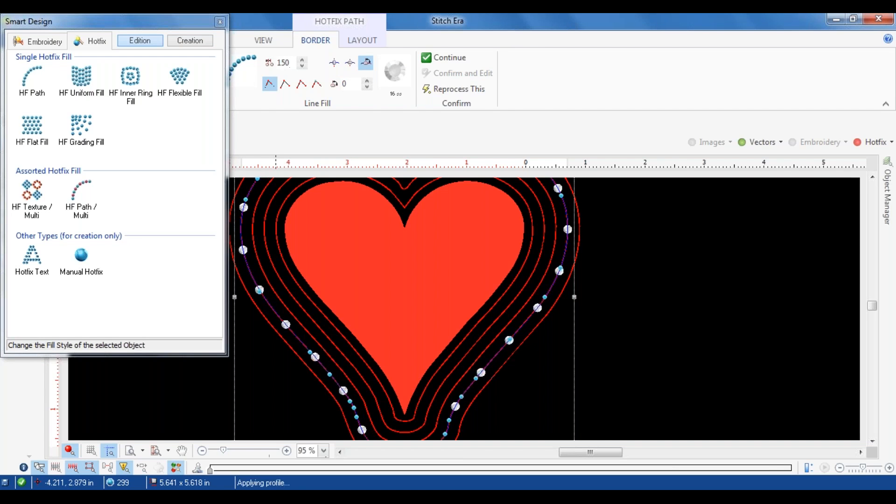
Step: Convert the outermost contour line to a hotfix path of 10 ss stones with a bead spacing of 200 pts
click(190, 41)
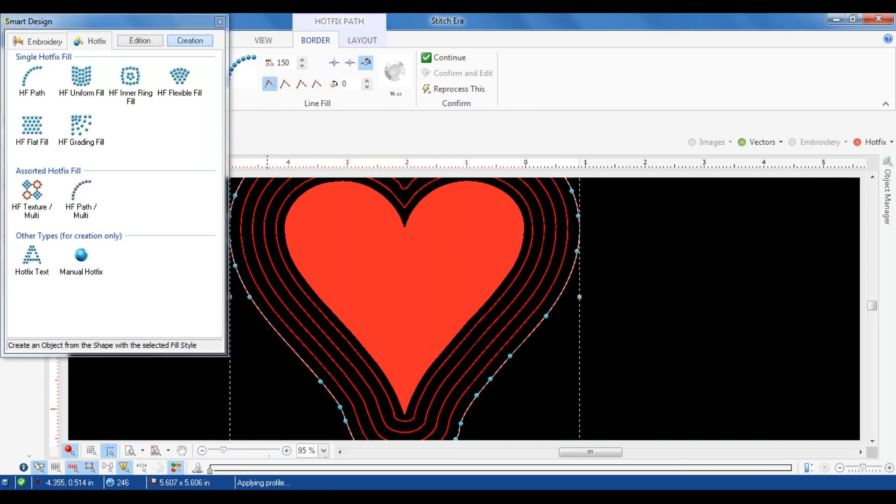
click(42, 98)
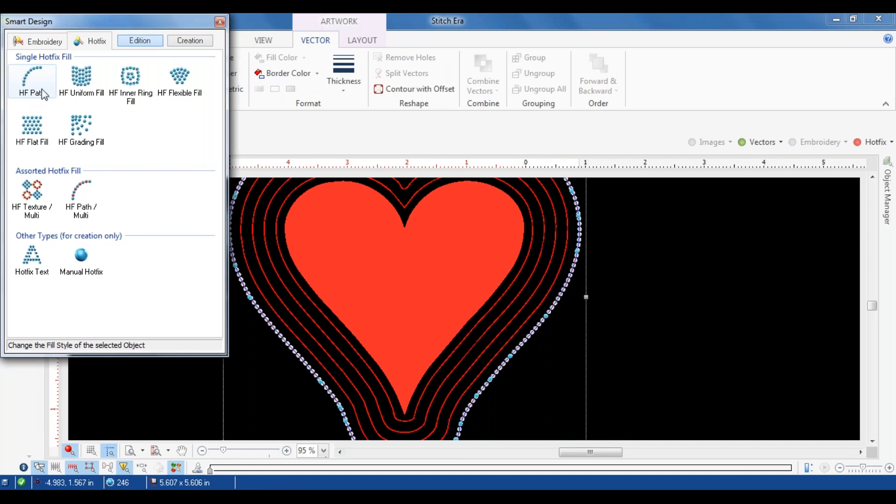
click(395, 77)
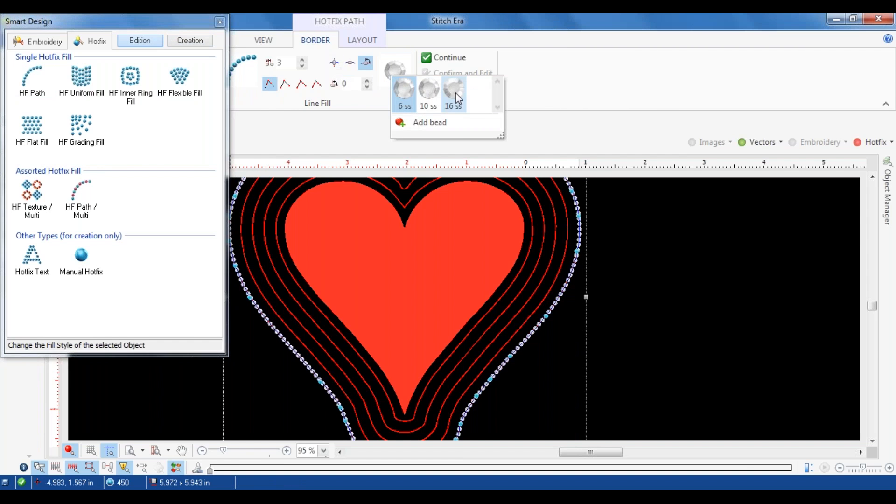
click(432, 91)
double_click(281, 63)
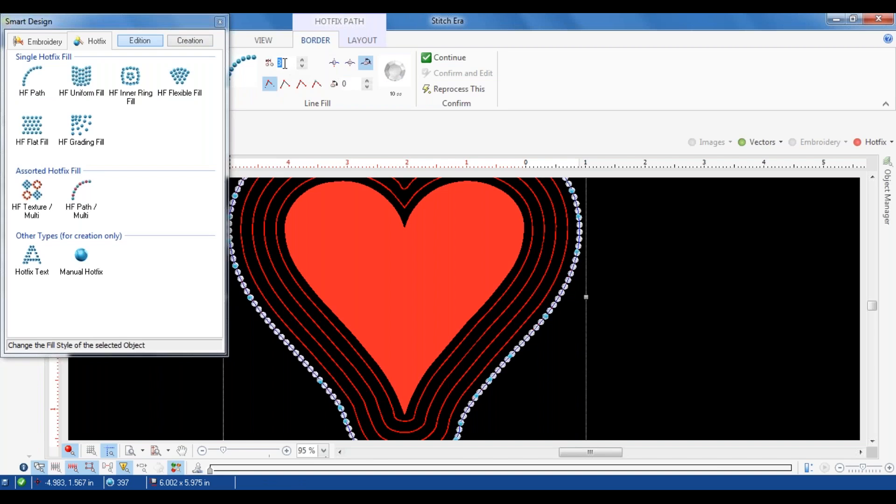
text(200)
key(Return)
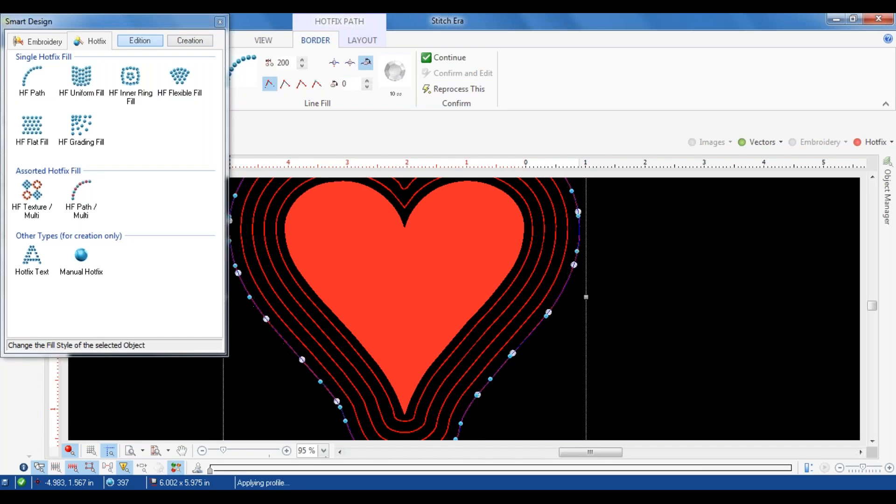
Step: Show the hotfix objects again and hide the vectors so only the stone paths are displayed
click(871, 146)
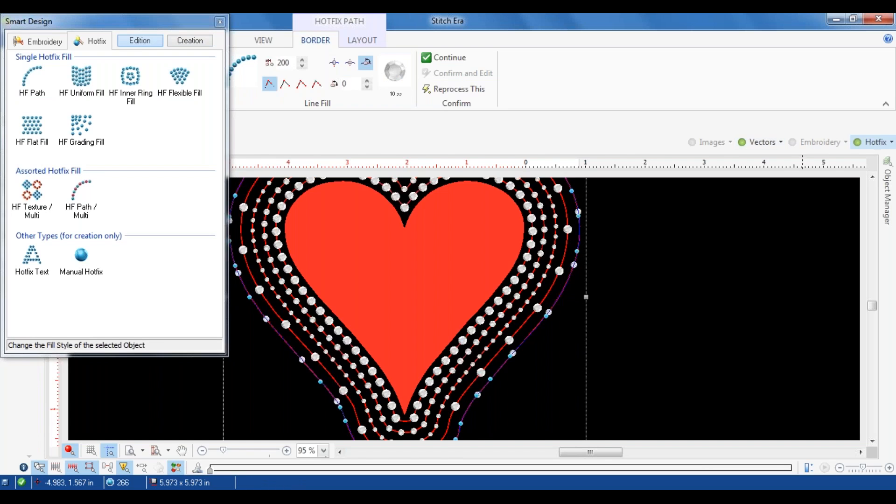
click(781, 140)
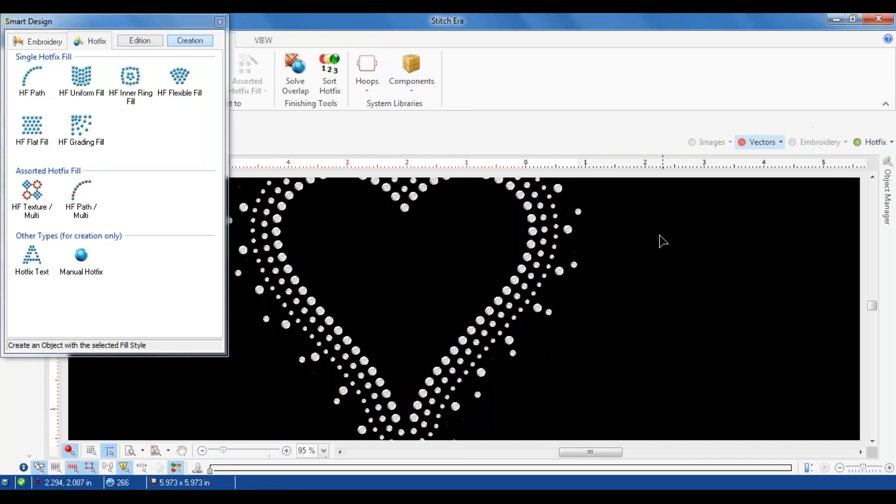
scroll(626, 254, down, 3)
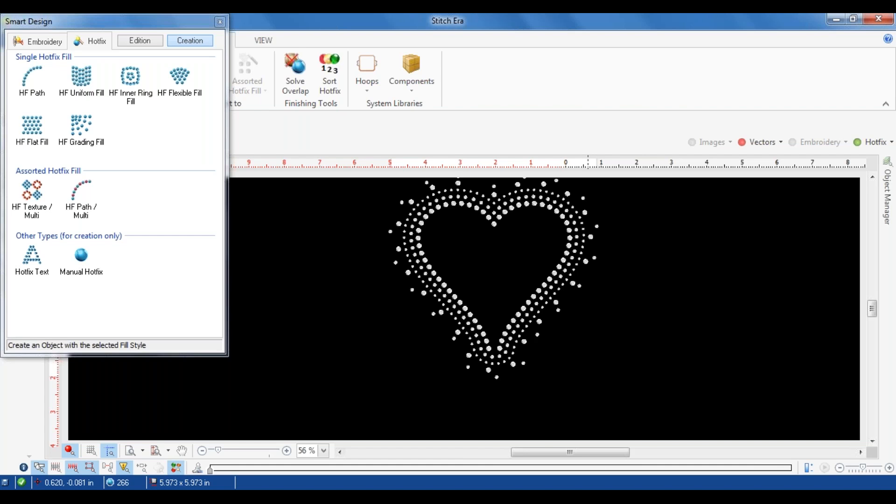
scroll(398, 238, up, 3)
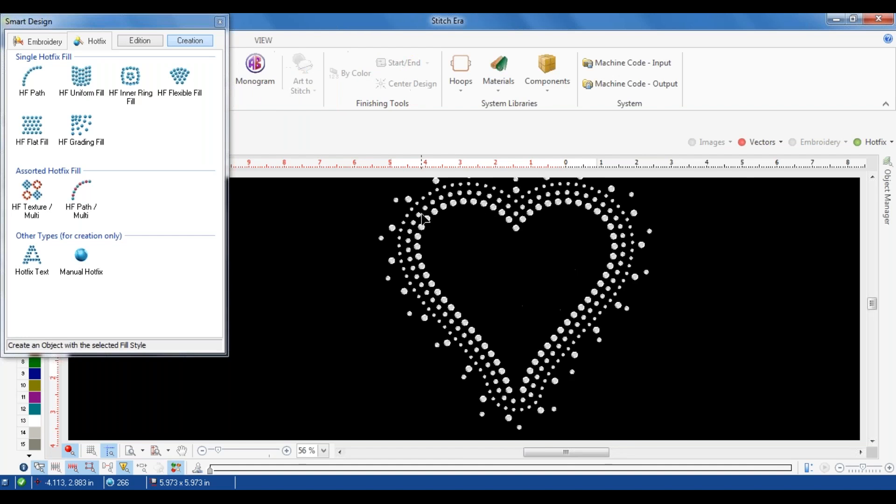
Step: Set the bead spacing of the 6 ss path, third from the heart's inside, to 45 pts
click(397, 238)
double_click(283, 63)
text(45)
key(Return)
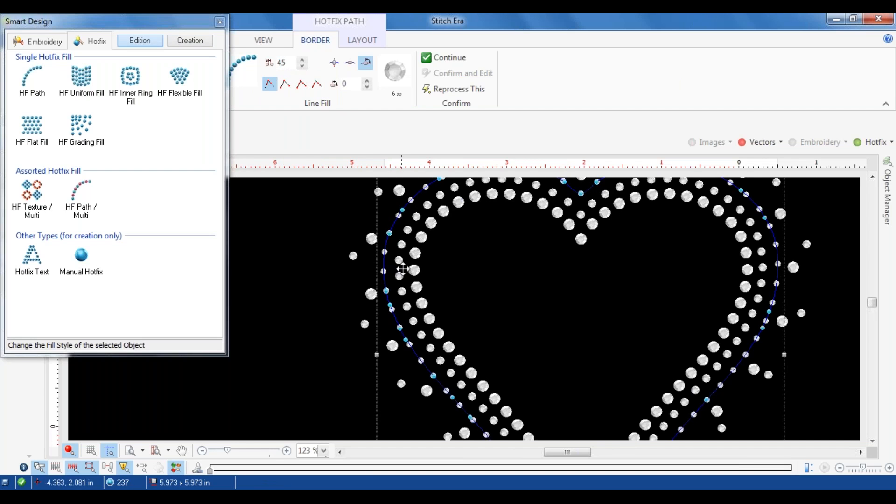
Step: Set the bead spacing of the second path's 10 ss stones to 42 pts and deselect the path
click(405, 240)
double_click(282, 63)
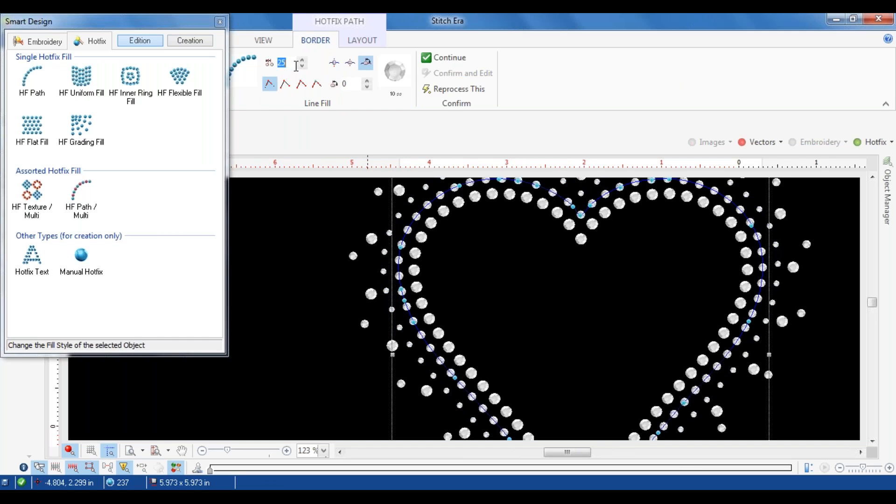
text(42)
key(Return)
click(271, 266)
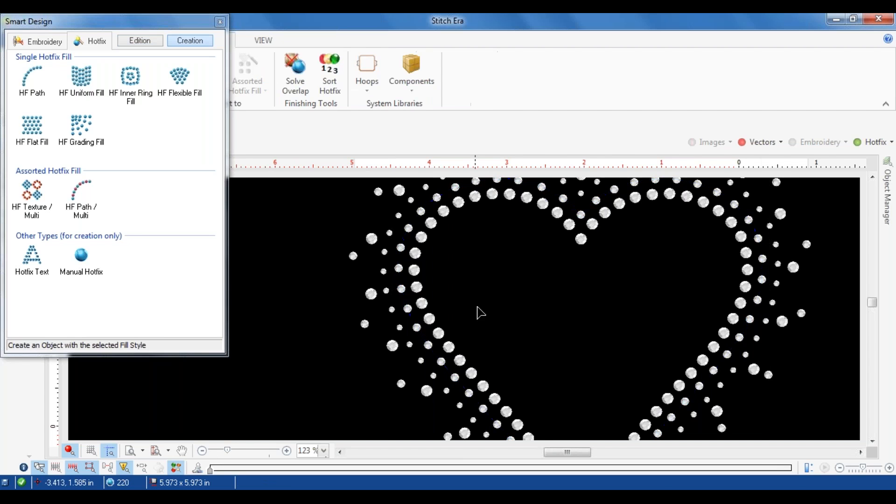
scroll(476, 305, down, 2)
scroll(477, 304, down, 1)
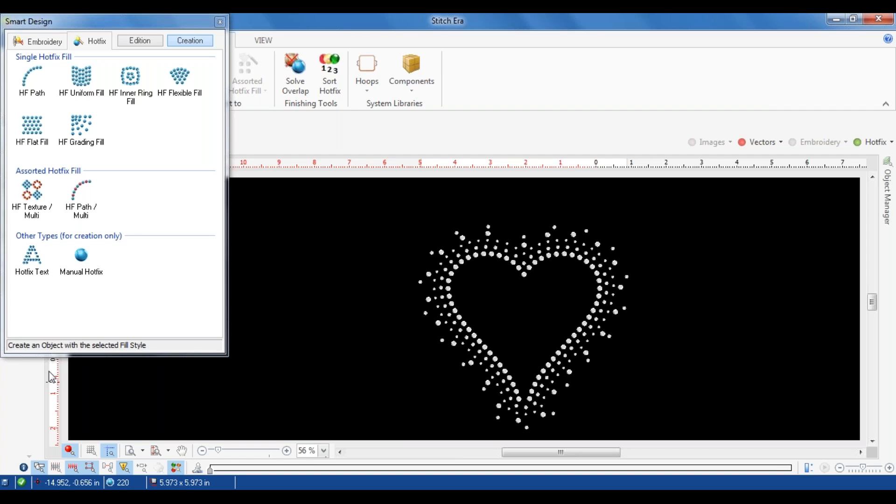
scroll(299, 294, up, 2)
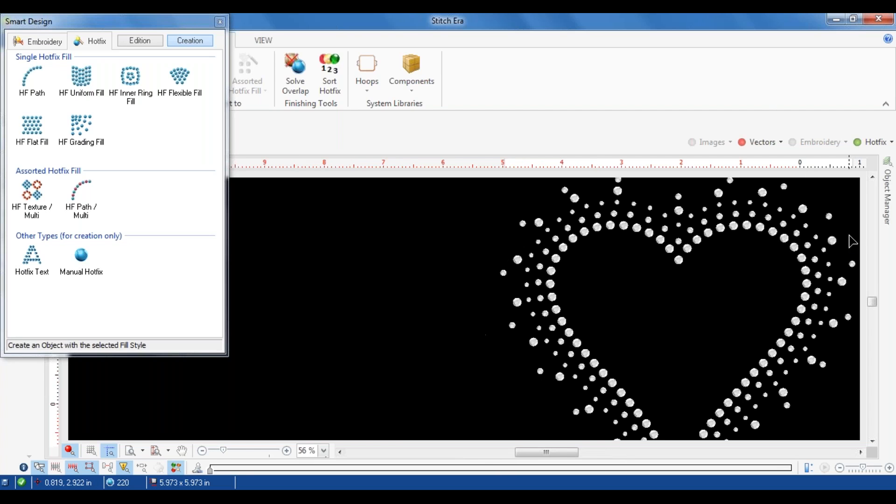